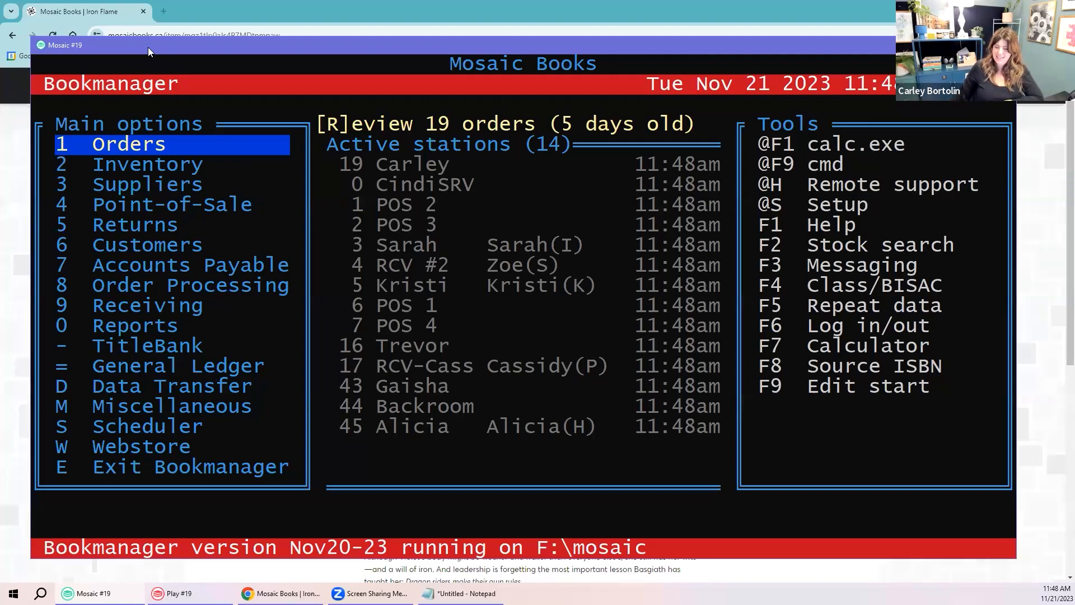
Step: Open option 4, Point-of-Sale, from the Bookmanager main menu
key("Down")
key("Down")
key("Down")
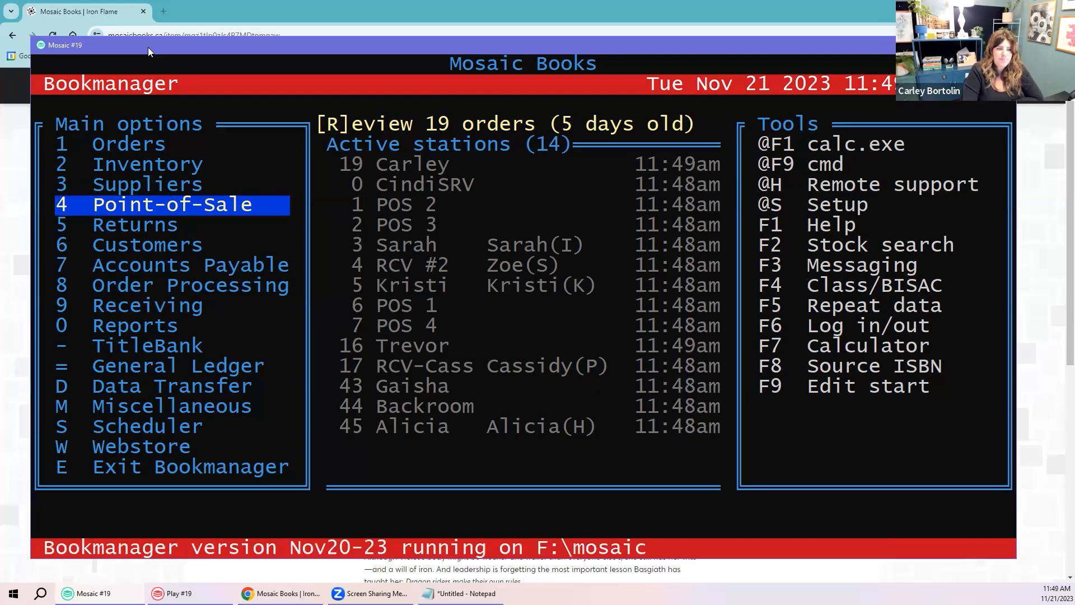
key("Return")
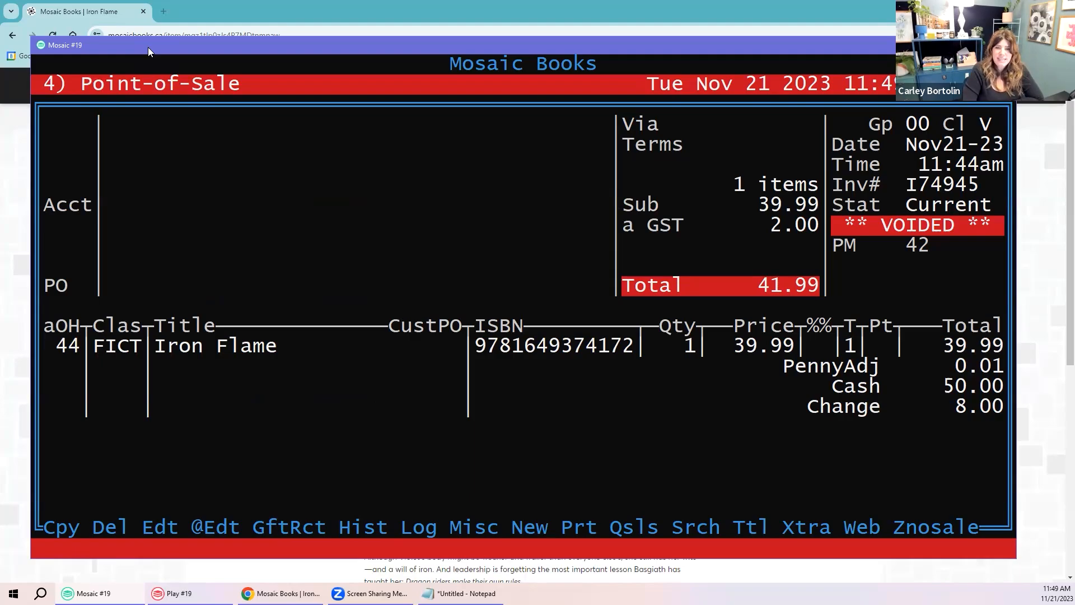
Step: Page through the recorded invoices to the end, then start a new held sale under your staff ID
key("Page_Up")
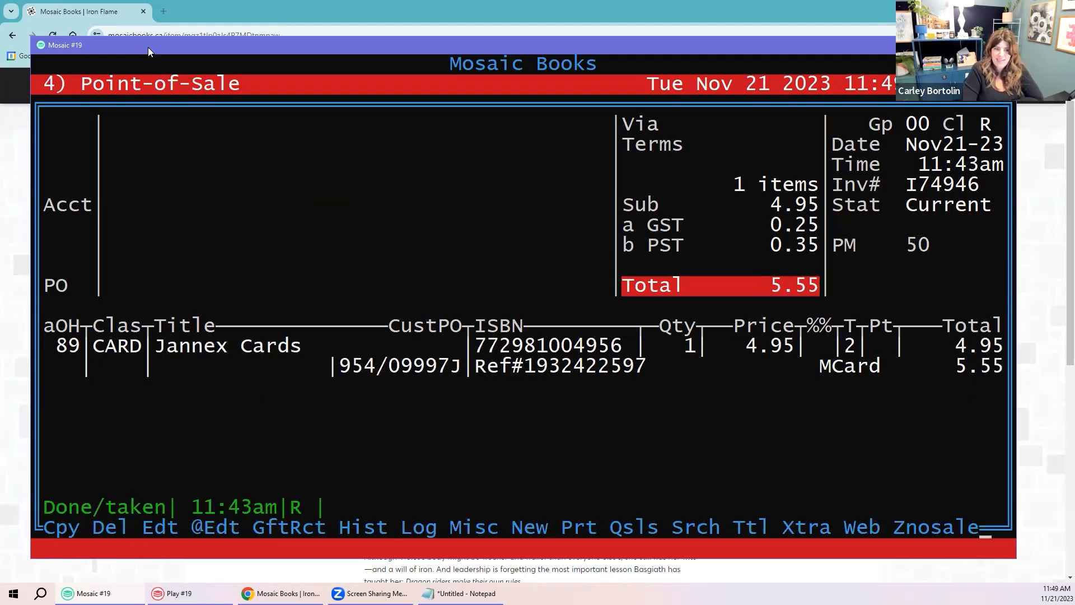
key("Page_Up")
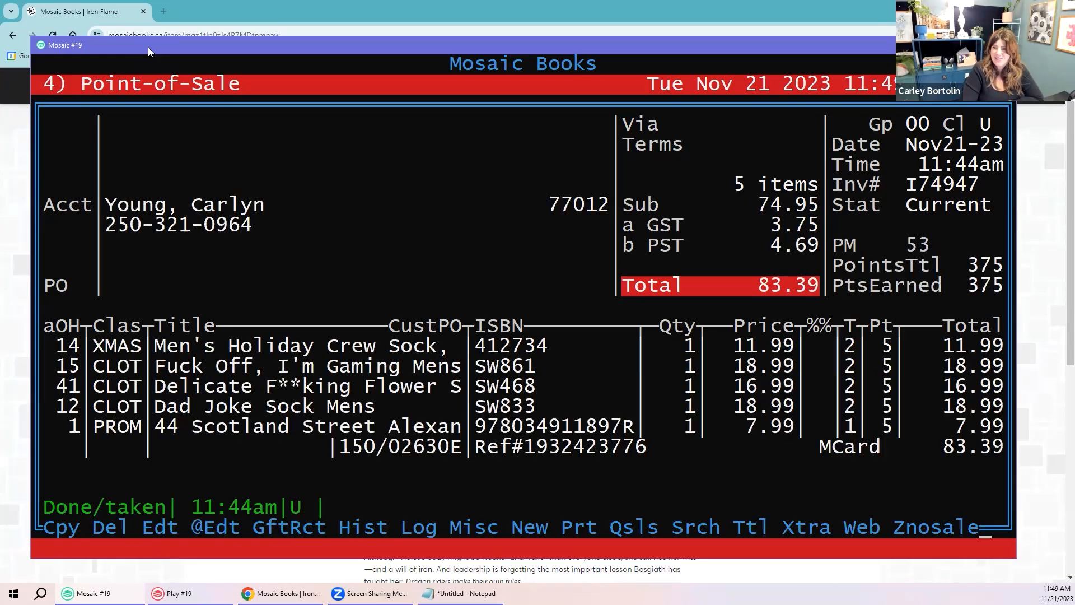
key("Page_Up")
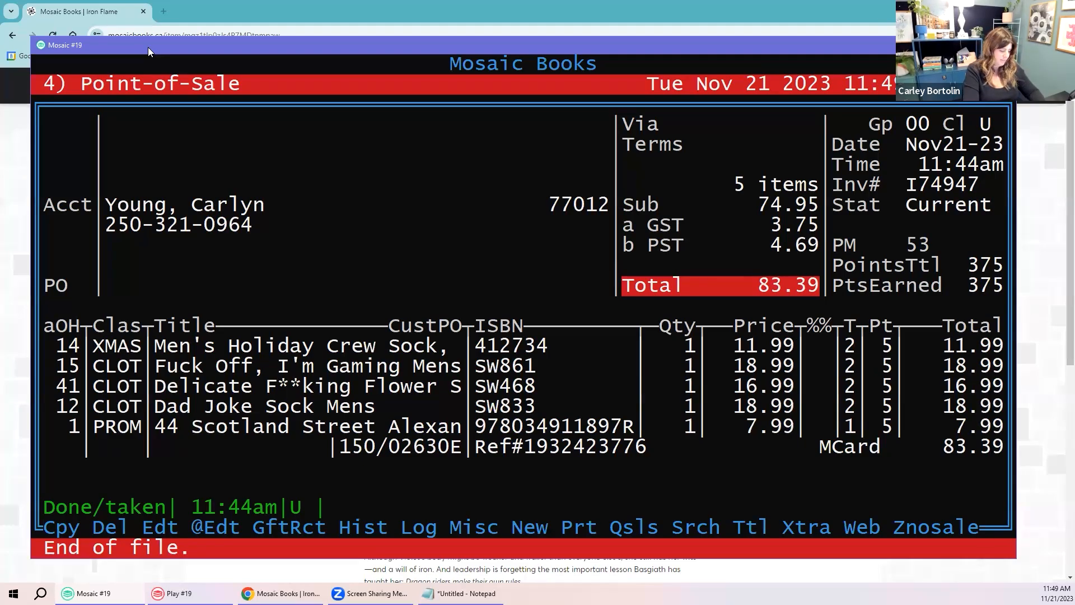
key("n")
key("Return")
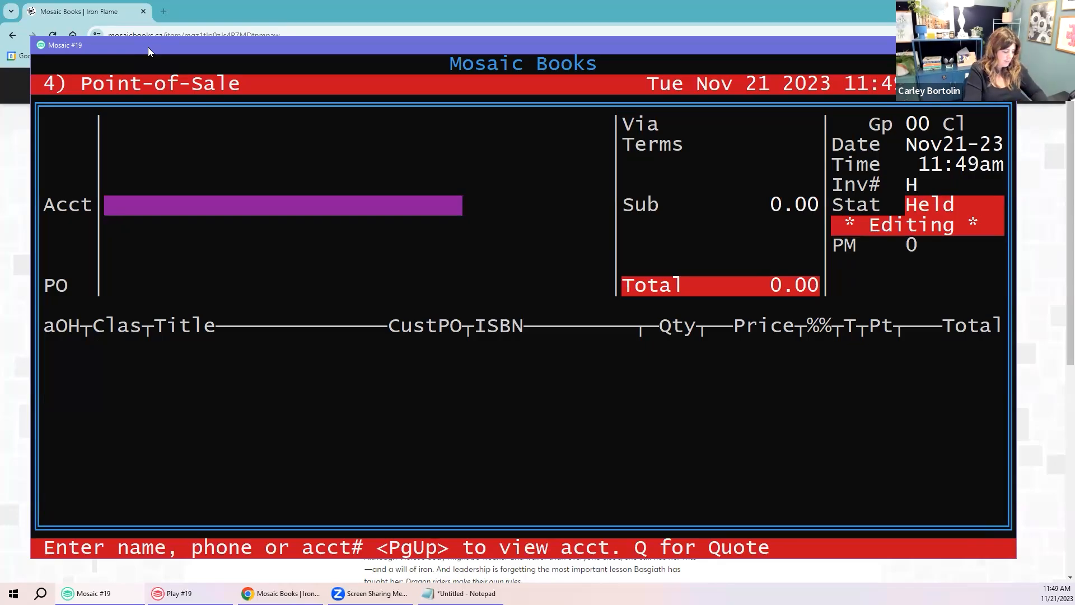
Step: Look up the customer by surname, select their account and start a fresh transaction
type("neill")
key("Return")
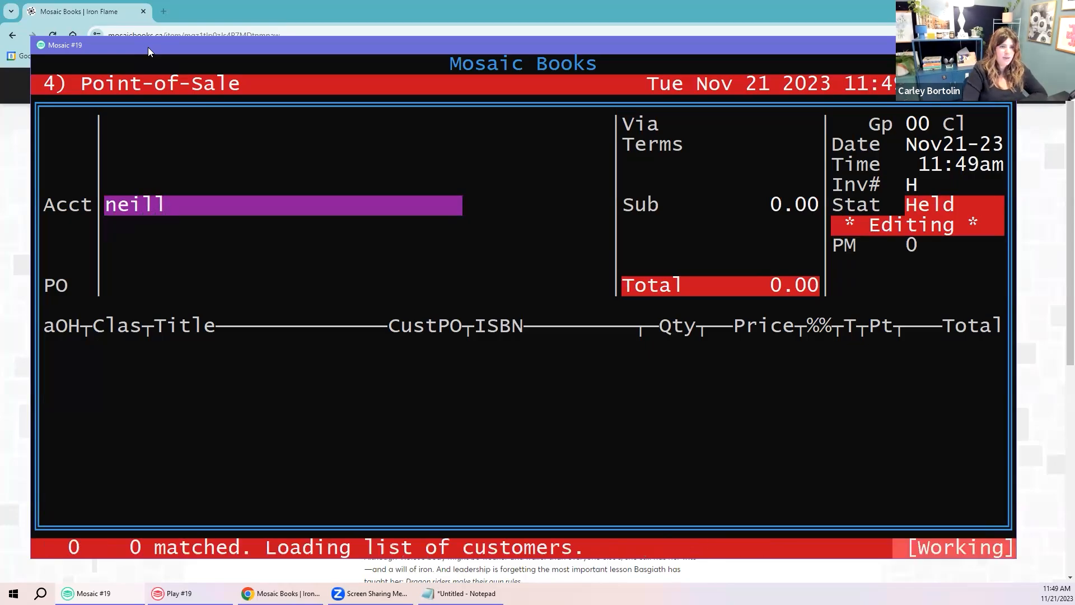
key("Return")
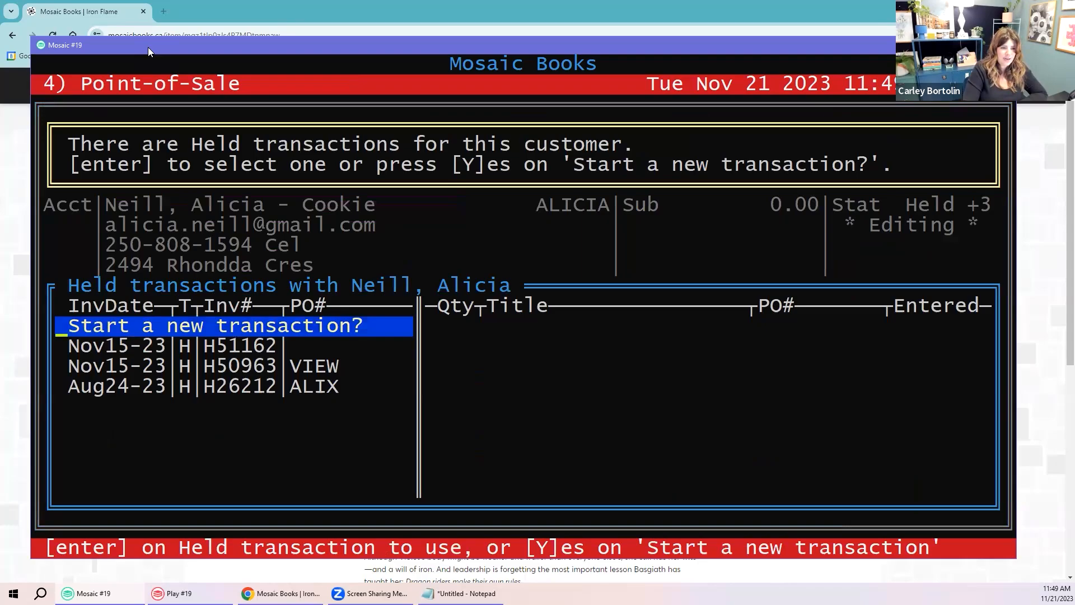
key("y")
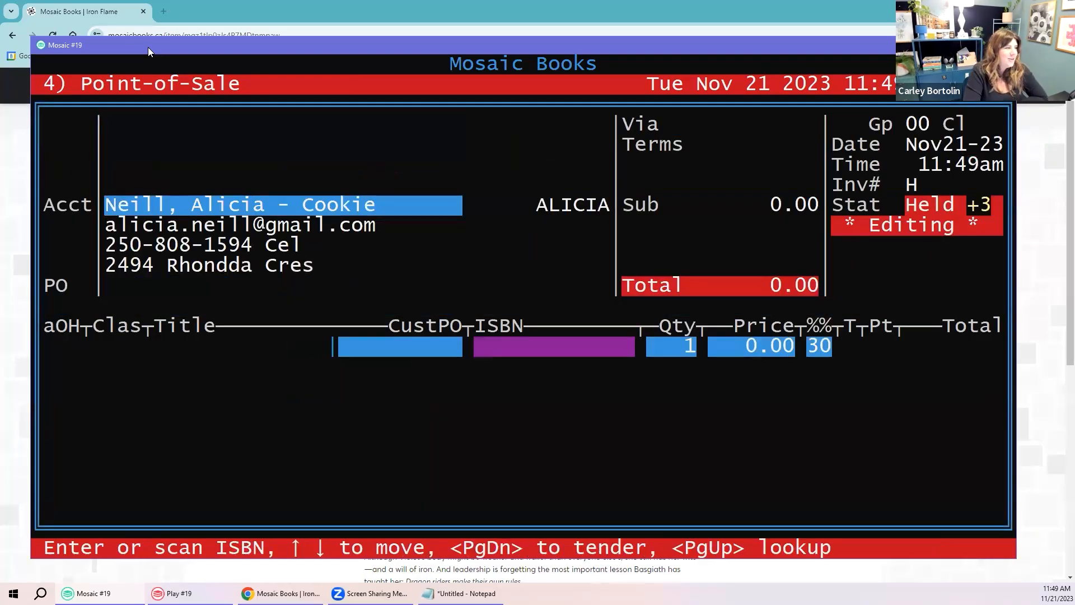
type("97814")
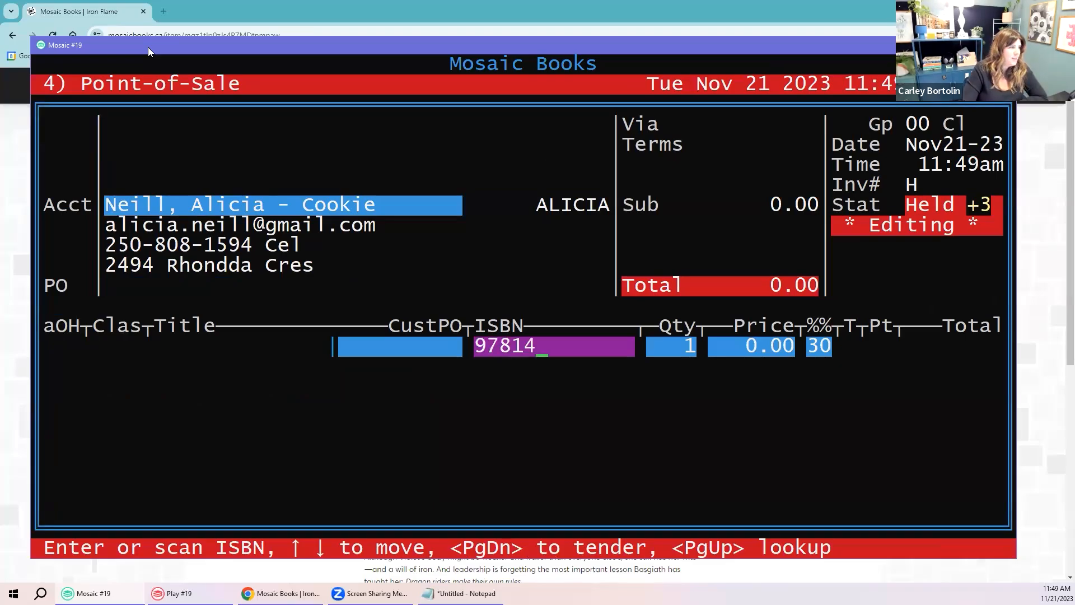
type("12416368")
key("Return")
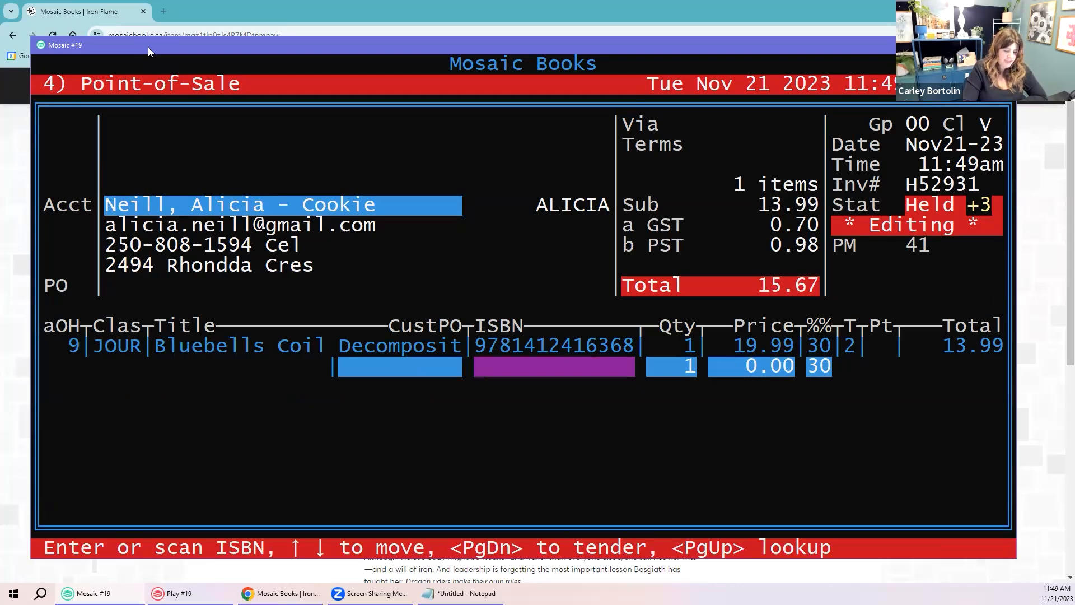
type("978059")
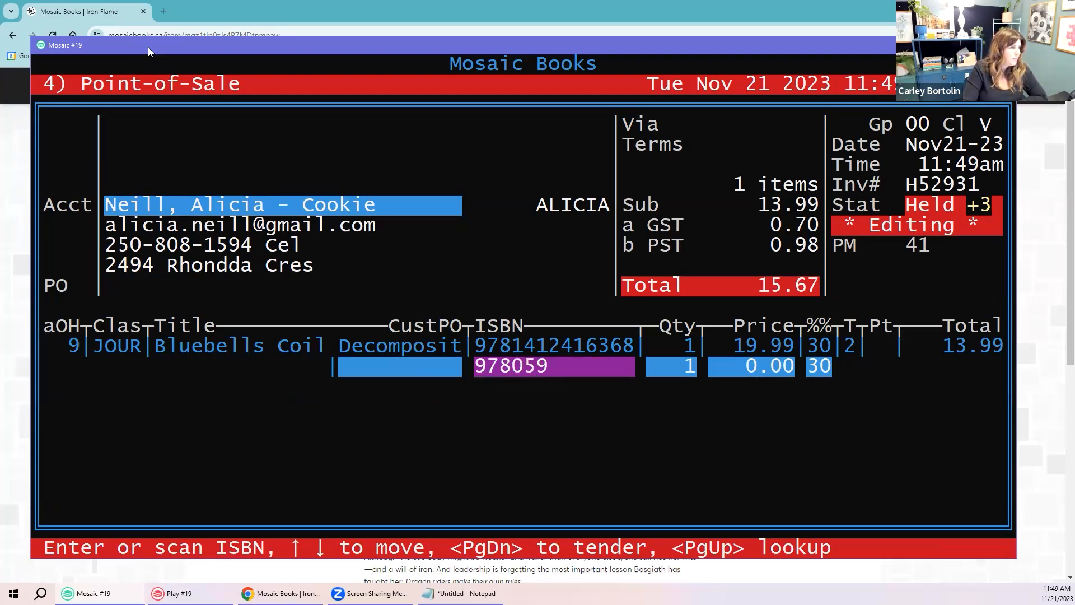
type("3764848")
key("Return")
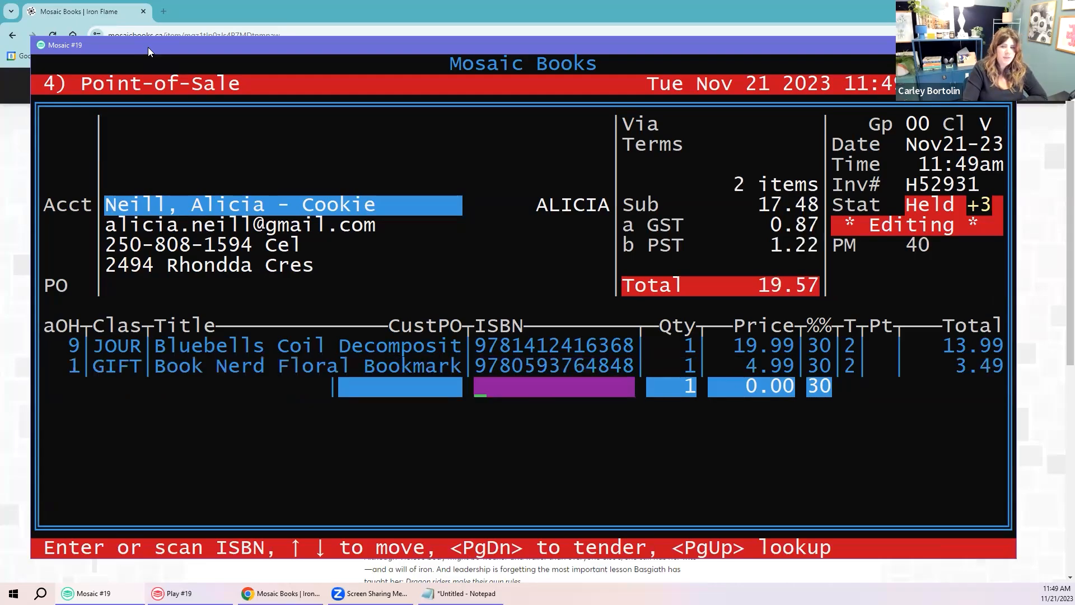
type("978")
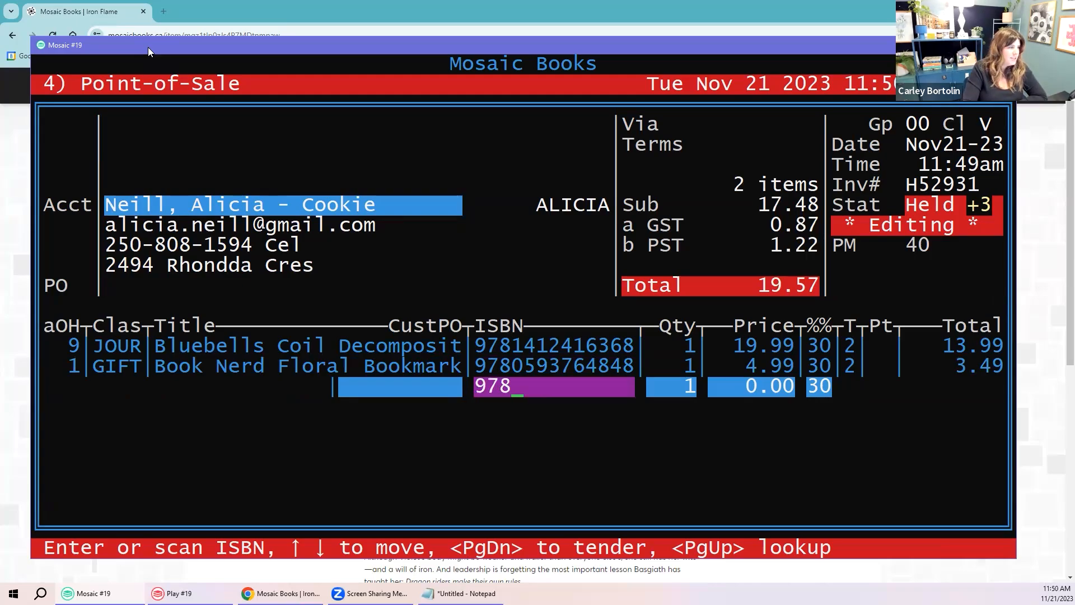
type("1250088")
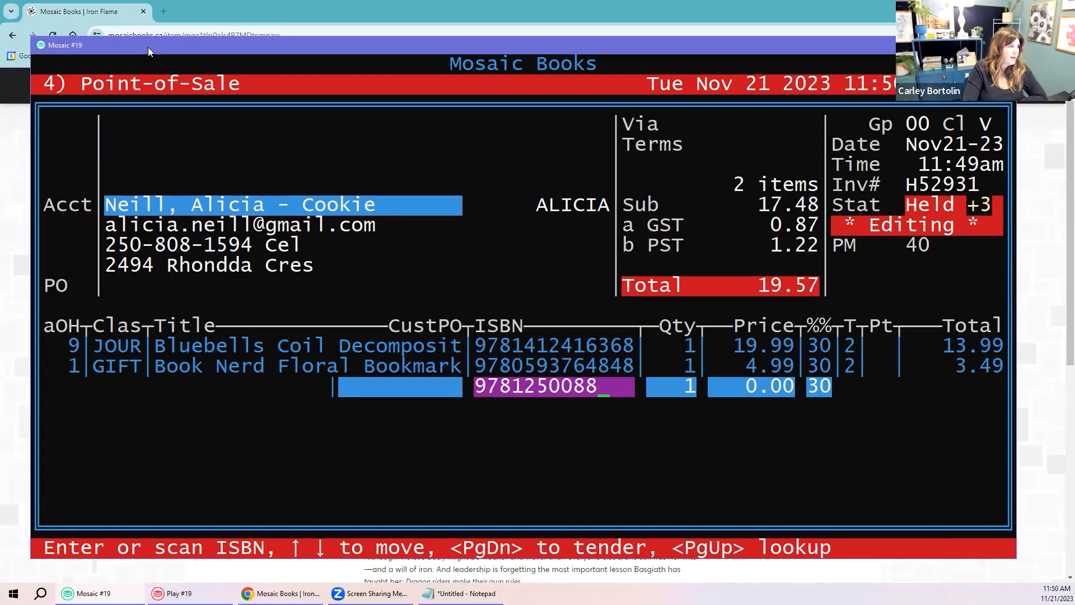
type("610")
key("Return")
type("n")
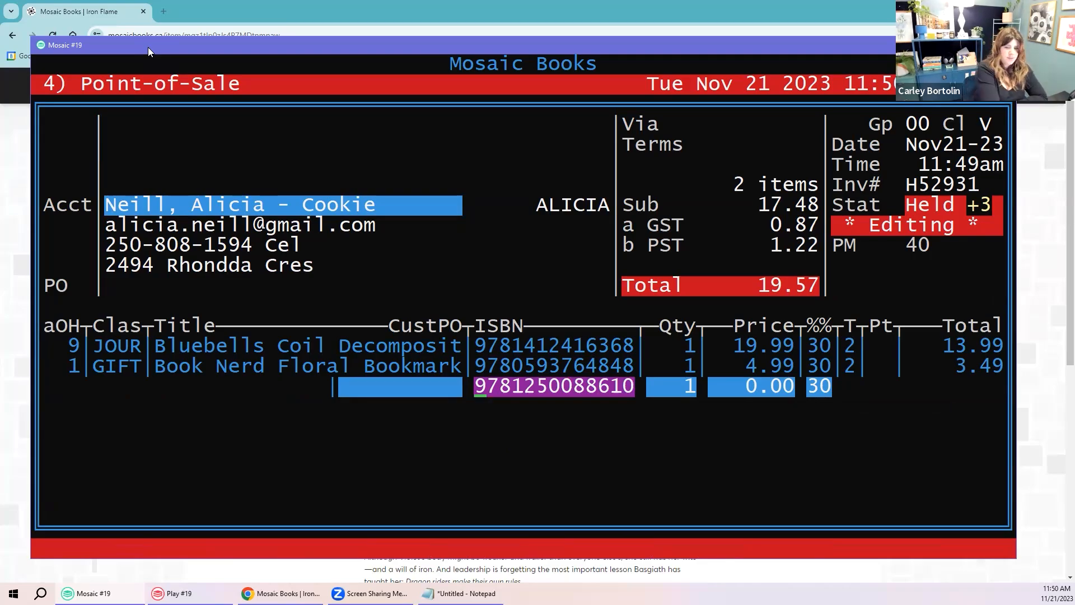
type("97812")
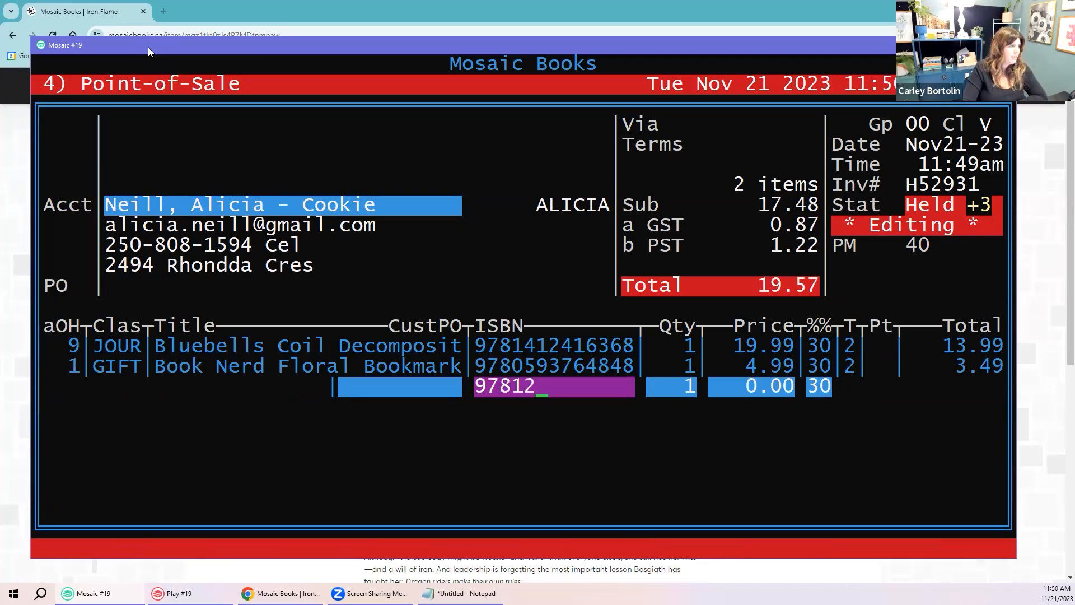
type("508861")
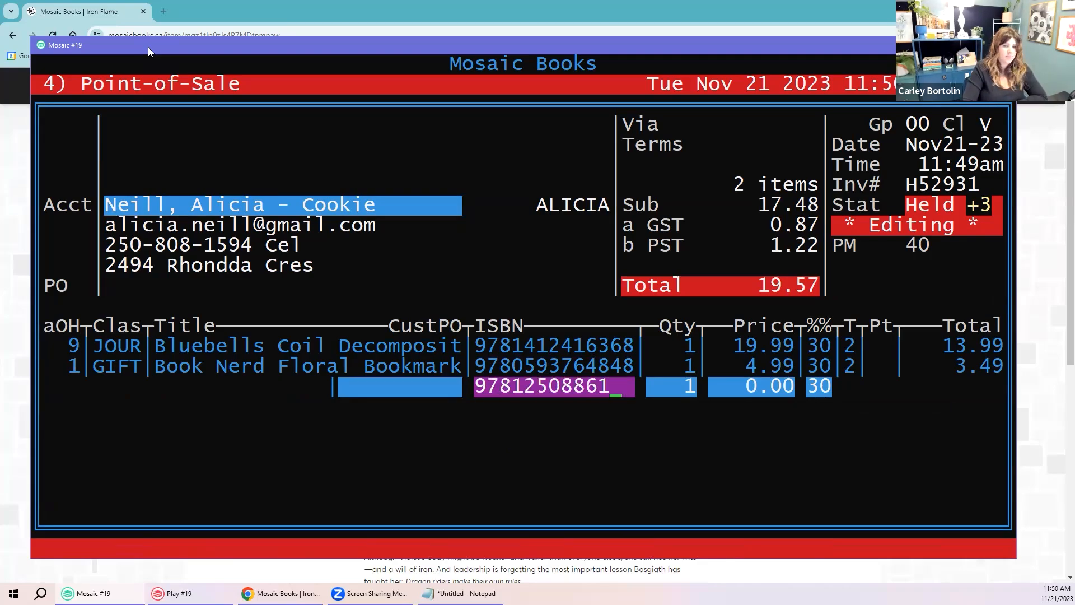
type("01")
key("Return")
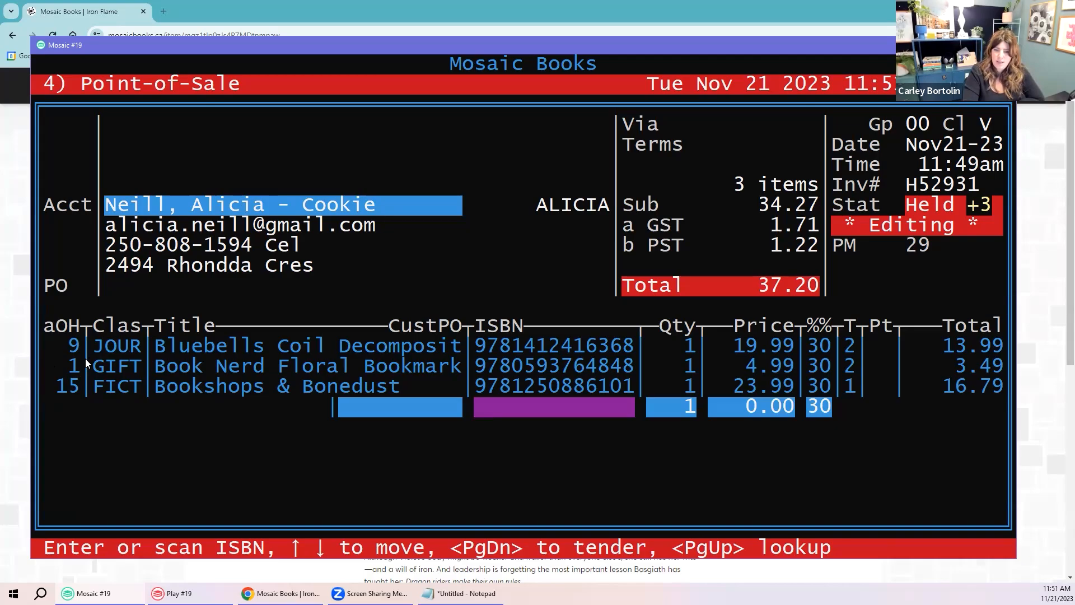
Step: Tender the 37.20 sale with 40.00 cash, giving 2.80 change
key("Page_Down")
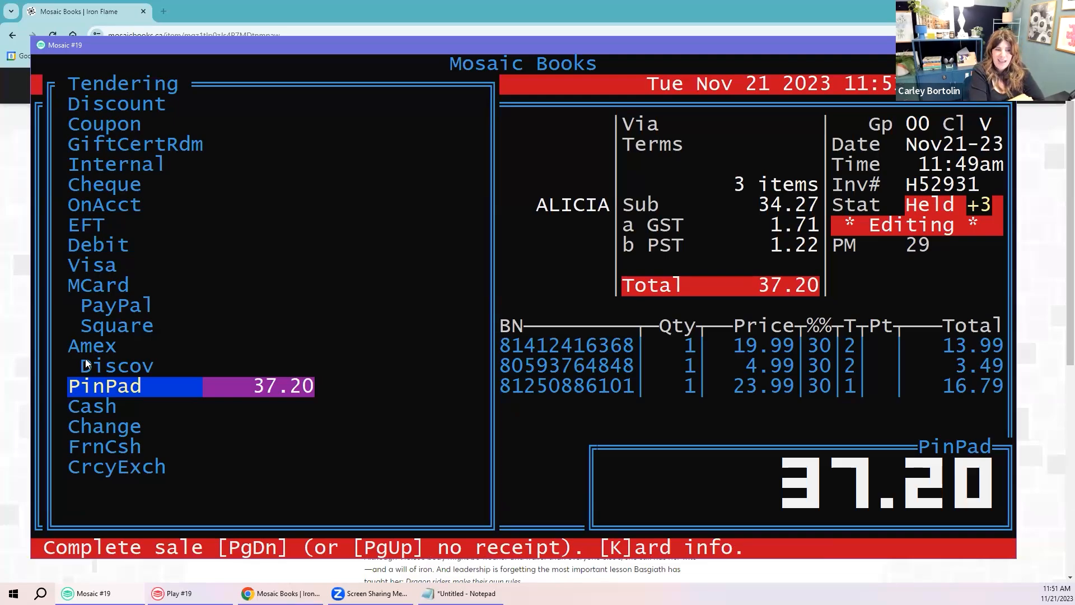
key("Down")
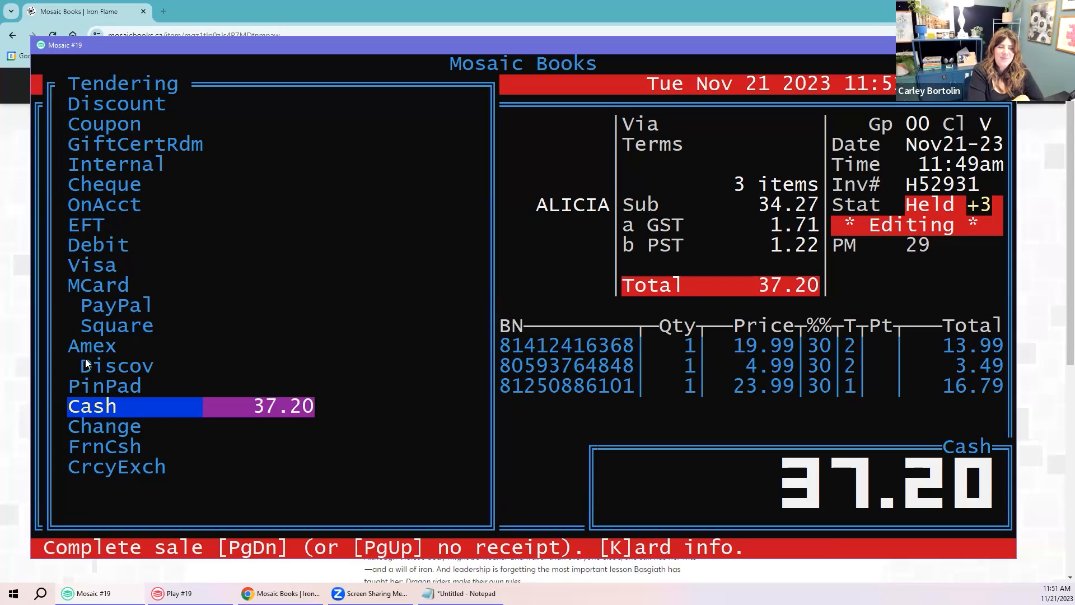
type("40.")
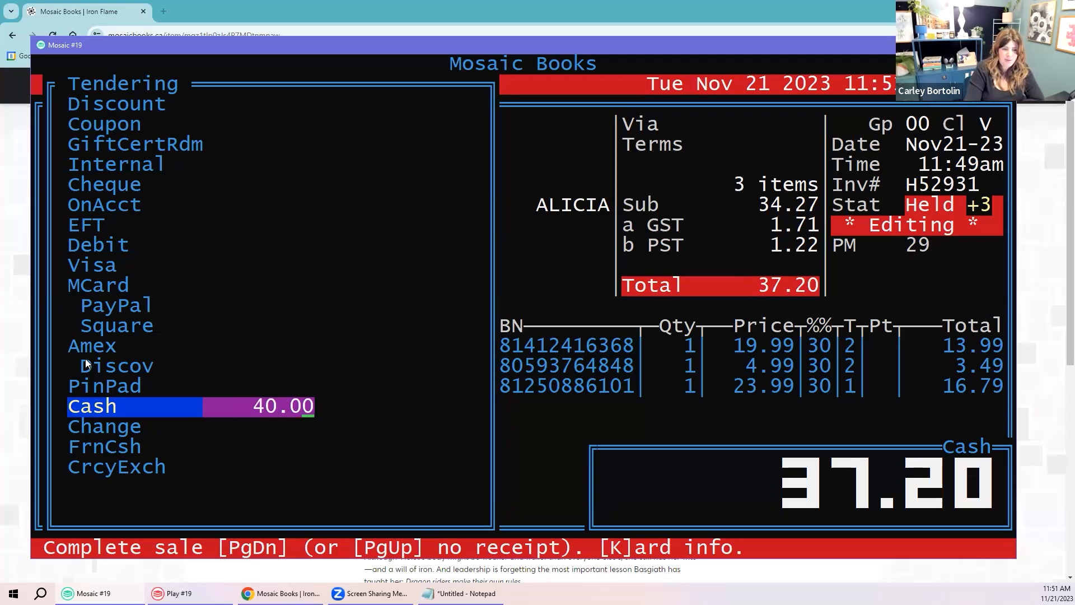
key("Page_Down")
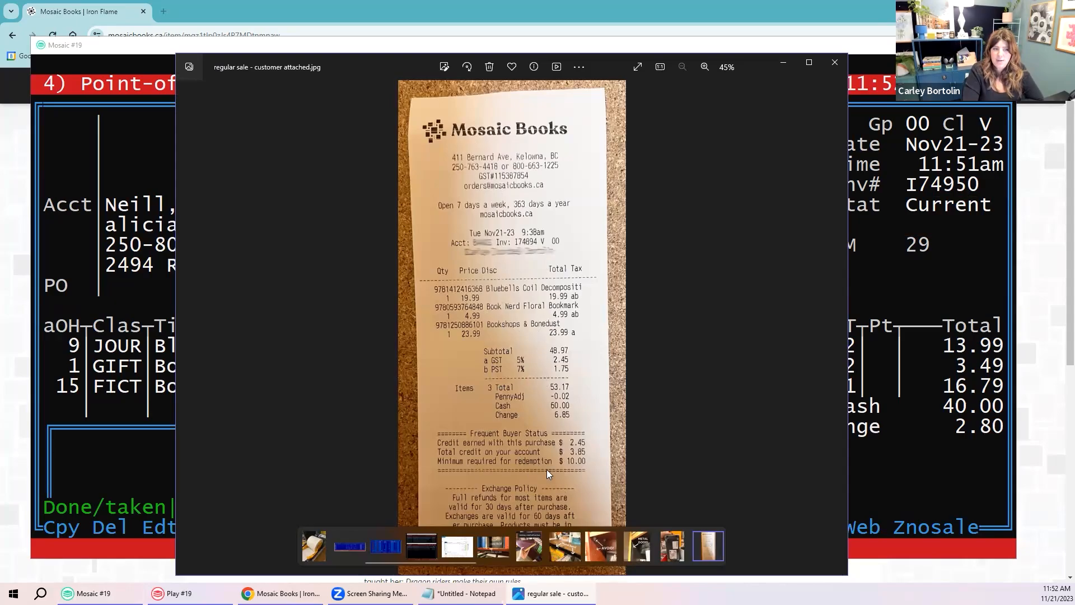
Step: Minimize the receipt and shipped pick-list photo windows to reveal the completed sale
left_click(781, 62)
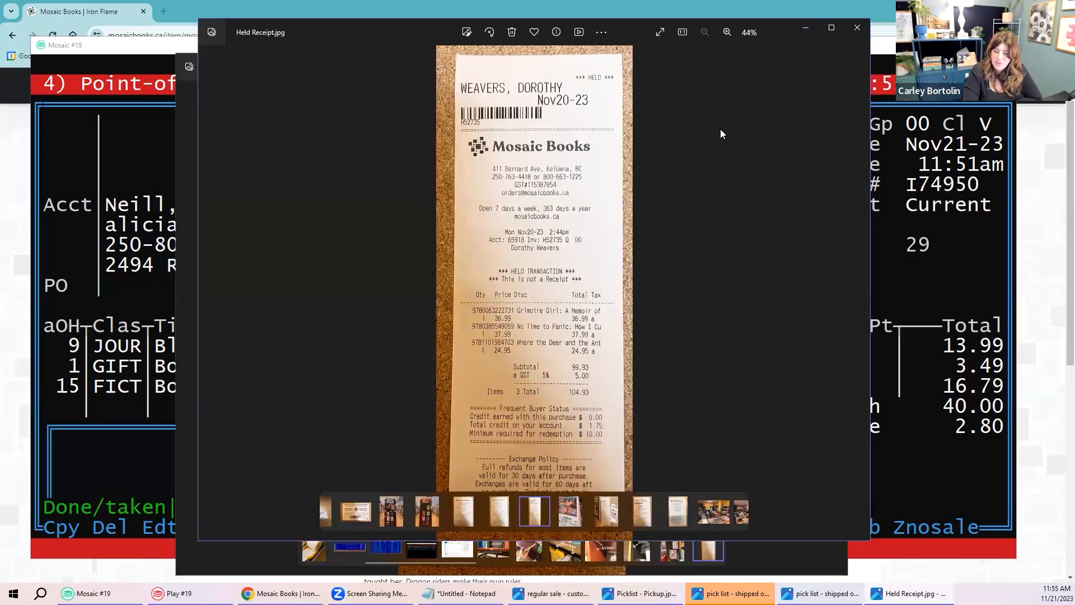
left_click(806, 28)
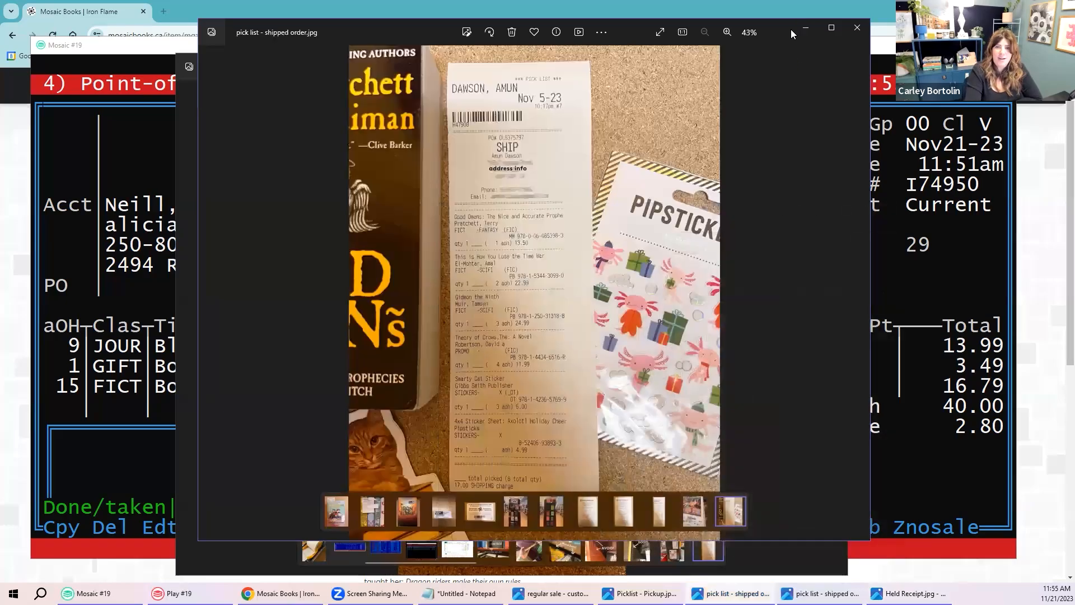
left_click(800, 26)
Step: Hide the last receipt photo and go from Point-of-Sale to the Inventory screen
left_click(785, 66)
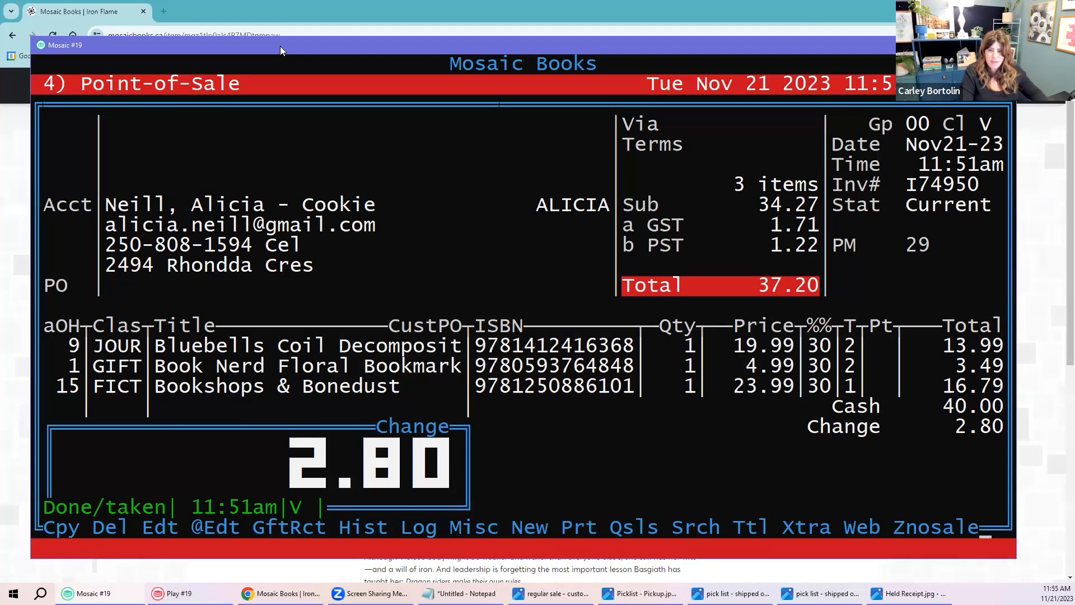
key("Escape")
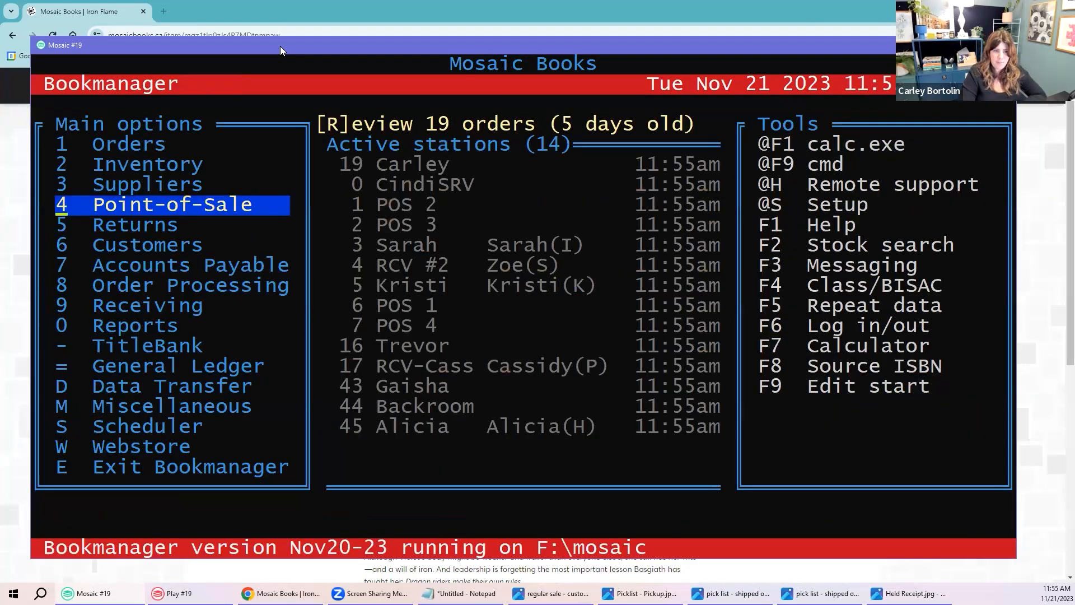
key("Up")
key("Up")
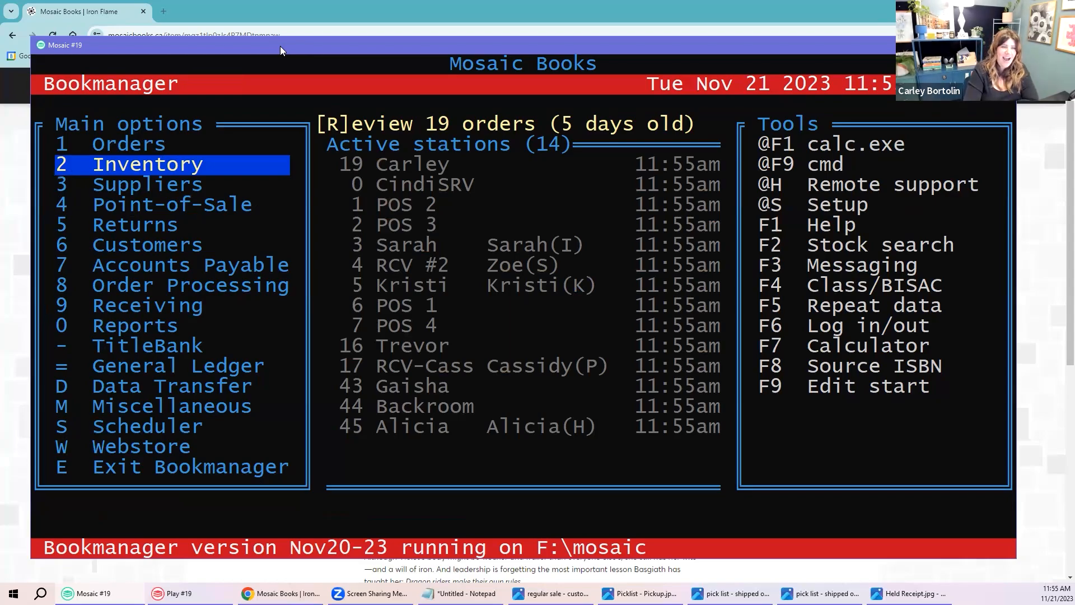
key("Return")
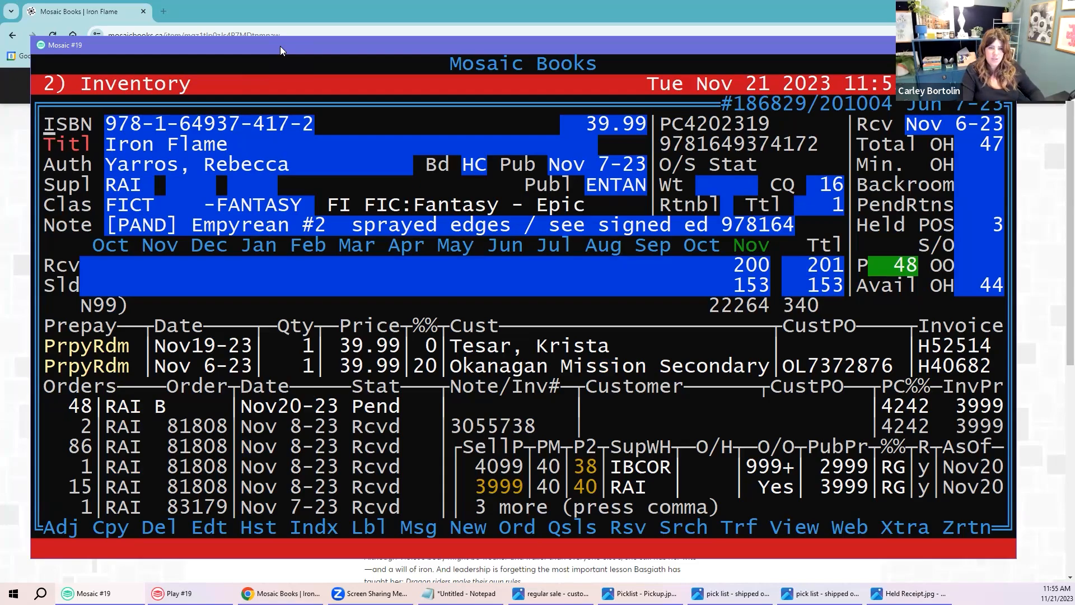
Step: Search inventory for the keyword JULIE MORSTAD and send it to TitleLink
key("s")
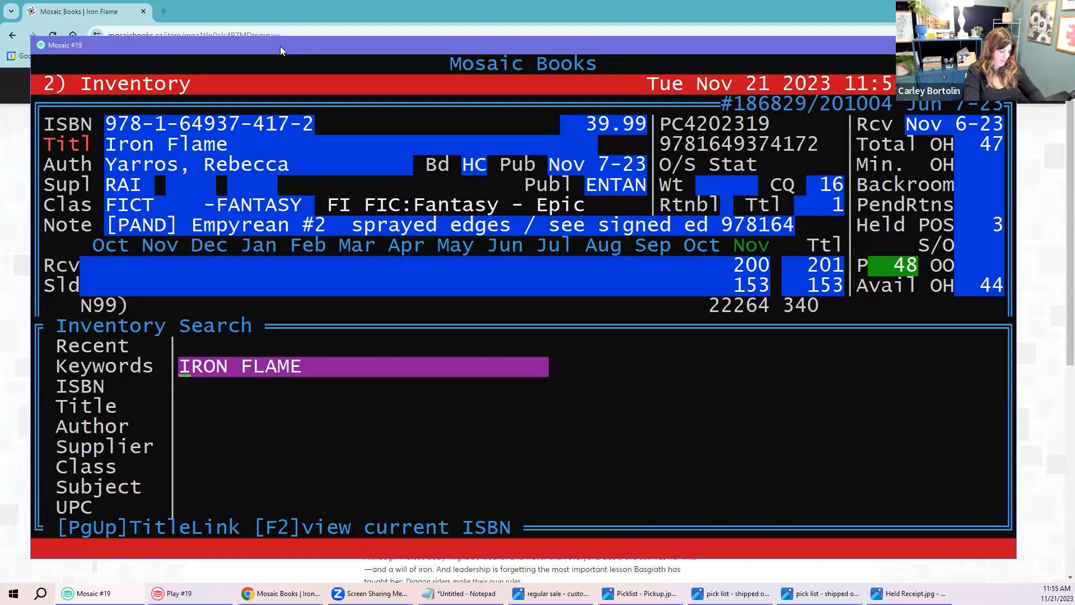
type("JU")
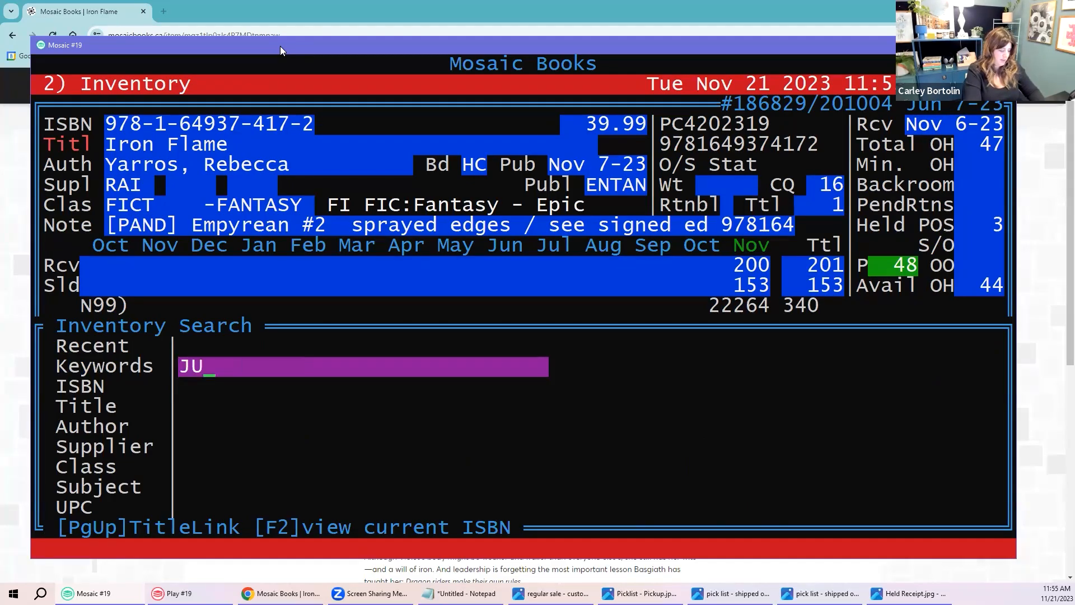
type("LIE MORSTAD")
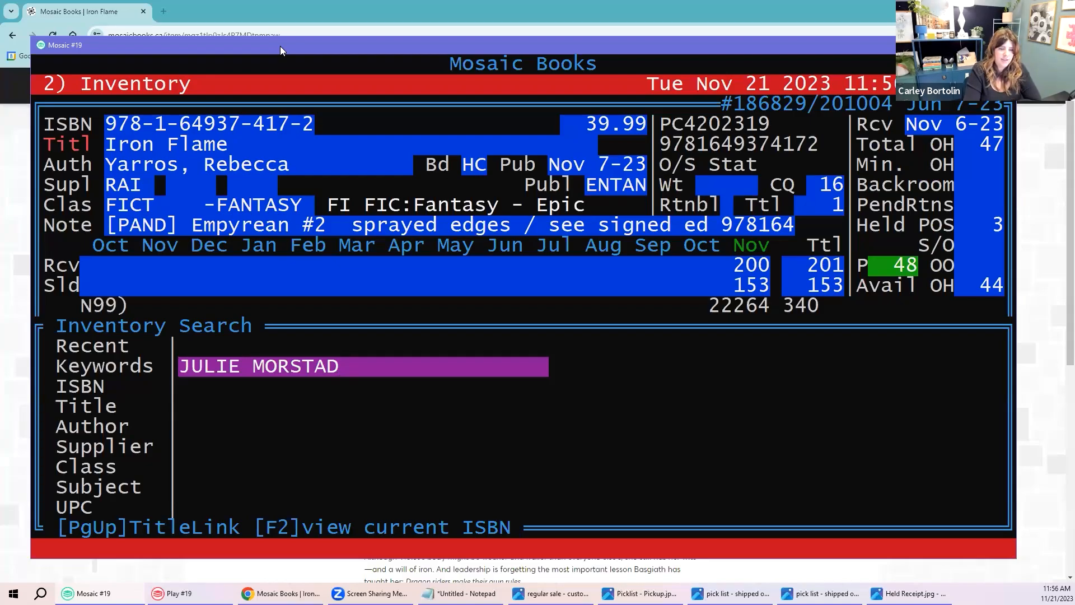
key("Page_Up")
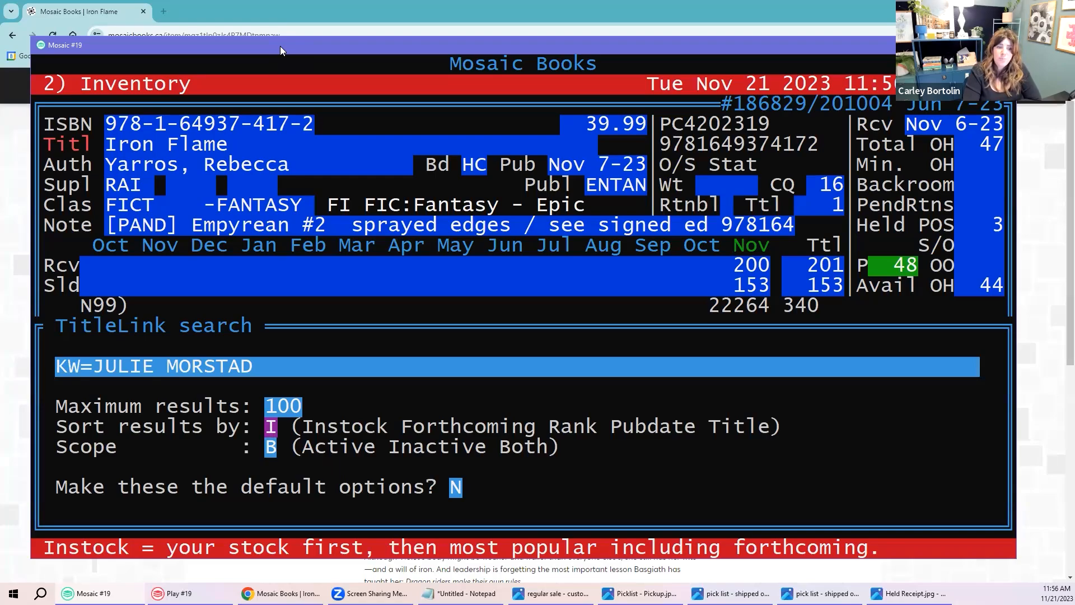
Step: Run the TitleLink search, highlight the 'illus Julie Morstad' note, and move to Time is a Flower
key("Up")
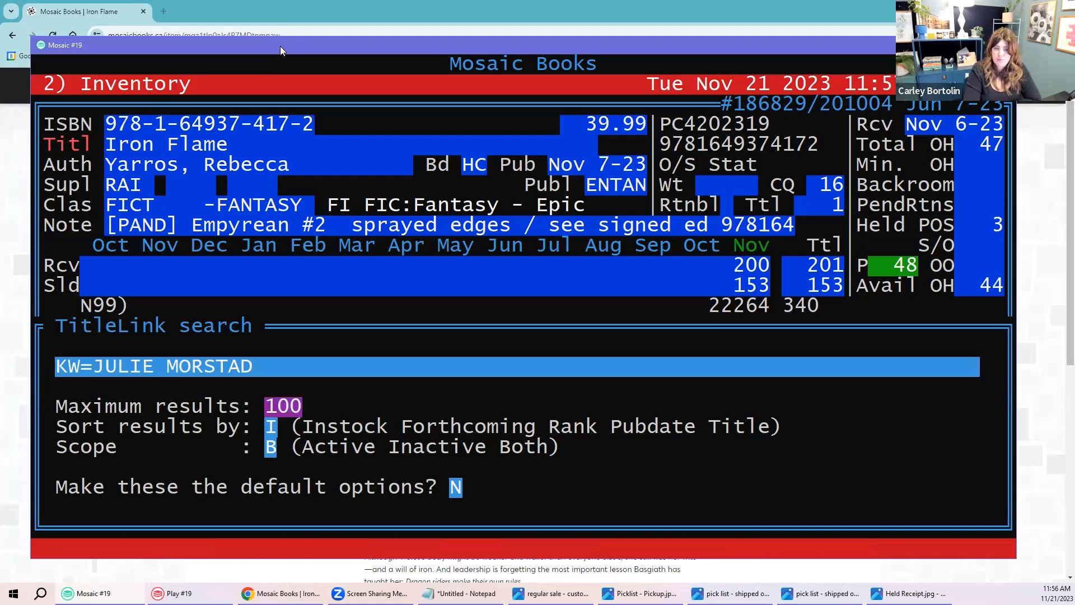
key("Return")
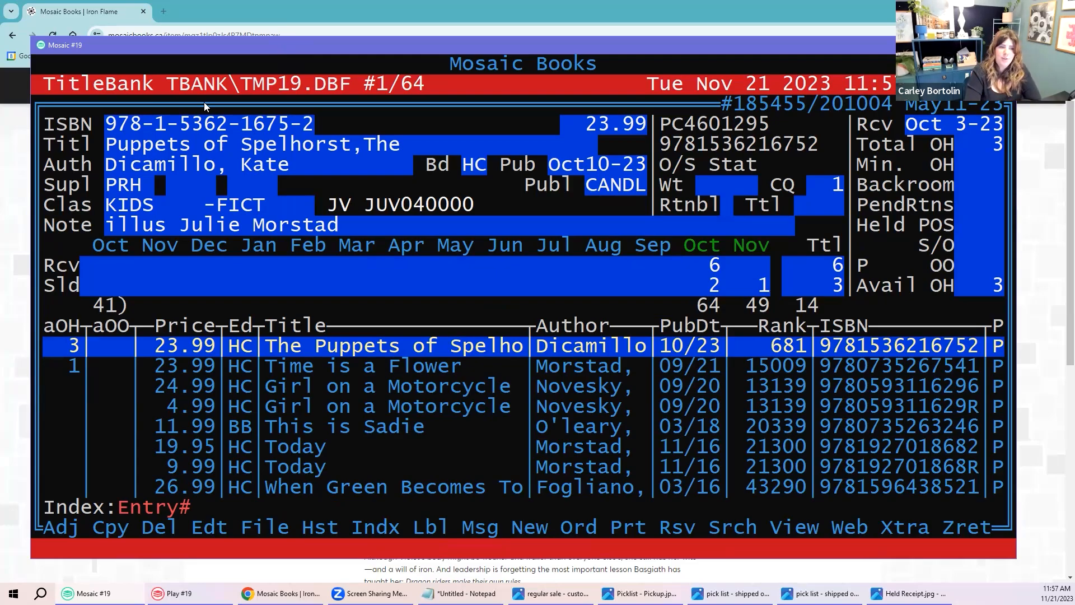
left_click_drag(46, 122, 641, 224)
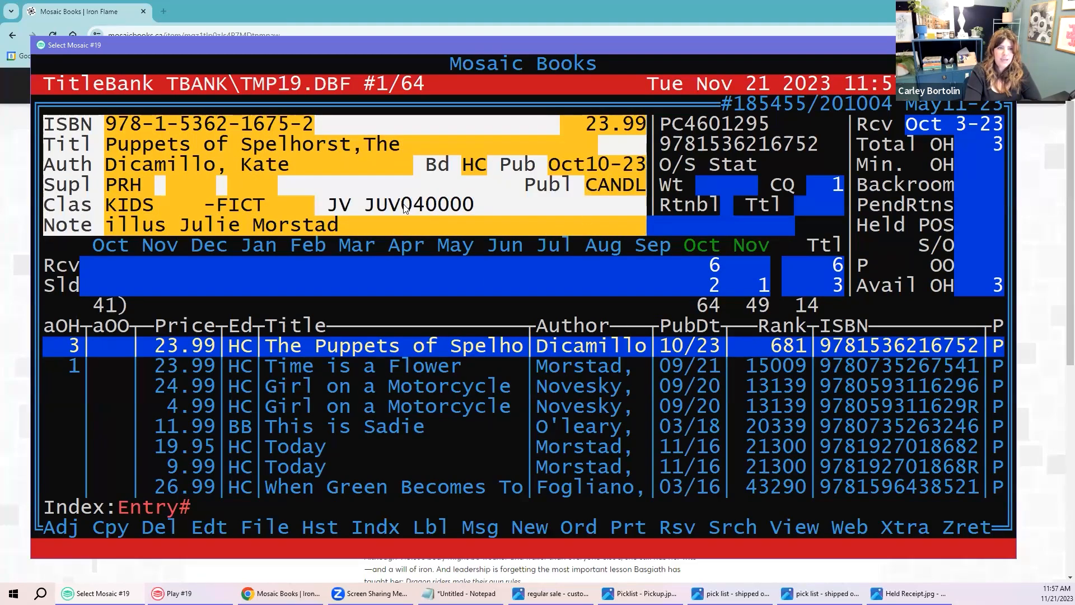
left_click(359, 214)
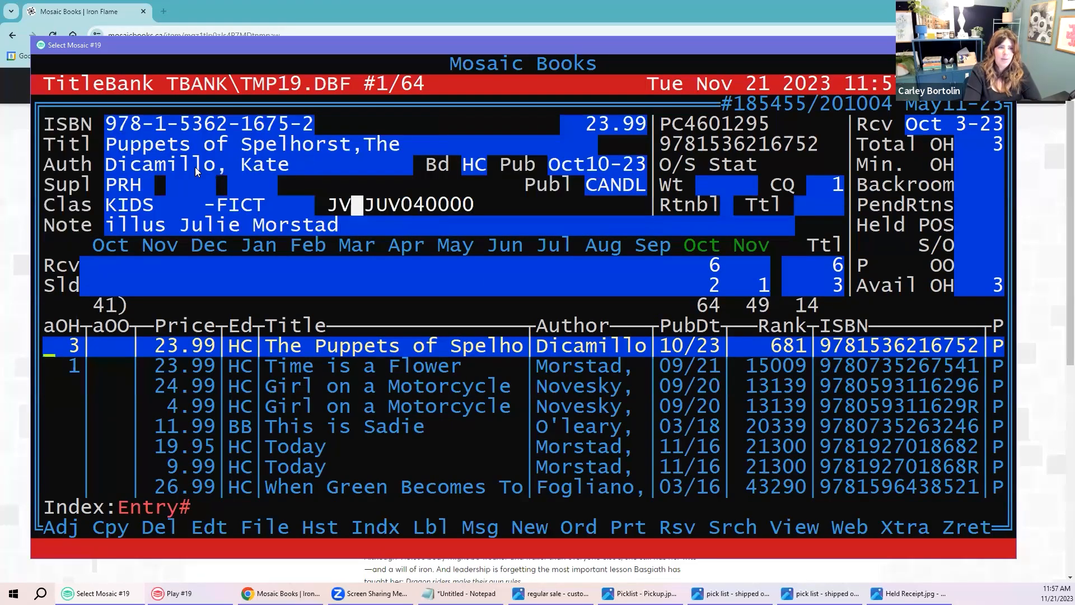
left_click_drag(106, 225, 334, 225)
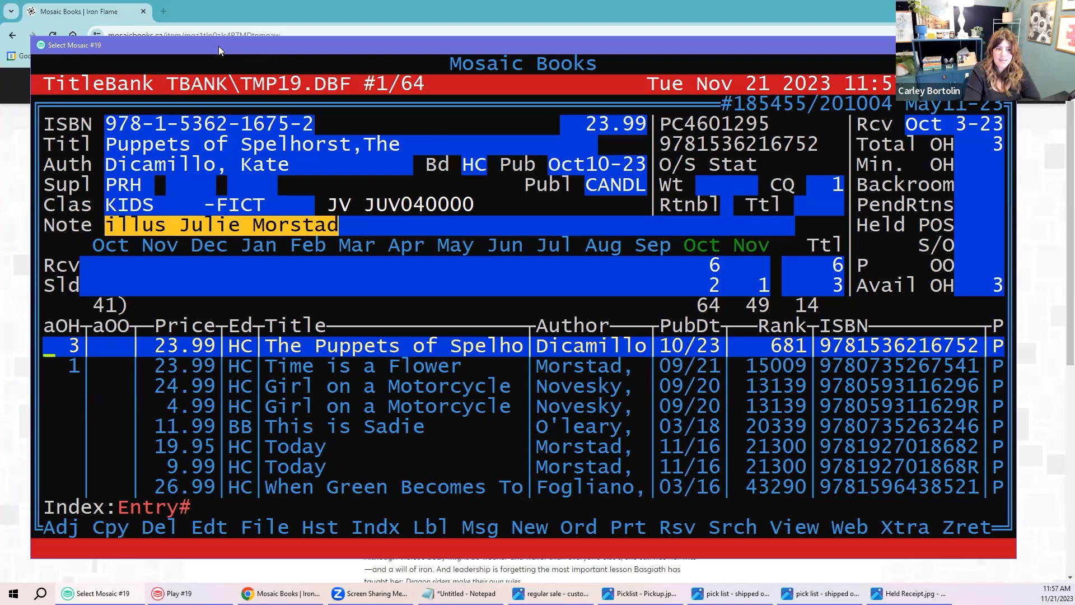
key("Down")
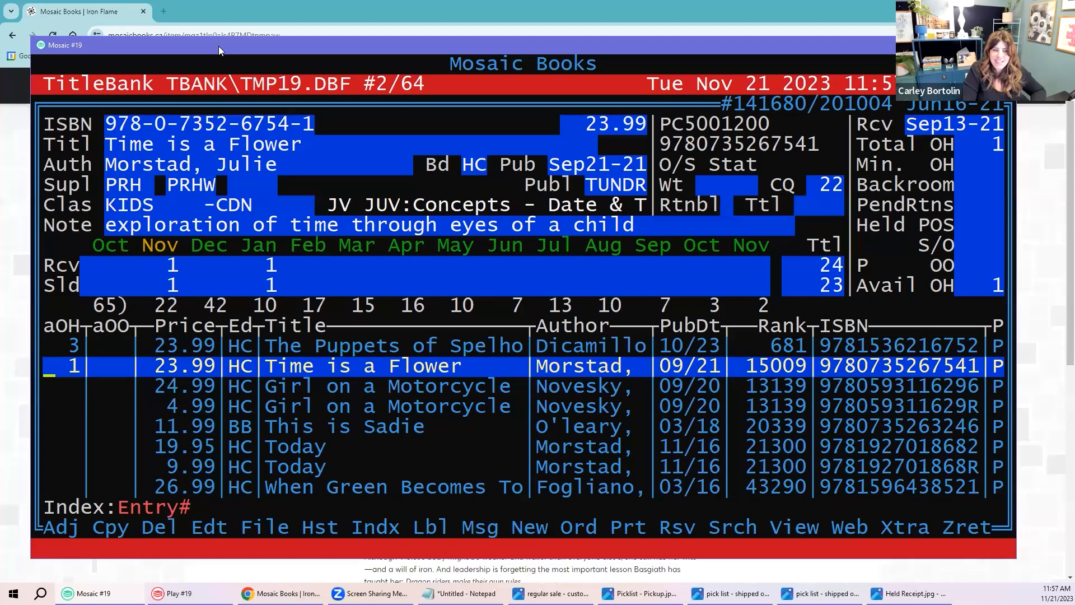
Step: Show the current title's cover image and dock the cover window at the right screen edge
key("space")
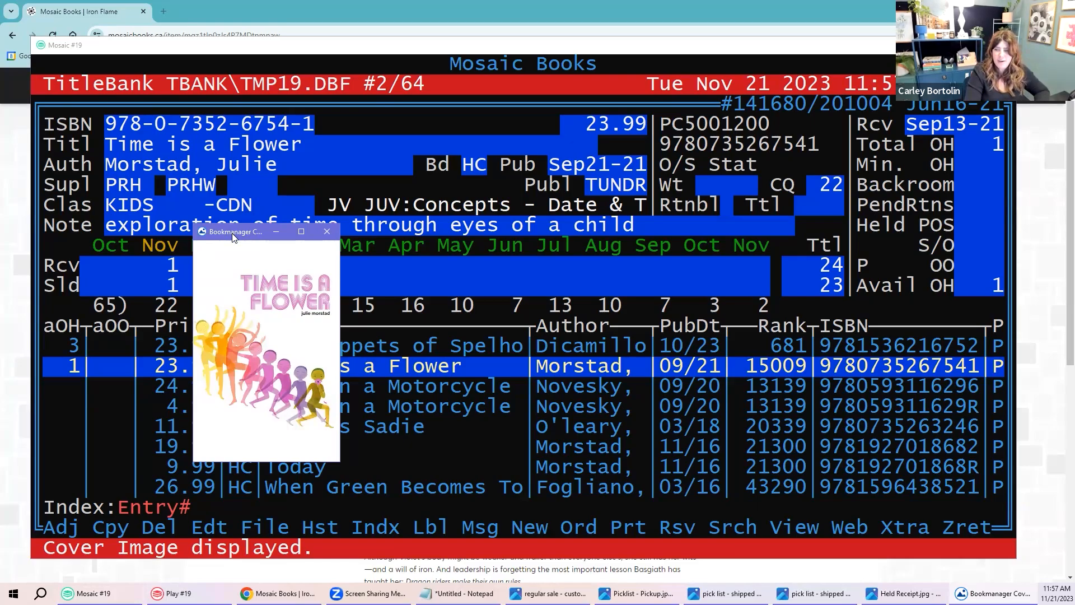
left_click_drag(232, 237, 954, 314)
left_click_drag(619, 45, 588, 41)
left_click(1014, 385)
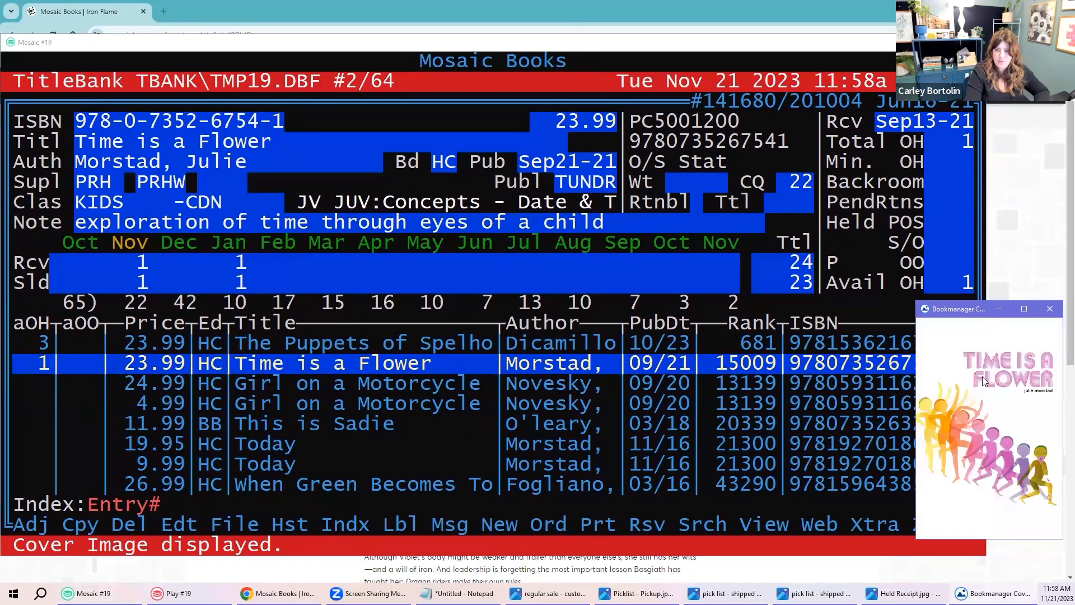
left_click(228, 441)
Step: Move to The Puppets of Spelhorst, fine-tune the cover window position, and confirm the cover updates between records
key("Up")
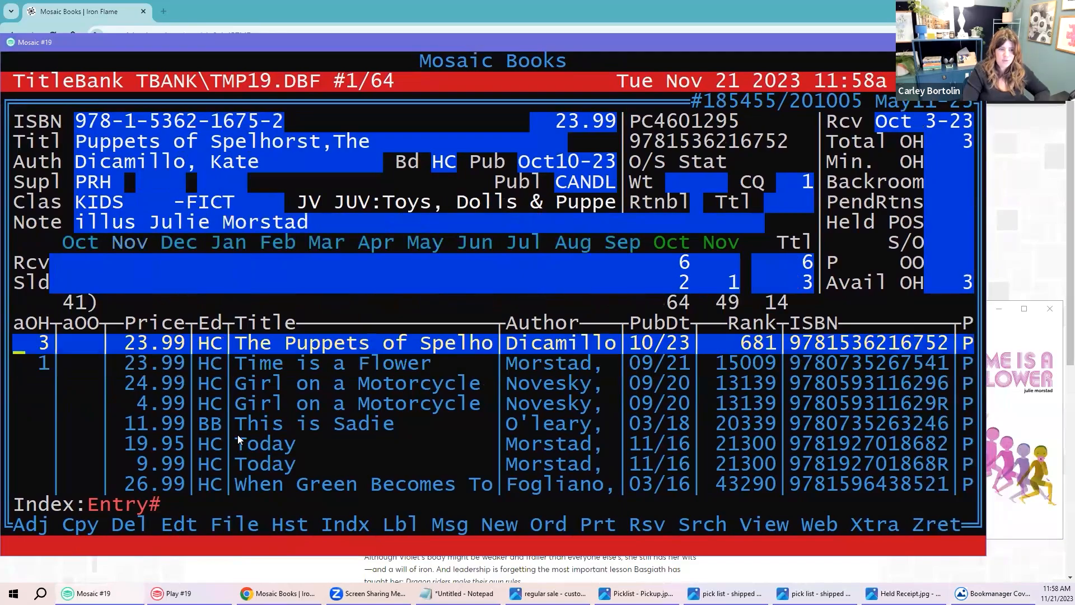
left_click(1058, 482)
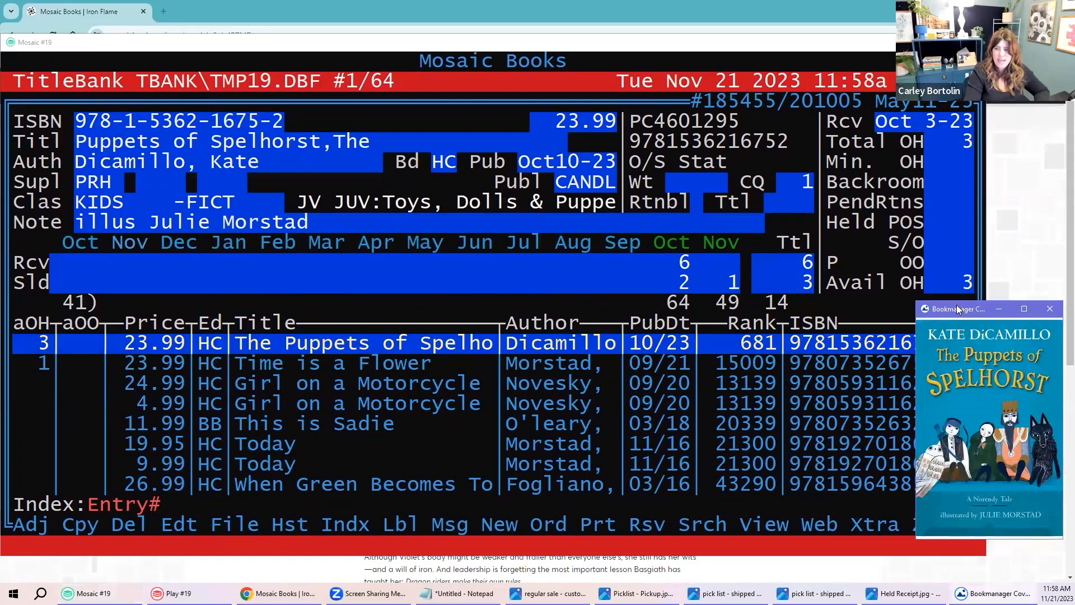
left_click_drag(962, 305, 956, 305)
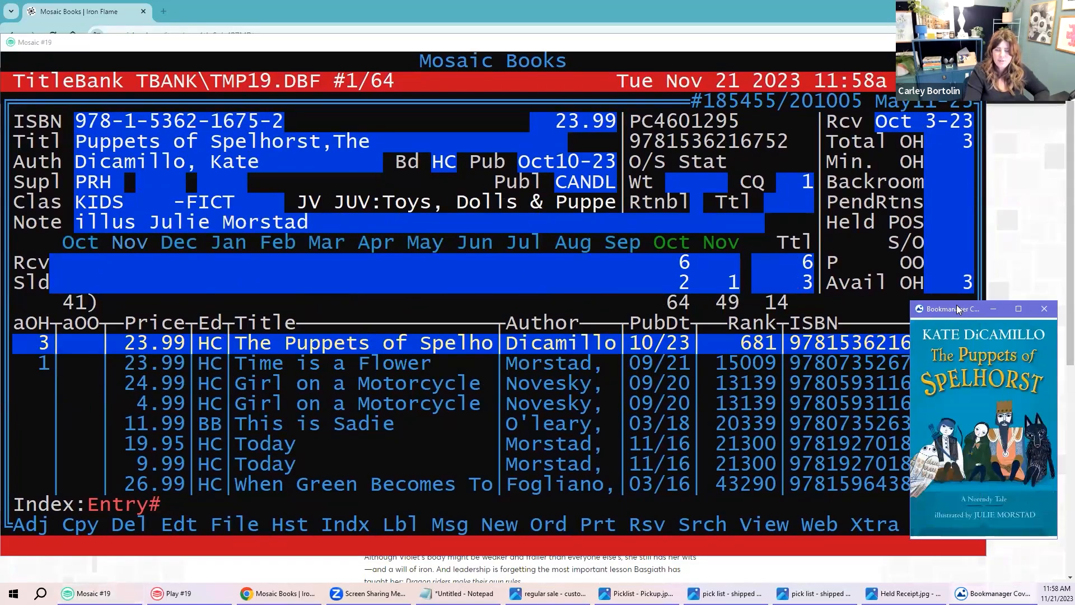
left_click_drag(956, 304, 959, 242)
left_click(455, 44)
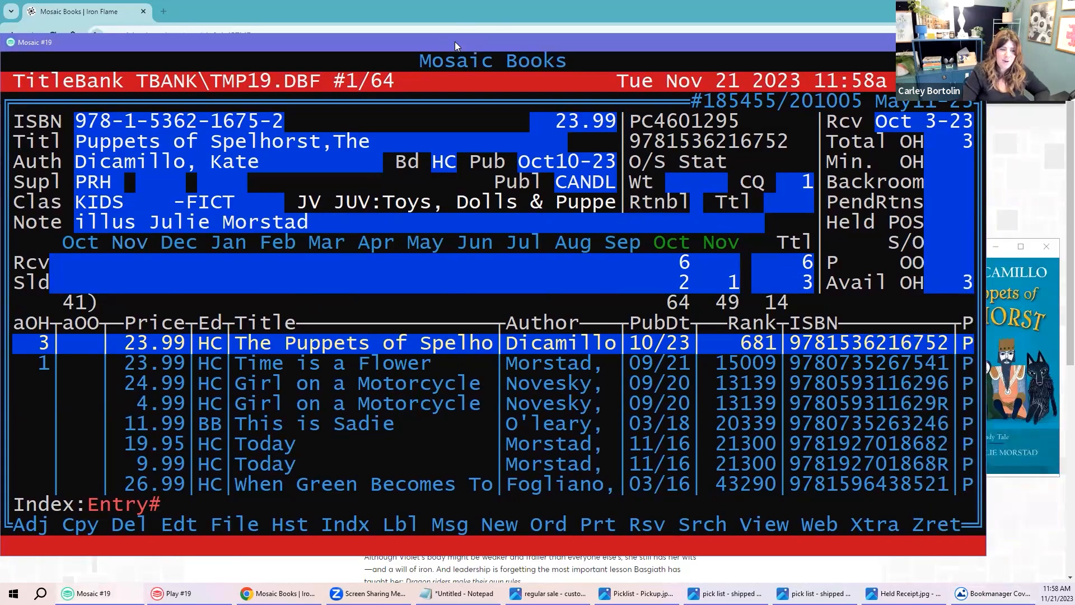
key("Down")
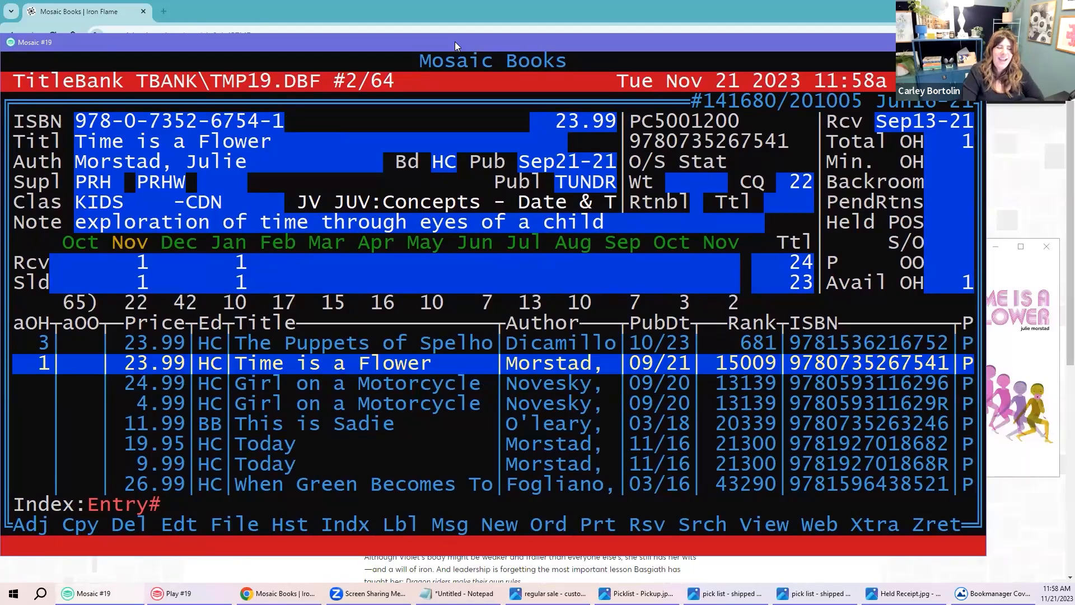
key("Up")
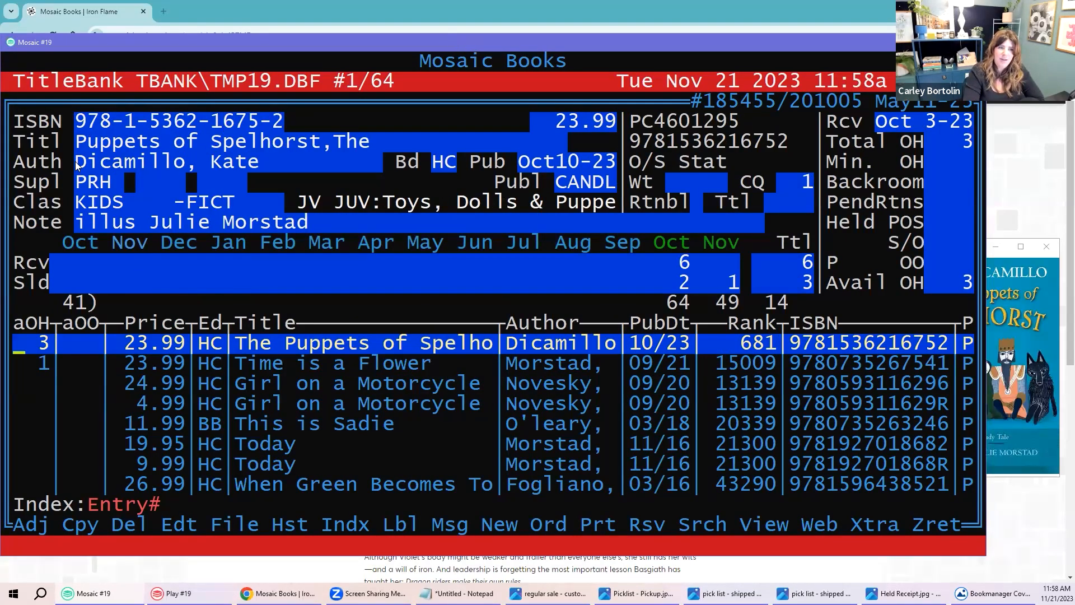
left_click_drag(17, 120, 620, 222)
left_click_drag(56, 261, 736, 282)
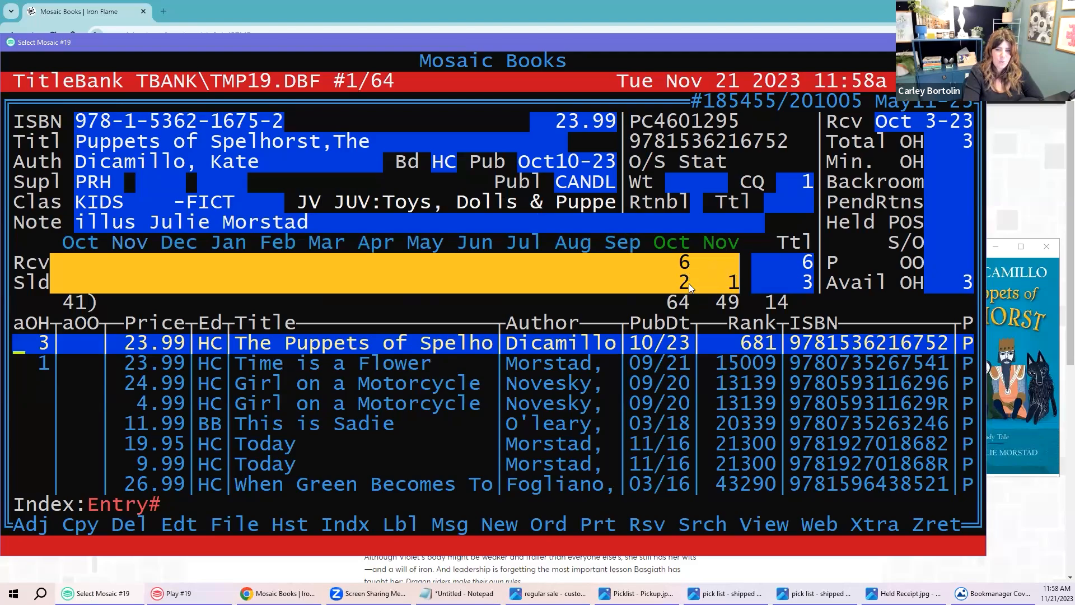
left_click_drag(42, 306, 740, 316)
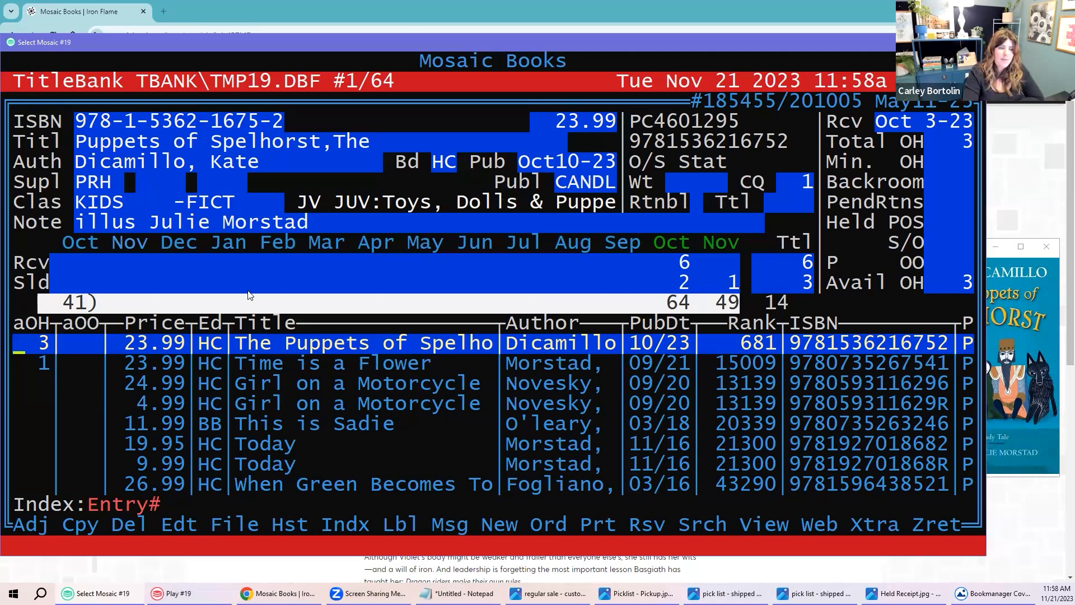
left_click_drag(61, 307, 84, 308)
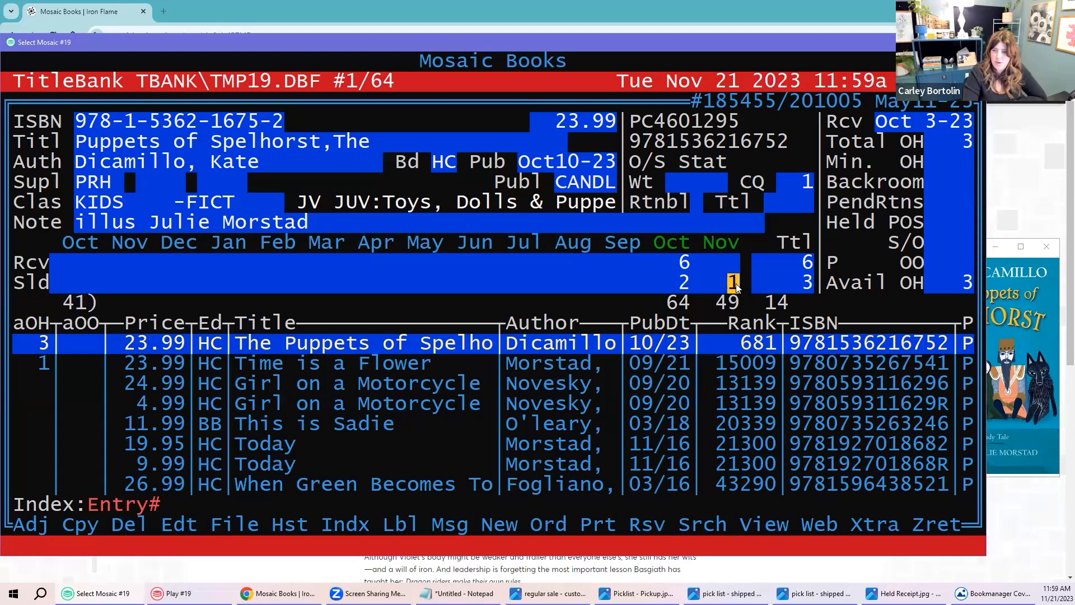
left_click_drag(828, 283, 961, 286)
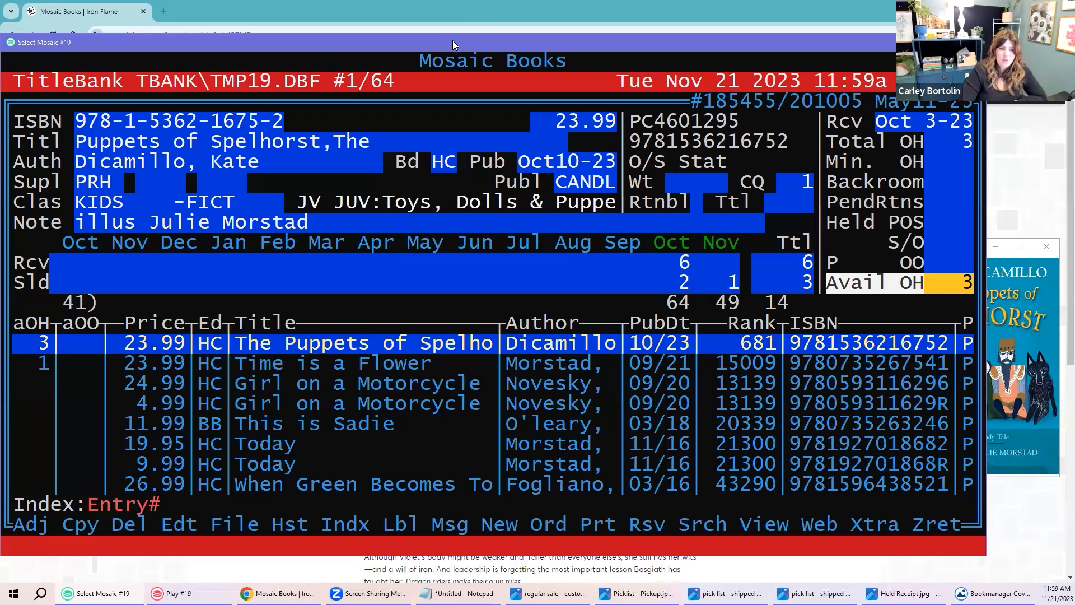
key("Down")
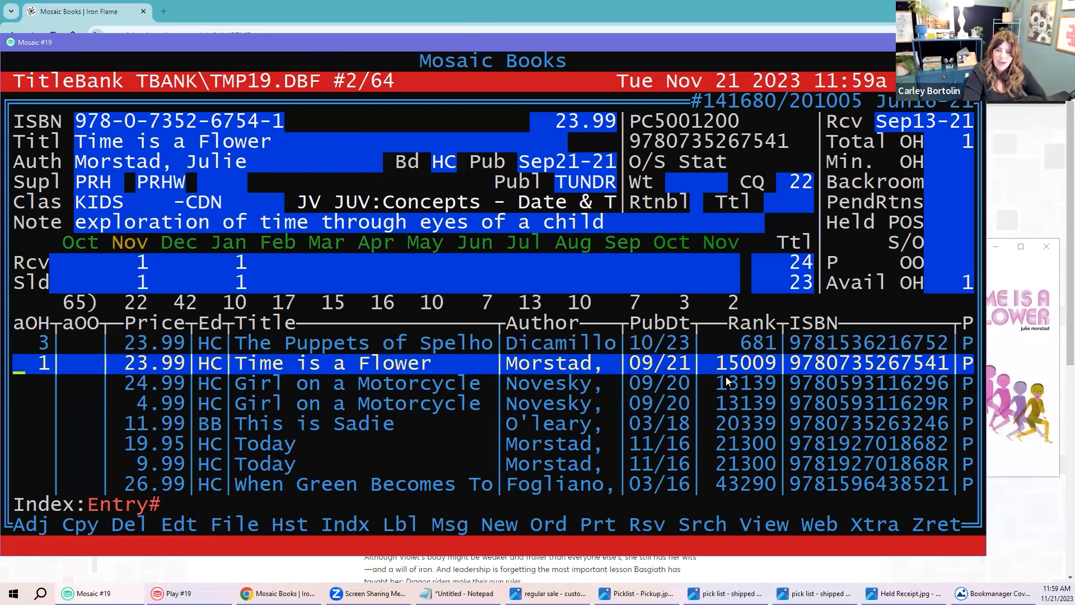
Step: Highlight Time is a Flower's rank, 24 received and 23 sold, then move to Girl on a Motorcycle
left_click_drag(718, 363, 734, 366)
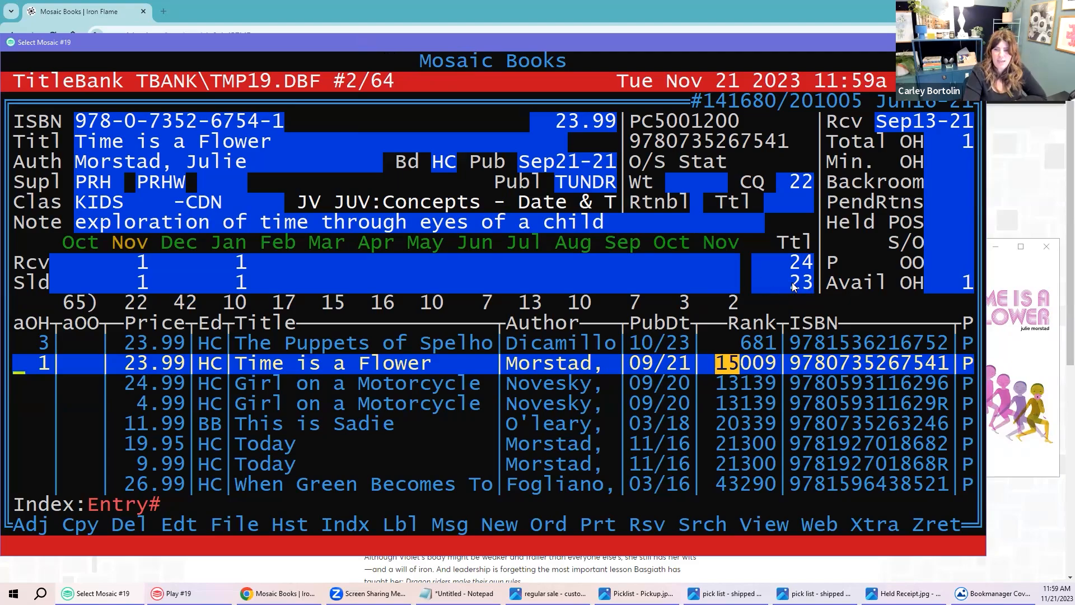
left_click_drag(790, 262, 802, 270)
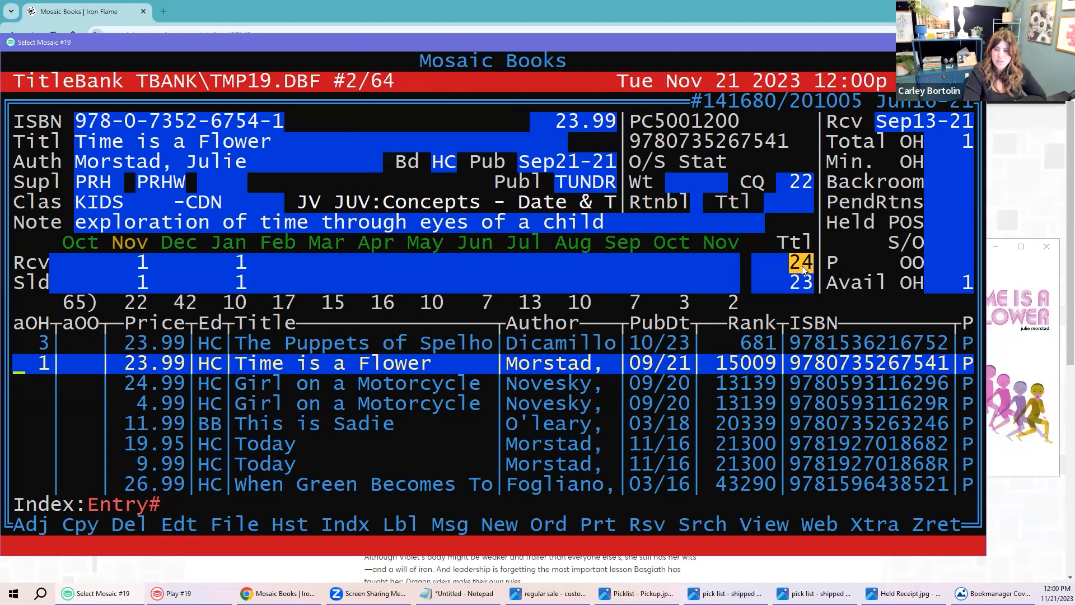
double_click(802, 283)
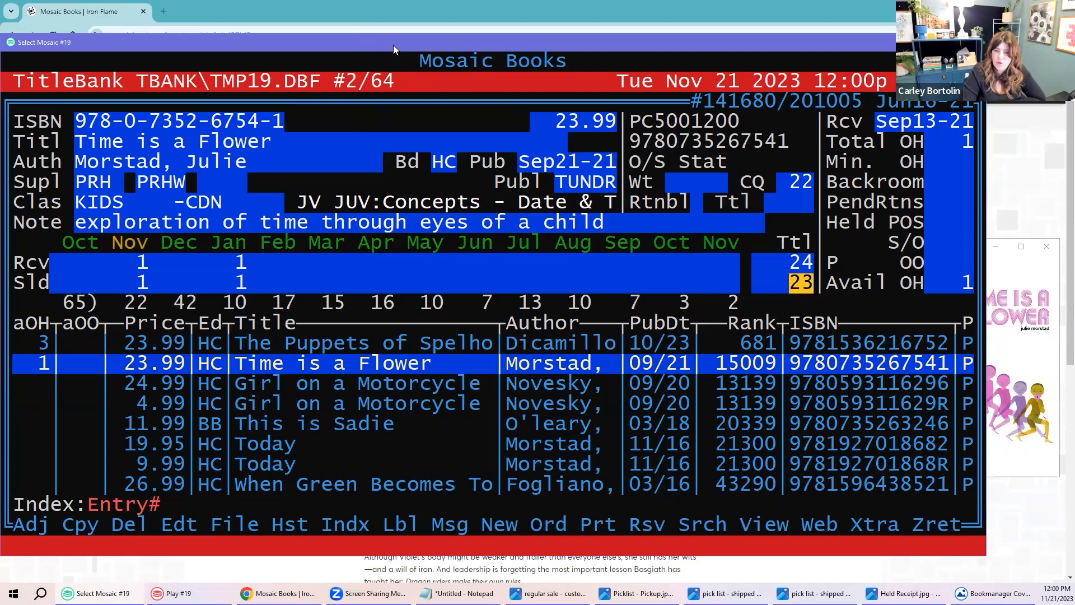
key("Down")
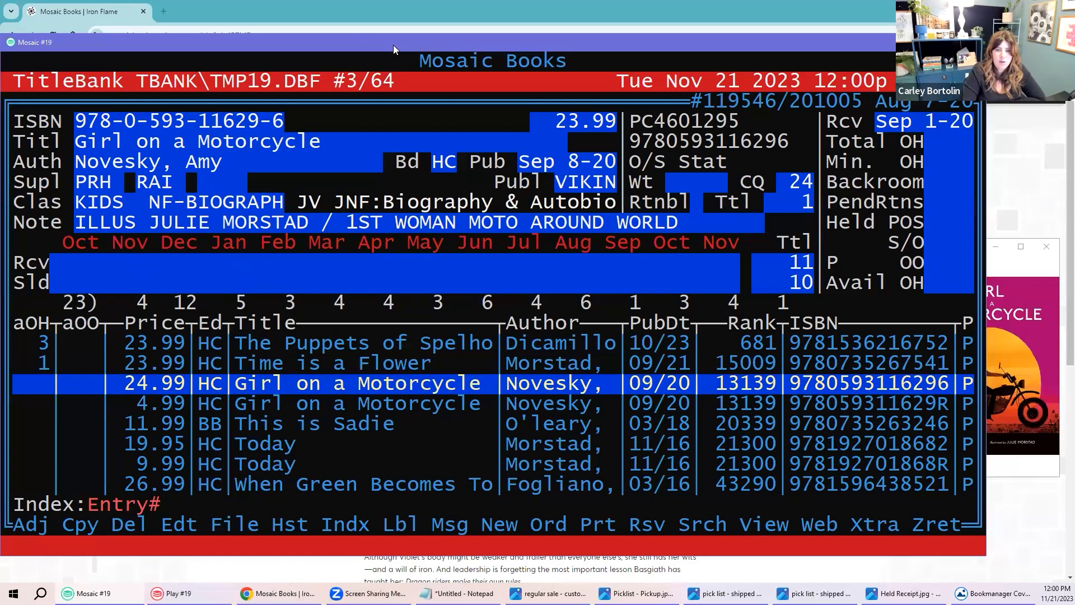
Step: Check the current title's cover, then move to the 4.99 Girl on a Motorcycle record's R-suffixed ISBN
left_click(1051, 316)
left_click(608, 331)
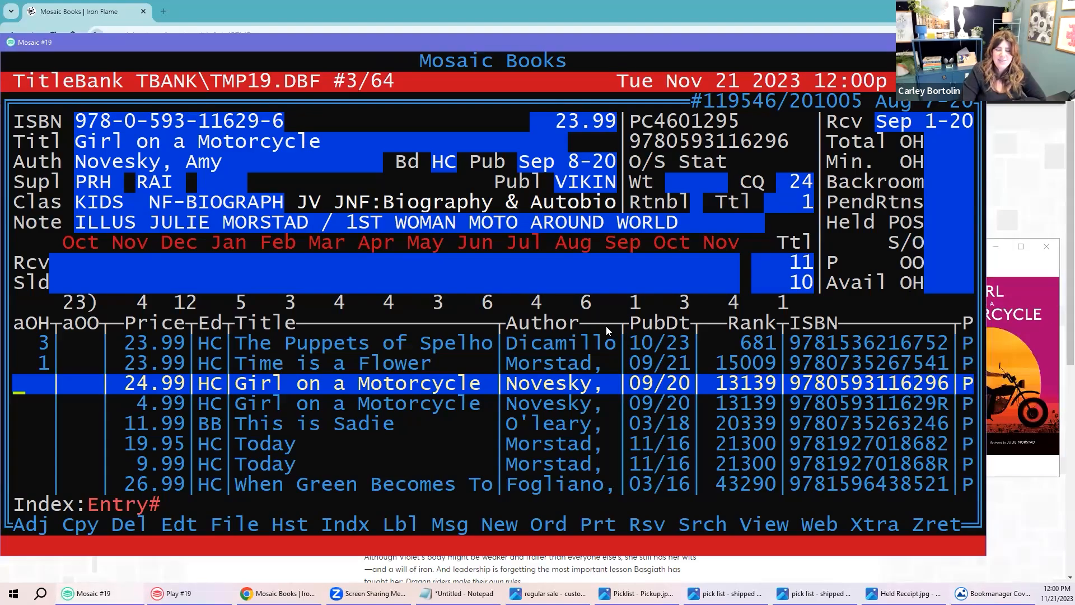
key("Down")
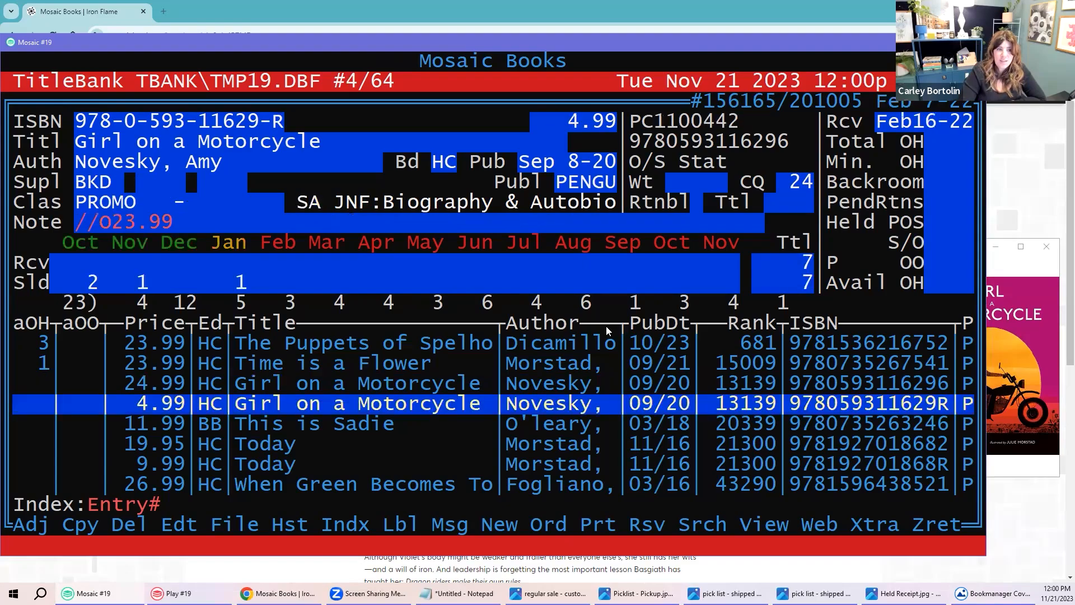
left_click(278, 123)
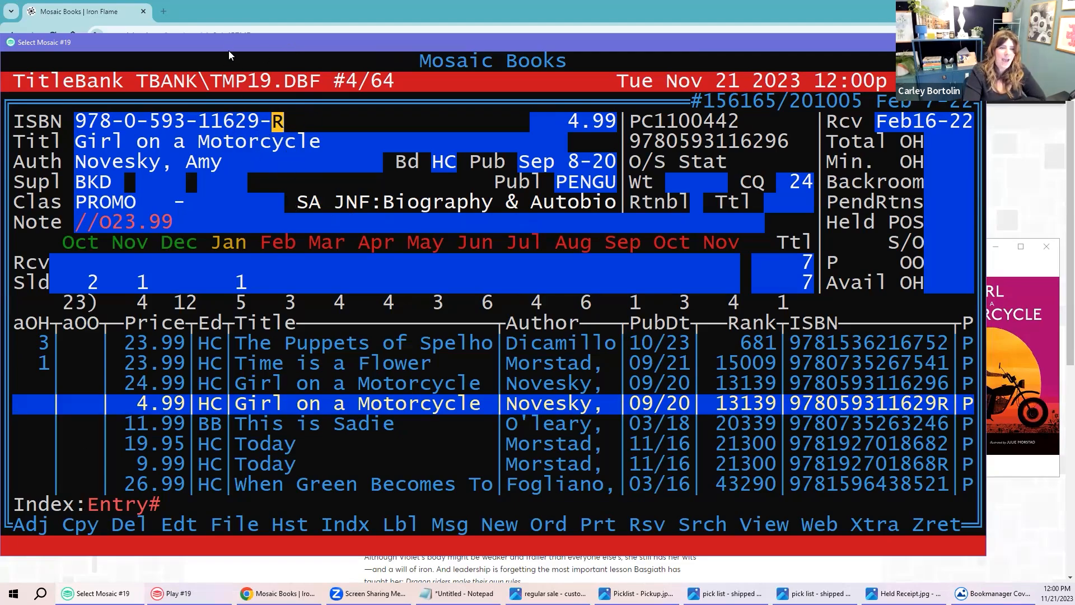
Step: Move to the This is Sadie record and view its cover image
key("Down")
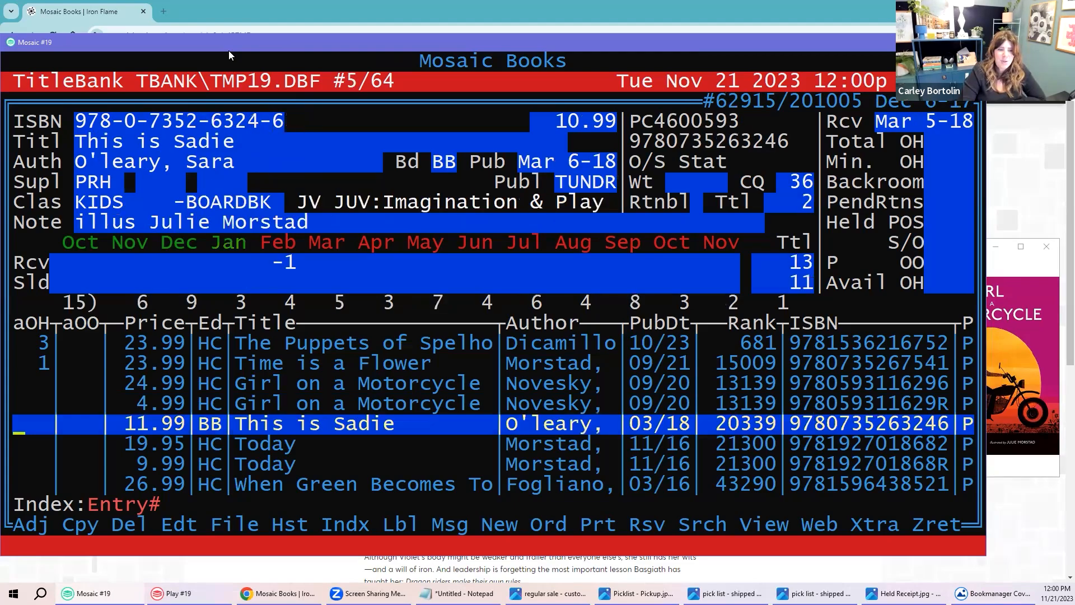
left_click(1024, 318)
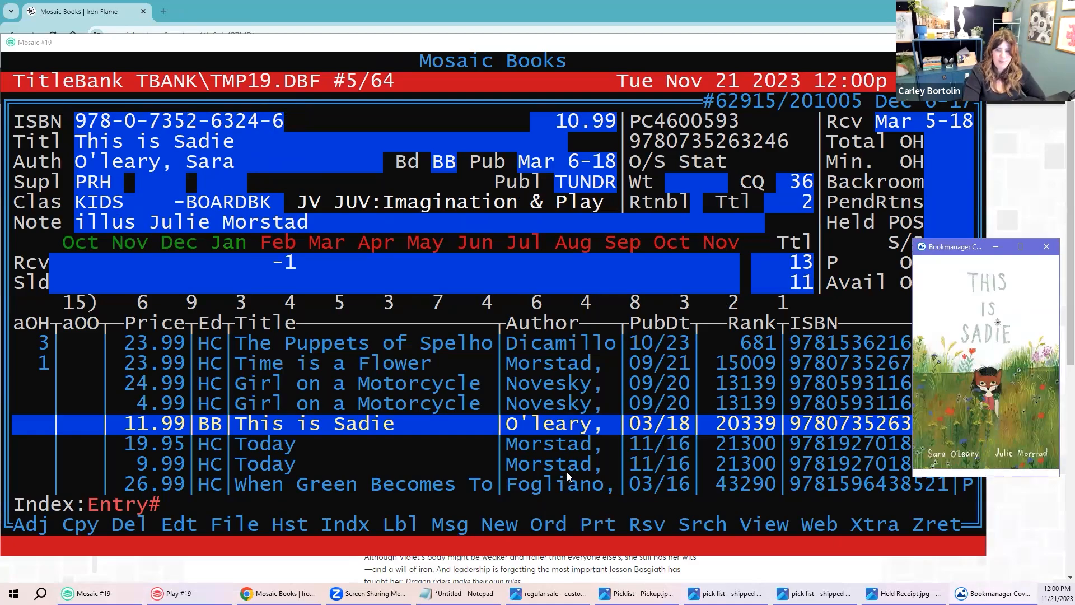
left_click(346, 372)
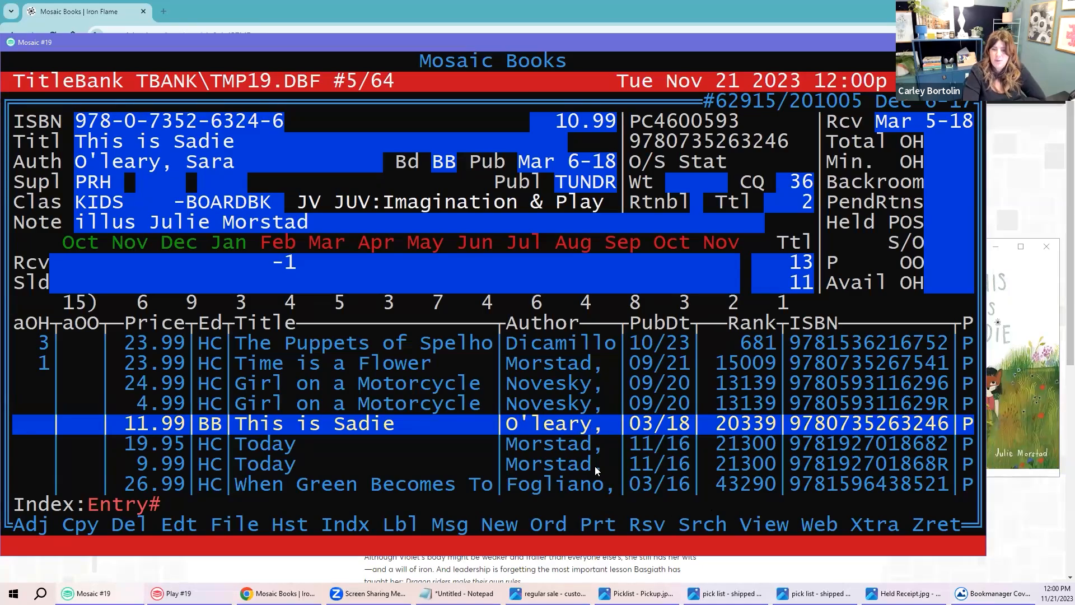
left_click(1003, 397)
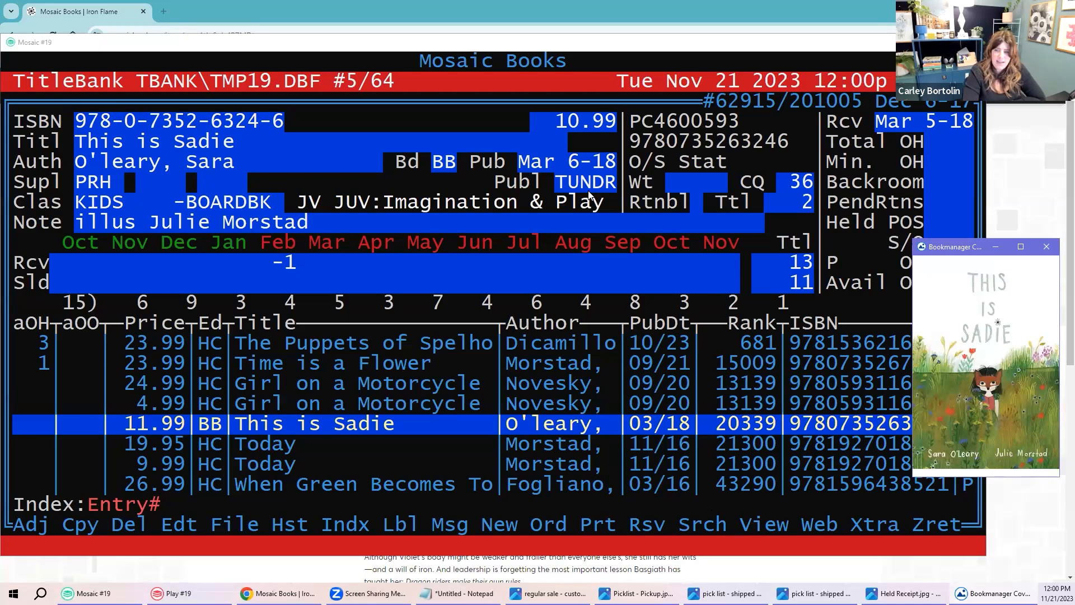
left_click(361, 46)
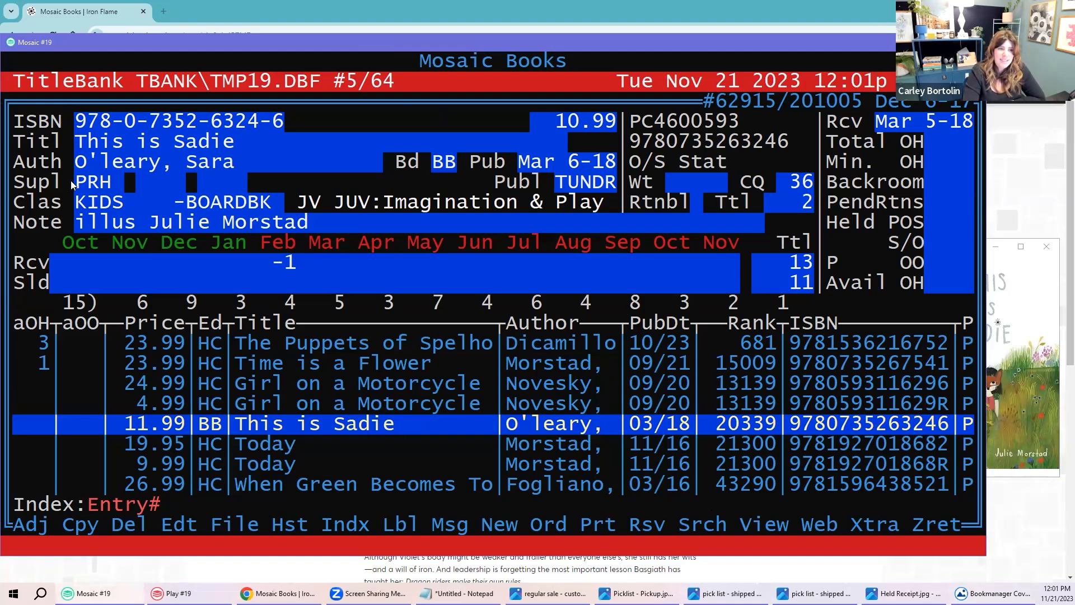
Step: Highlight PRH as This is Sadie's supplier and bring up its PubStock supplier availability
left_click_drag(77, 182, 260, 202)
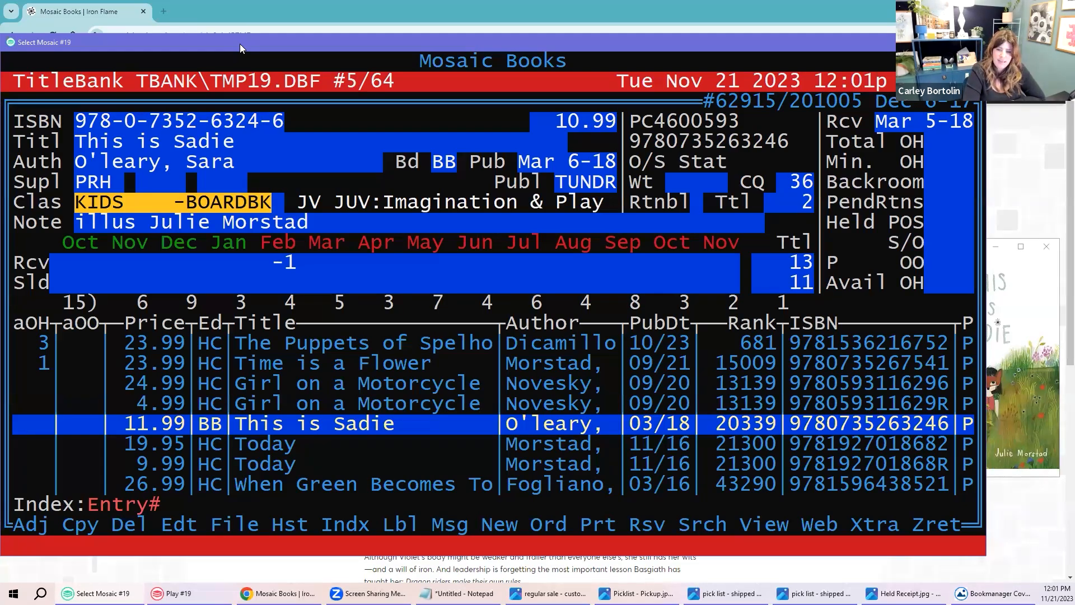
key("Escape")
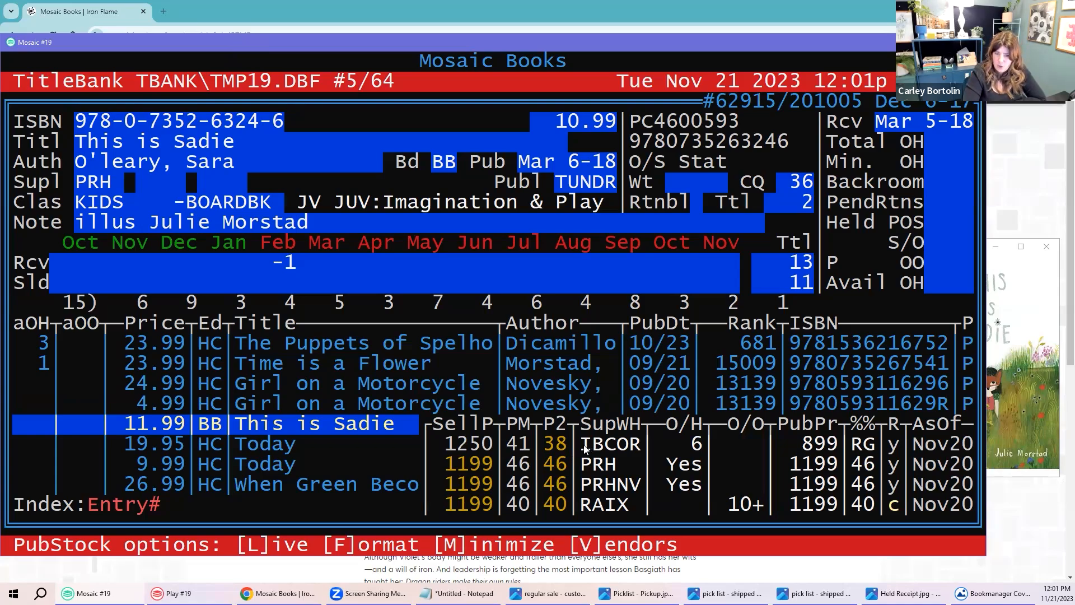
left_click_drag(581, 444, 633, 448)
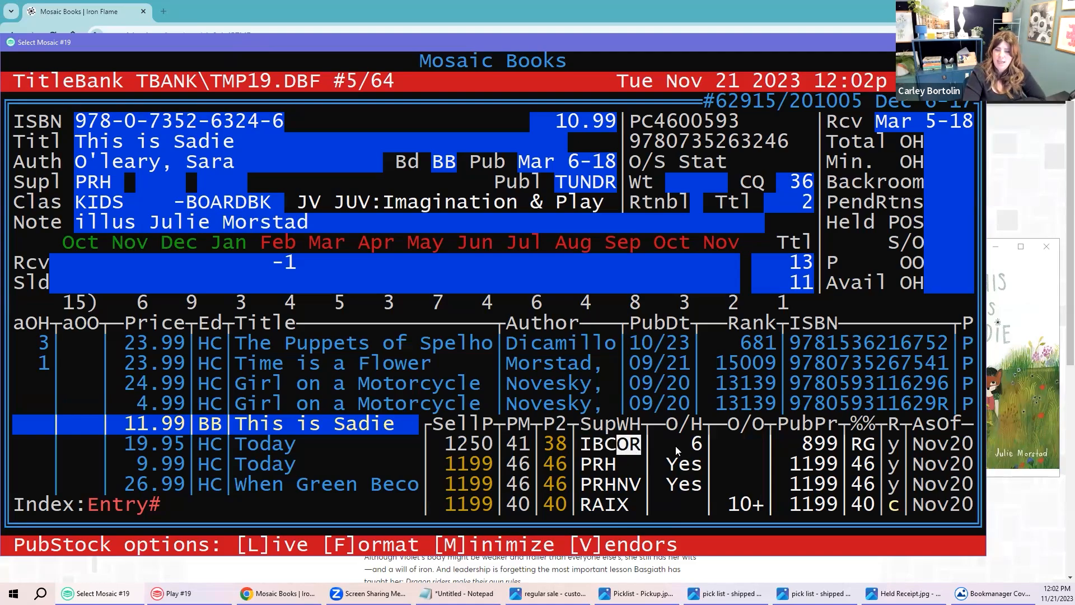
left_click_drag(672, 446, 700, 446)
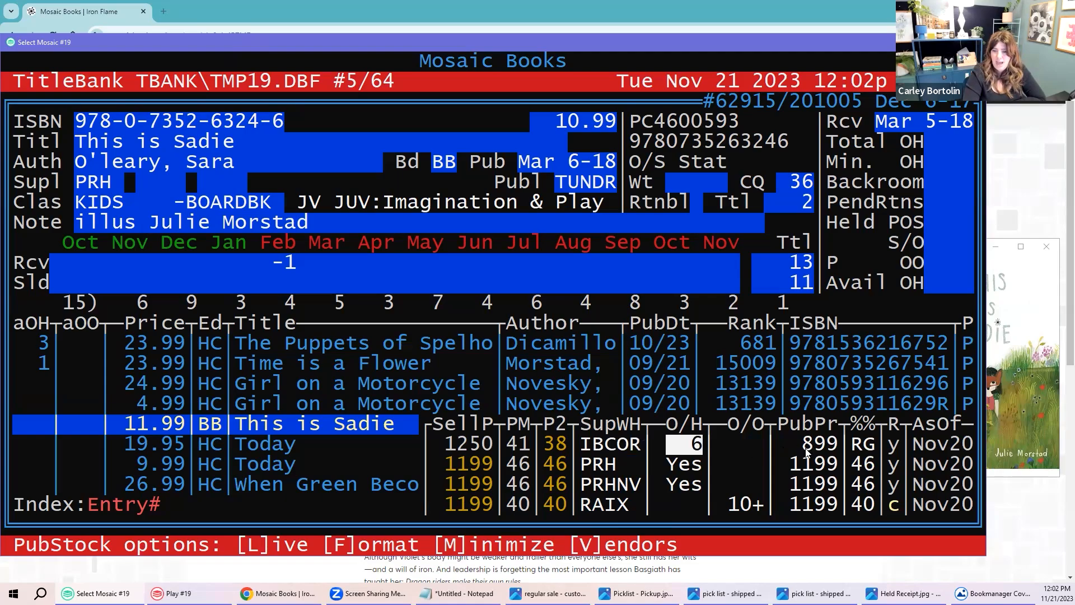
left_click_drag(802, 446, 834, 445)
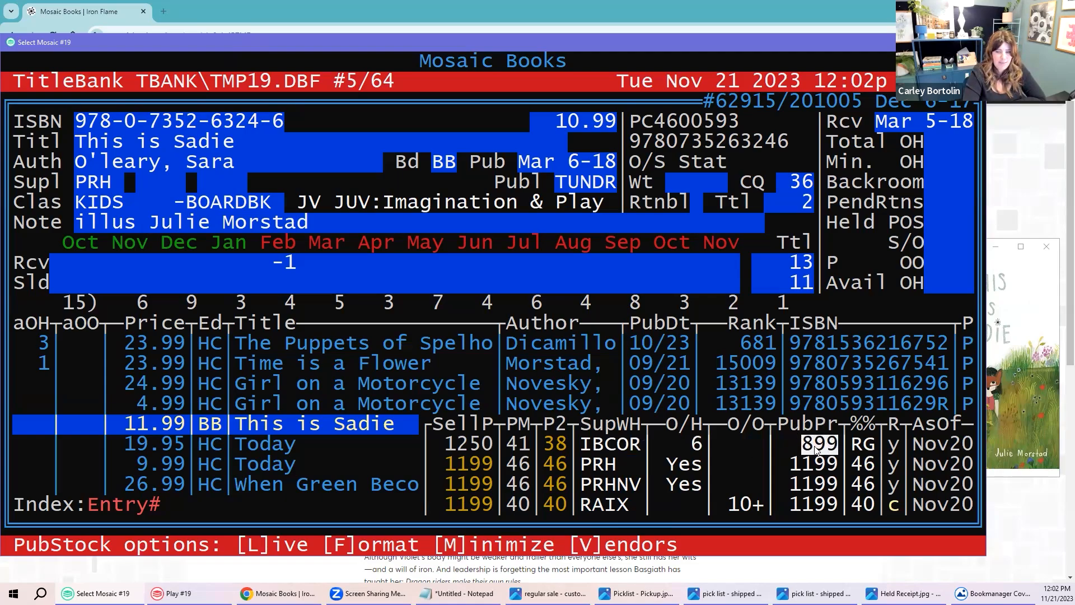
left_click_drag(855, 446, 957, 446)
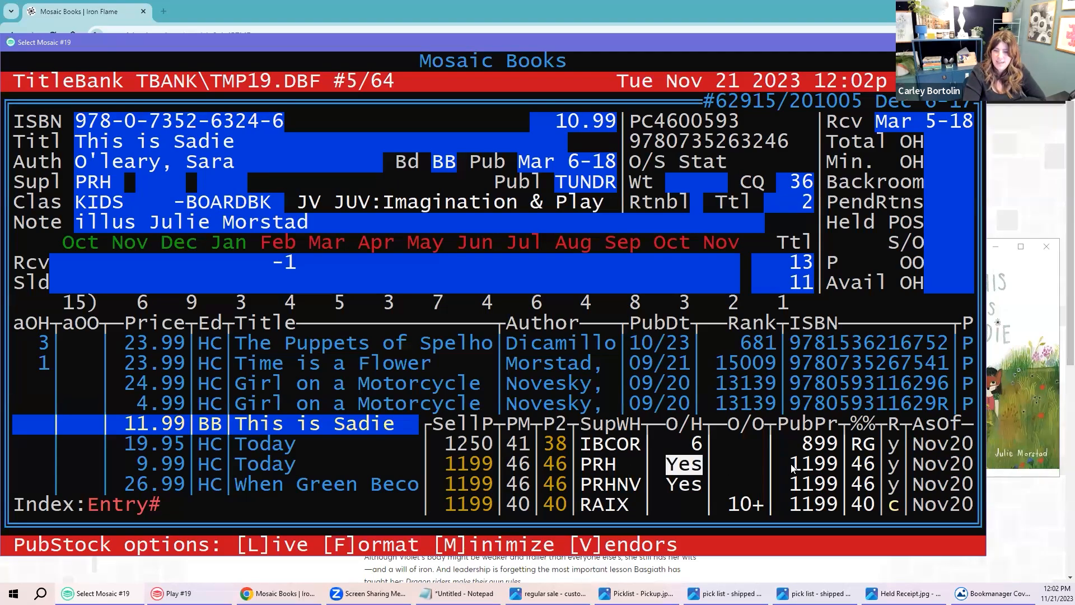
left_click_drag(824, 470, 834, 470)
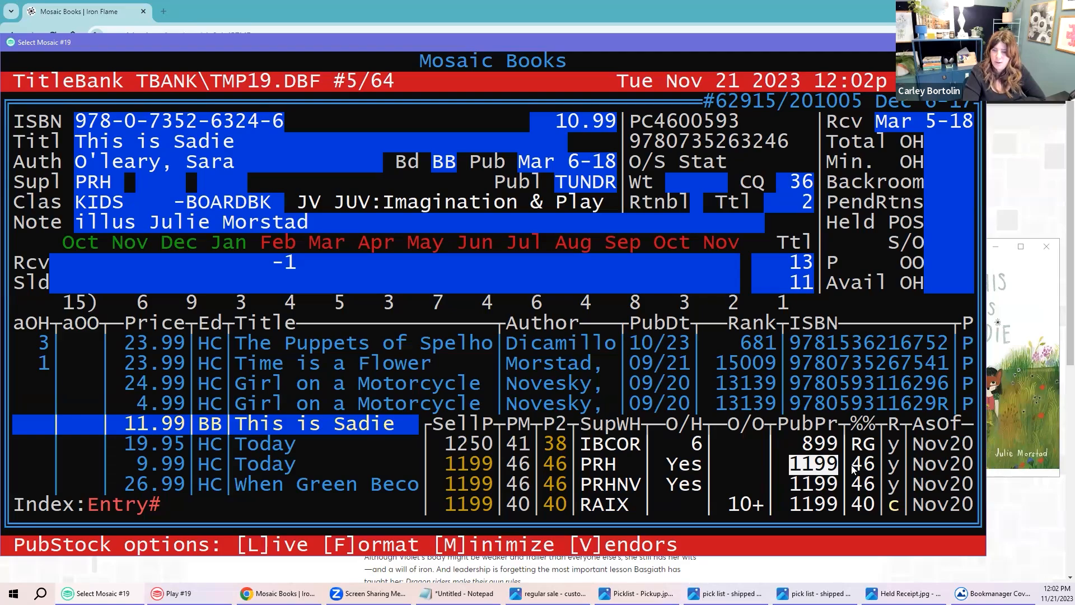
left_click_drag(852, 466, 871, 470)
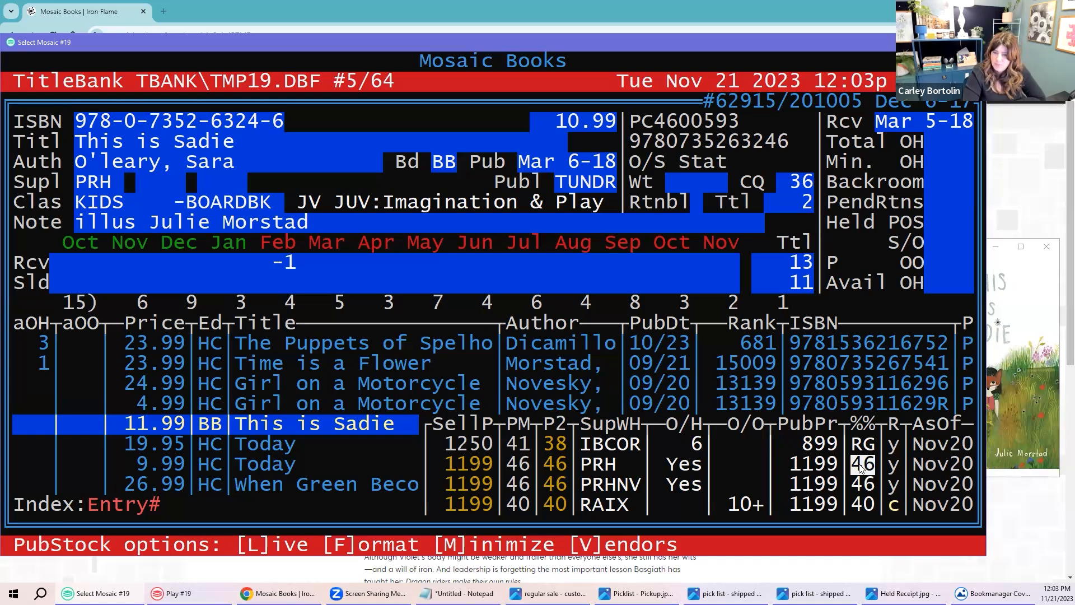
left_click_drag(581, 490, 637, 491)
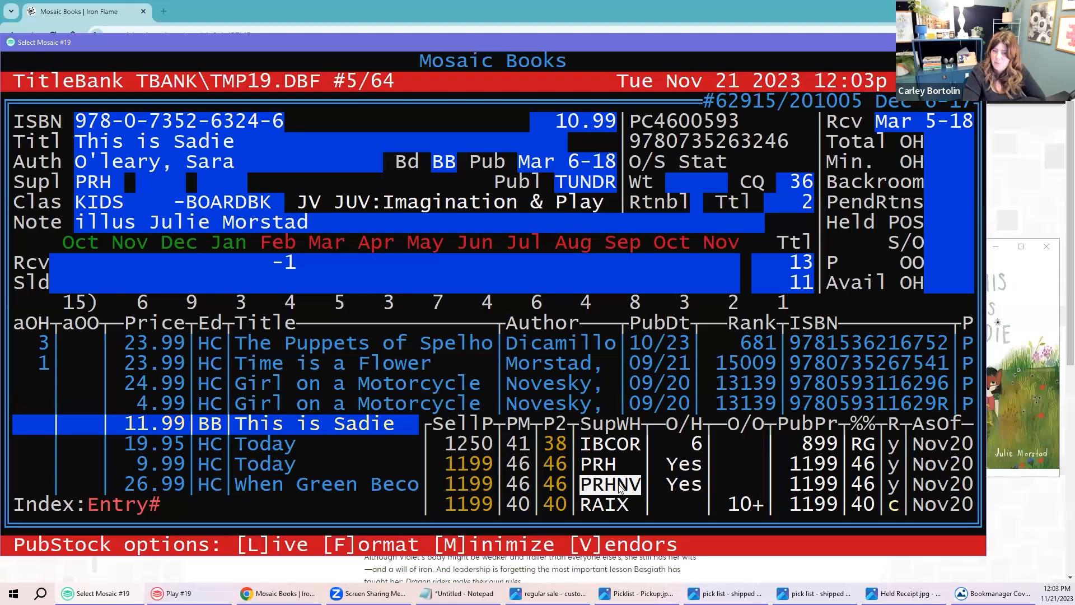
left_click(584, 505)
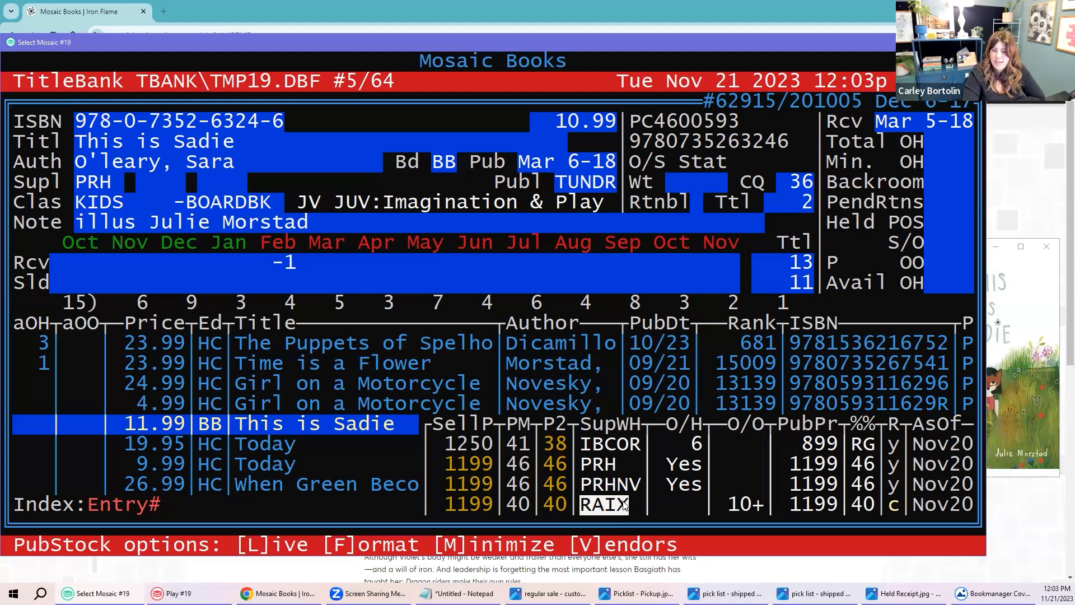
key("Right")
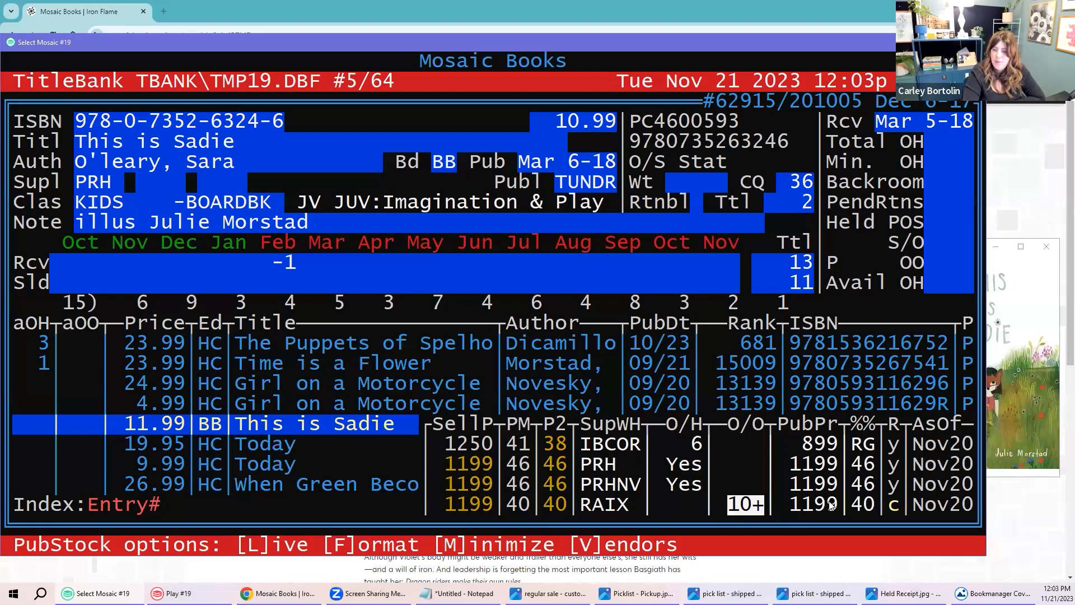
left_click_drag(853, 507, 871, 507)
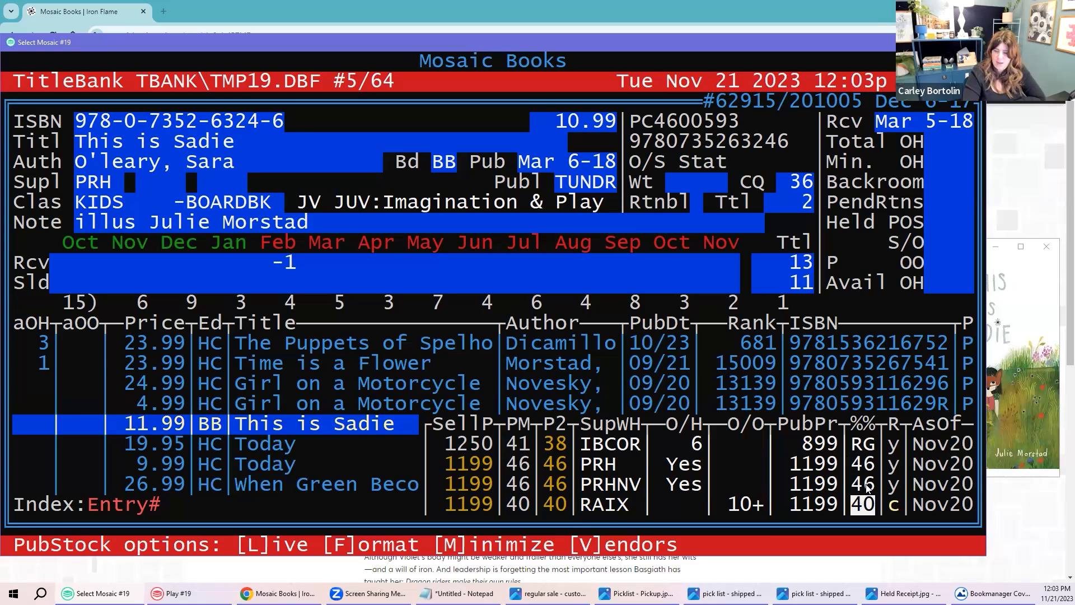
left_click(890, 506)
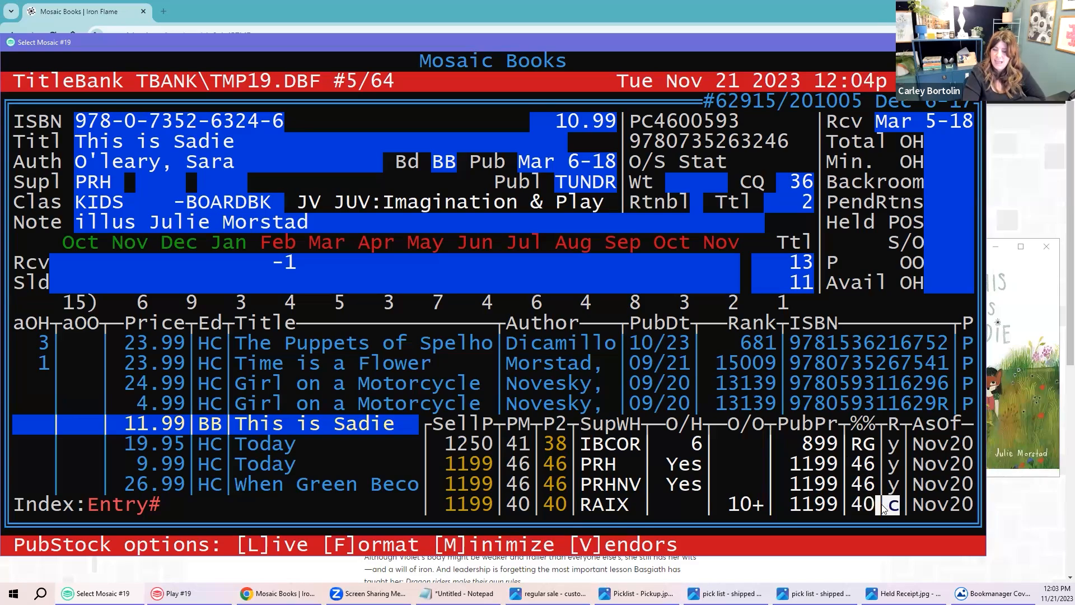
left_click(919, 506)
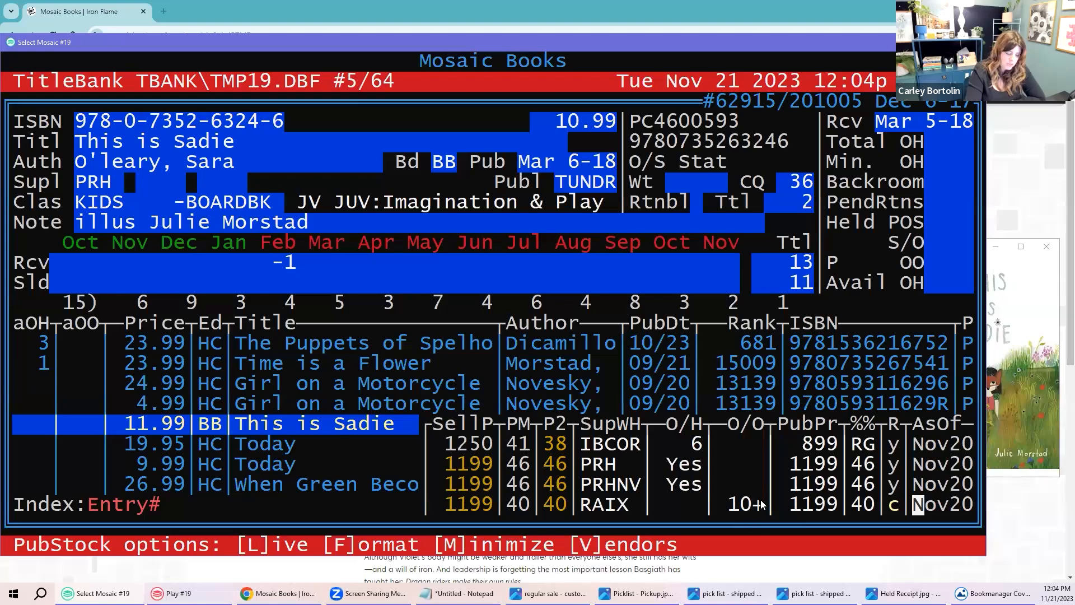
Step: Refresh PubStock with live data, showing IBCOR at 5 on hand and RAIX at 12 on order
key("l")
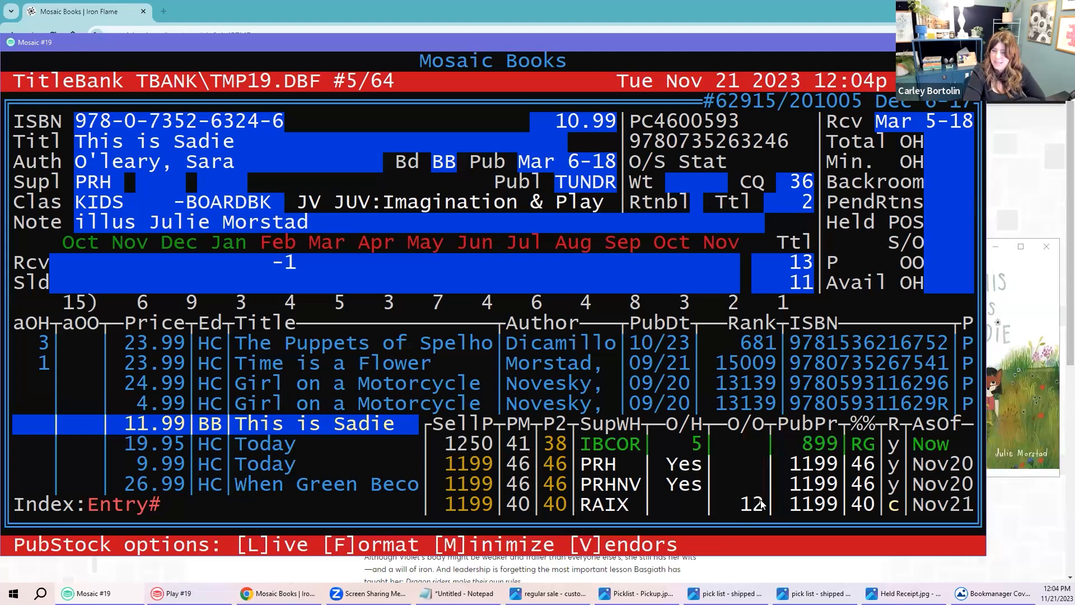
left_click_drag(689, 441, 699, 445)
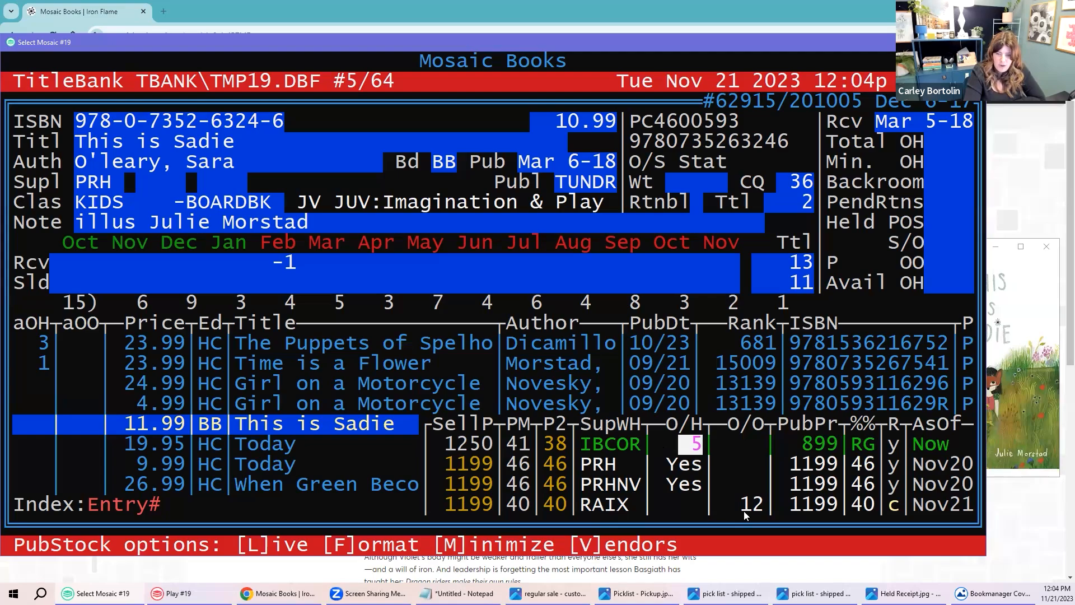
left_click_drag(742, 507, 762, 506)
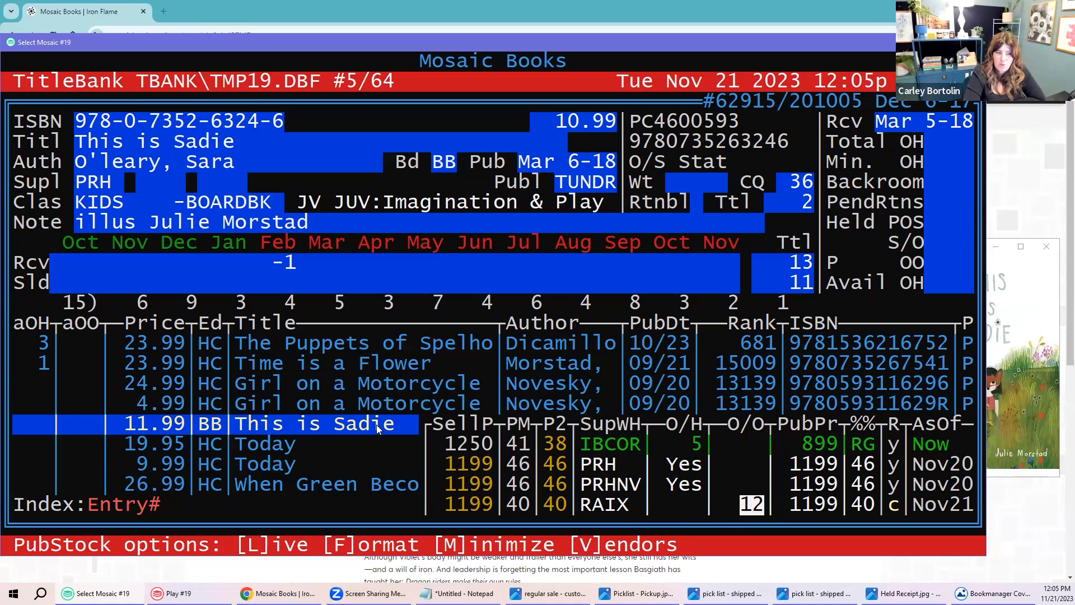
Step: Special-order one copy of This is Sadie, attaching the customer's account found by surname
key("r")
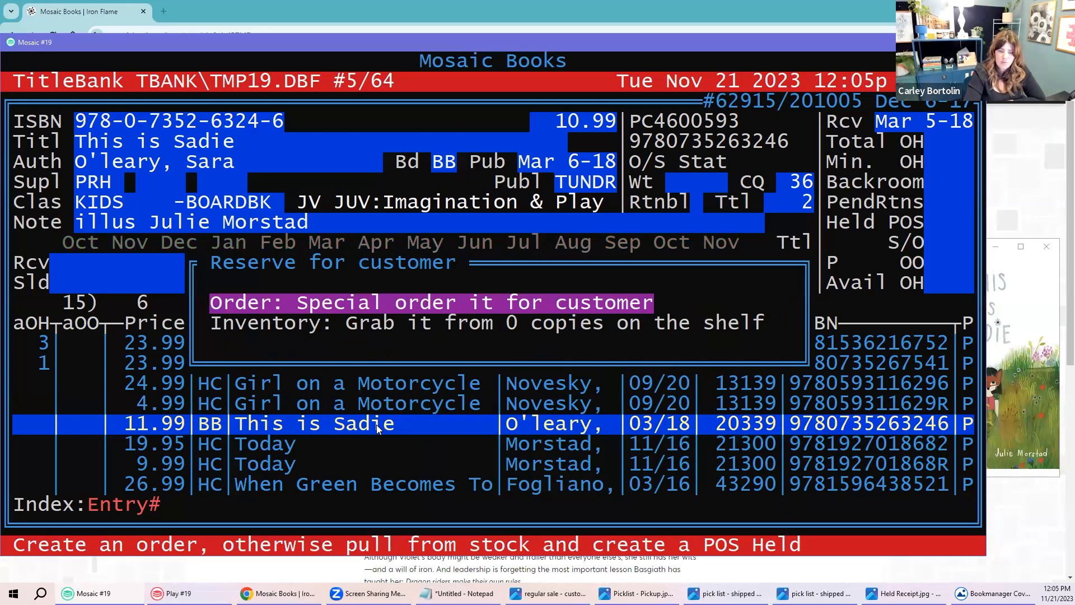
key("Down")
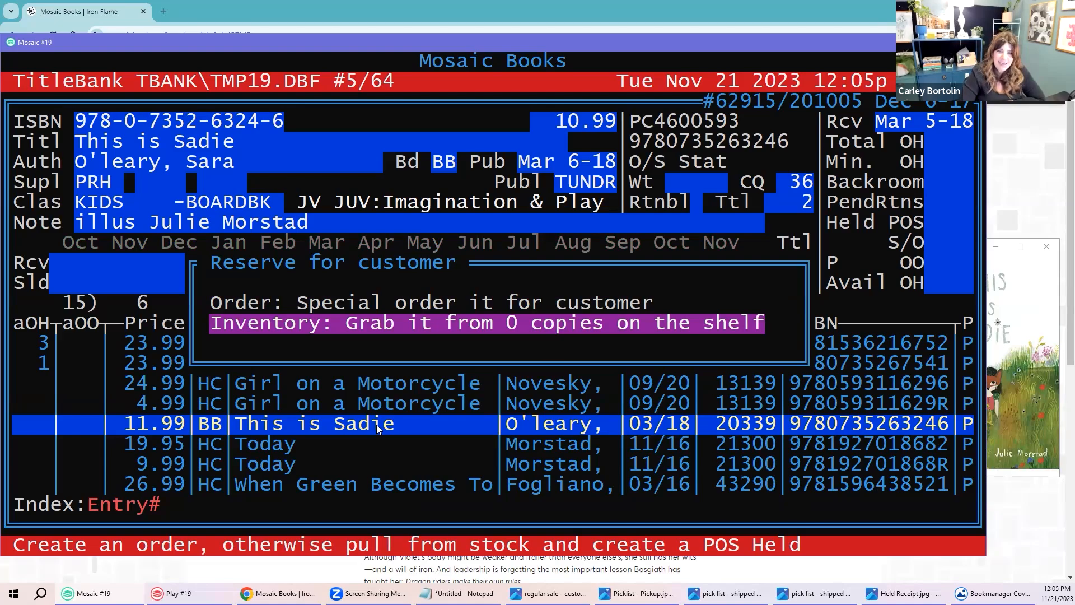
key("Up")
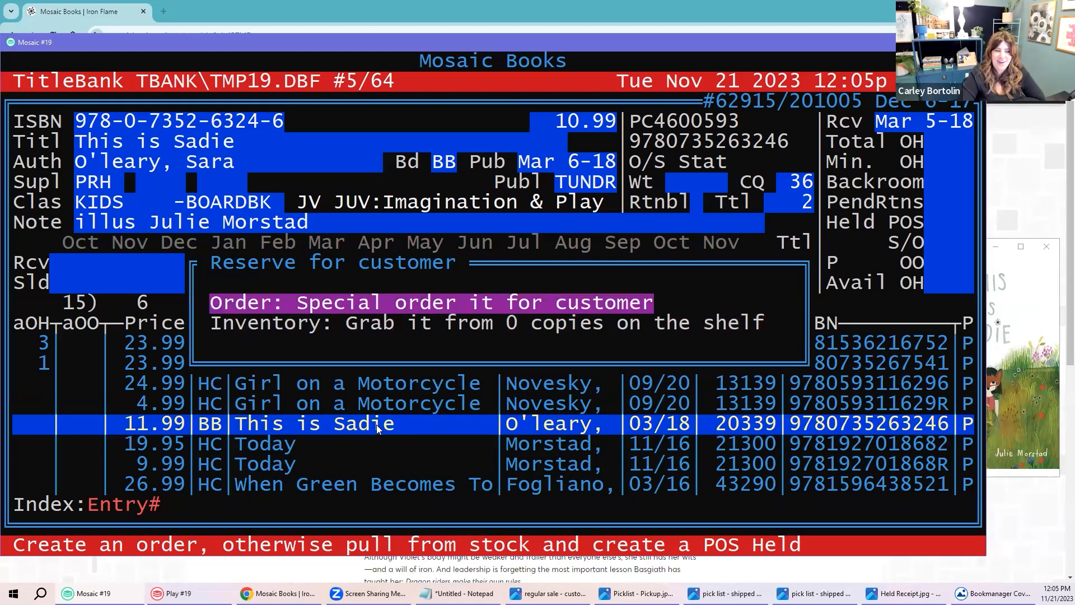
key("Return")
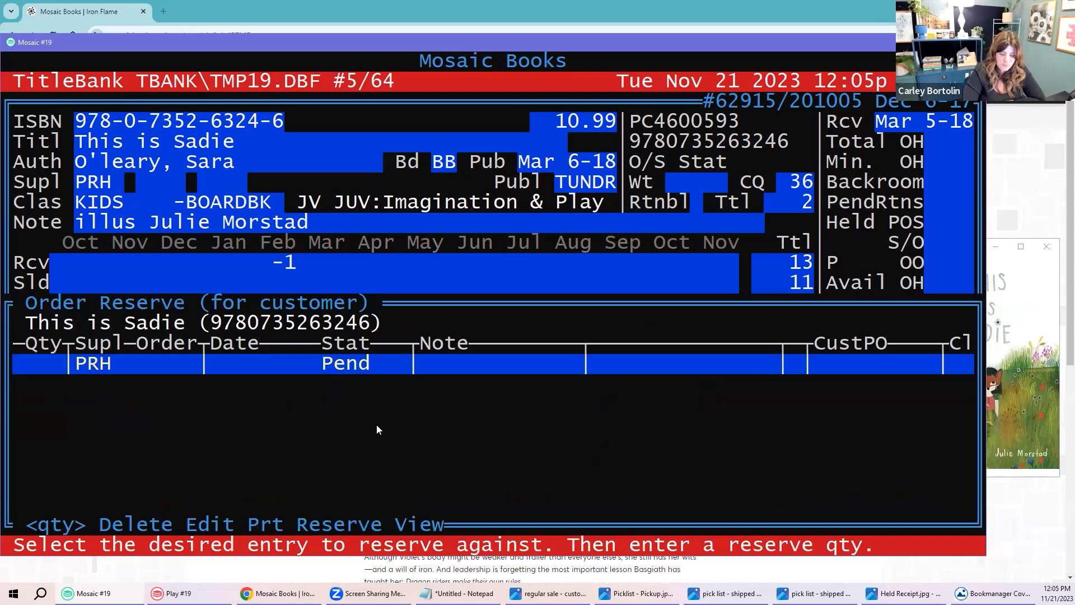
key("Return")
key("Return")
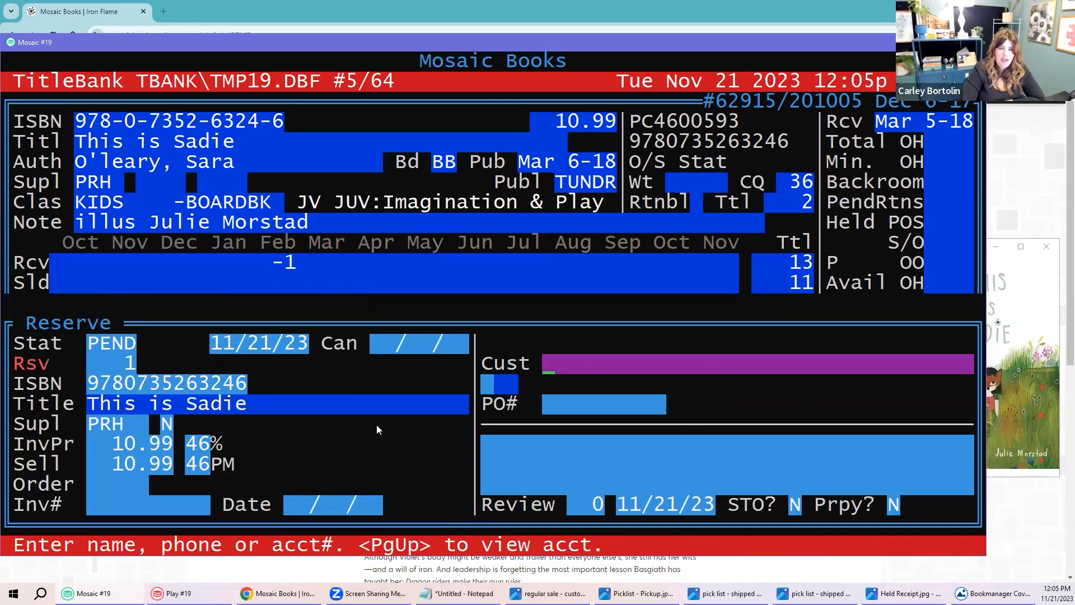
type("neill")
key("Return")
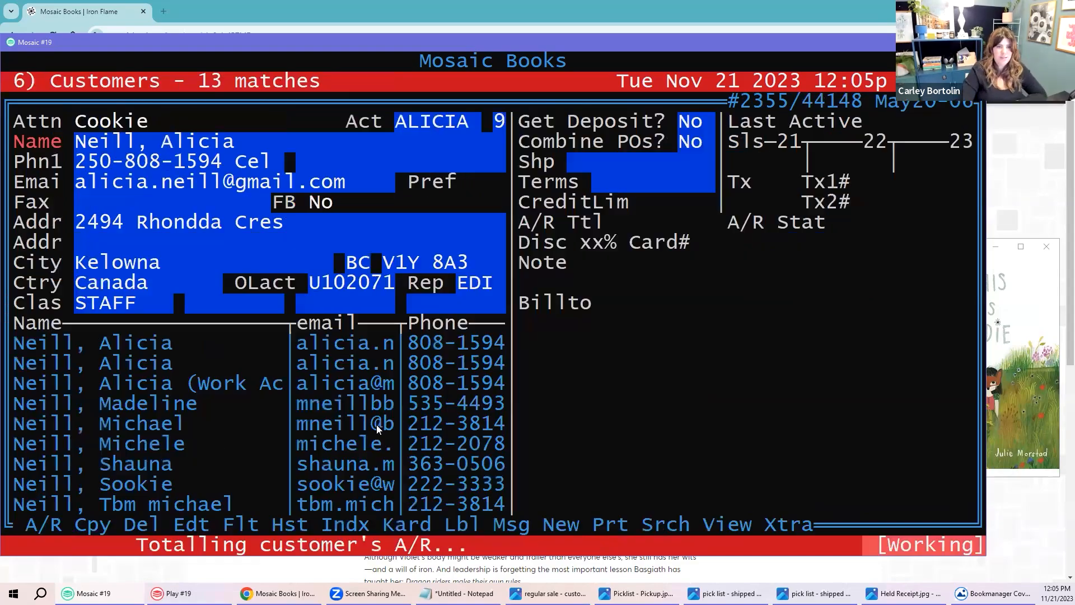
key("Page_Down")
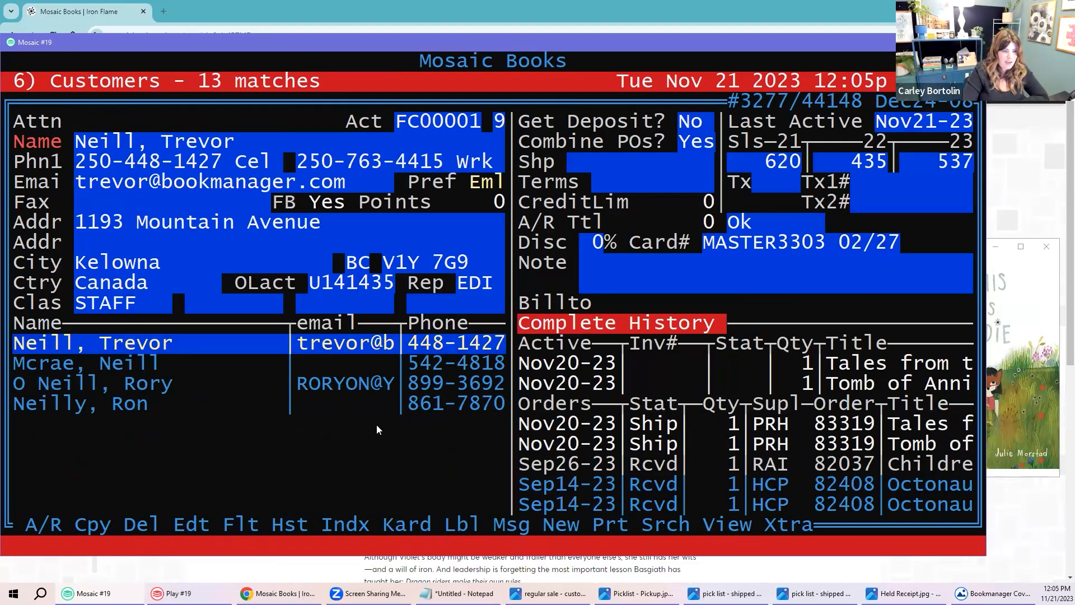
key("Return")
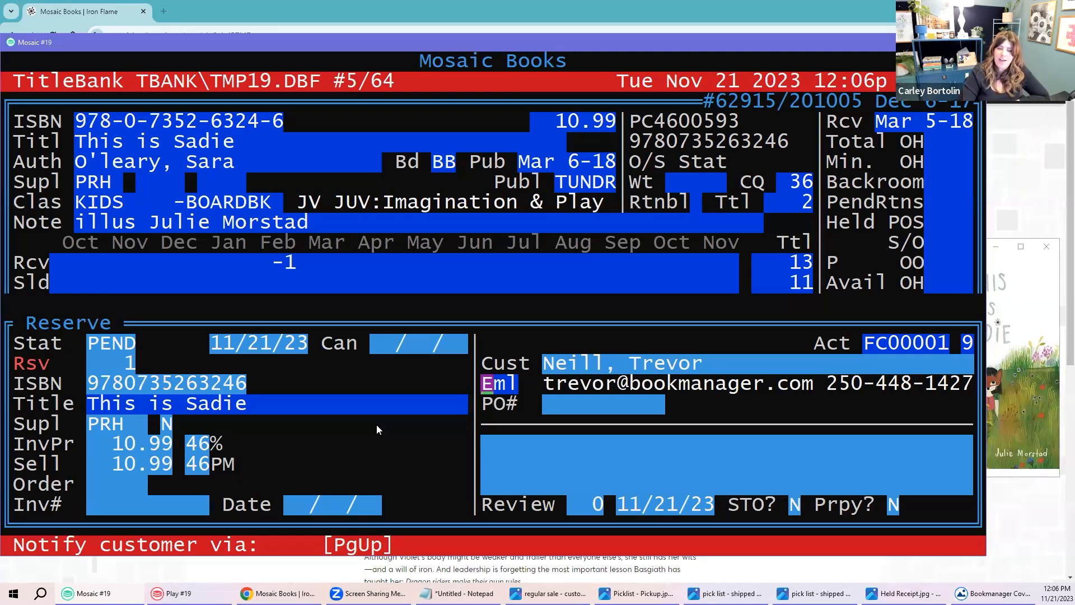
Step: Source the reserve from IBC at an 8.99 invoice price, selling for 11.99
key("Return")
key("Return")
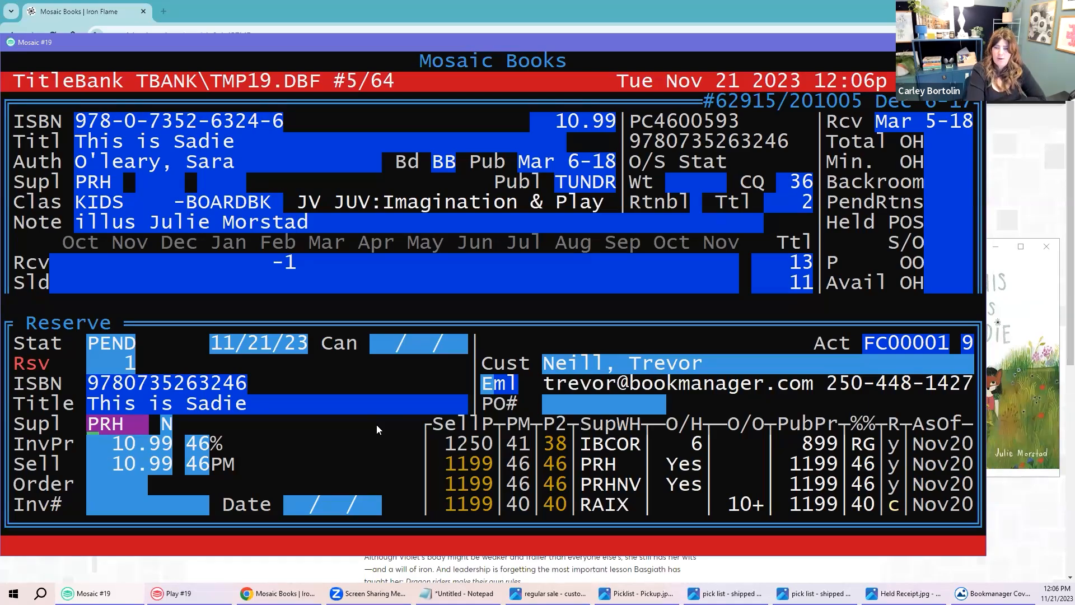
type("IBC")
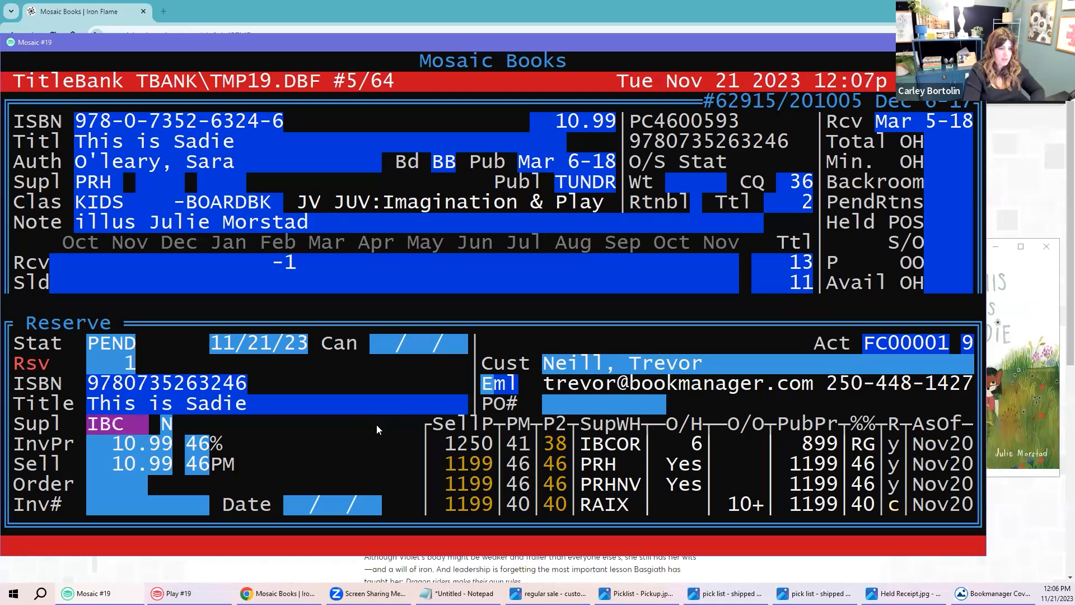
key("Return")
key("Return")
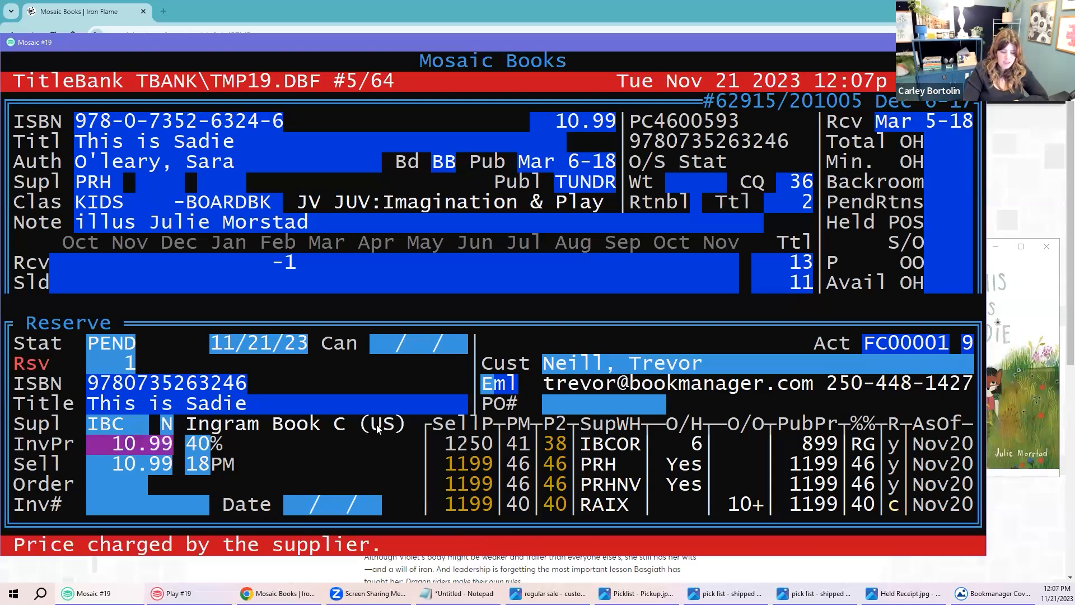
type("8.99")
key("Return")
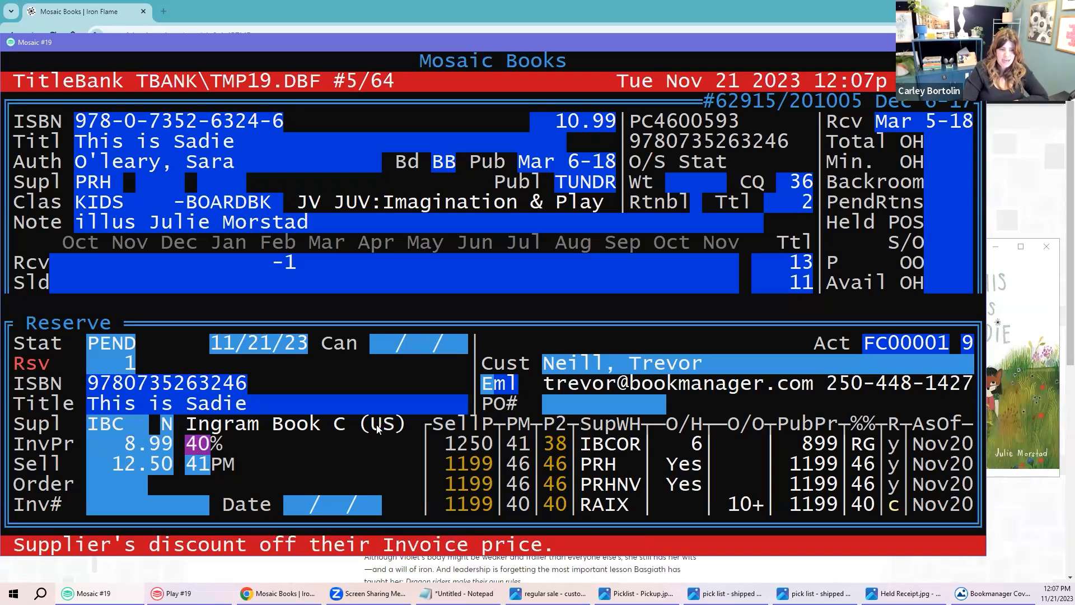
key("Return")
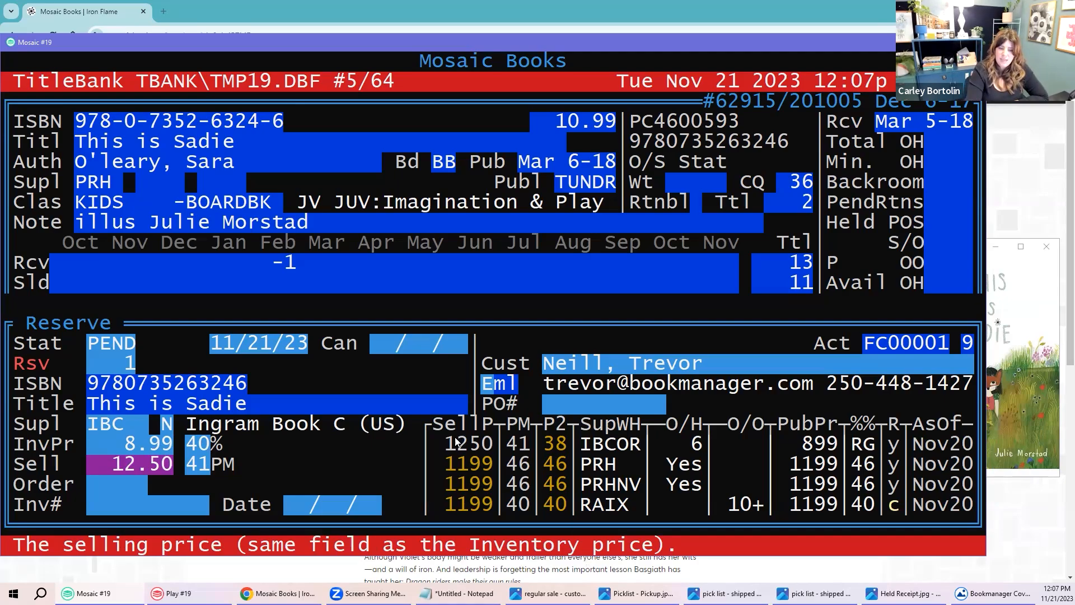
type("11.99")
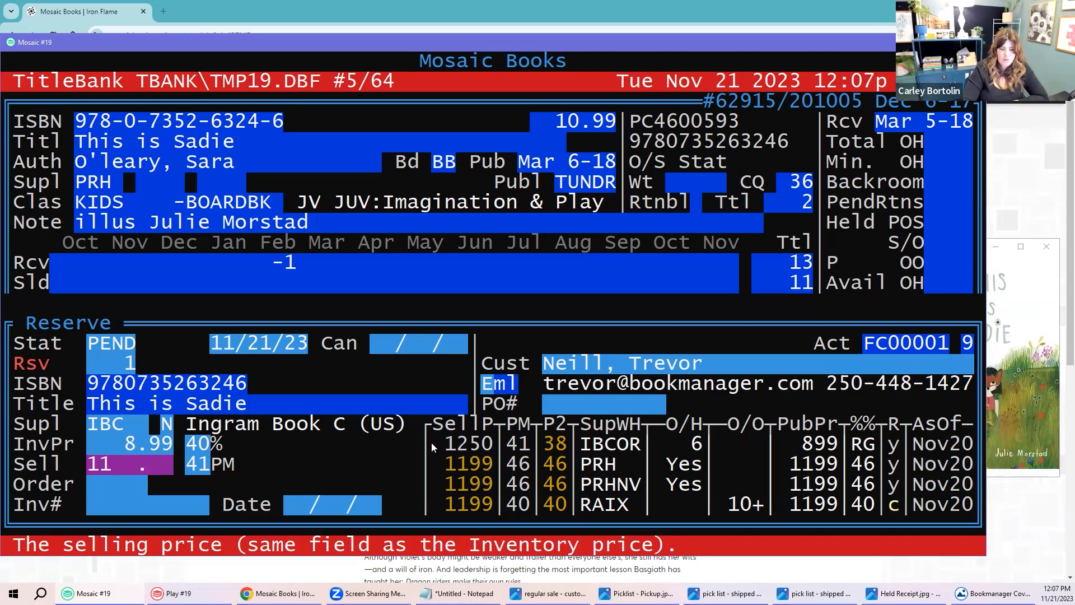
key("Return")
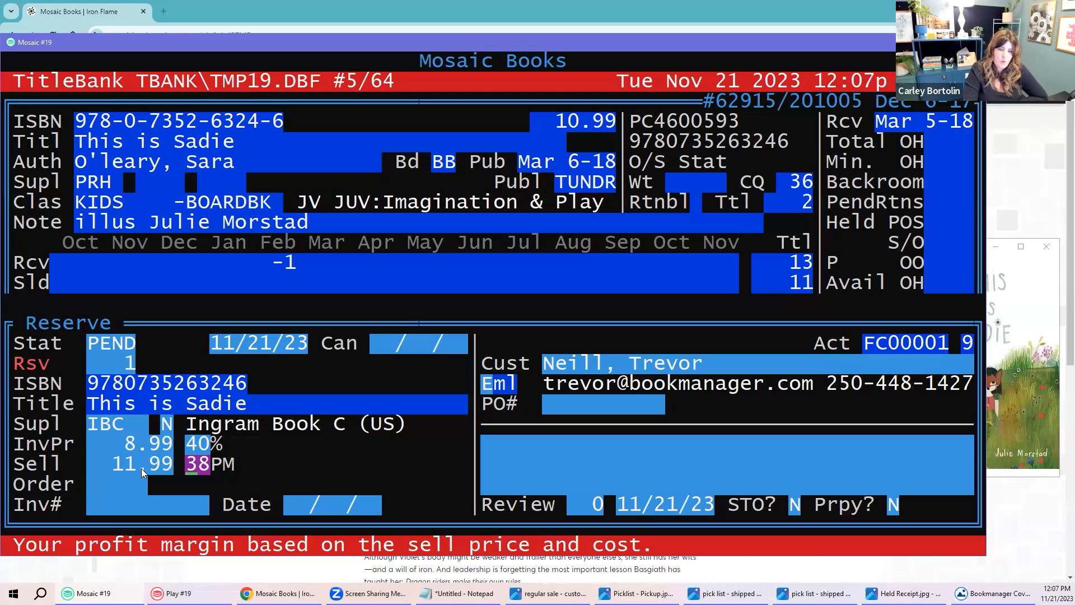
key("Return")
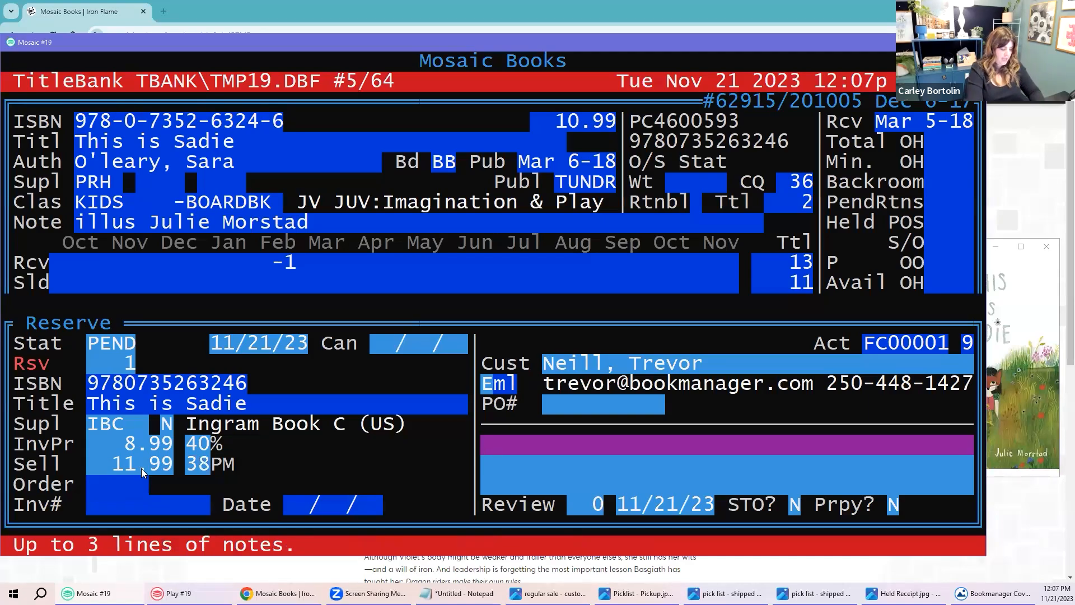
Step: Enter the two note lines 'on vacay - back Dec 1' and 'test order :)'
type("on vacay ")
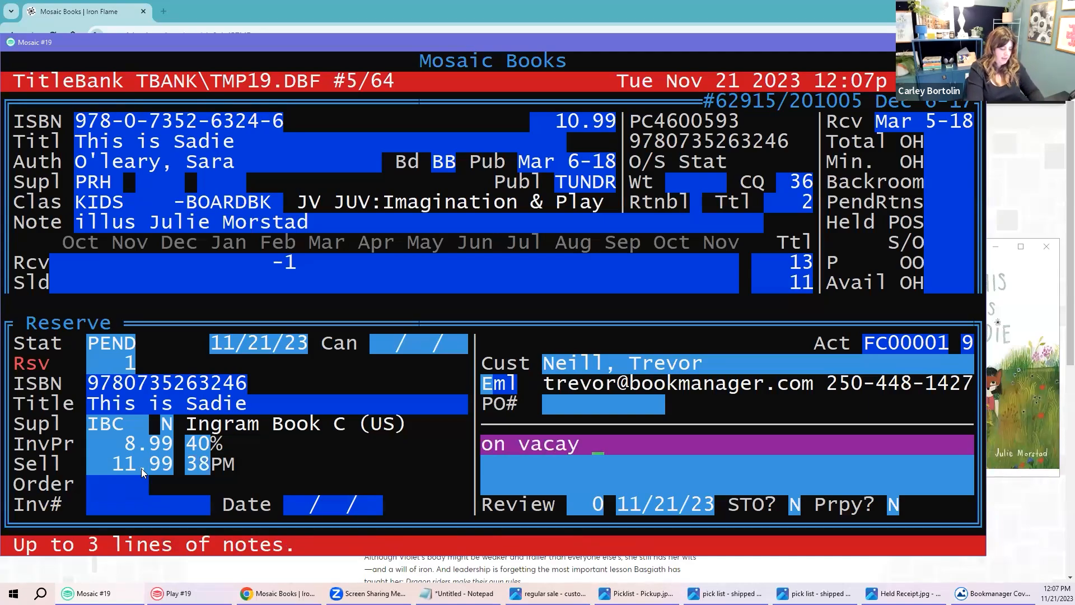
type("- back Dec 1")
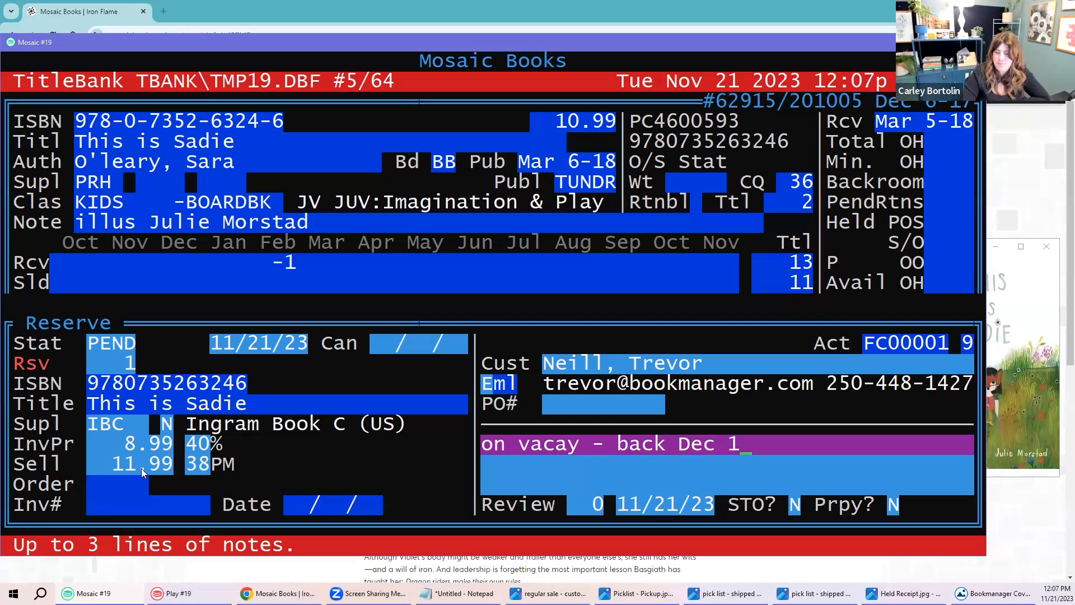
key("Return")
type("test")
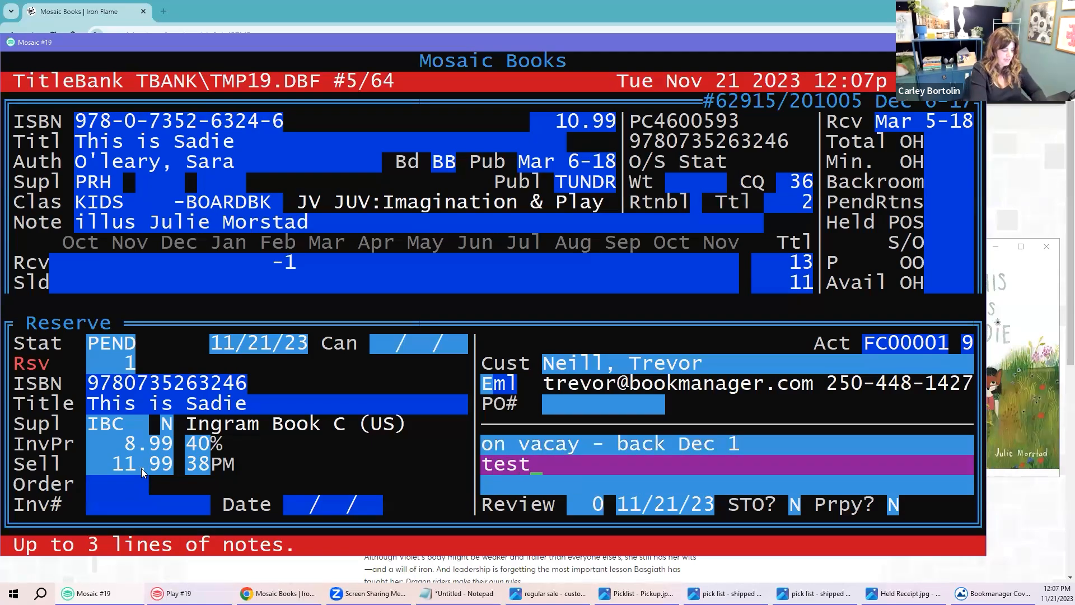
type(" order :)")
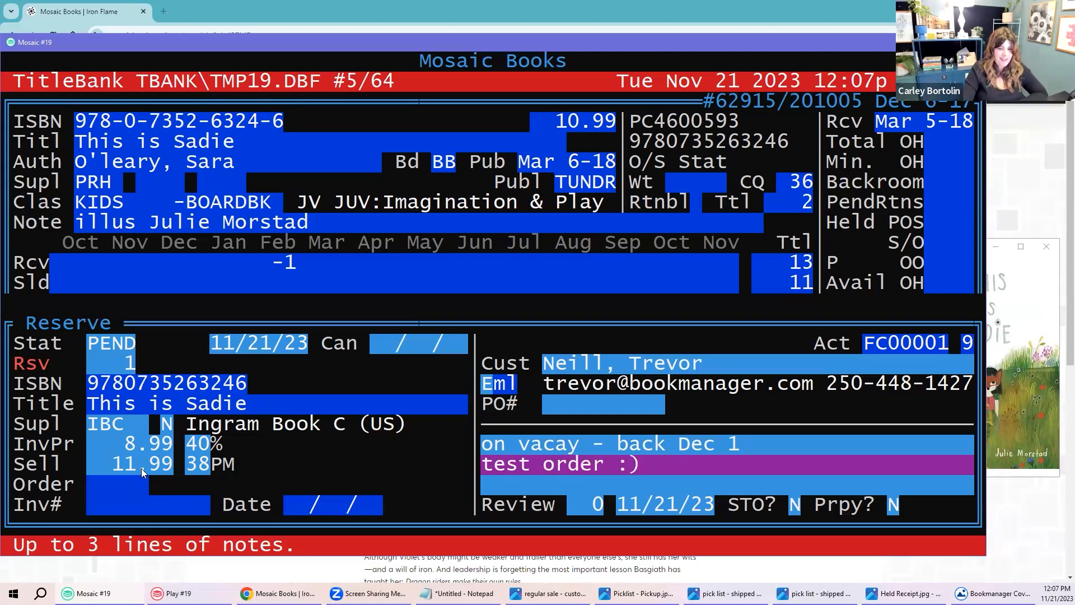
key("Return")
key("Return")
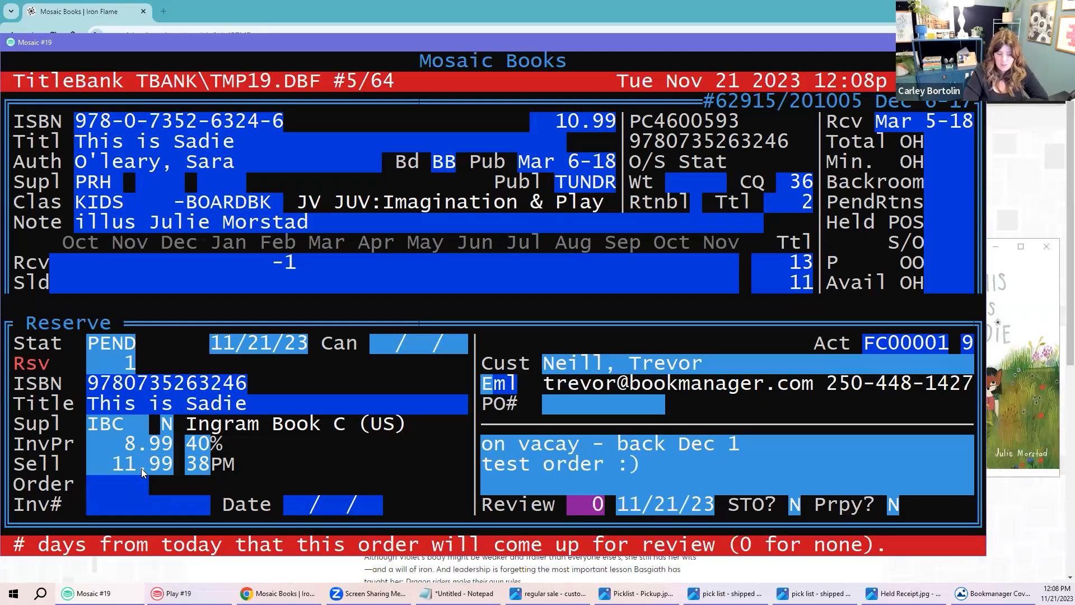
key("Return")
key("Return")
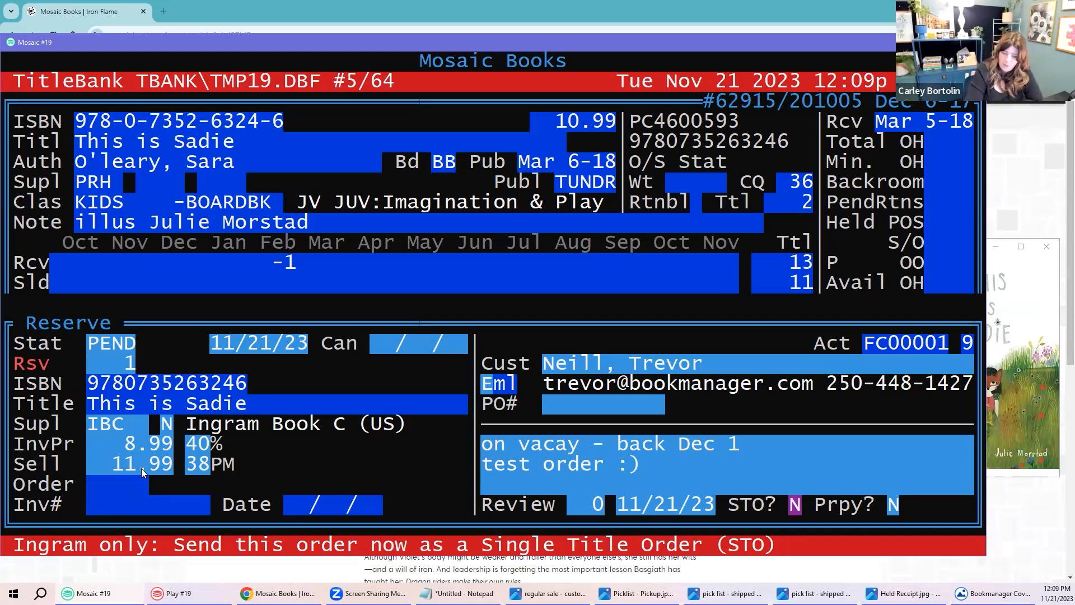
key("Return")
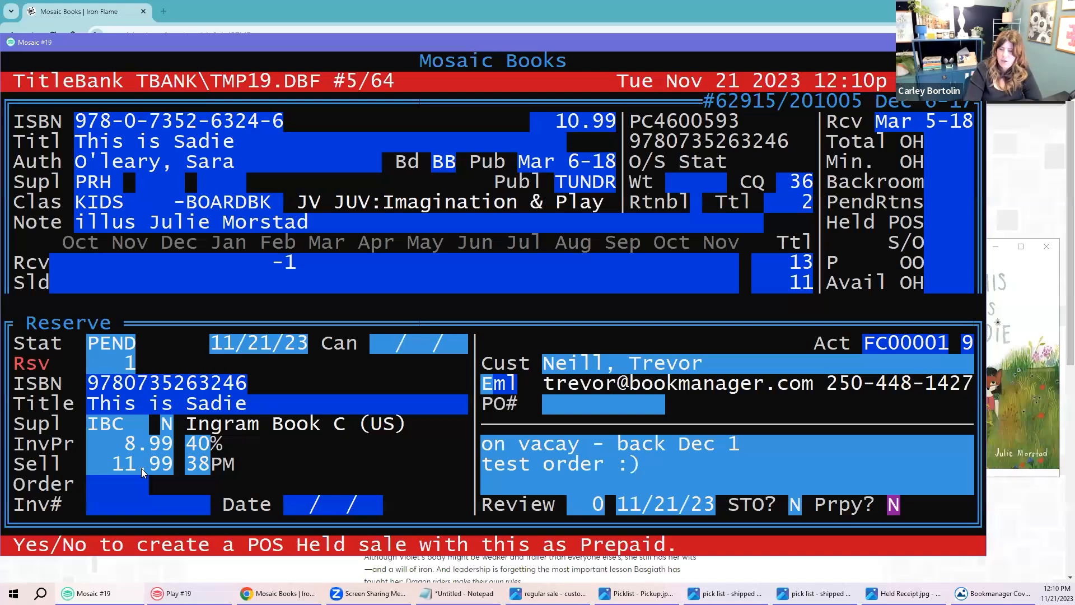
Step: Save the reserve at the Prpy? prompt, triggering the Pubstock price check
key("Return")
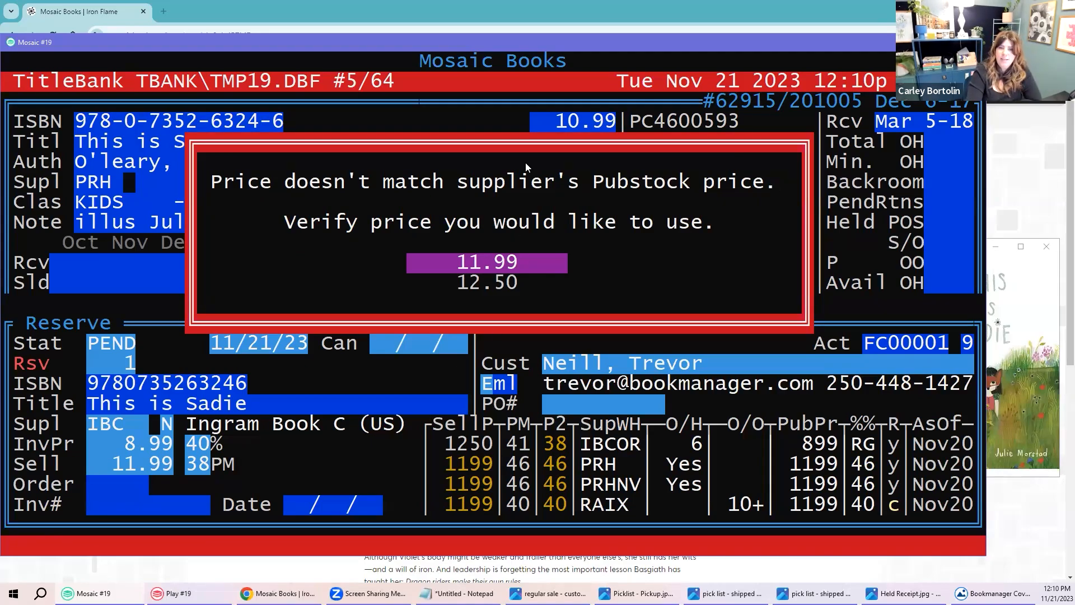
Step: Compare the 10.99 list and publisher prices, then keep 11.99 instead of 12.50
left_click_drag(547, 121, 601, 120)
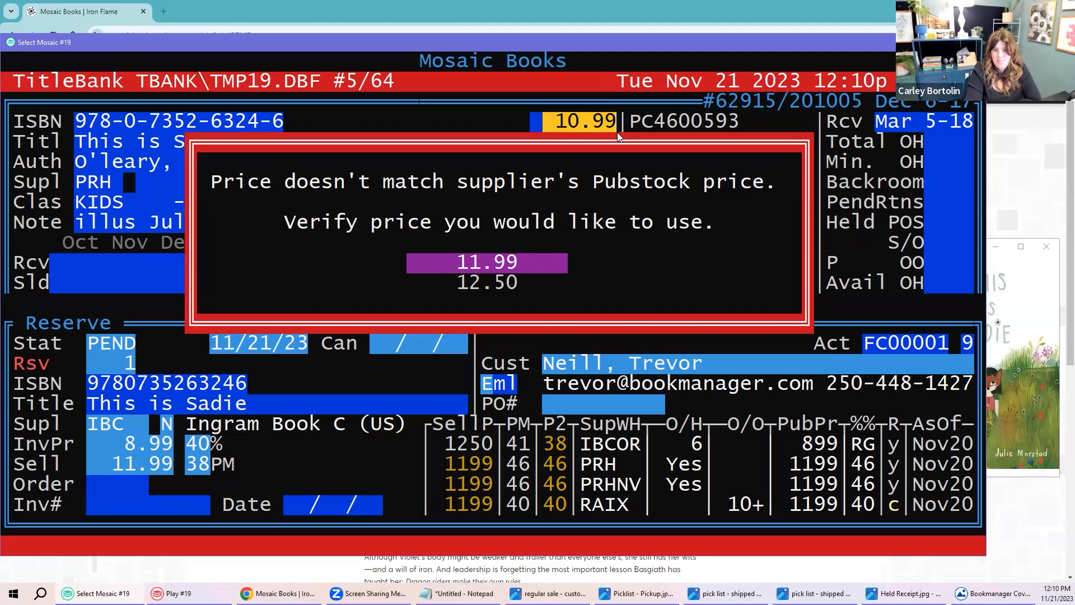
left_click_drag(792, 464, 823, 500)
left_click_drag(460, 264, 514, 267)
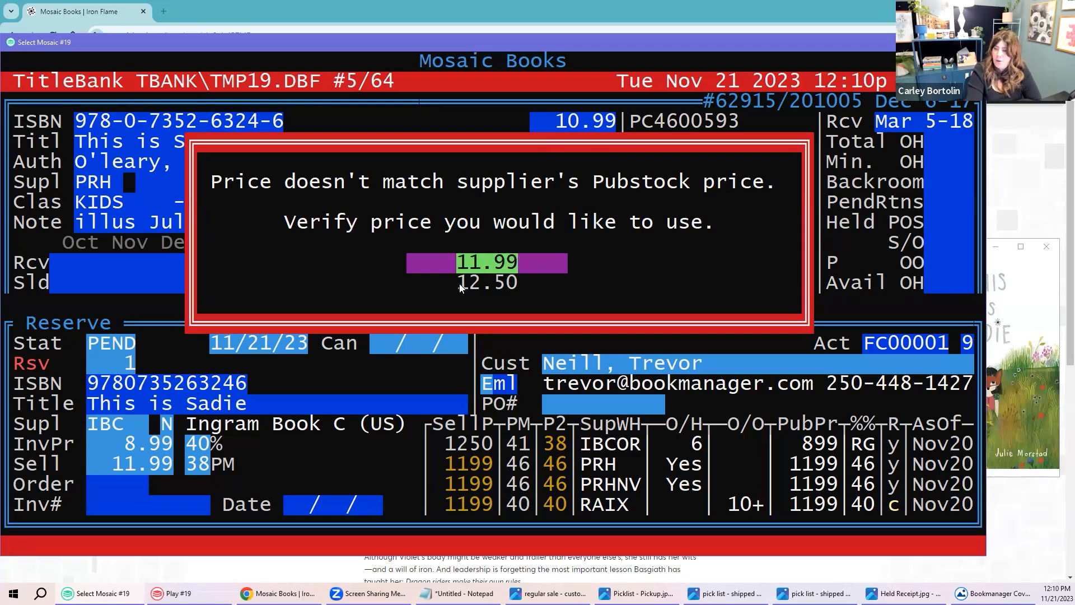
left_click_drag(460, 286, 492, 282)
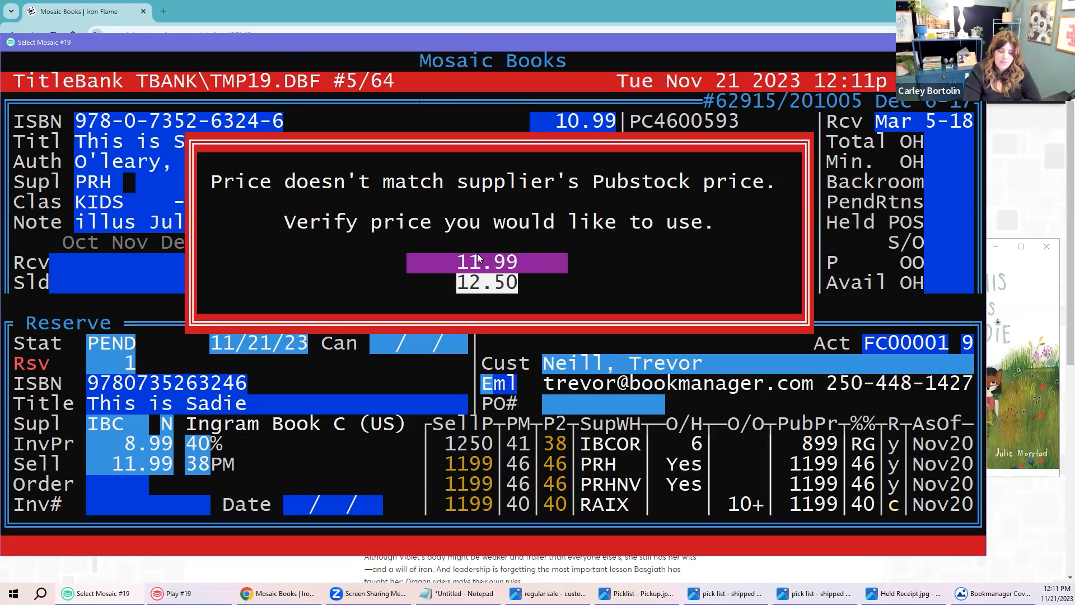
key("Escape")
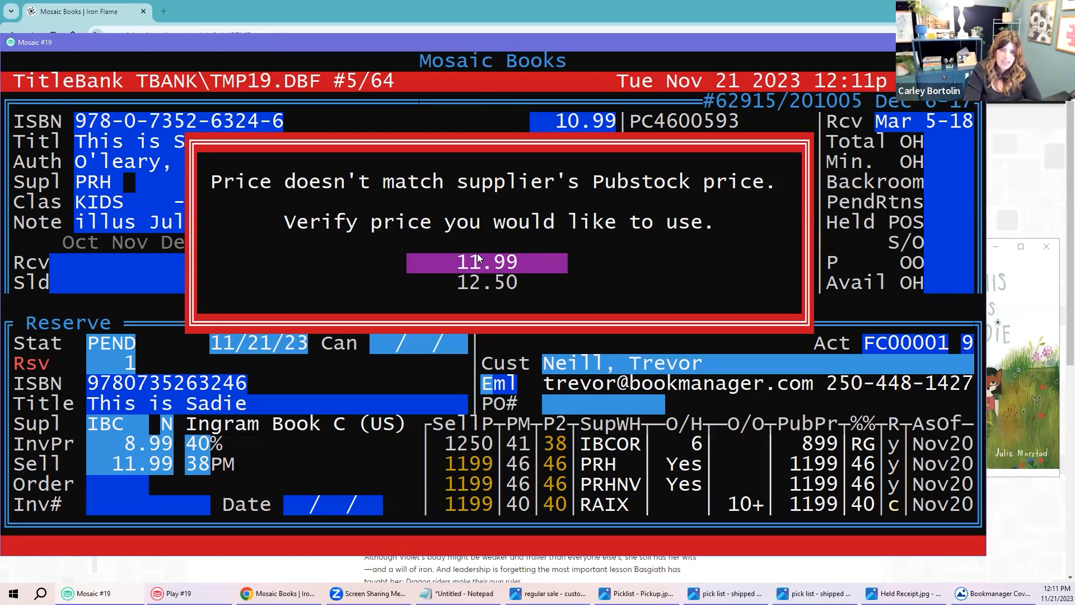
key("Return")
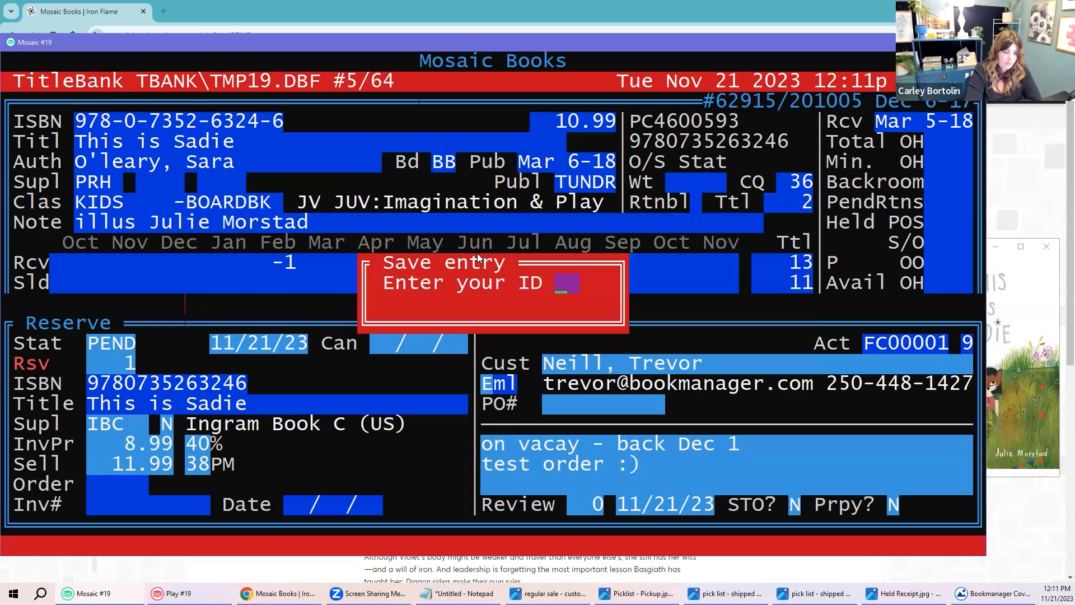
Step: Save the reserve with the staff ID and highlight the new 11.99 price
key("Return")
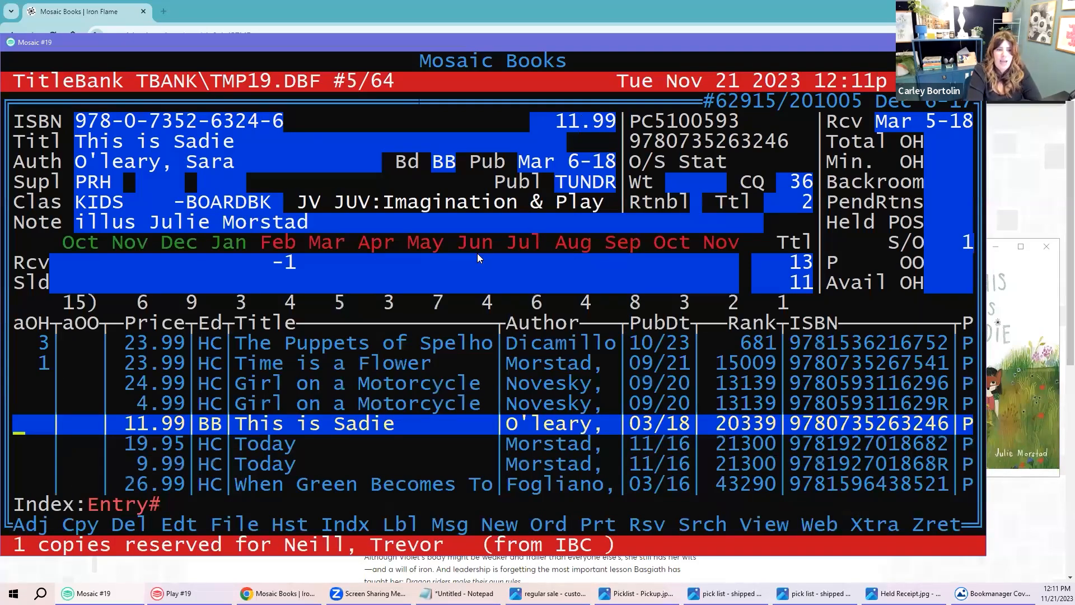
left_click(561, 121)
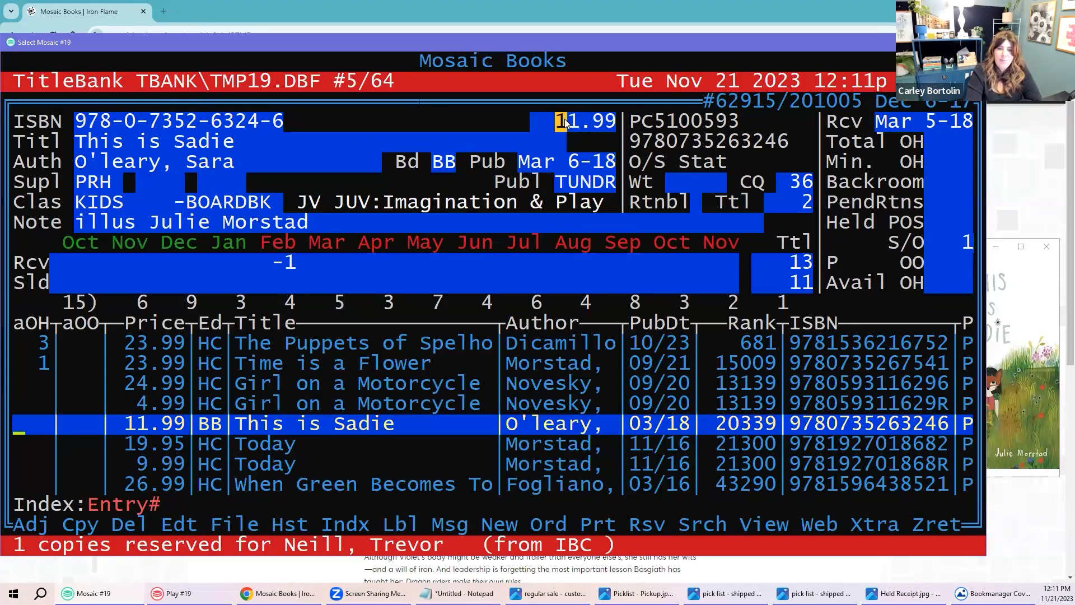
left_click_drag(564, 121, 615, 121)
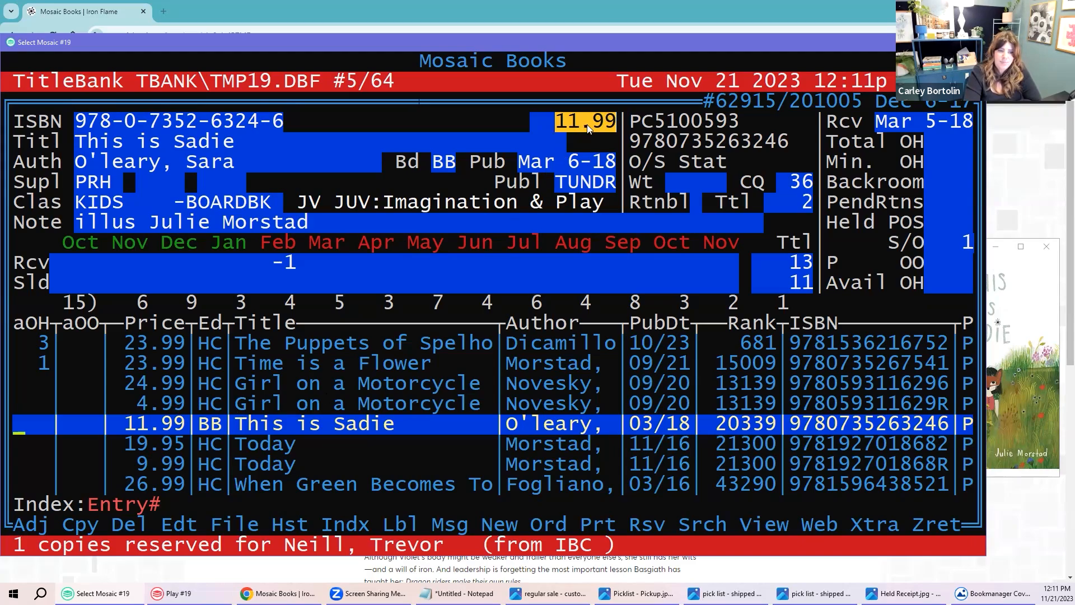
Step: Point out the aOH/aOO figures and special-order count, then return to Inventory
left_click(21, 424)
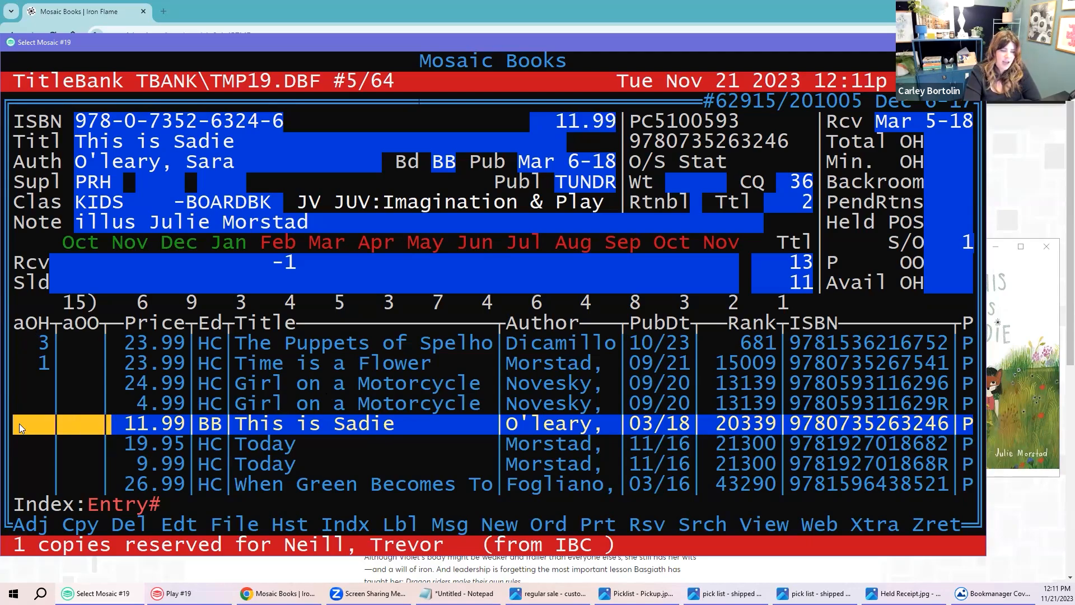
left_click(96, 424)
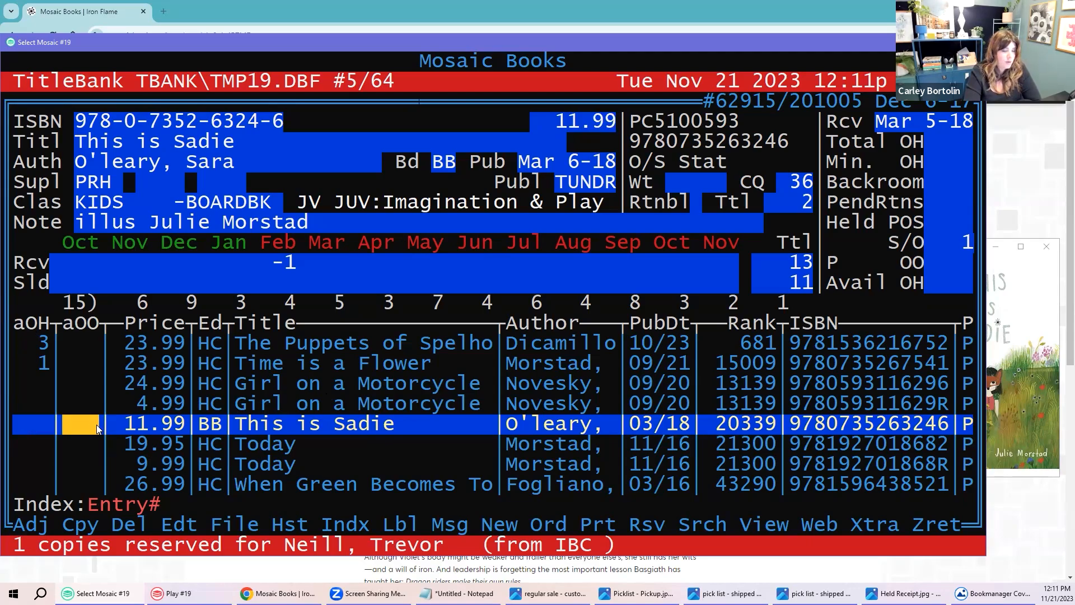
left_click_drag(15, 324, 96, 324)
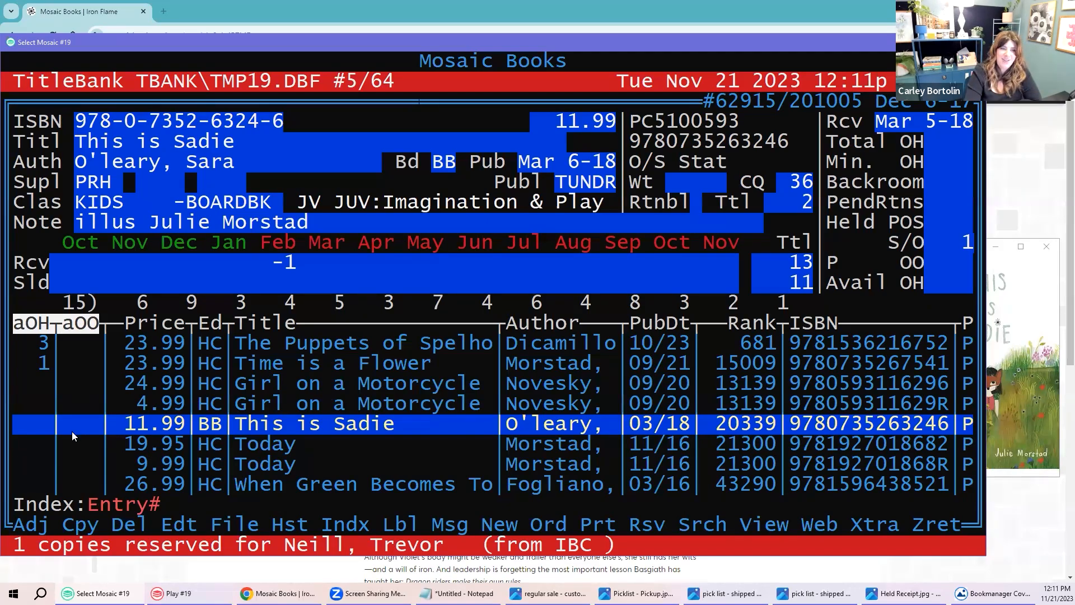
left_click(899, 242)
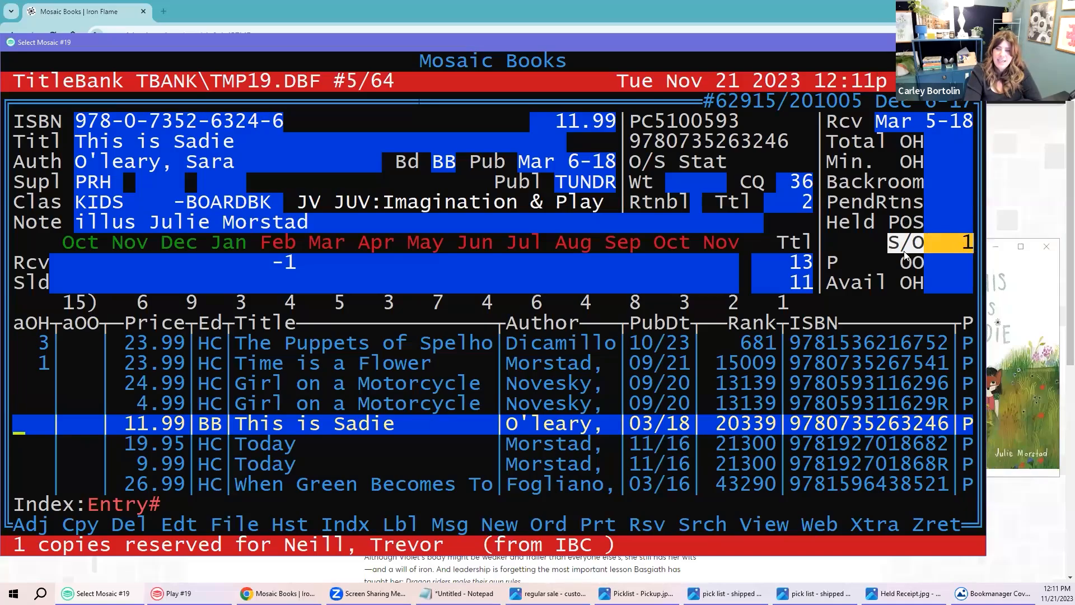
right_click(970, 241)
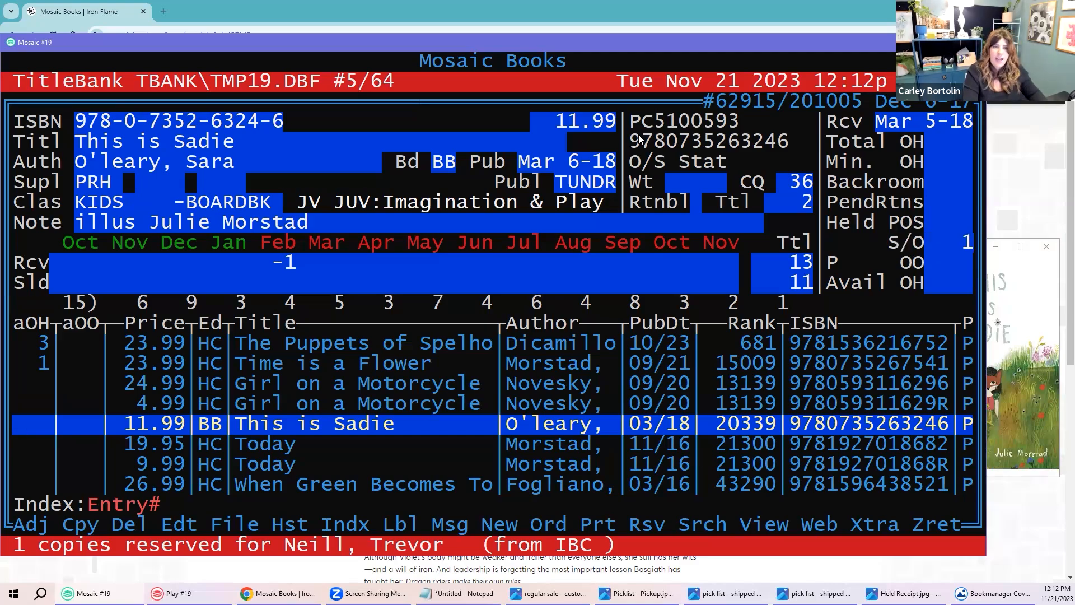
key("Escape")
key("Escape")
key("Escape")
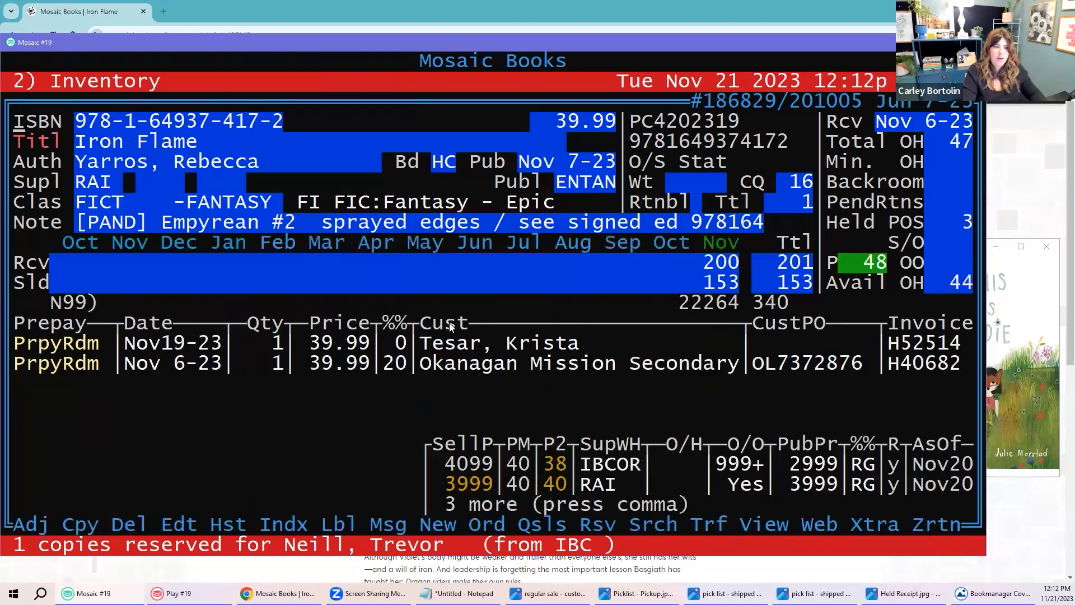
Step: Go to 1 Orders and highlight the new order's Pend status, 11.99 price and customer
key("Up")
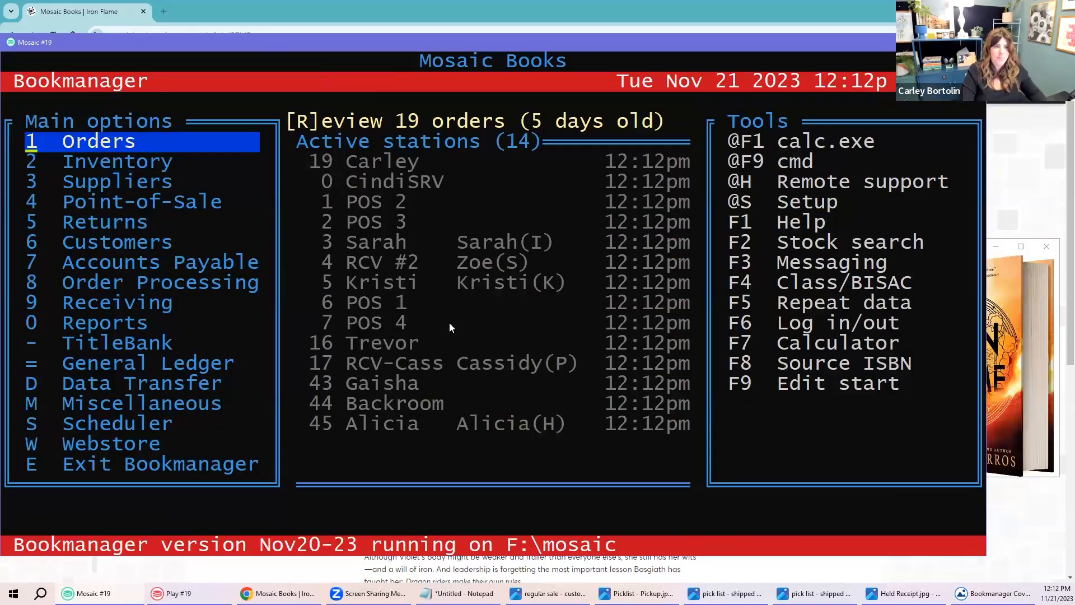
key("Return")
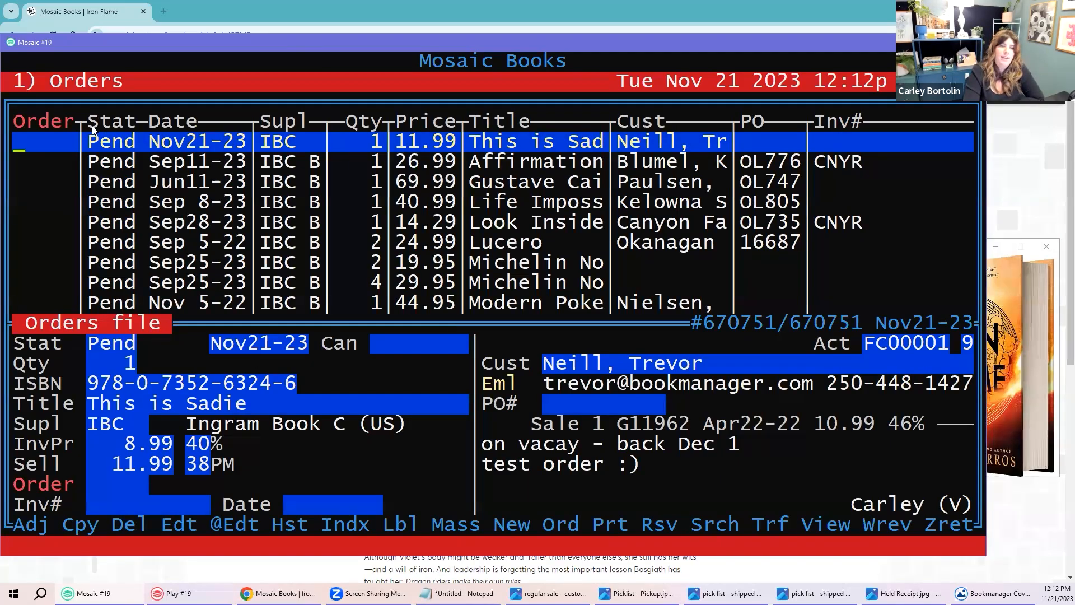
left_click_drag(94, 142, 286, 144)
left_click_drag(396, 142, 456, 144)
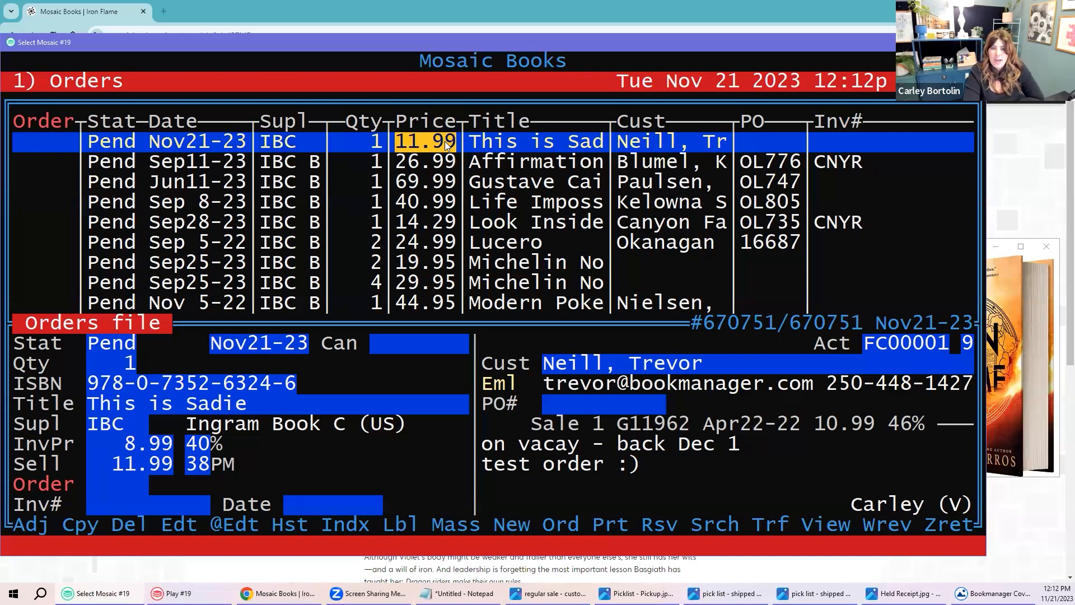
left_click_drag(618, 144, 692, 144)
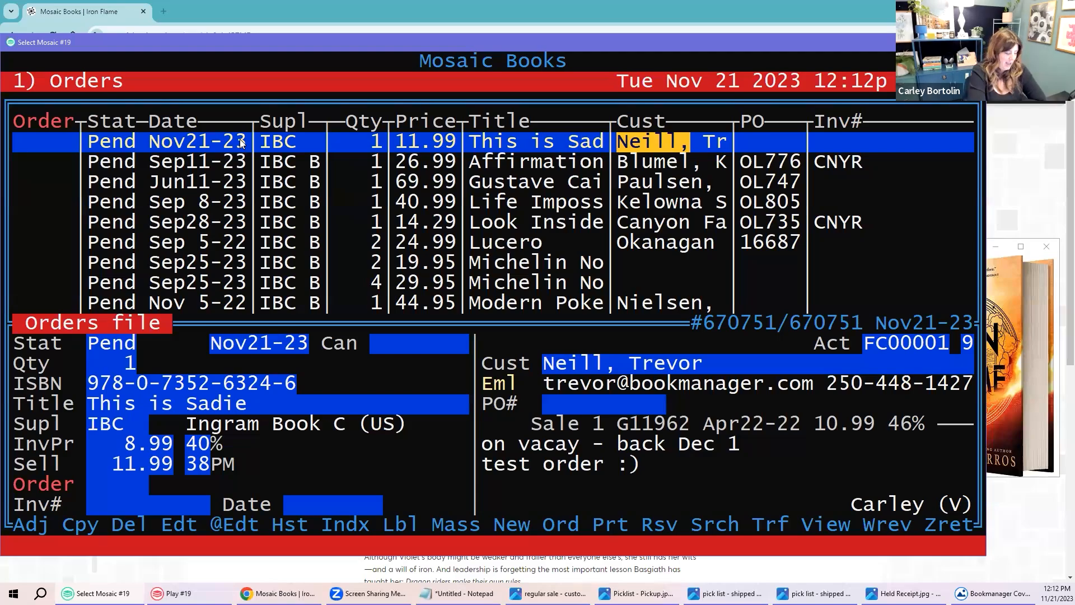
Step: Edit the This is Sadie order to use supplier PRH and a cost of 11.99
key("e")
key("Return")
key("Return")
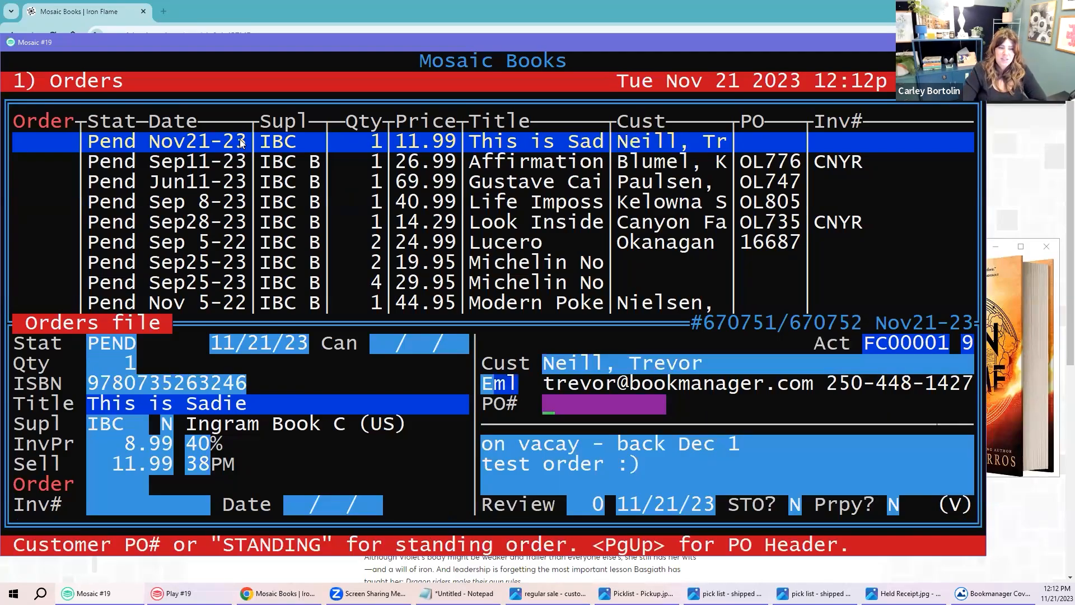
key("Return")
key("Return")
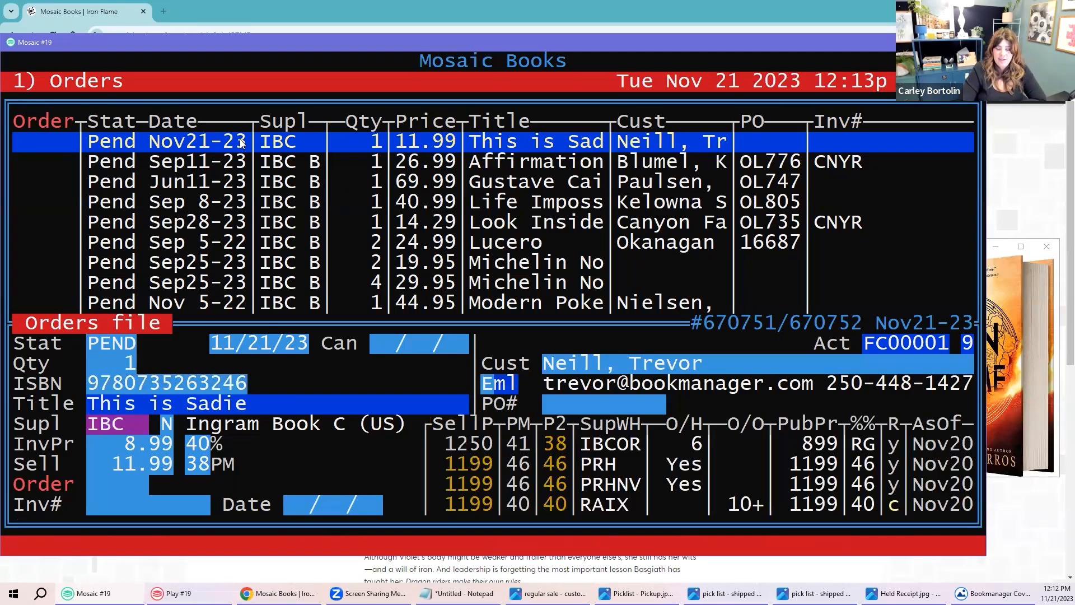
type("PRH")
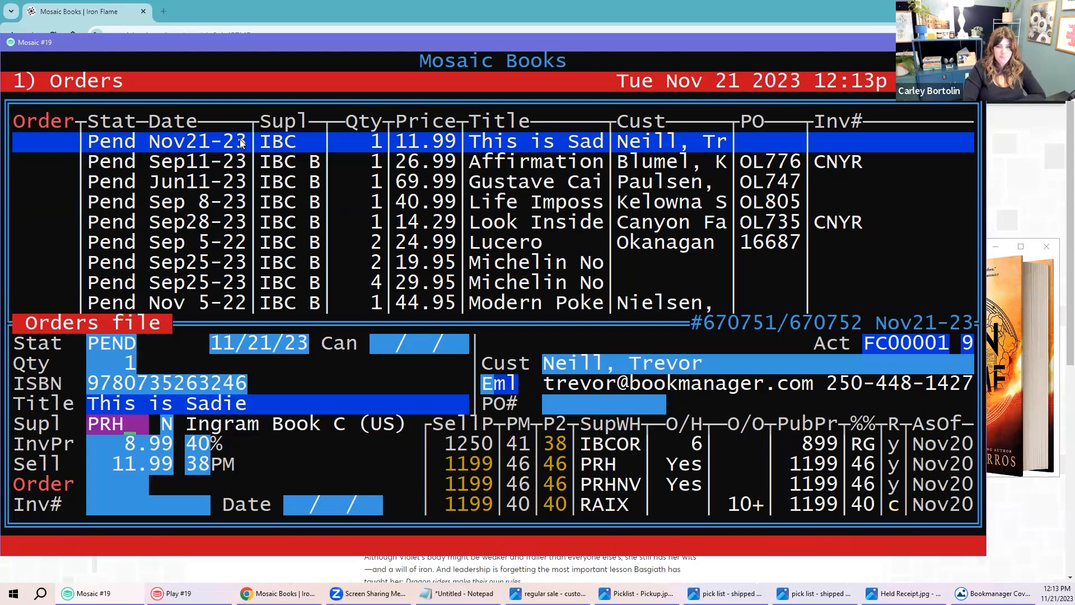
key("Return")
type("11.99")
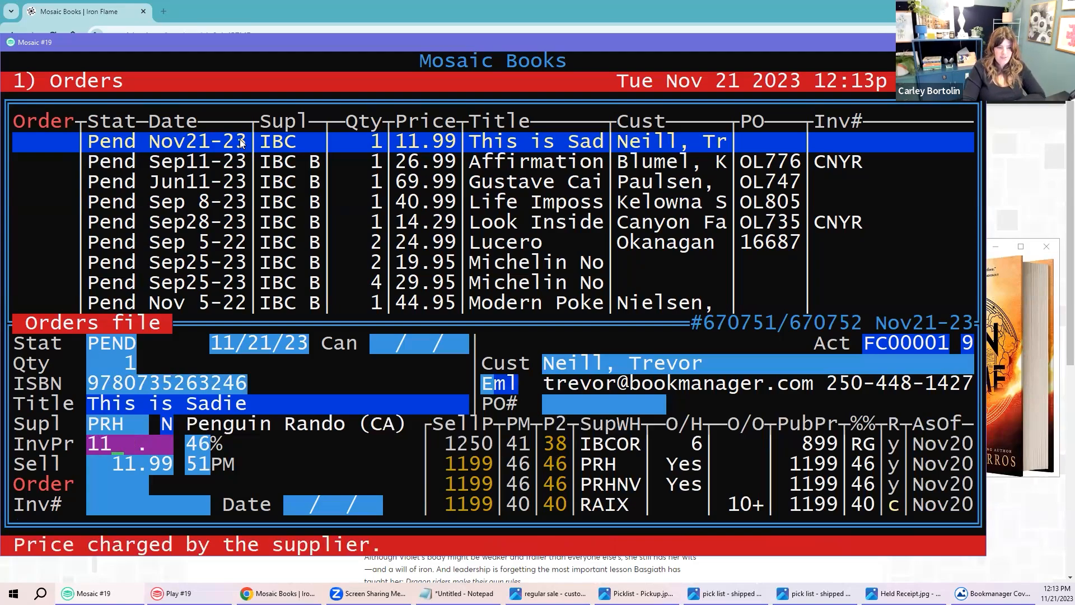
key("Return")
key("Return")
key("Return")
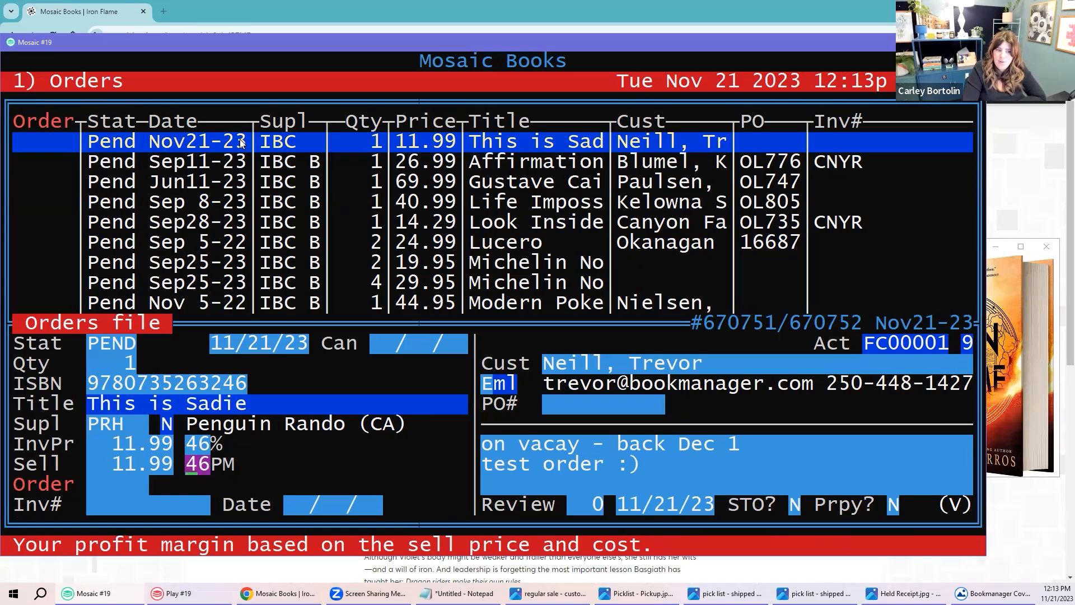
Step: Save the edited order and browse the order list
key("Page_Down")
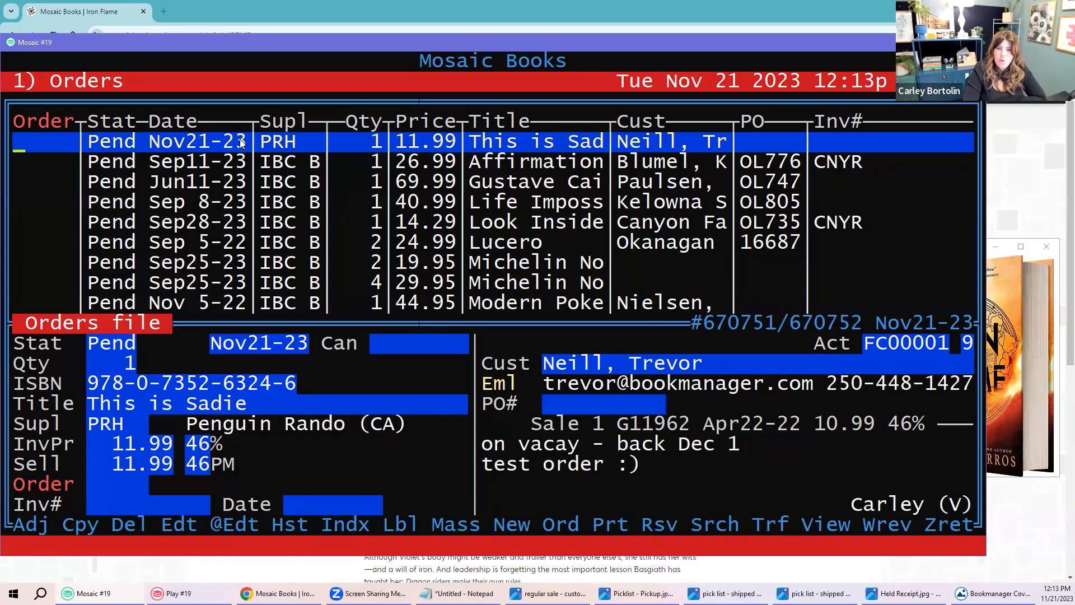
key("Down")
key("Down")
key("Down")
key("Down")
key("Down")
key("Down")
key("Down")
key("Down")
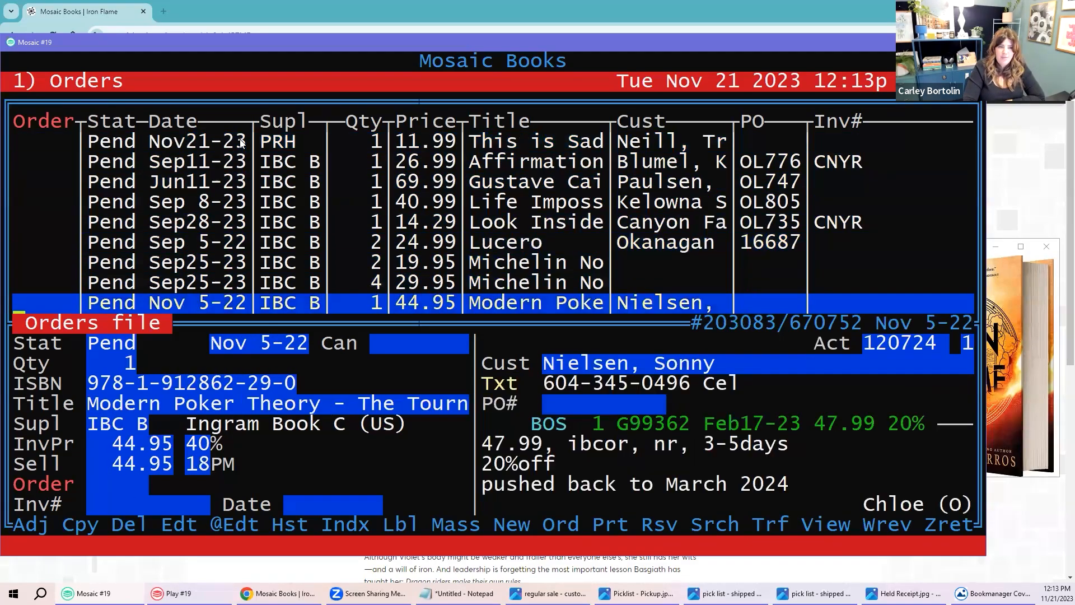
key("Up")
key("Up")
key("Up")
Step: Dismiss the order-number search and close the Orders screen, returning to the main menu
key("s")
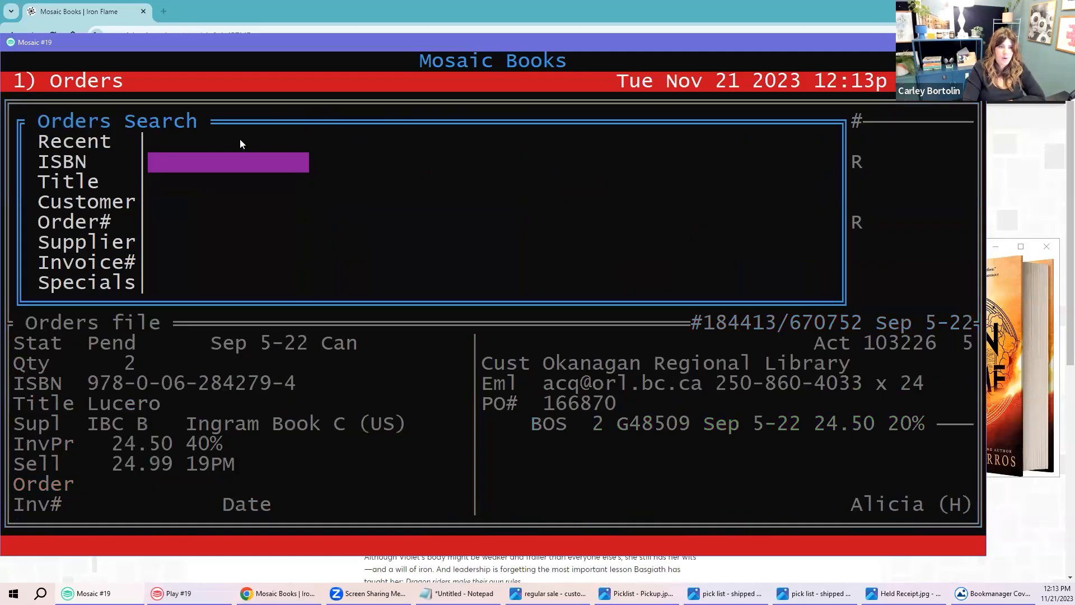
key("Down")
key("Down")
key("Down")
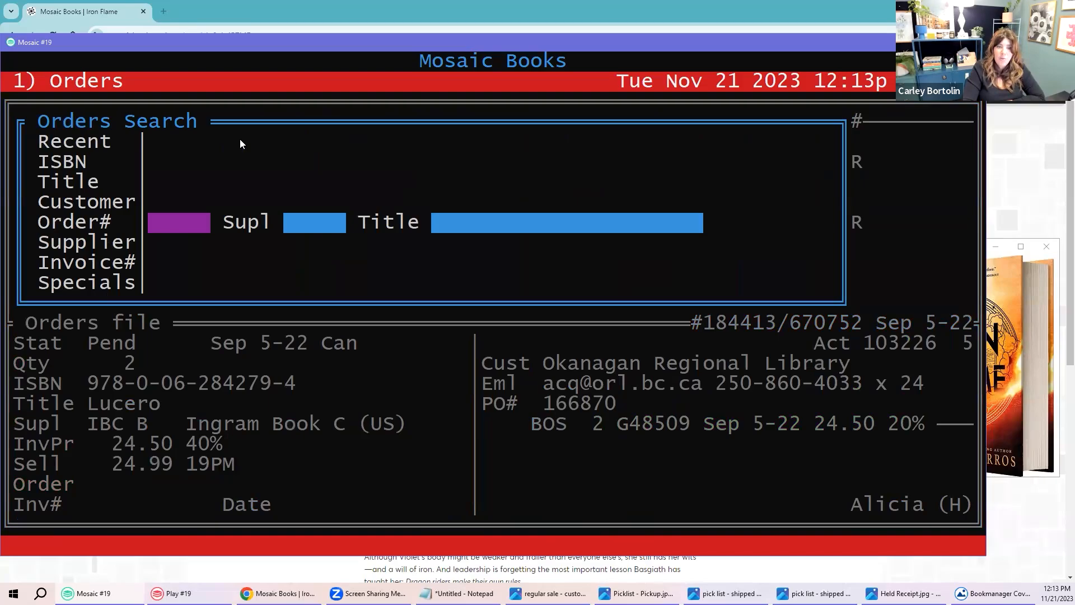
key("Escape")
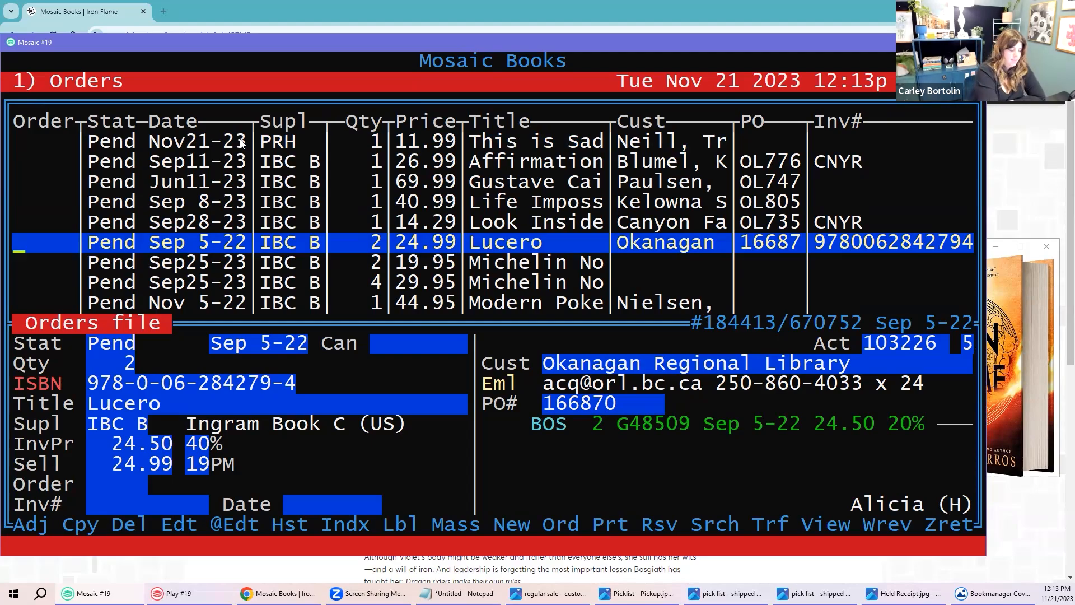
key("Escape")
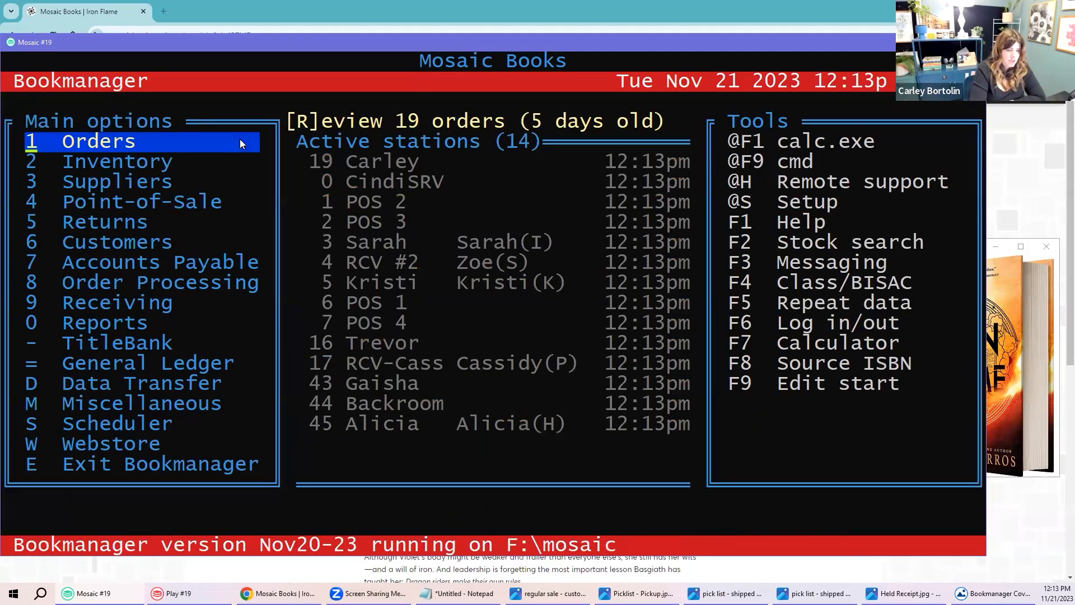
Step: Open 8 Order Processing and browse the pending orders from Hachette down to Ingram
key("Down")
key("Down")
key("Down")
key("Down")
key("Down")
key("Down")
key("Down")
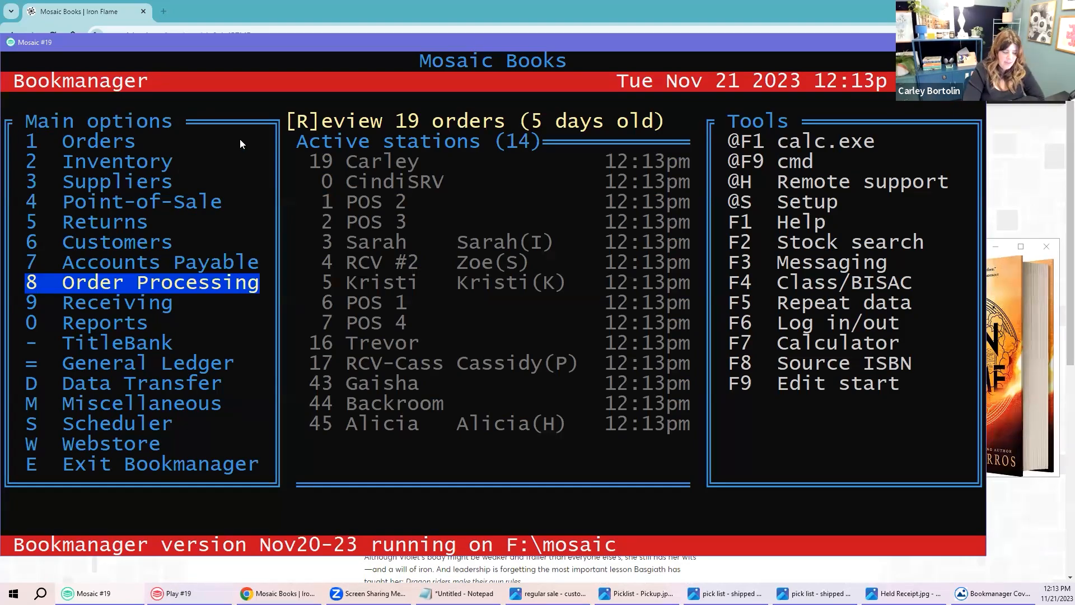
key("Return")
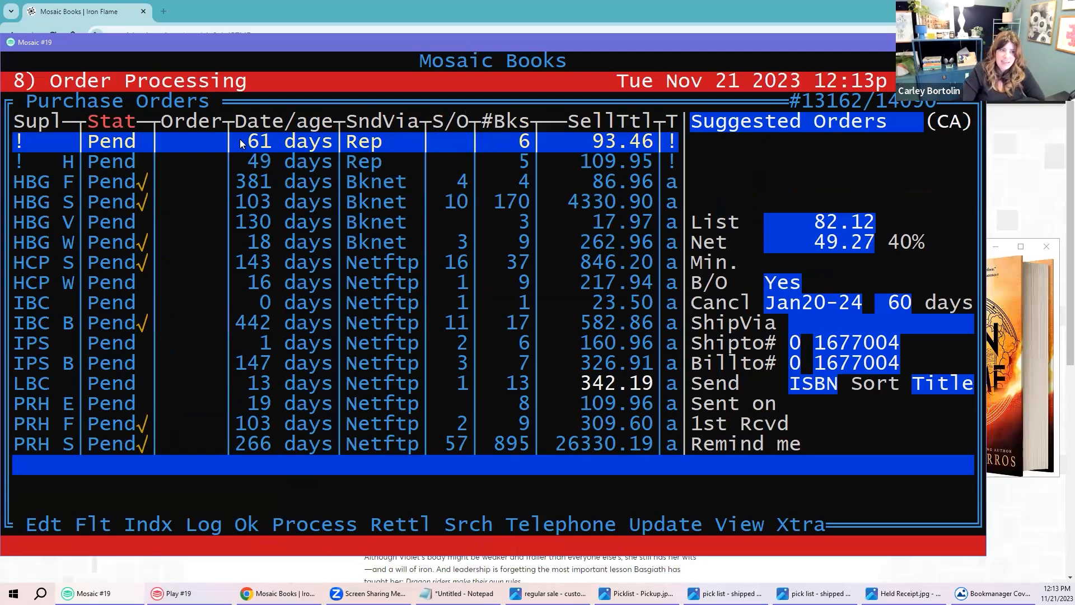
key("Down")
key("Down")
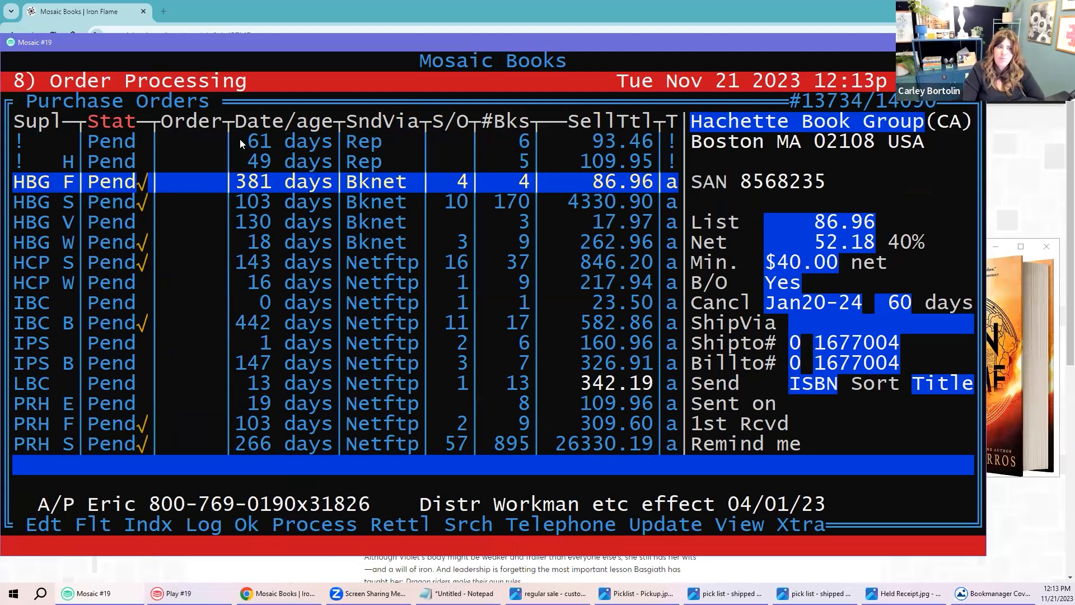
key("Down")
key("Down")
key("Down")
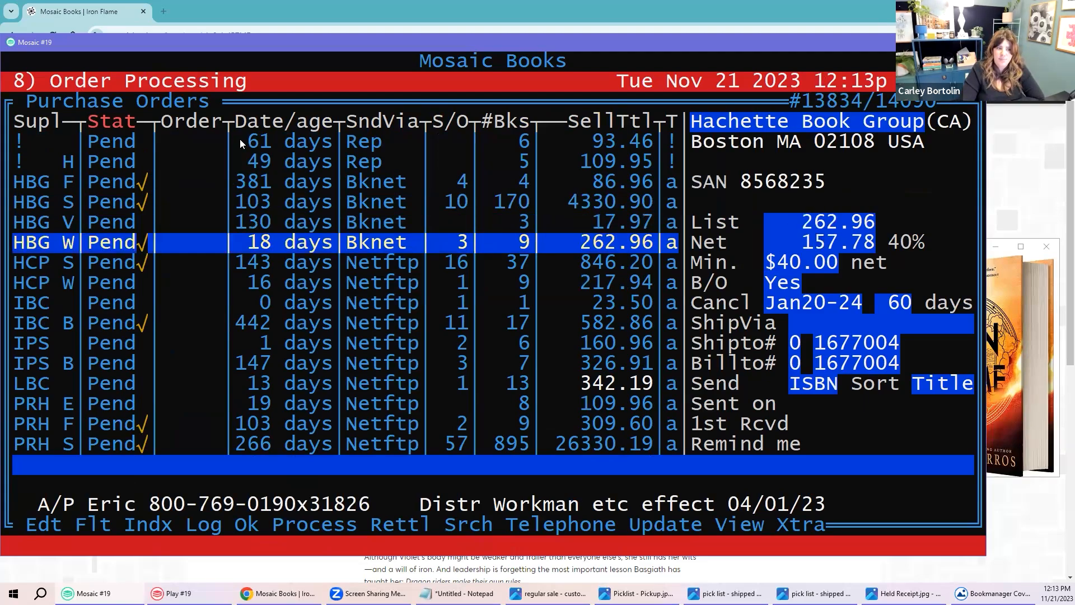
key("Down")
key("Down")
key("Down")
key("Up")
key("Up")
key("Up")
key("Down")
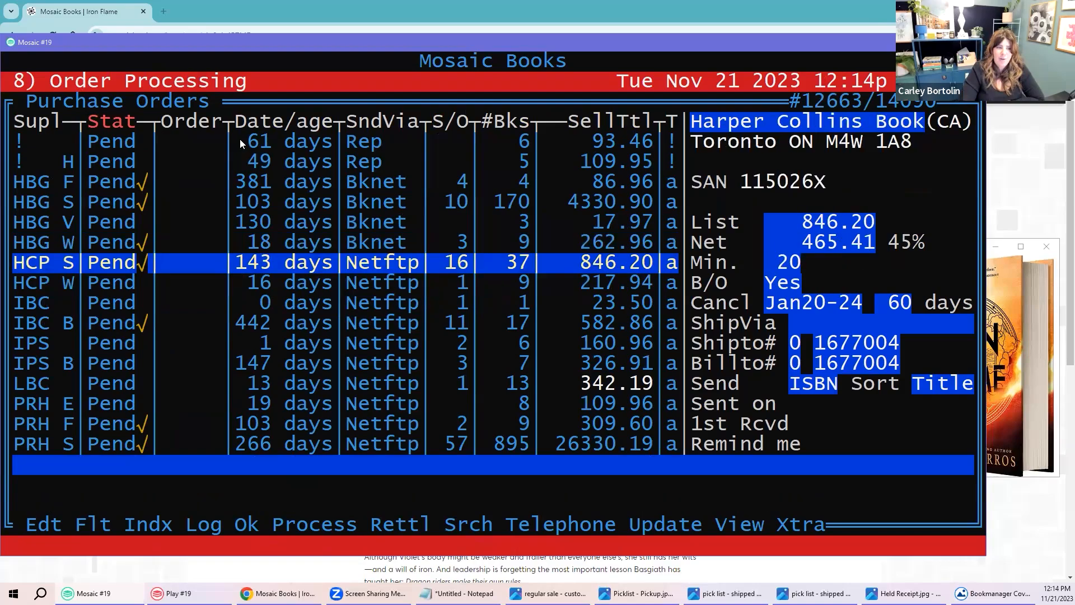
key("Down")
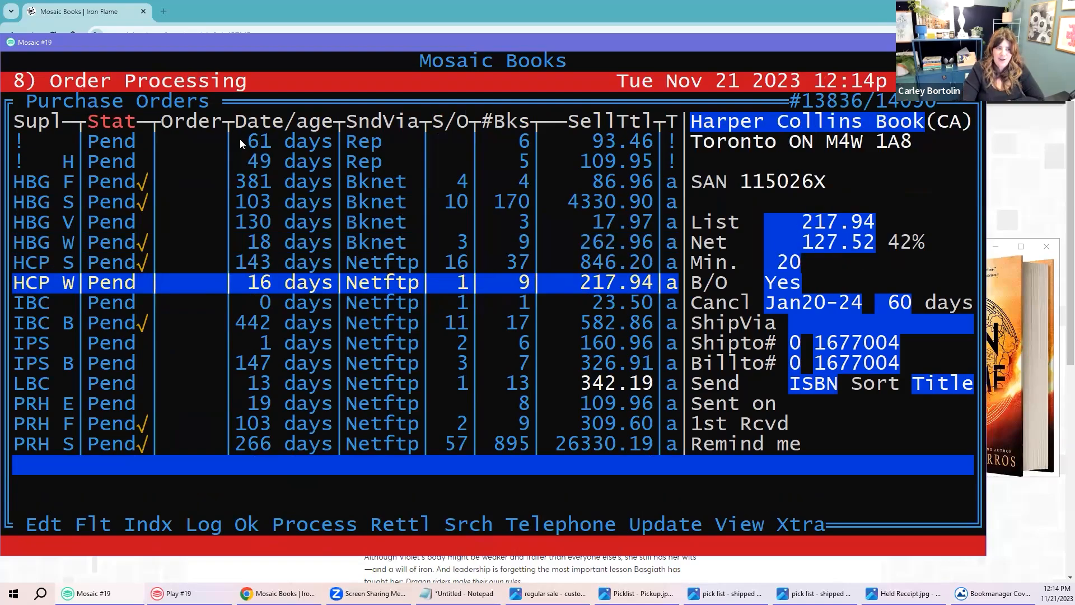
key("Down")
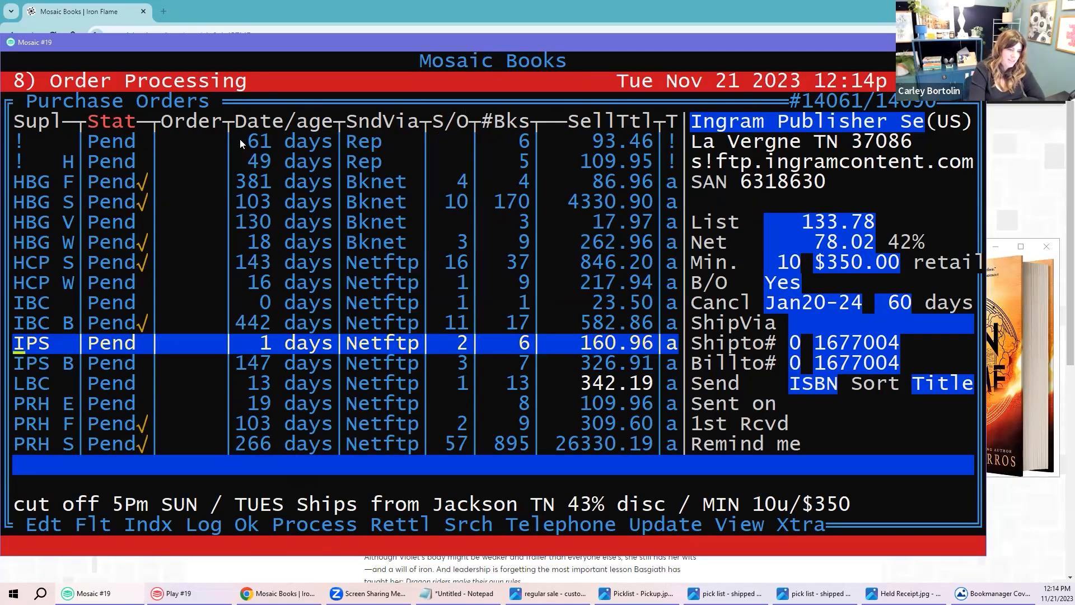
Step: Rebuild the pending order list by accepting the Update dialog's defaults
key("u")
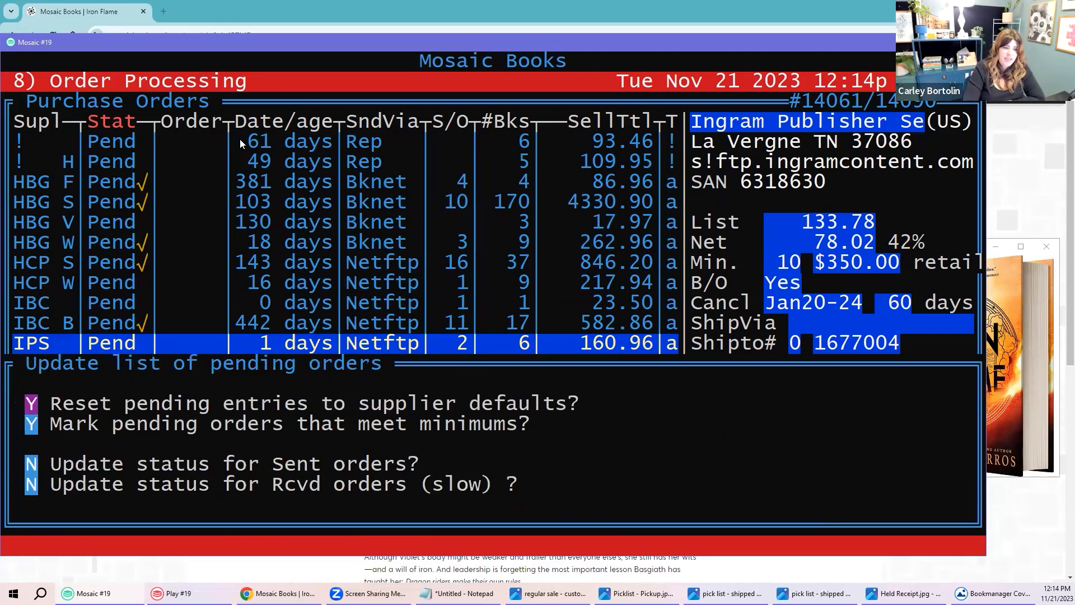
key("Return")
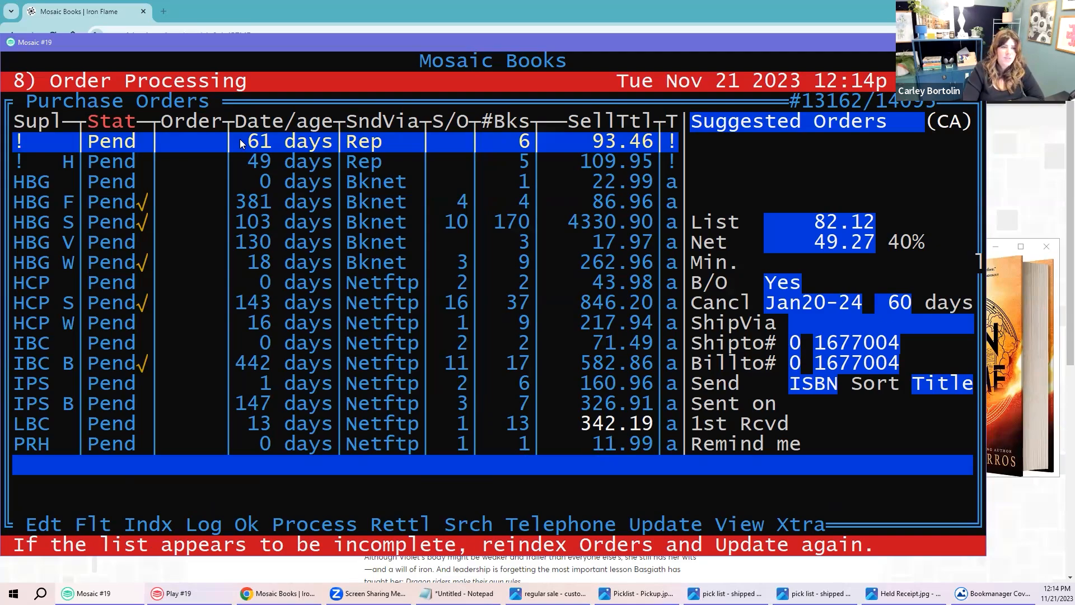
Step: Move down to the new PRH order and highlight its Pend status, 0-day age and Netftp method
key("Down")
key("Down")
key("Down")
key("Down")
key("Down")
key("Down")
key("Down")
key("Down")
key("Down")
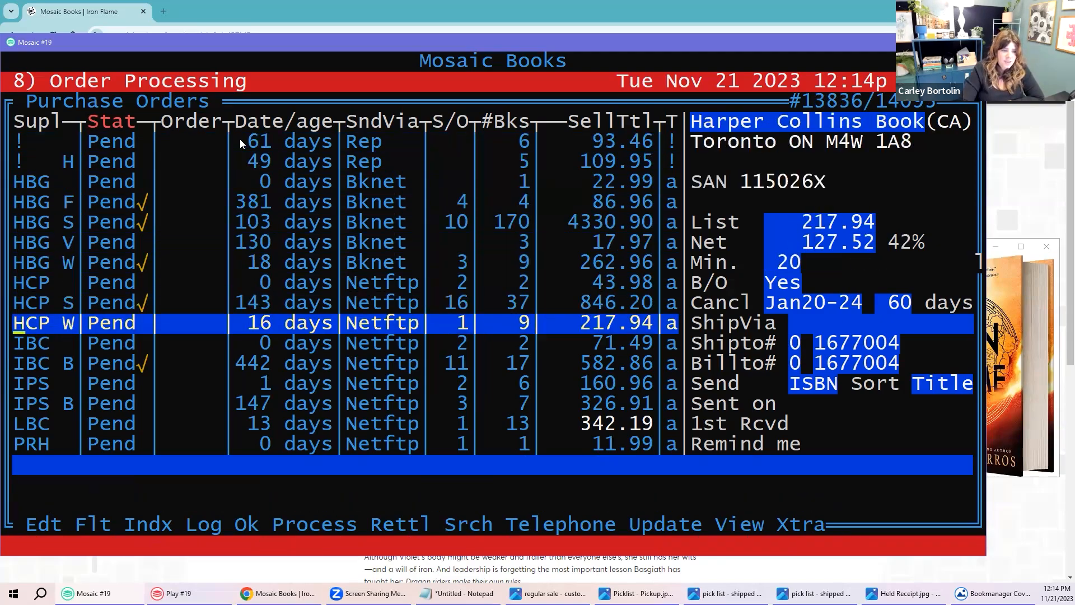
key("Down")
key("Down")
key("Down")
key("Down")
key("Down")
key("Down")
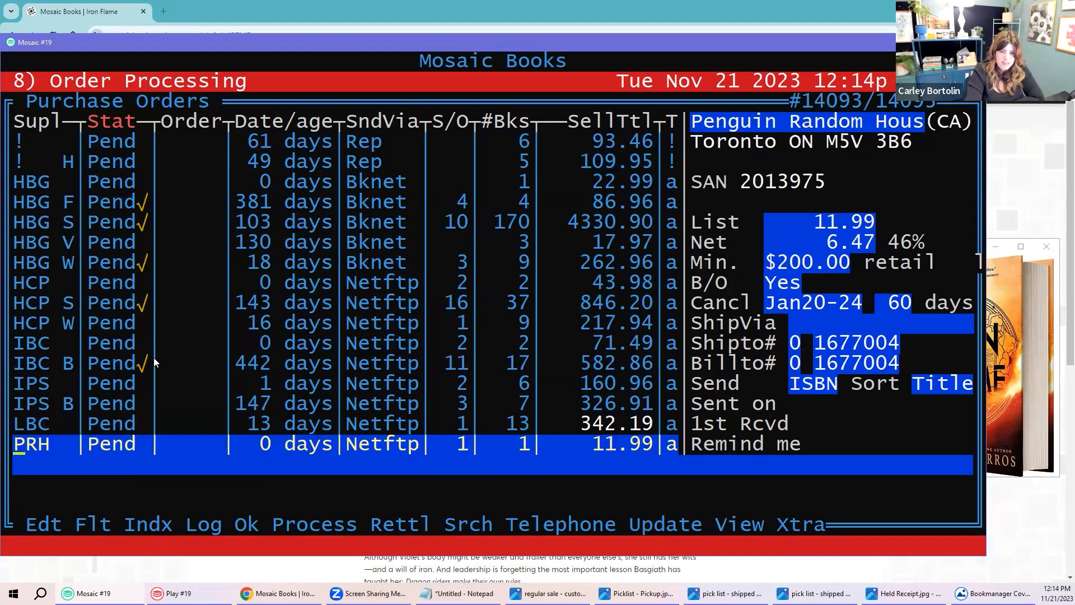
left_click_drag(18, 448, 132, 448)
left_click_drag(261, 445, 332, 446)
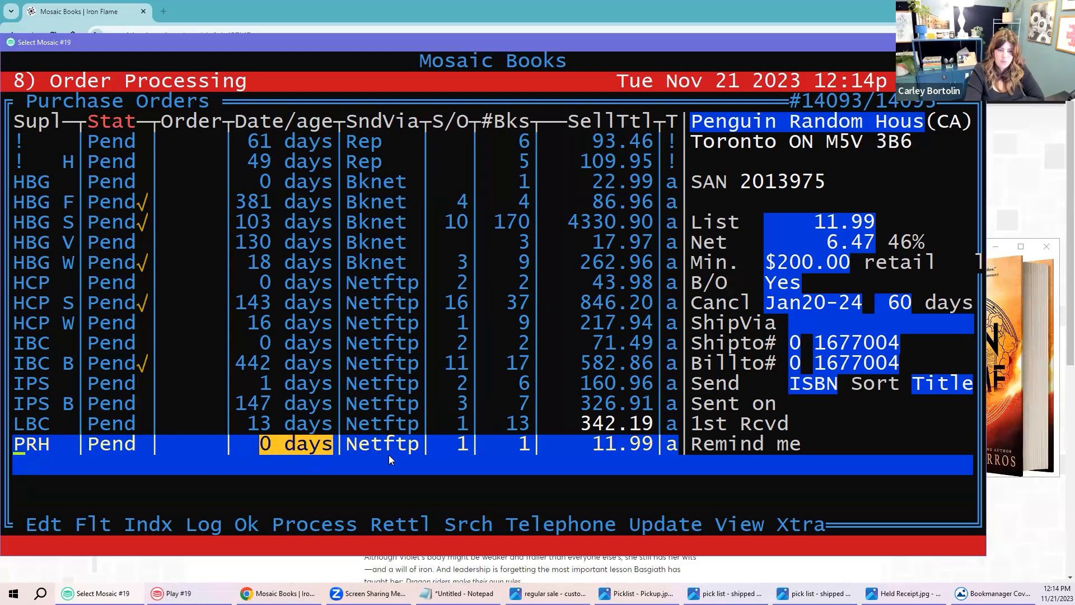
left_click_drag(348, 444, 418, 445)
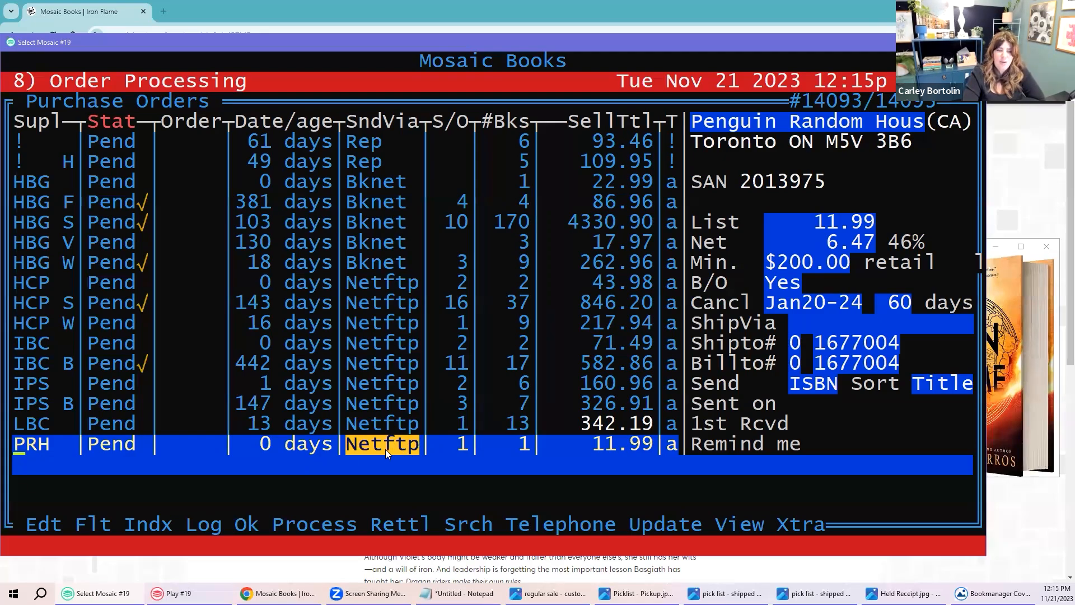
left_click_drag(350, 446, 413, 445)
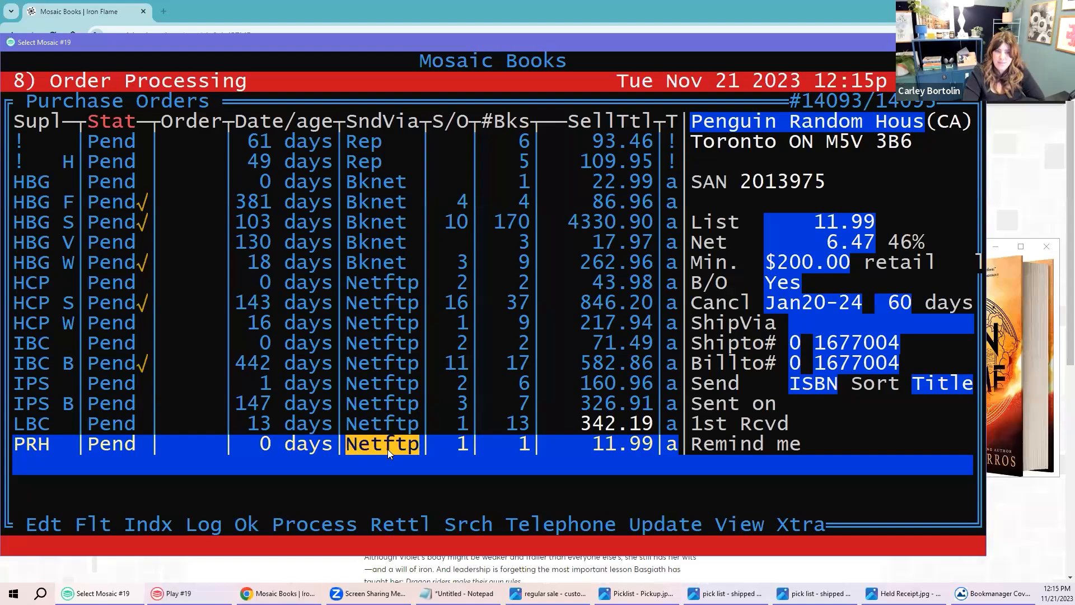
Step: Highlight the S/O column and the PRH order's special-order count of 1
left_click_drag(437, 124, 467, 125)
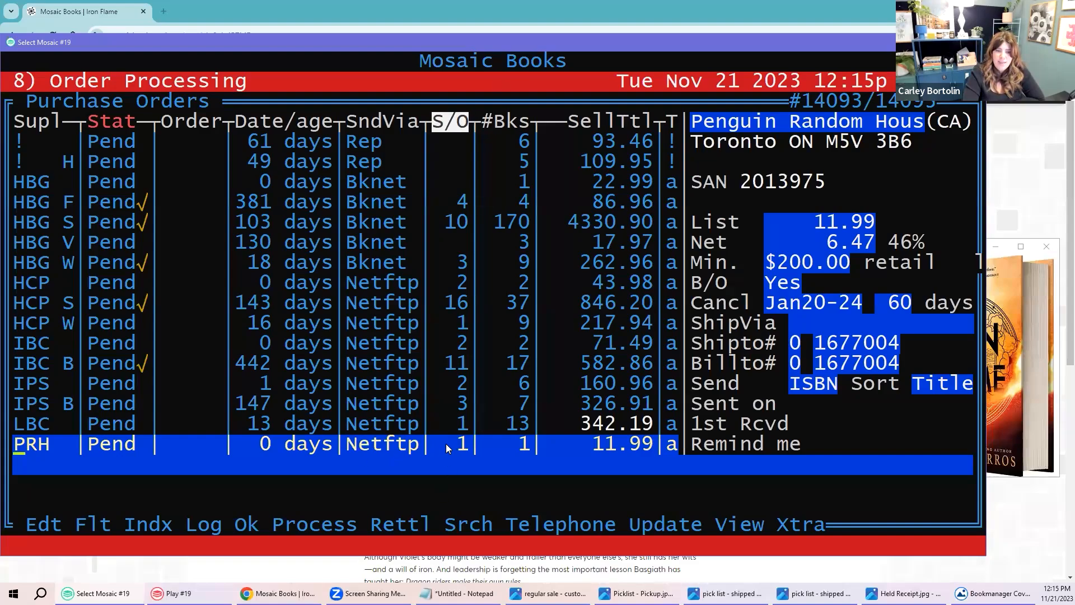
left_click_drag(446, 443, 465, 446)
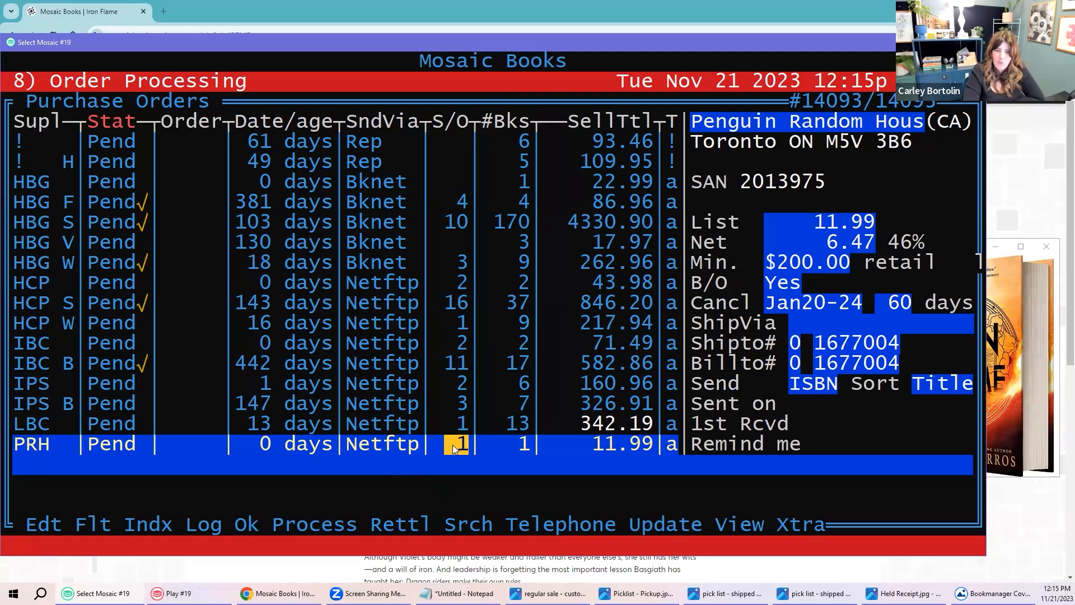
left_click(507, 447)
left_click_drag(507, 446, 529, 446)
left_click_drag(459, 448, 469, 453)
Step: Point out the PRH check field, the HCP S check mark and the HCP S and W supplier suffixes
left_click(142, 444)
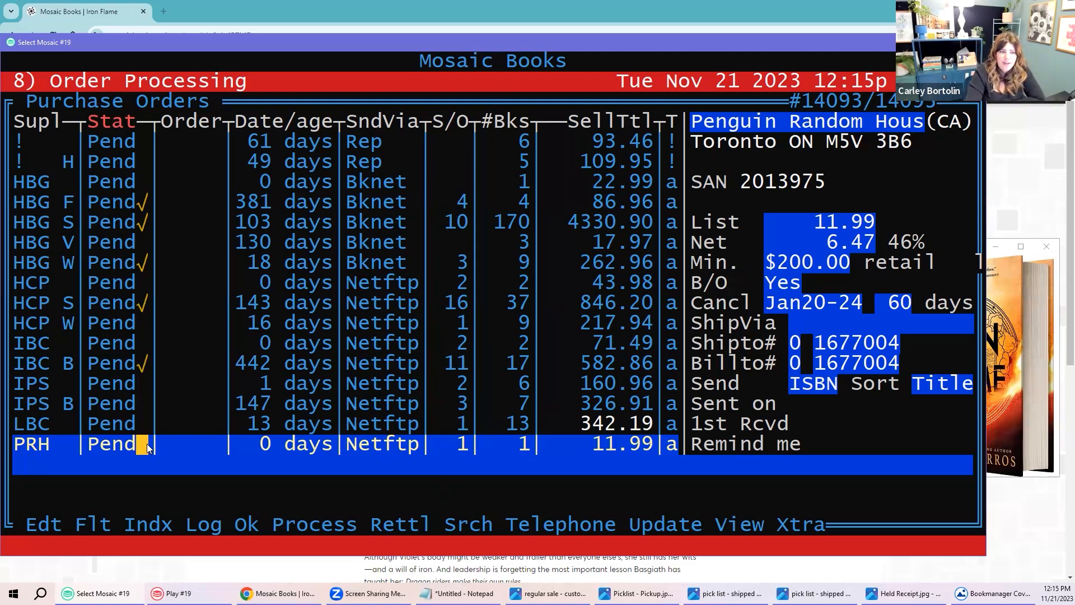
left_click(38, 304)
left_click(149, 302)
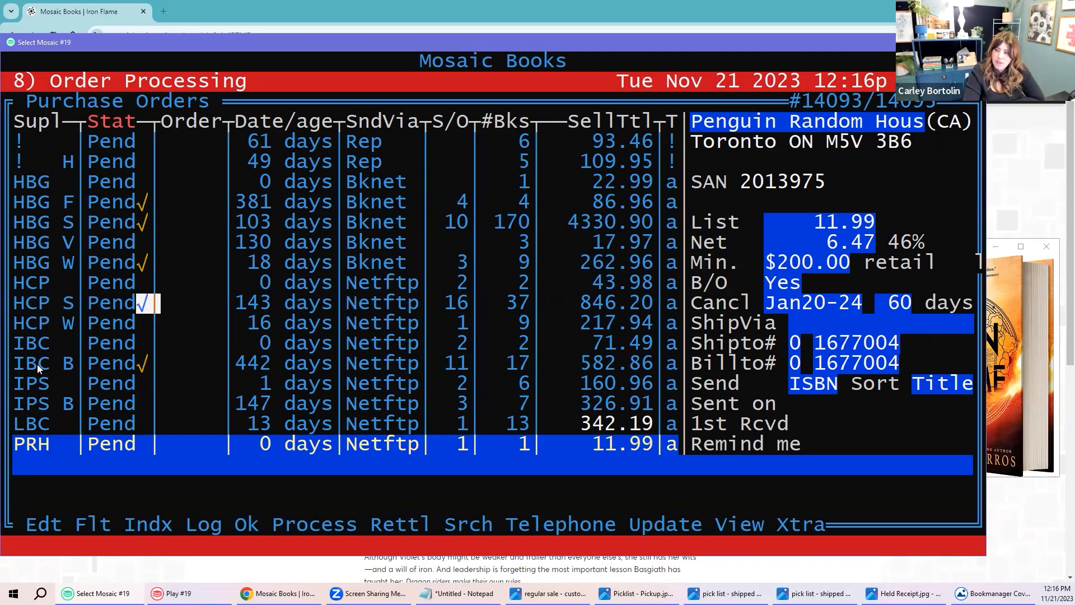
left_click(40, 303)
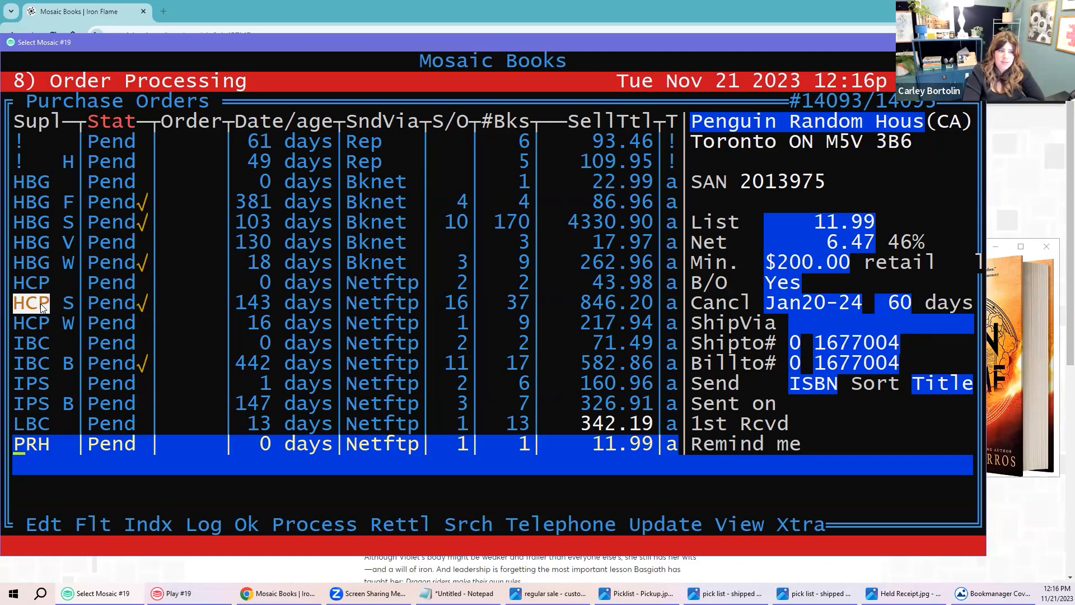
left_click(71, 305)
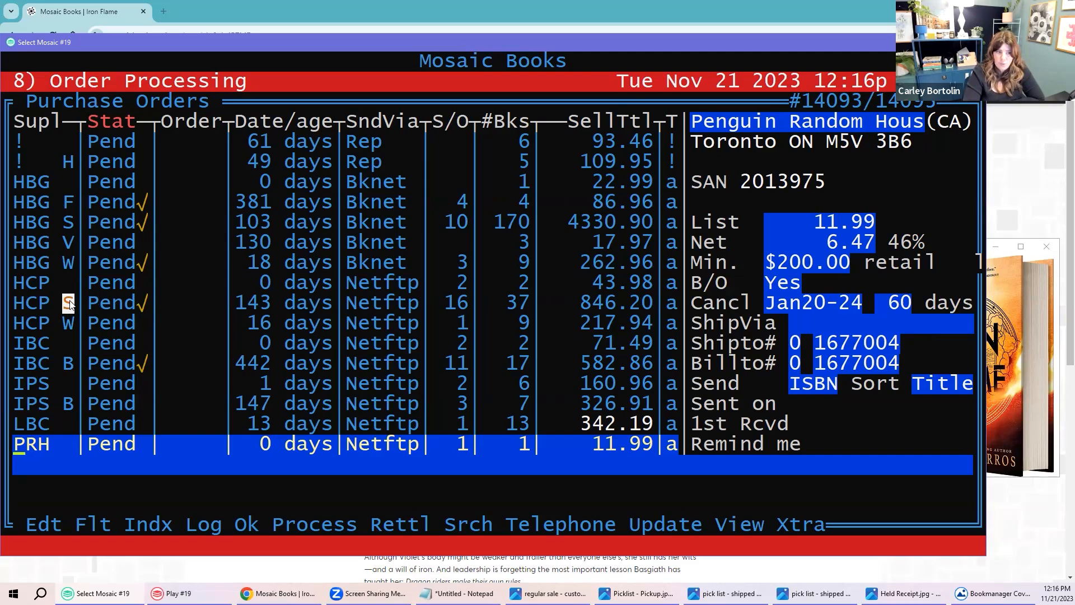
left_click(30, 324)
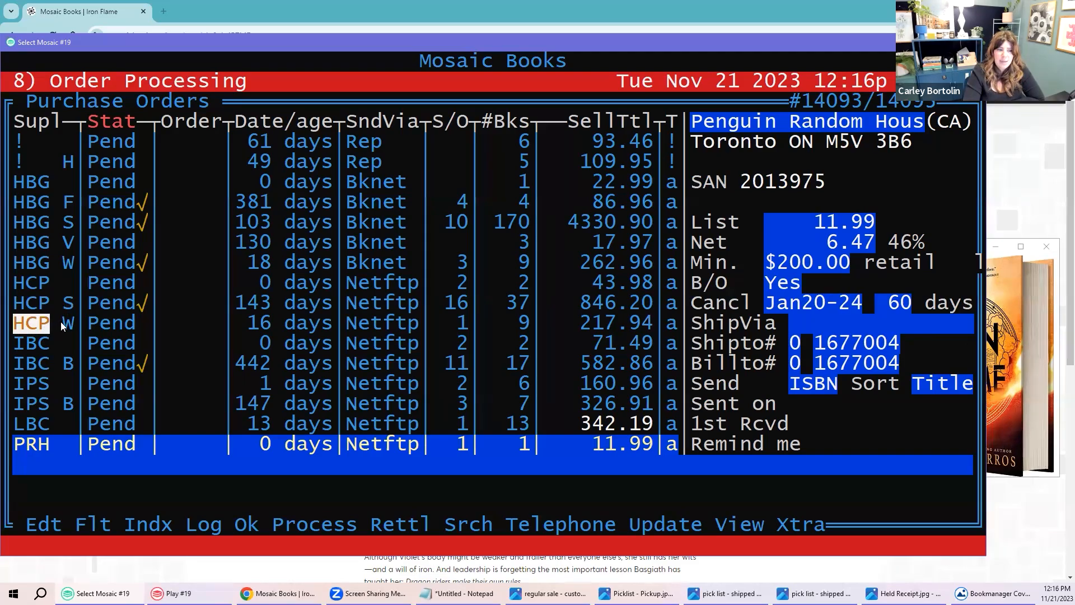
left_click(67, 323)
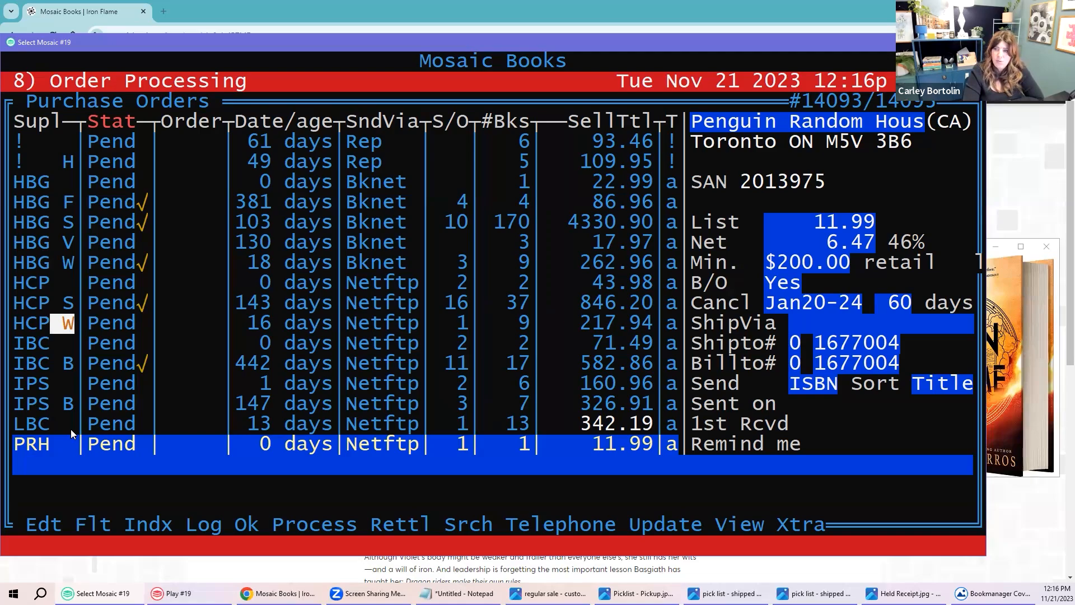
Step: Select IBC B, then move to IPS B to show its 43% discount and 10u/$350 minimum
left_click(44, 366)
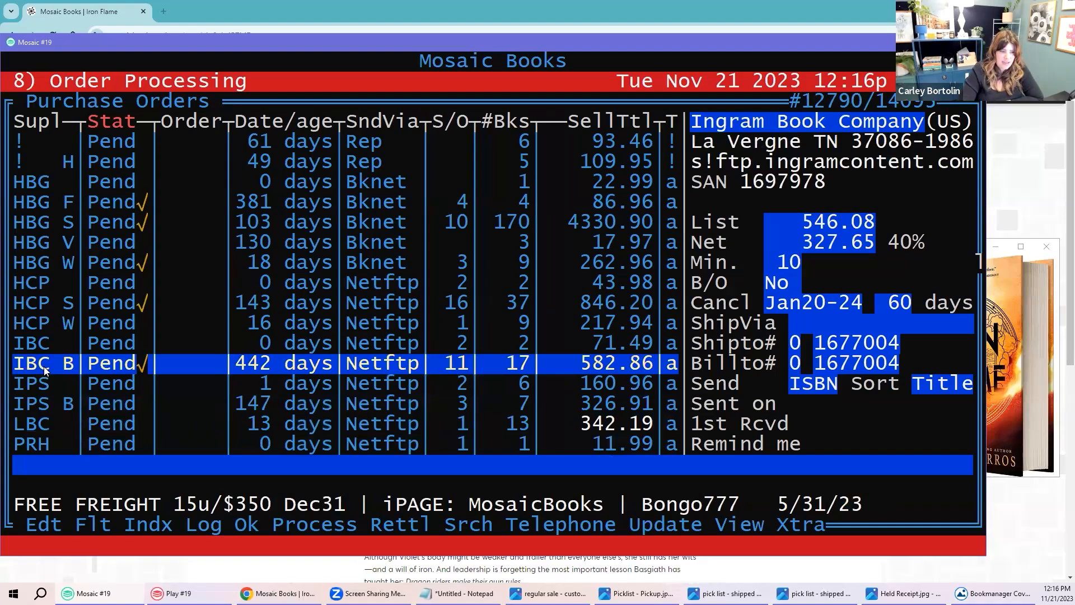
key("Down")
key("Down")
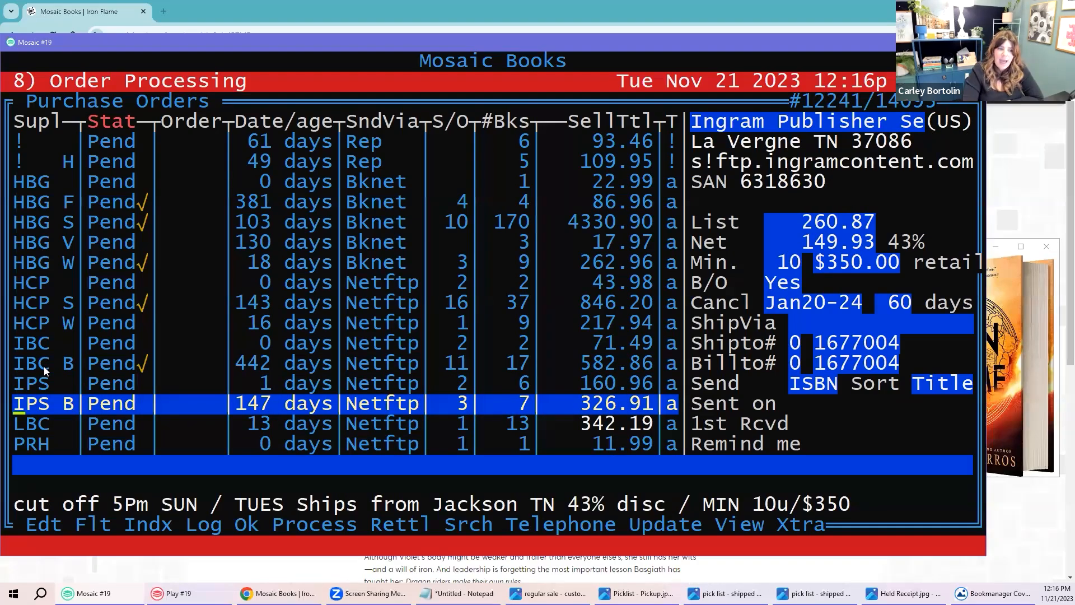
left_click(68, 405)
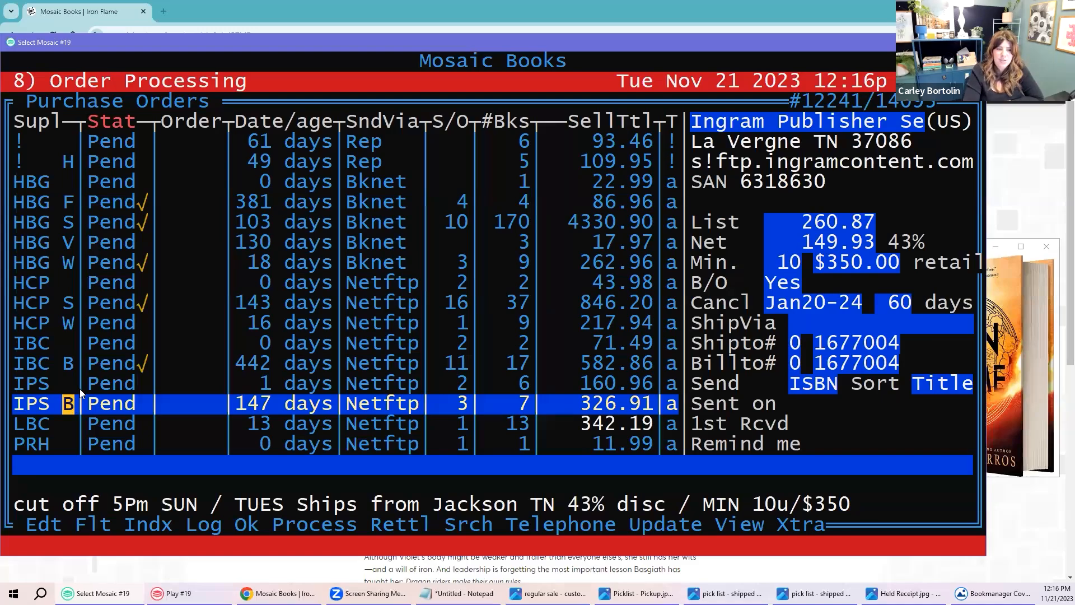
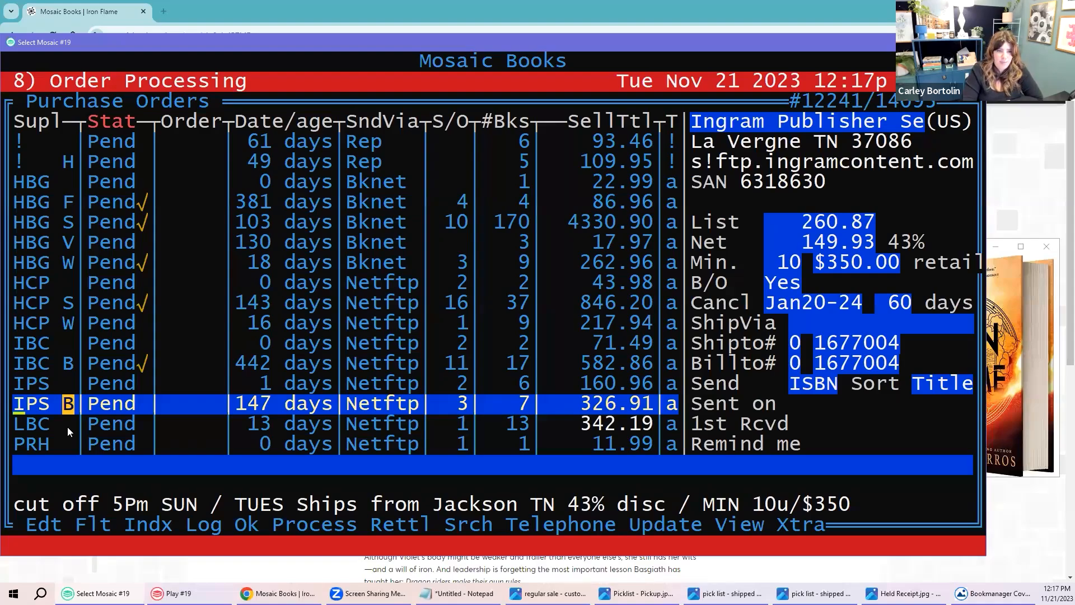
Step: Browse up to Raincoast order 83411, comparing Scholastic's Sent status with Raincoast's Cnfrm status
key("Up")
key("Up")
key("Up")
key("Up")
key("Up")
key("Up")
key("Up")
key("Up")
key("Up")
key("Up")
key("Up")
key("Up")
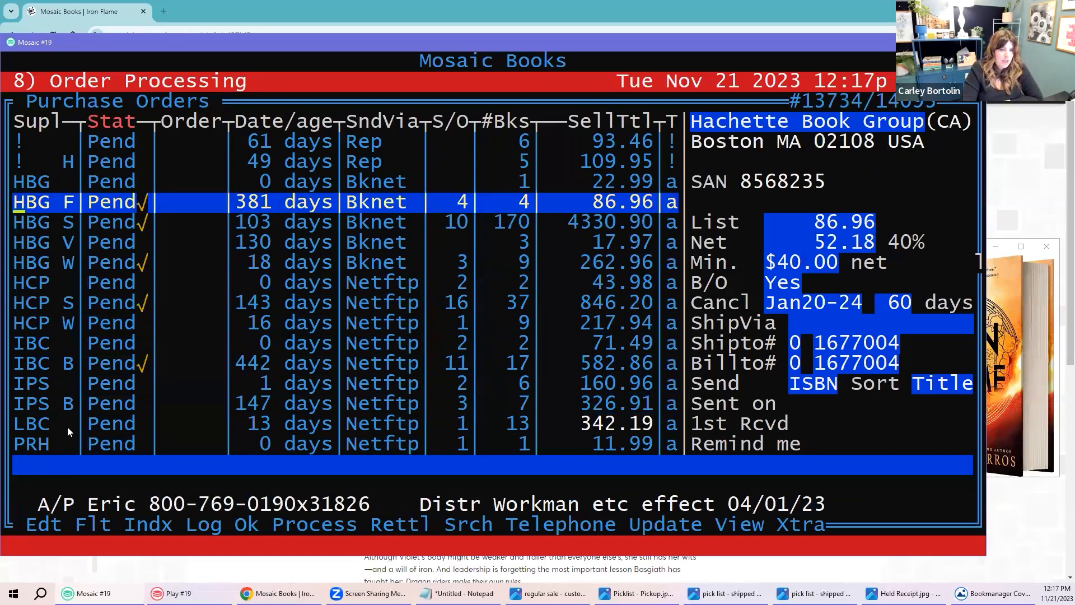
key("Up")
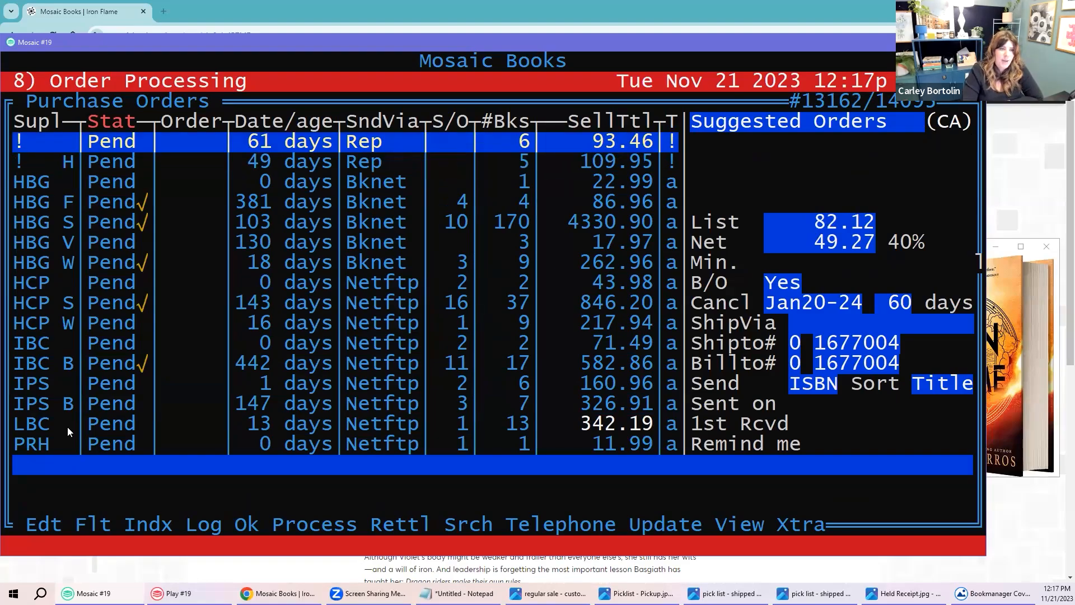
key("Up")
key("Up")
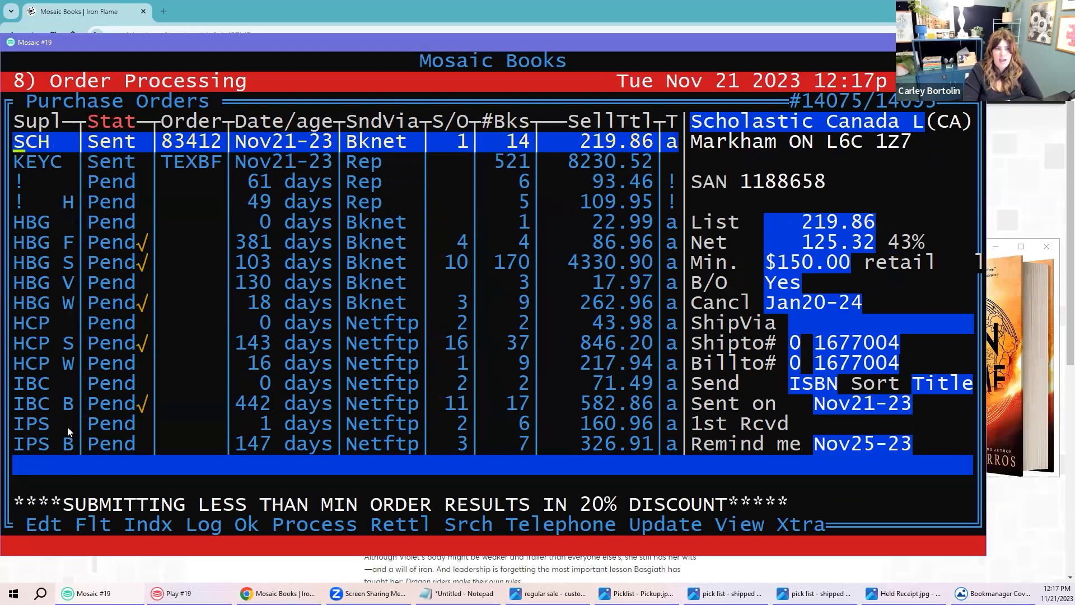
key("Up")
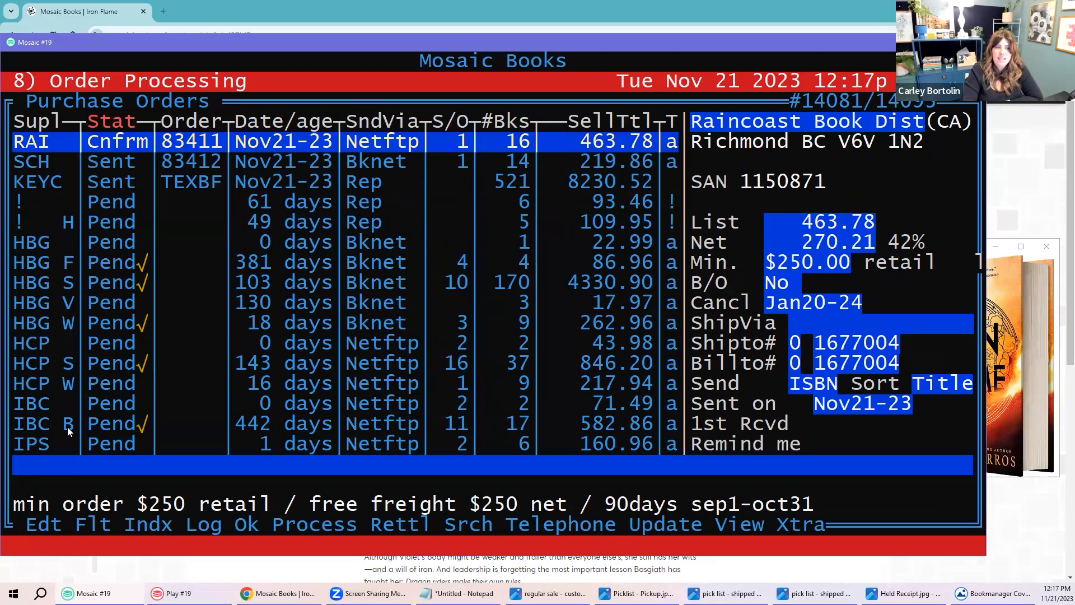
key("Down")
left_click_drag(17, 164, 127, 160)
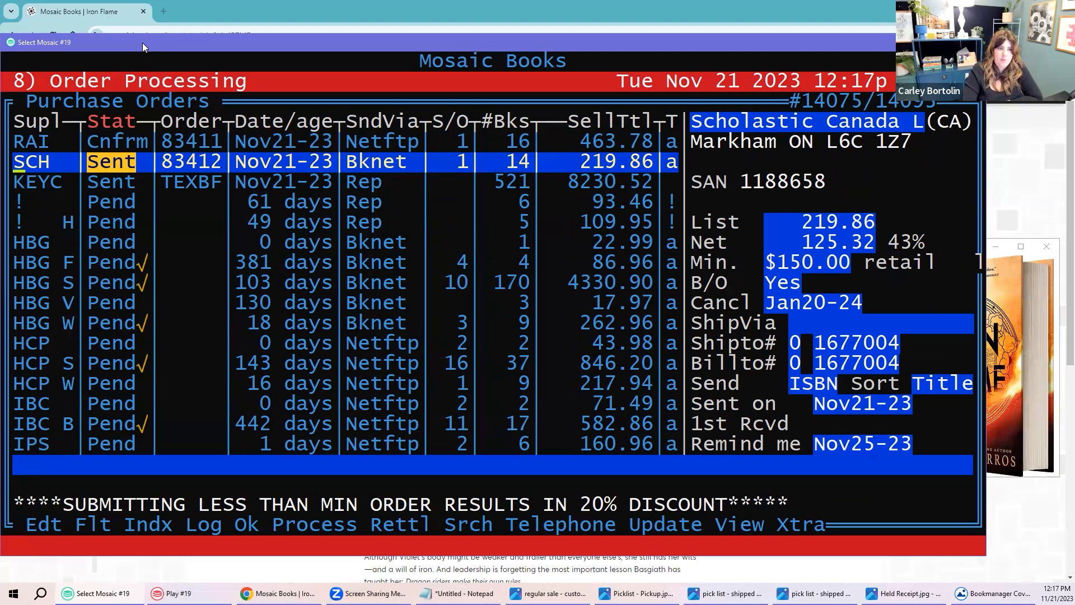
key("Up")
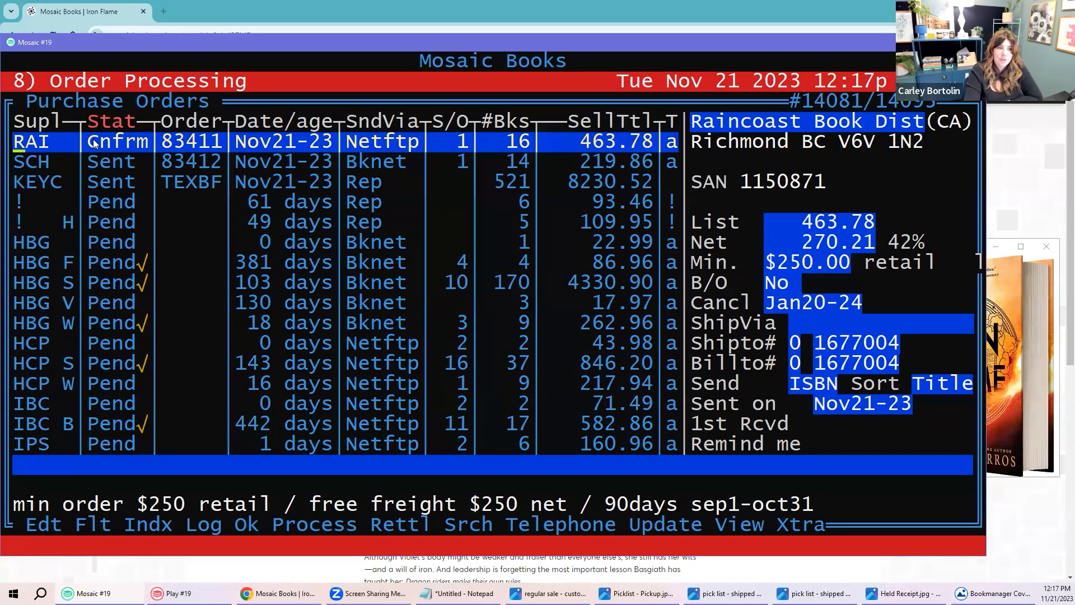
left_click_drag(76, 143, 142, 144)
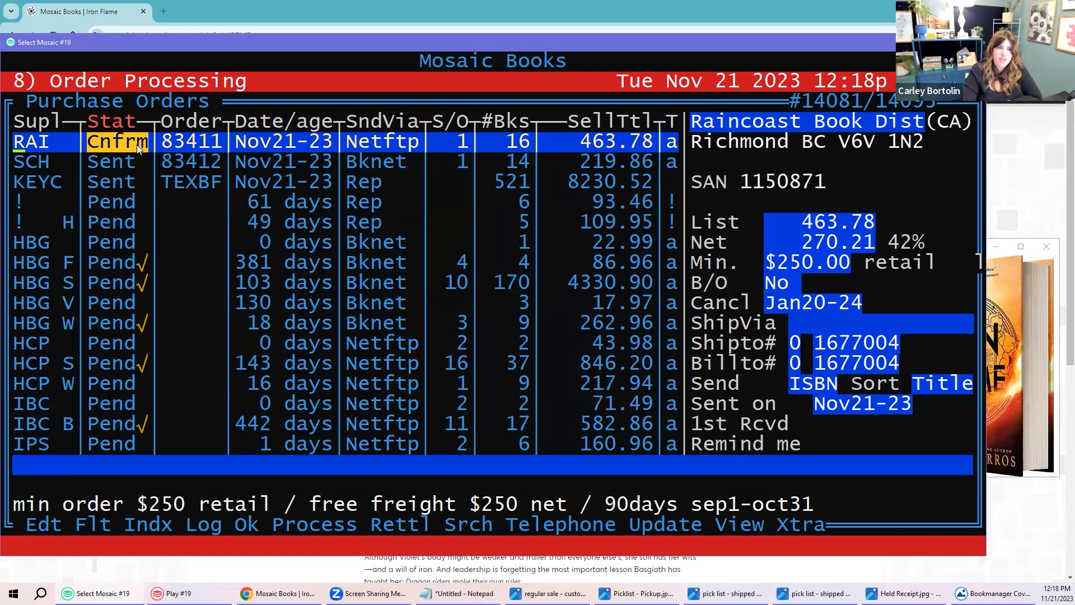
Step: View Raincoast order 83411 as it stands, checking its lines' OCnf status, then move to Ingram 83410
key("Return")
key("Return")
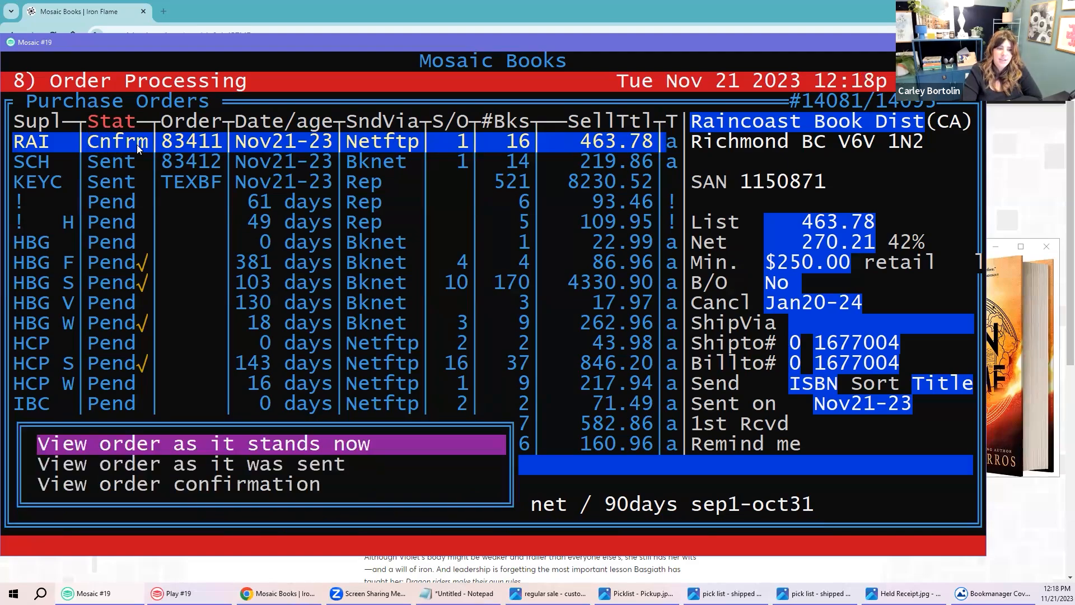
key("Return")
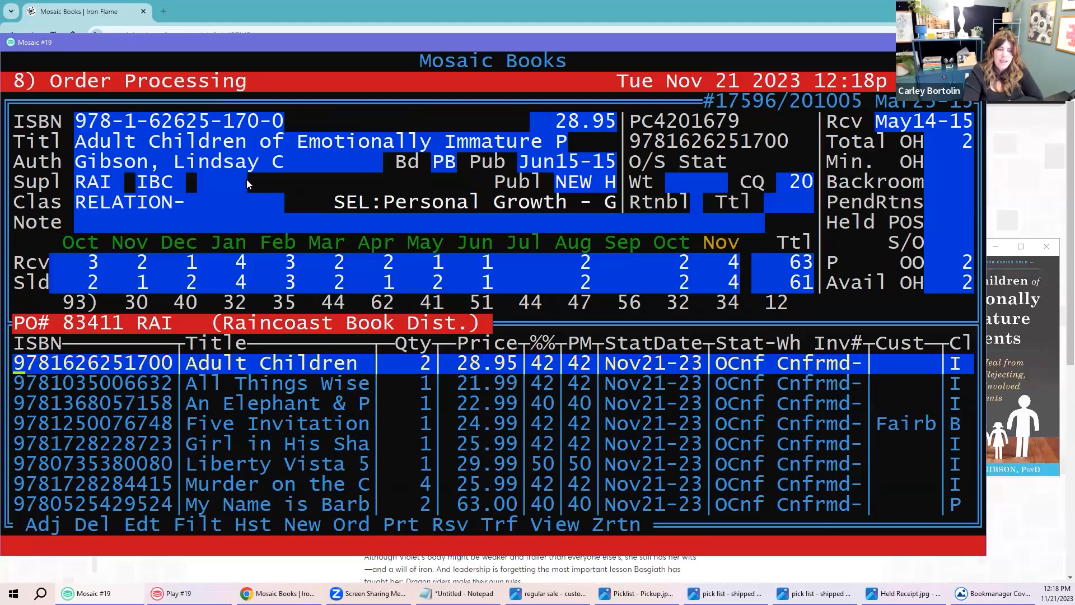
left_click_drag(718, 365, 759, 367)
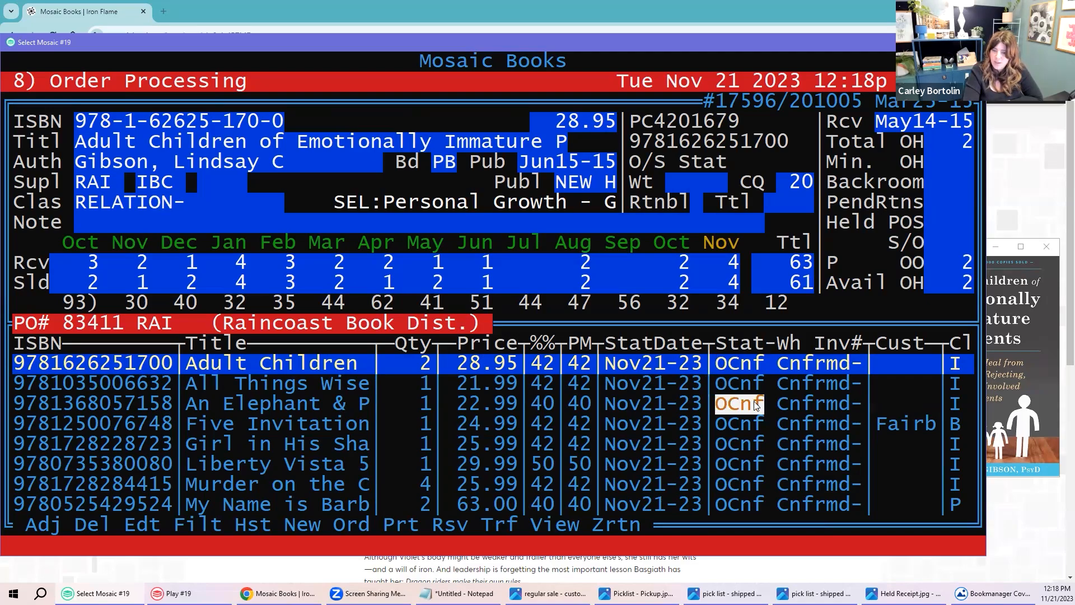
key("Down")
key("Down")
key("Down")
key("Down")
key("Down")
key("Down")
key("Down")
key("Down")
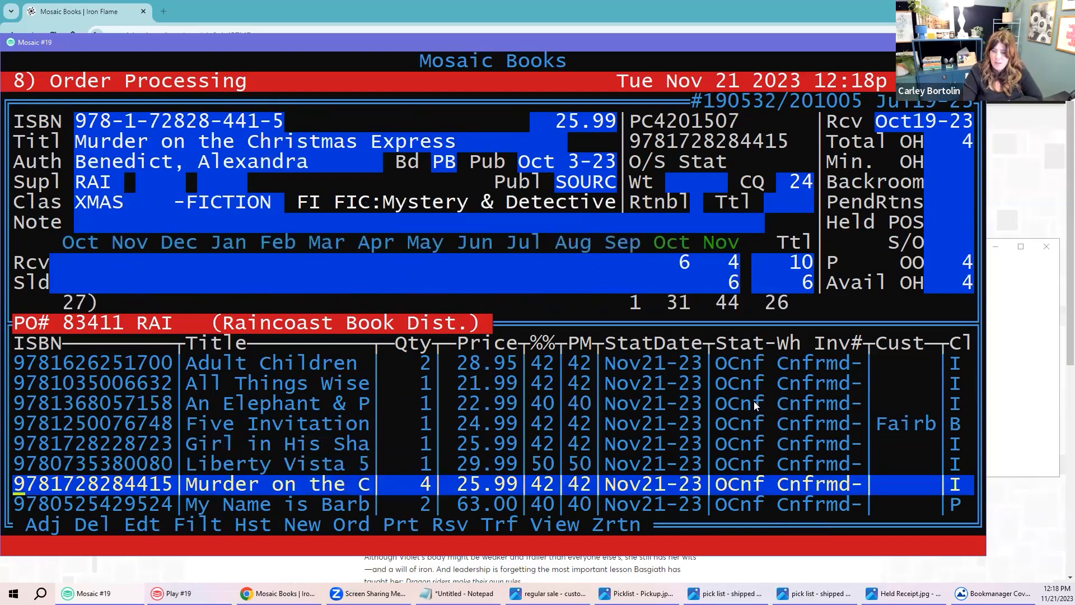
key("Down")
key("Down")
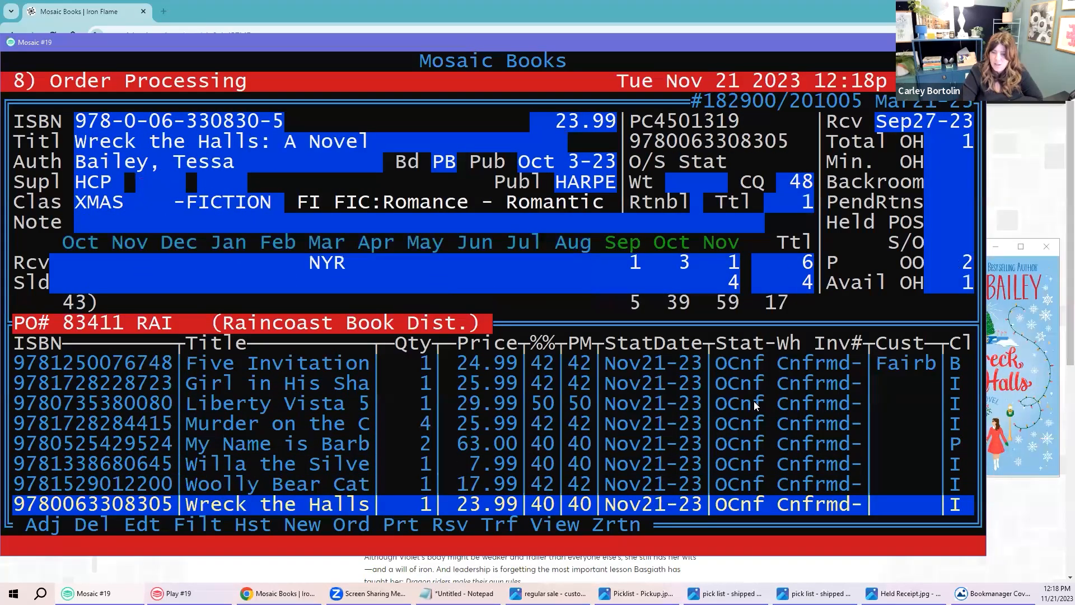
key("Up")
key("Up")
key("Up")
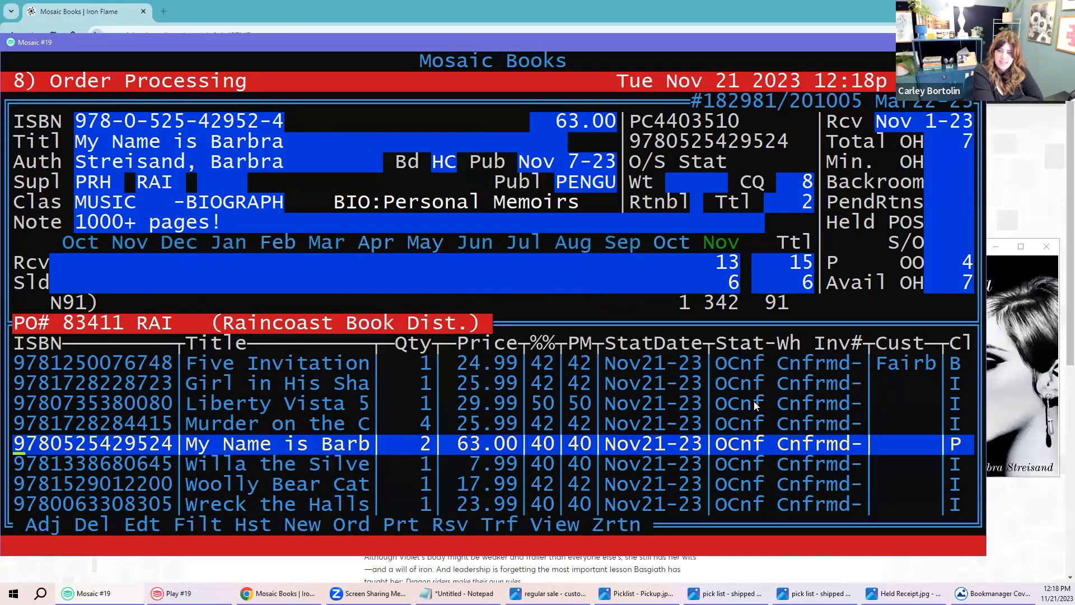
key("Escape")
key("Up")
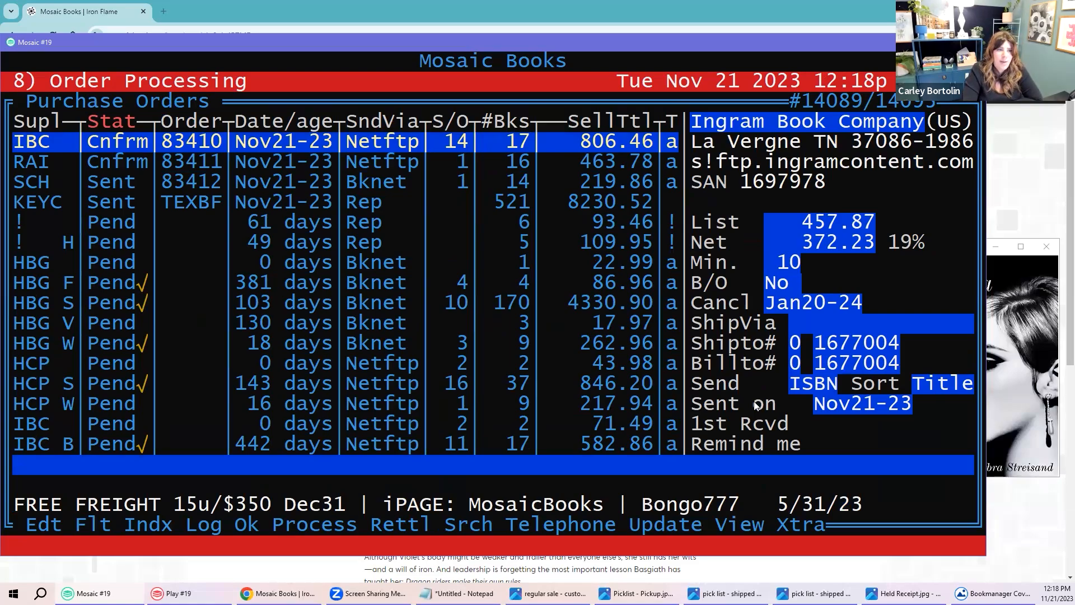
Step: View Ingram order 83410's lines, noting Animal Estate's TN warehouse and Astronaut Wives' BOS status
key("v")
key("Return")
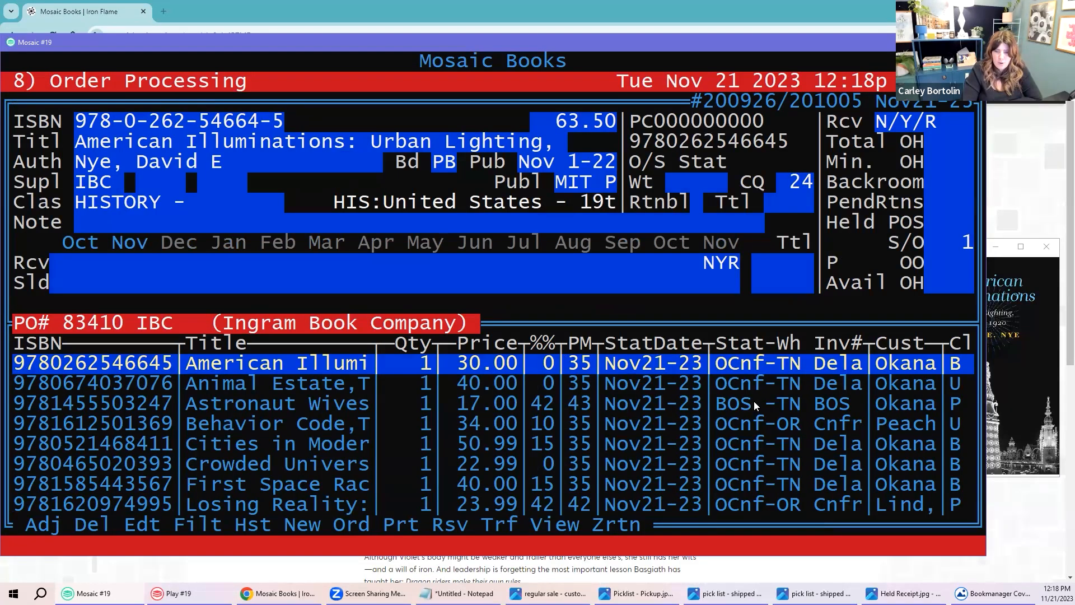
key("Down")
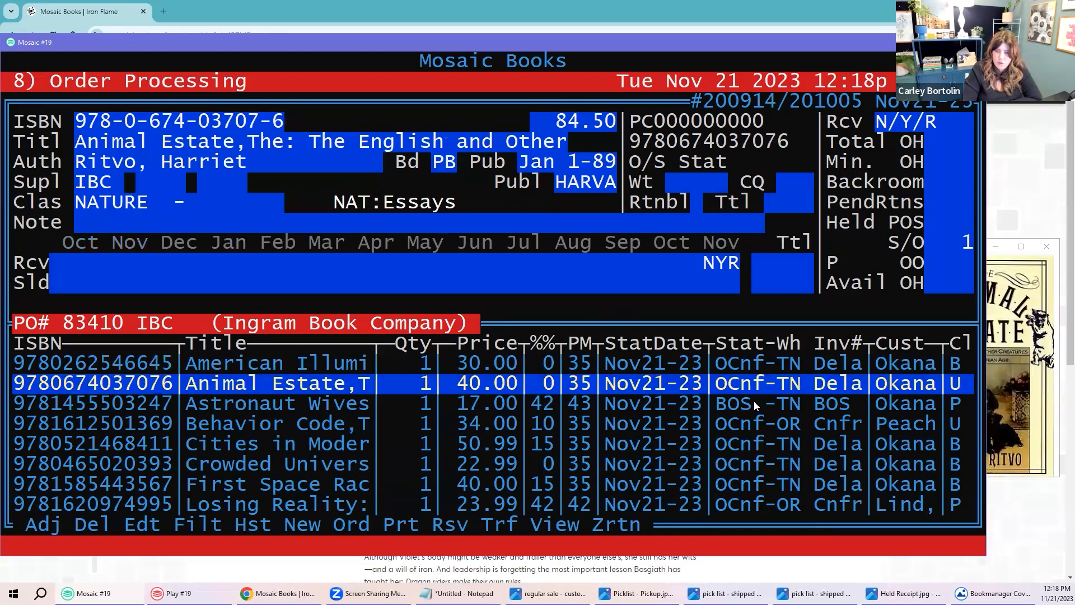
left_click_drag(777, 363, 795, 381)
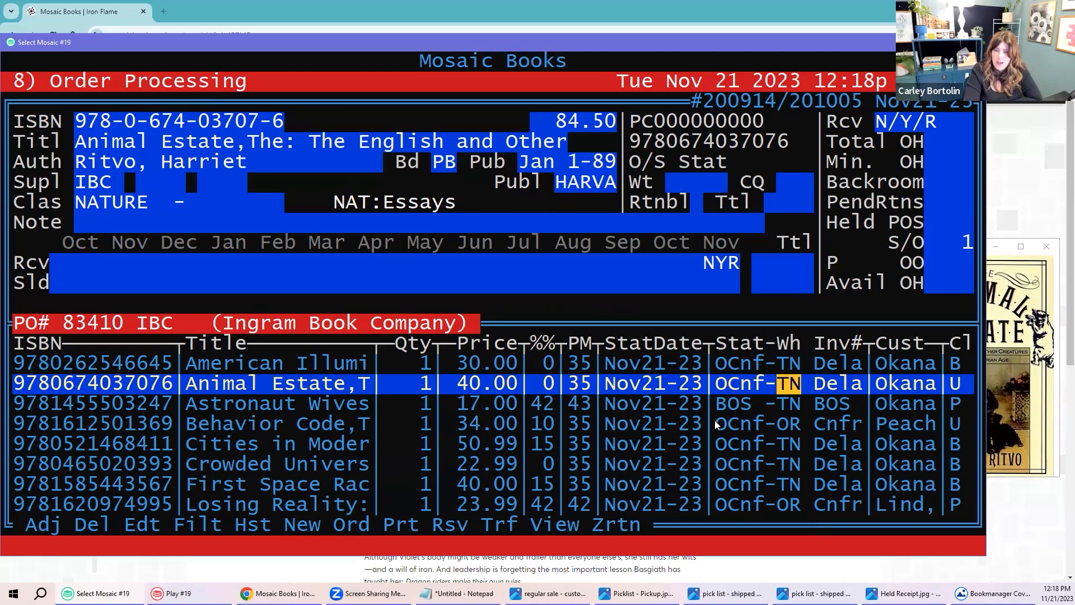
key("Down")
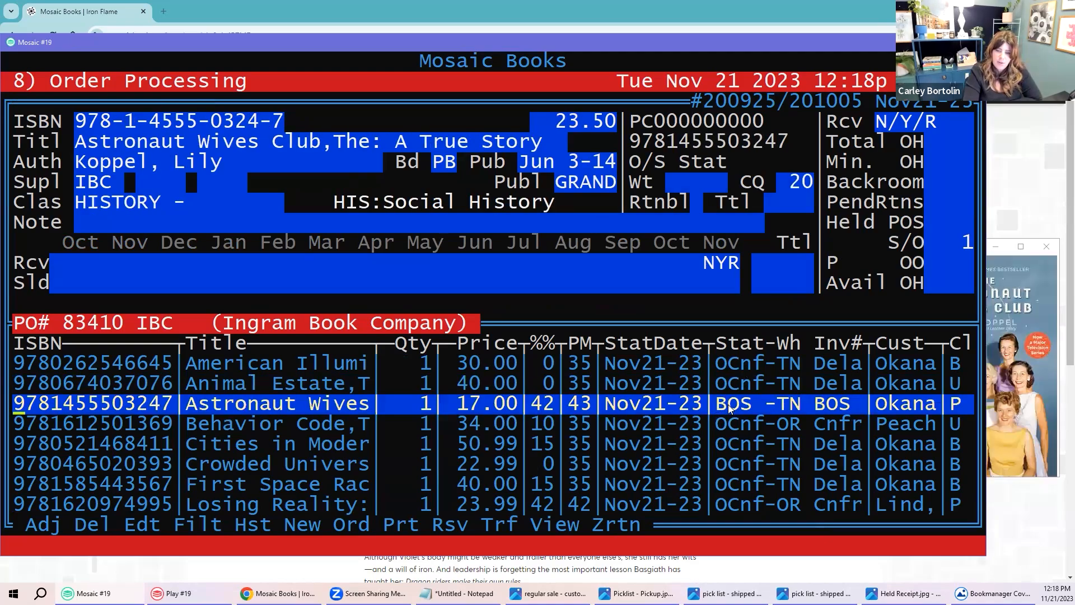
left_click_drag(721, 406, 743, 407)
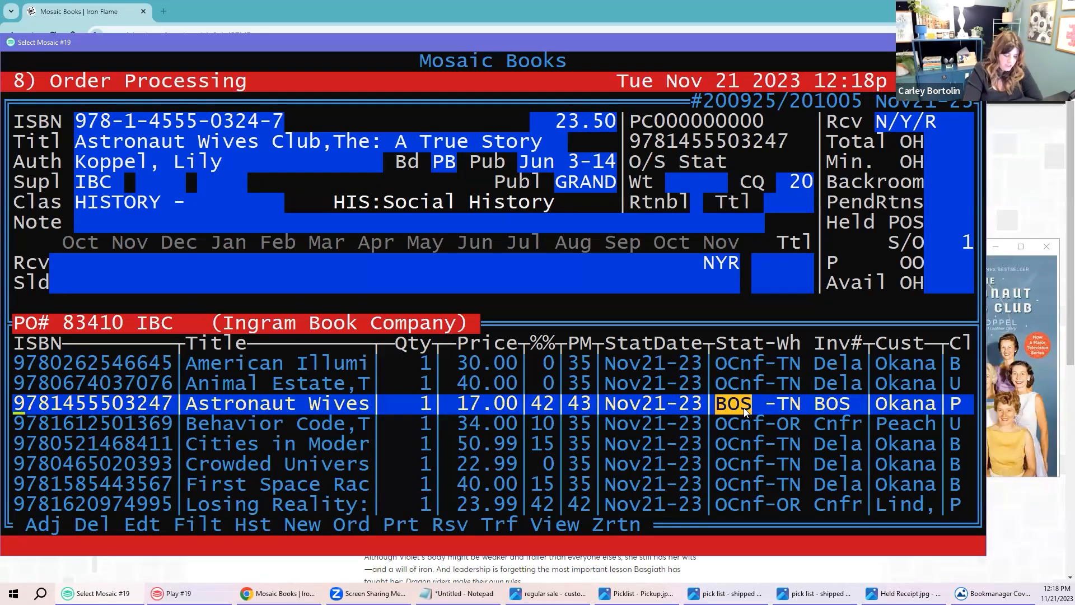
Step: Check publisher stock for Astronaut Wives, showing the IBCTN warehouse and TOS status
key("slash")
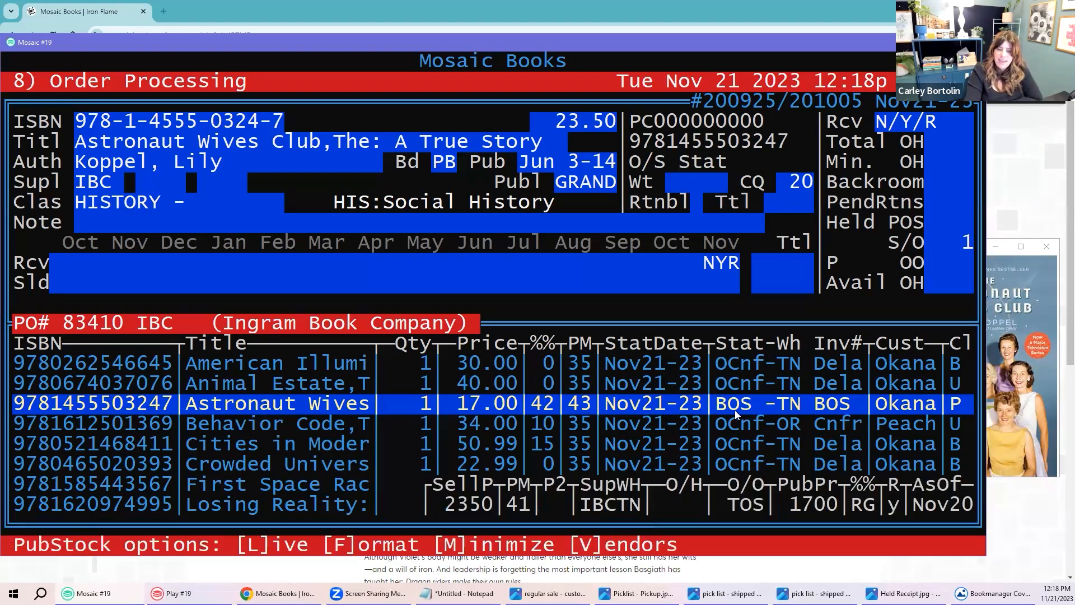
left_click_drag(580, 505, 638, 506)
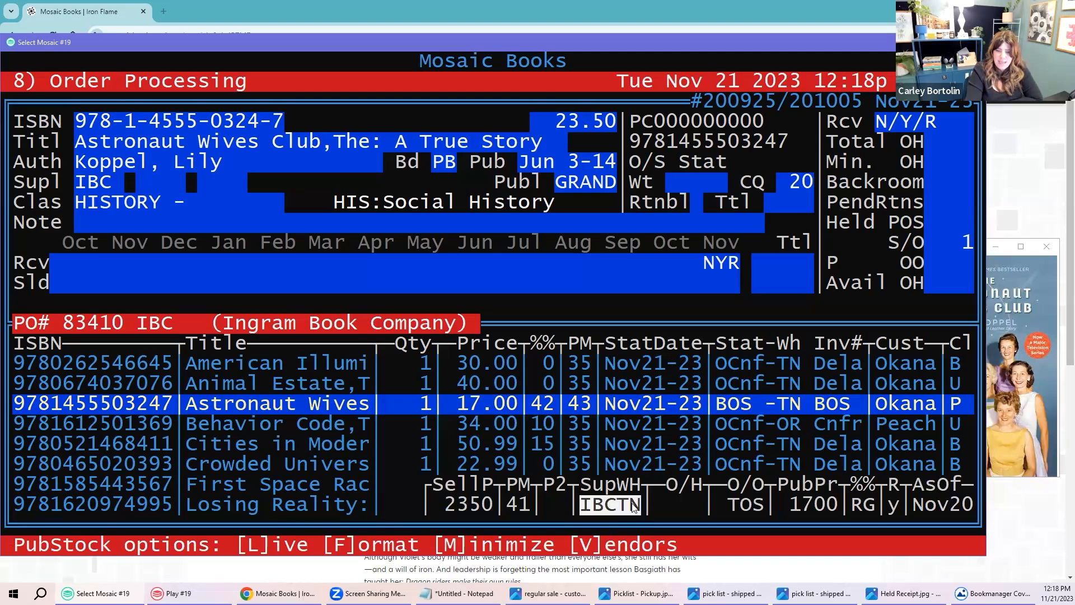
double_click(744, 505)
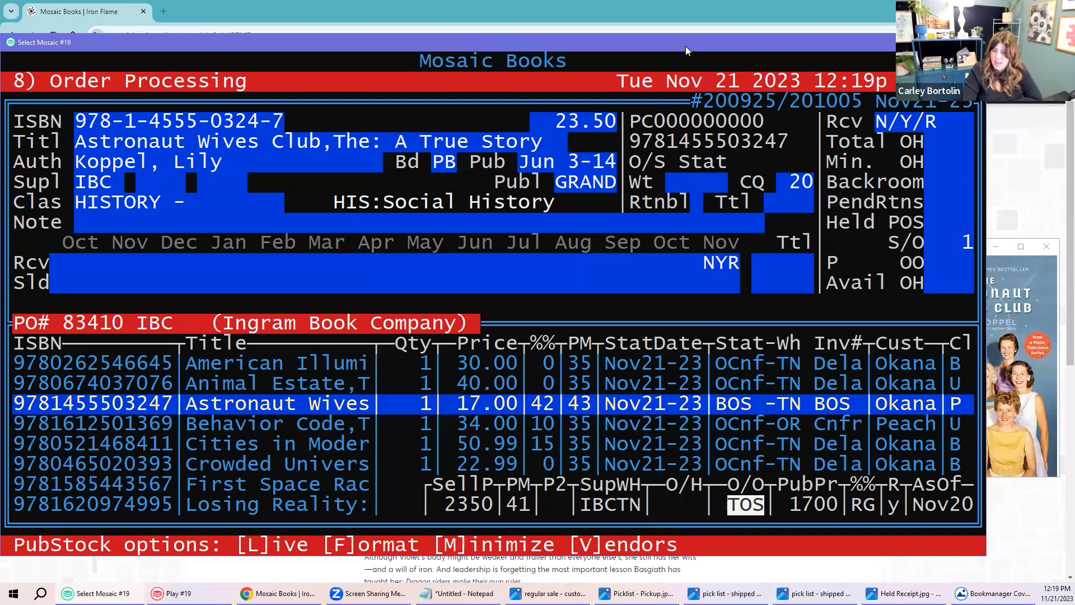
Step: Note Behavior Code's OR warehouse code, then close order 83410
key("Down")
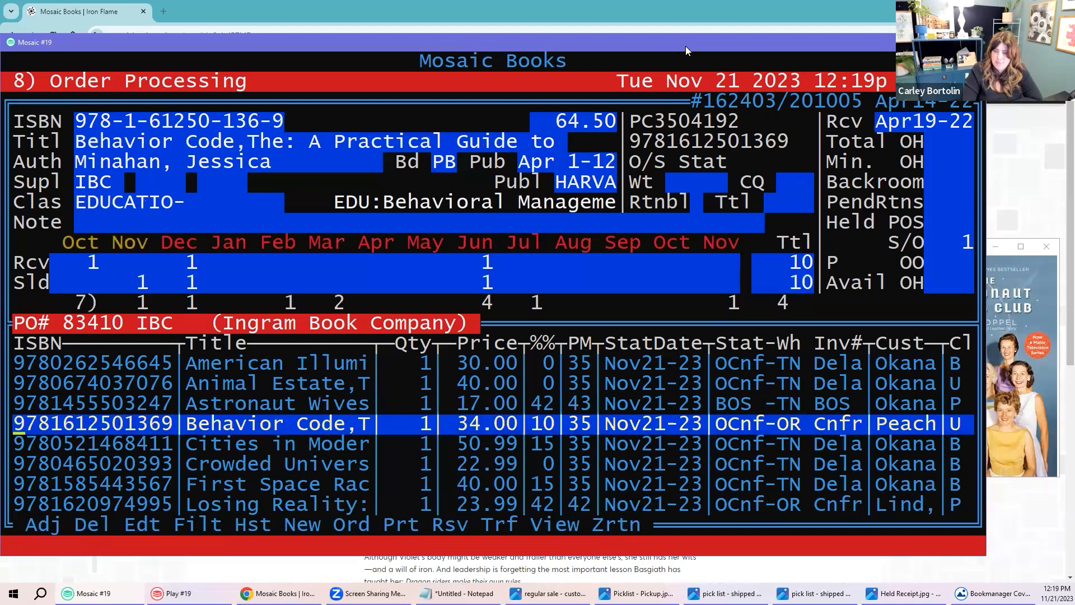
left_click_drag(724, 420, 793, 431)
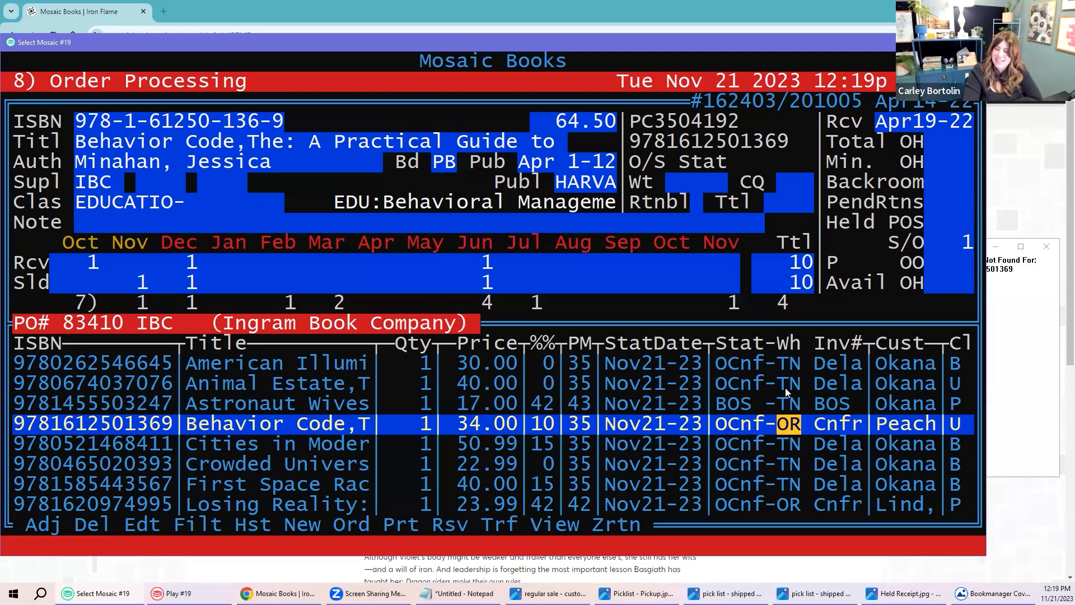
left_click(746, 464)
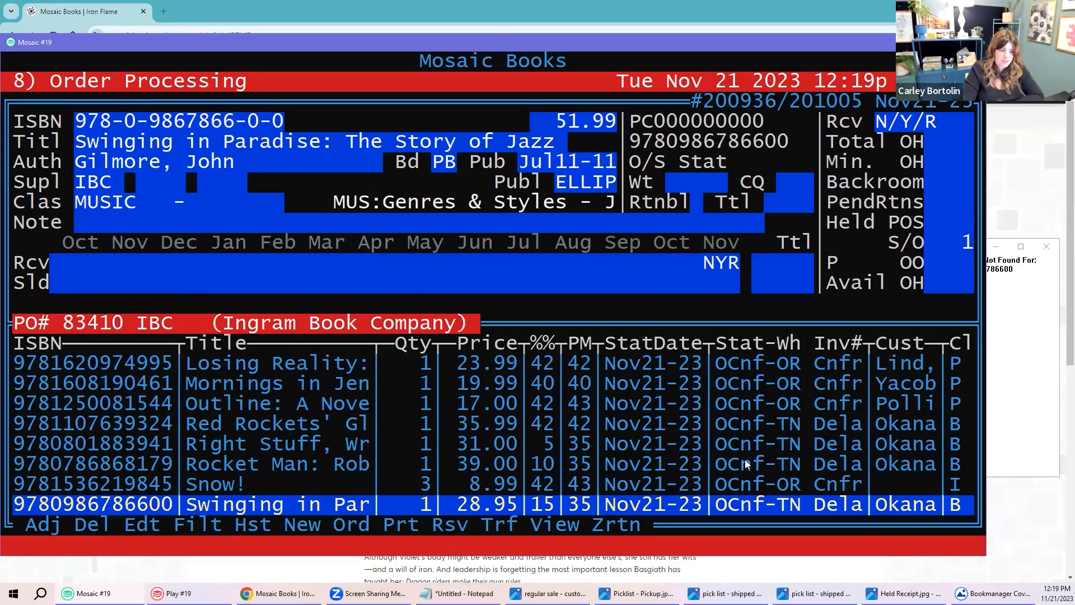
key("Escape")
Step: Move up to Nimbus order 83398, noting its Invcd status, then on to Jaguar order 83397
key("Up")
key("Up")
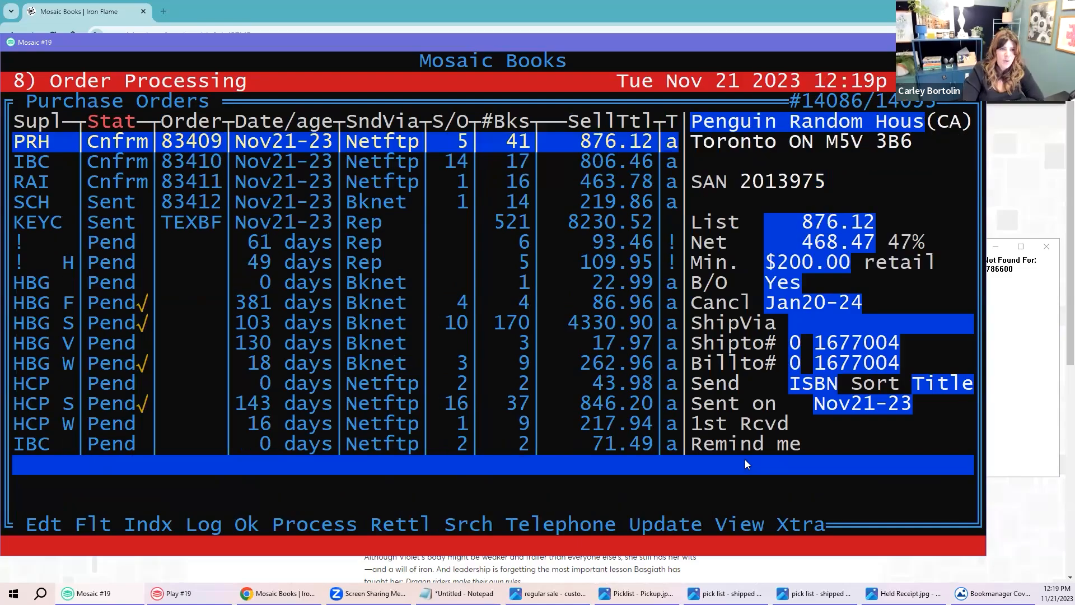
key("Up")
key("Up")
key("Up")
key("Up")
key("Up")
key("Up")
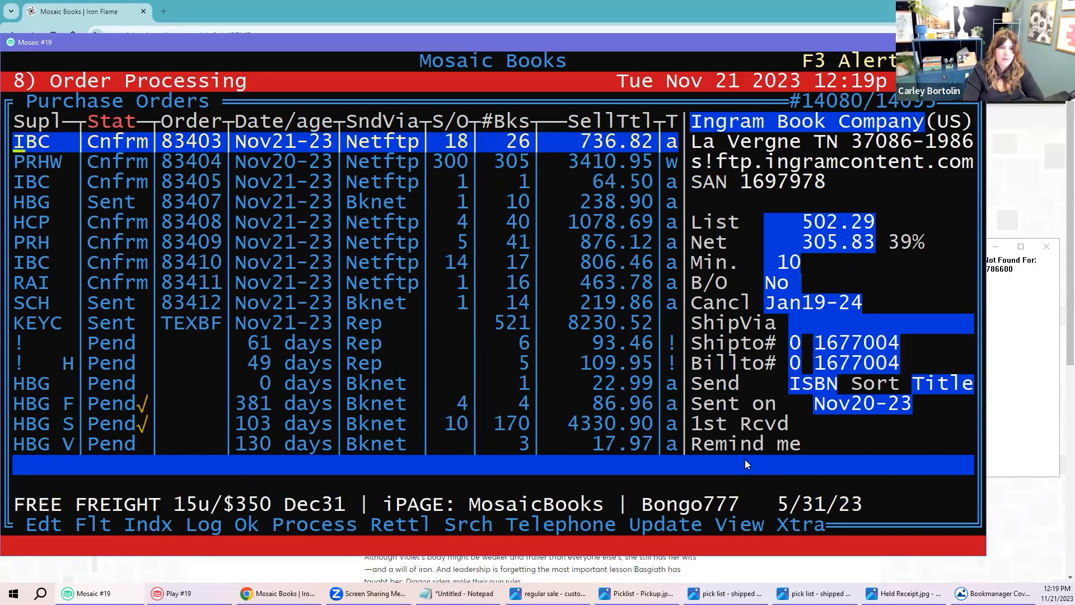
key("Up")
key("Up")
key("Up")
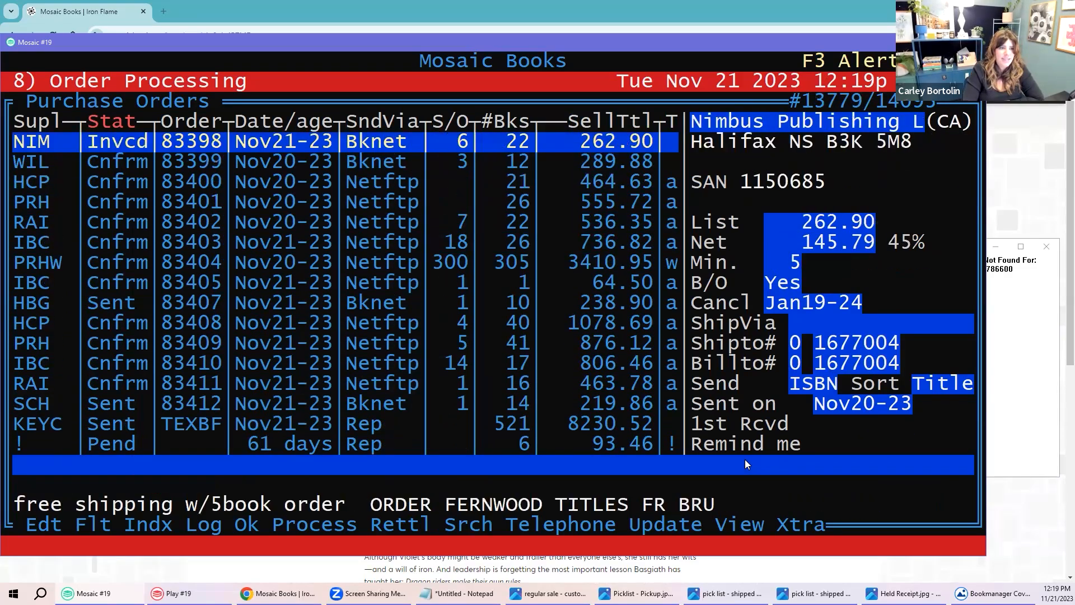
left_click_drag(93, 142, 143, 144)
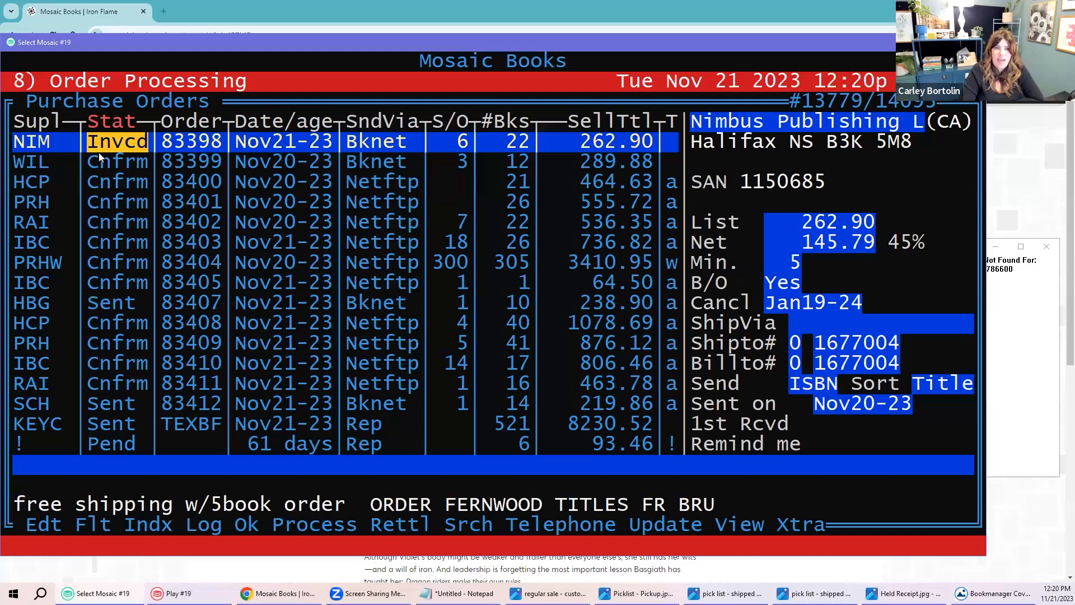
key("Up")
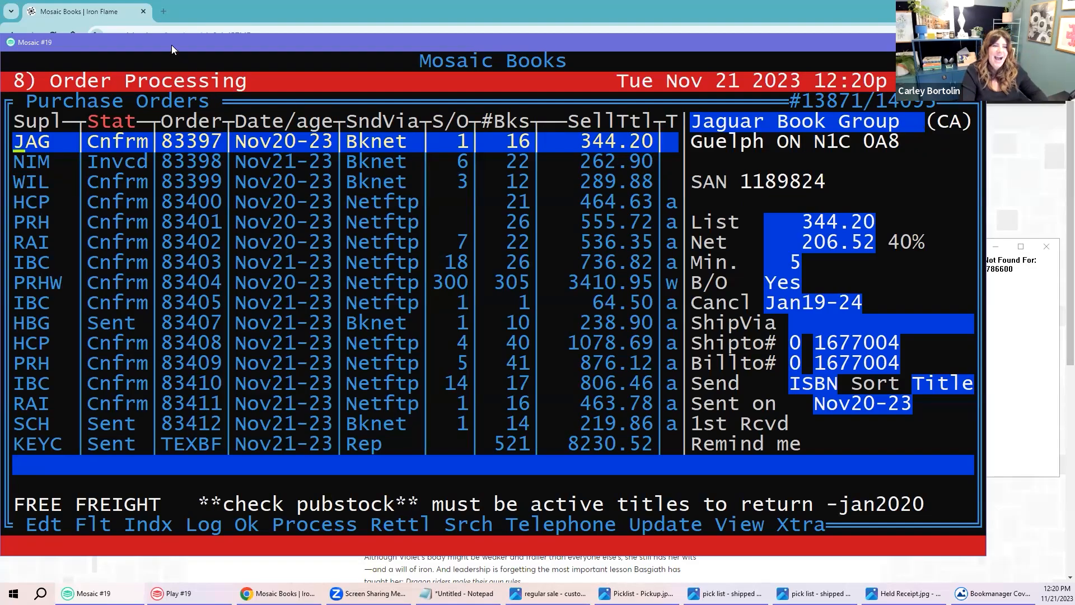
Step: Exit to the main menu and bring the Play #19 test database window forward, repositioned
key("Escape")
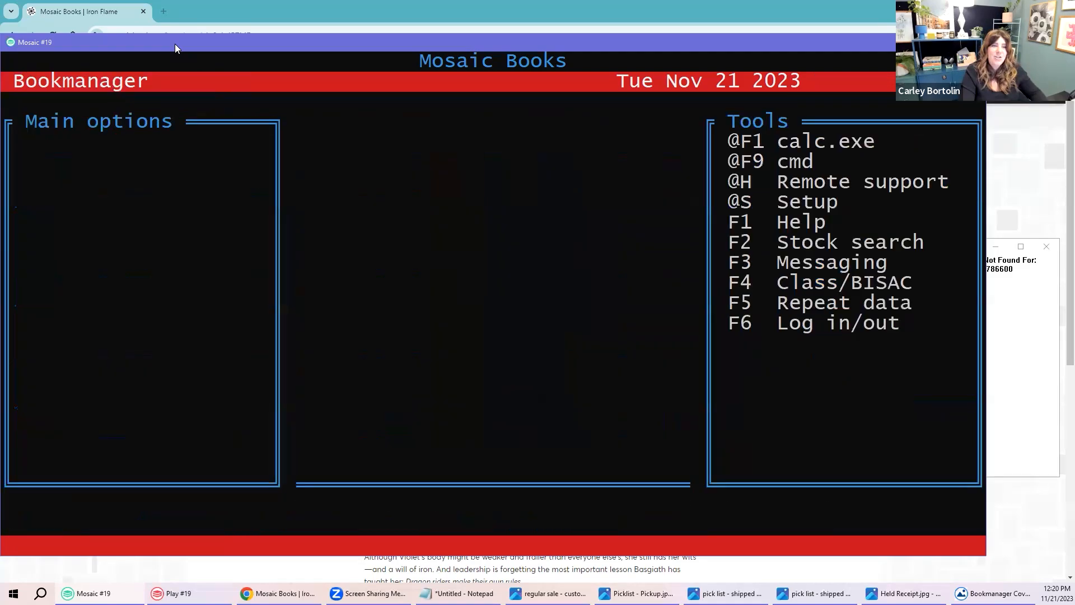
key("Escape")
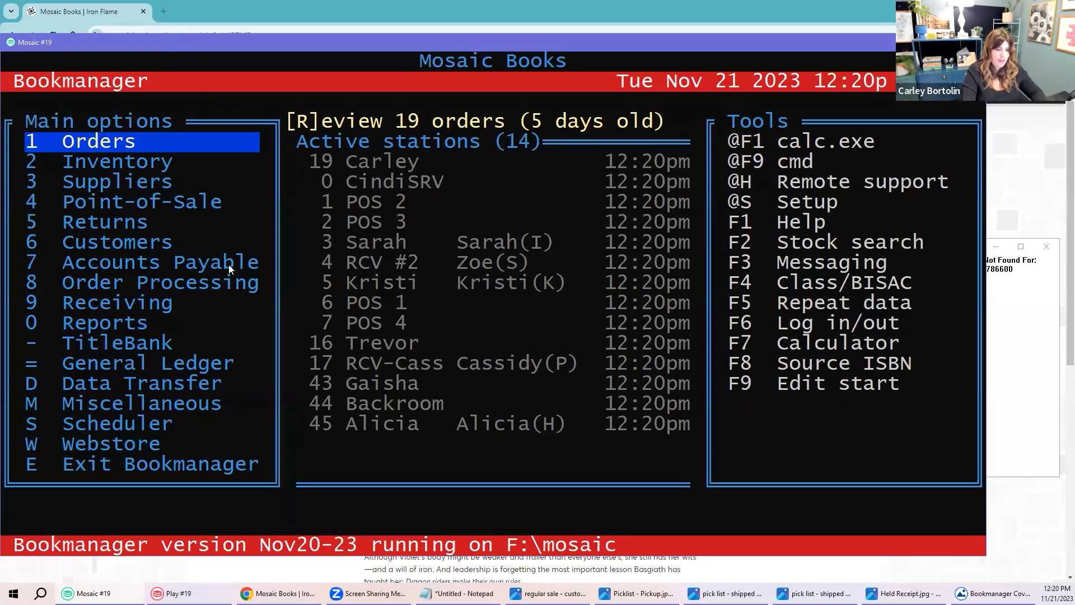
left_click(193, 593)
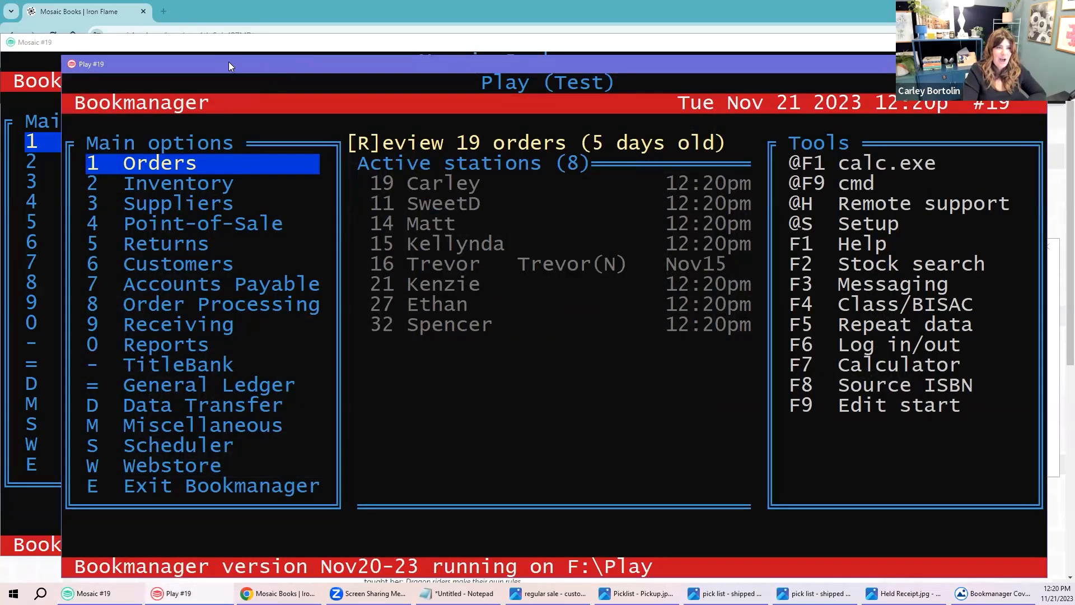
left_click_drag(228, 63, 172, 38)
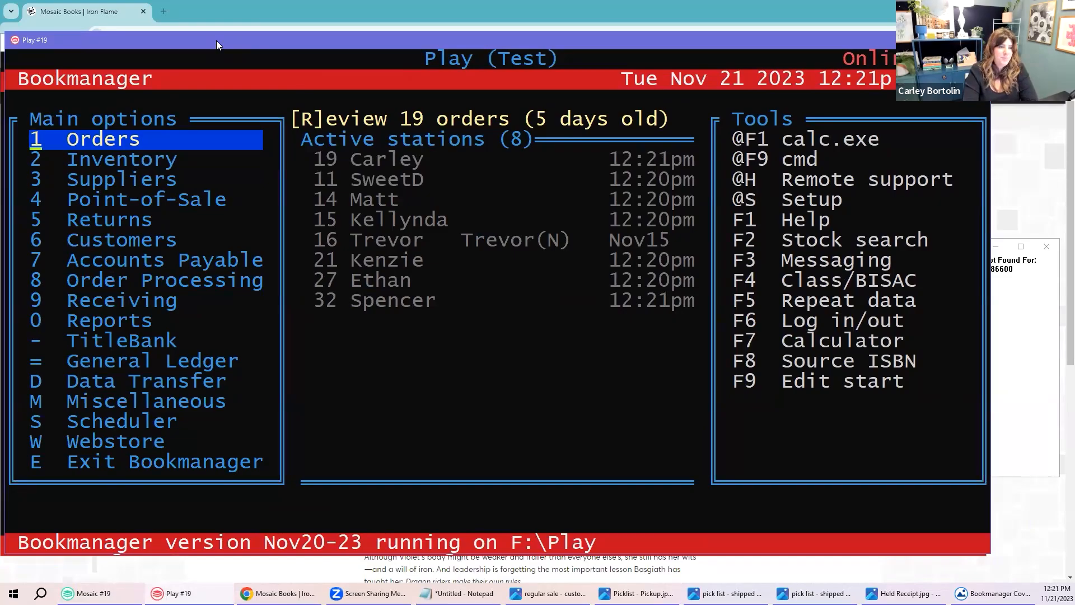
key("Down")
key("Down")
key("Down")
key("Down")
key("Down")
key("Down")
key("Down")
key("Down")
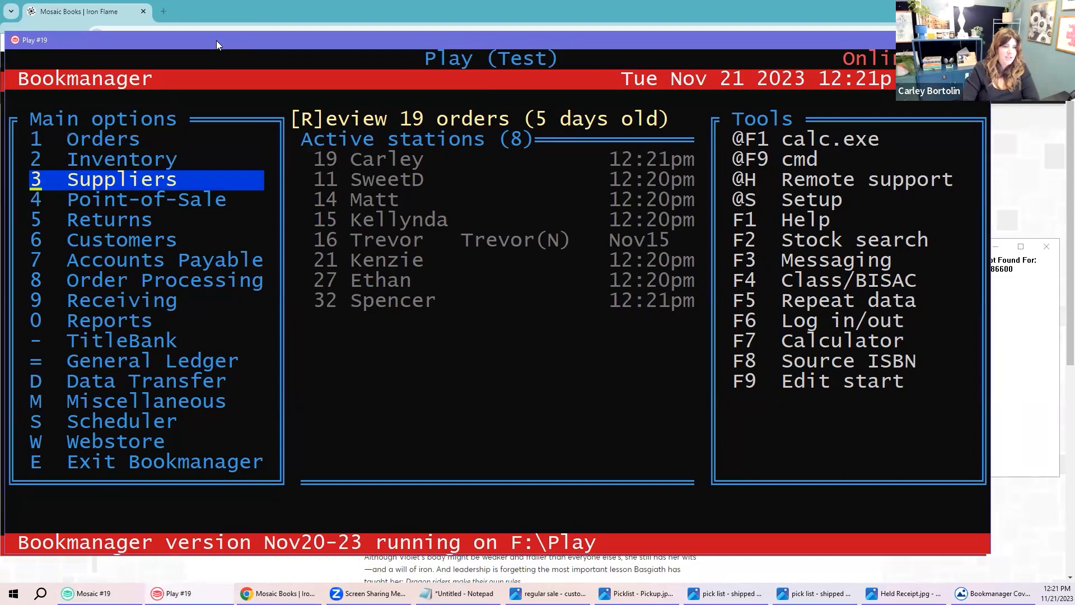
Step: Open 9 Receiving from the test database's Main options
key("Return")
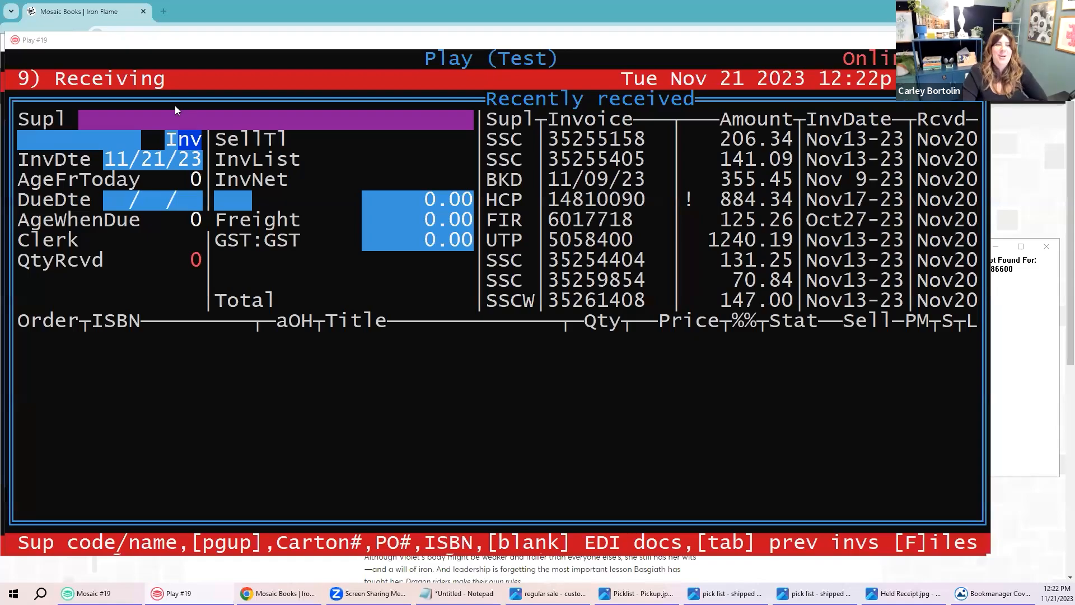
left_click(93, 48)
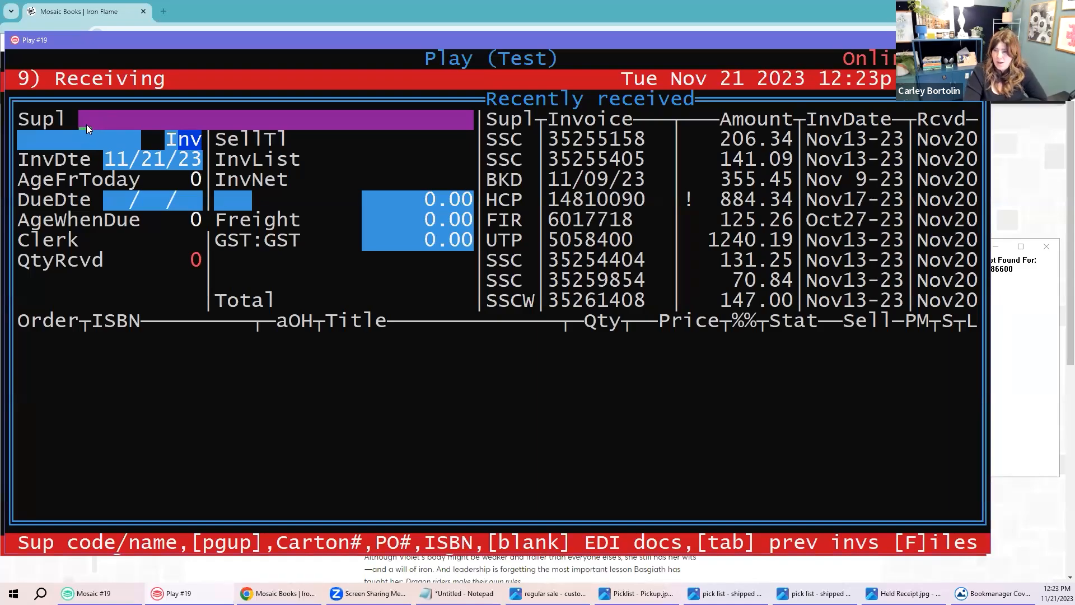
type("00000798081829939038")
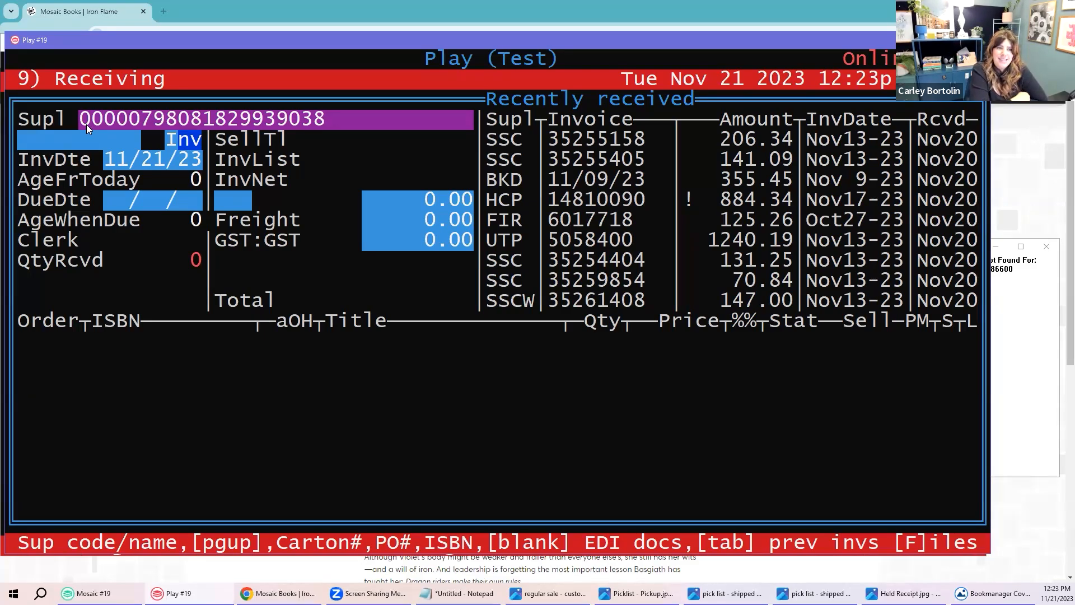
key("Return")
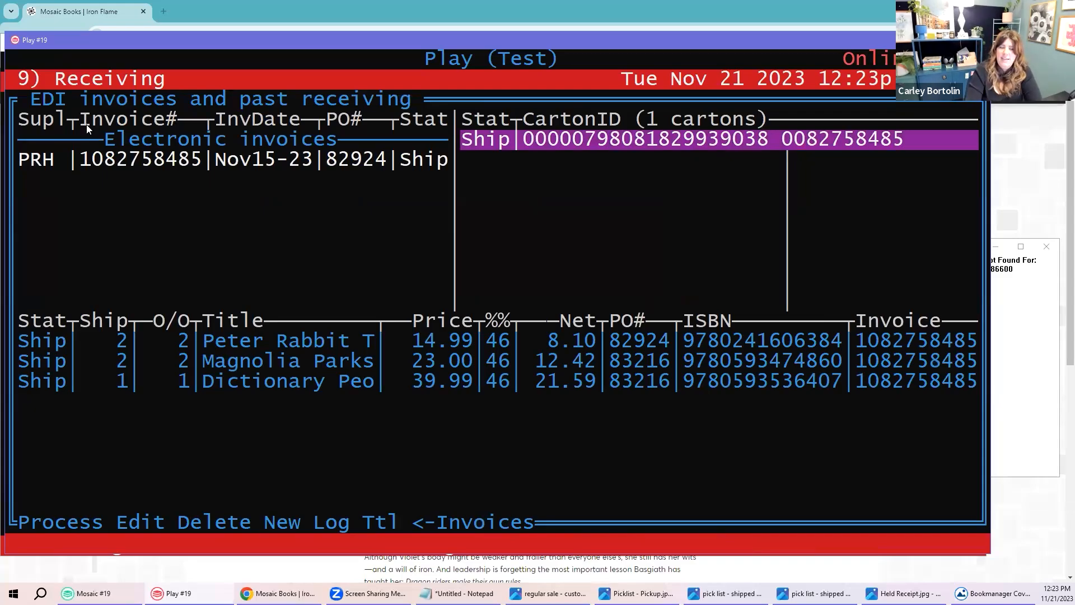
left_click_drag(485, 142, 719, 143)
left_click_drag(87, 160, 312, 162)
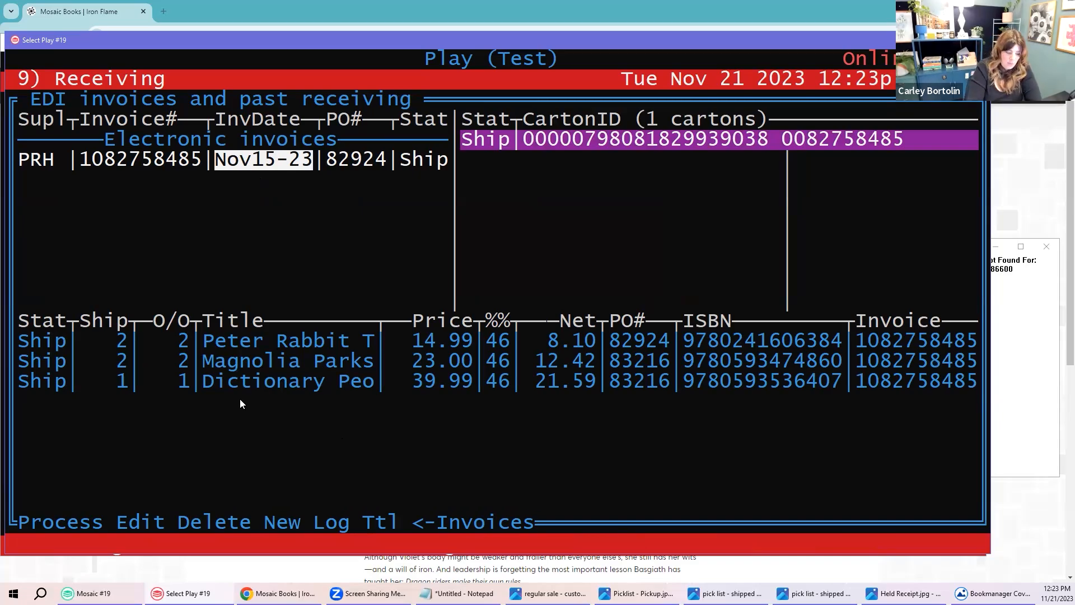
Step: Process the EDI invoice, start receiving, and fill the waiting Magnolia Parks customer order
key("p")
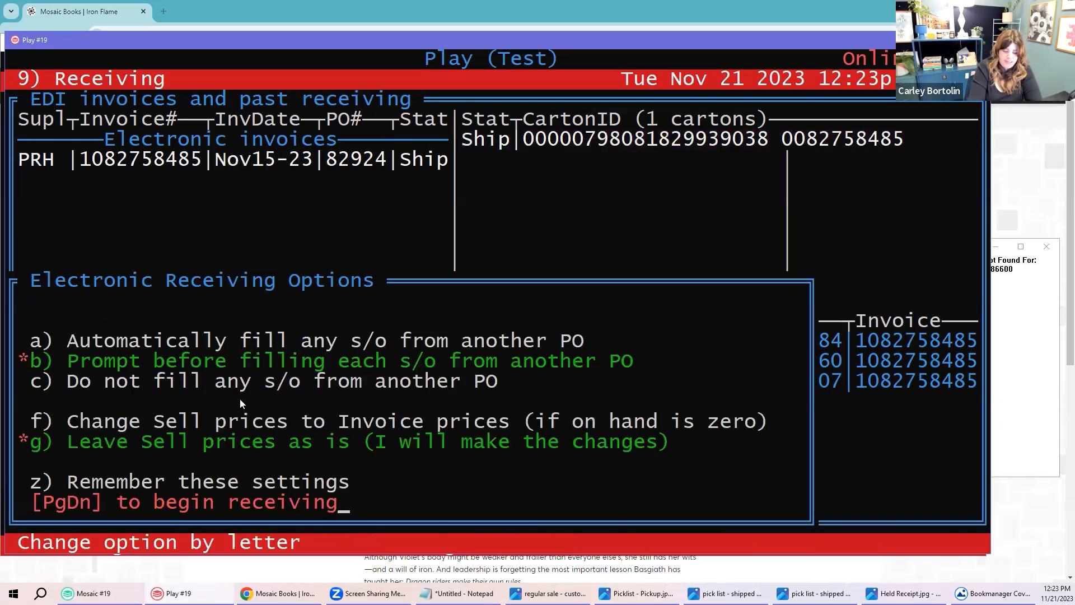
key("Page_Down")
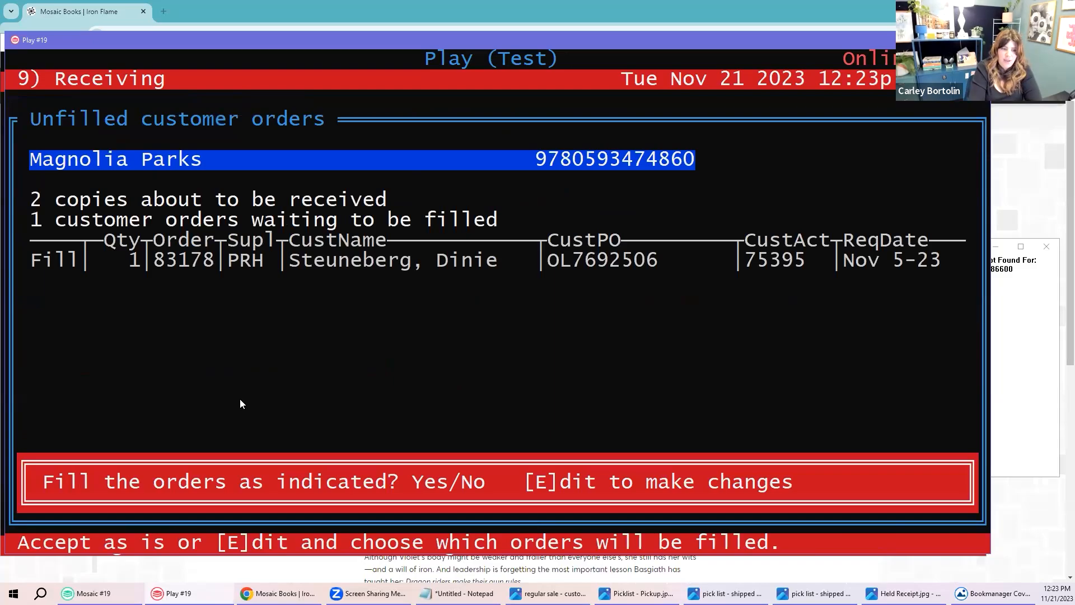
key("y")
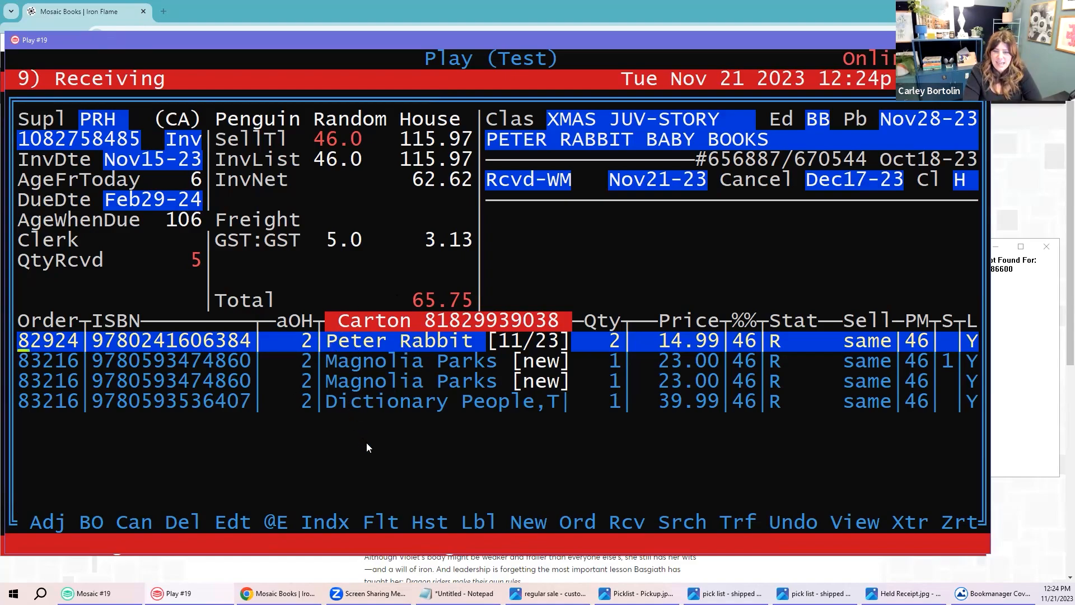
Step: Review the received lines, comparing the two single-copy Magnolia Parks lines
key("Down")
key("Down")
key("Down")
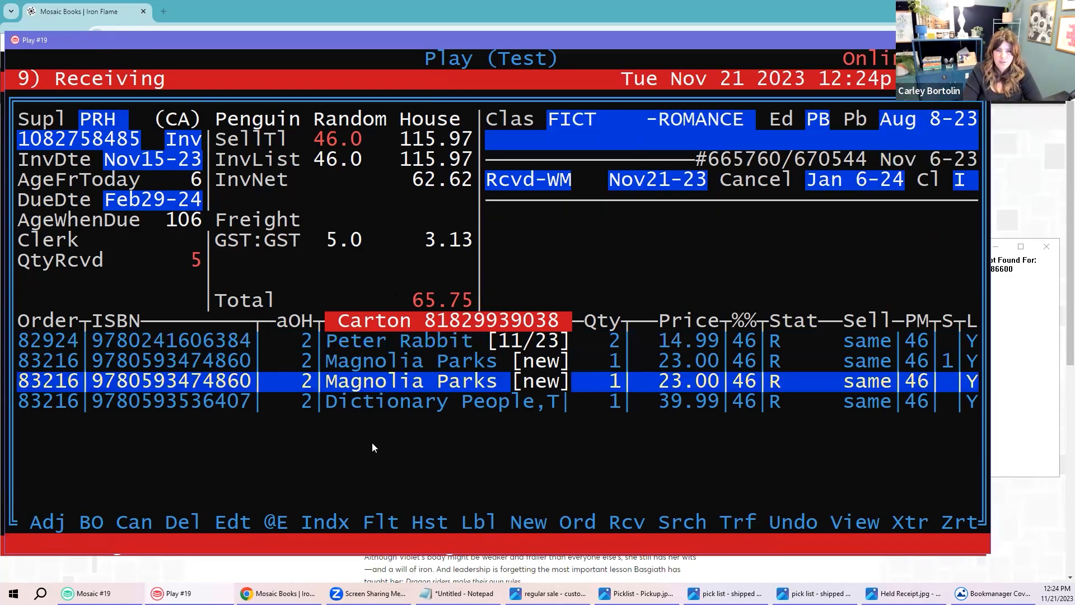
key("Up")
key("Up")
key("Up")
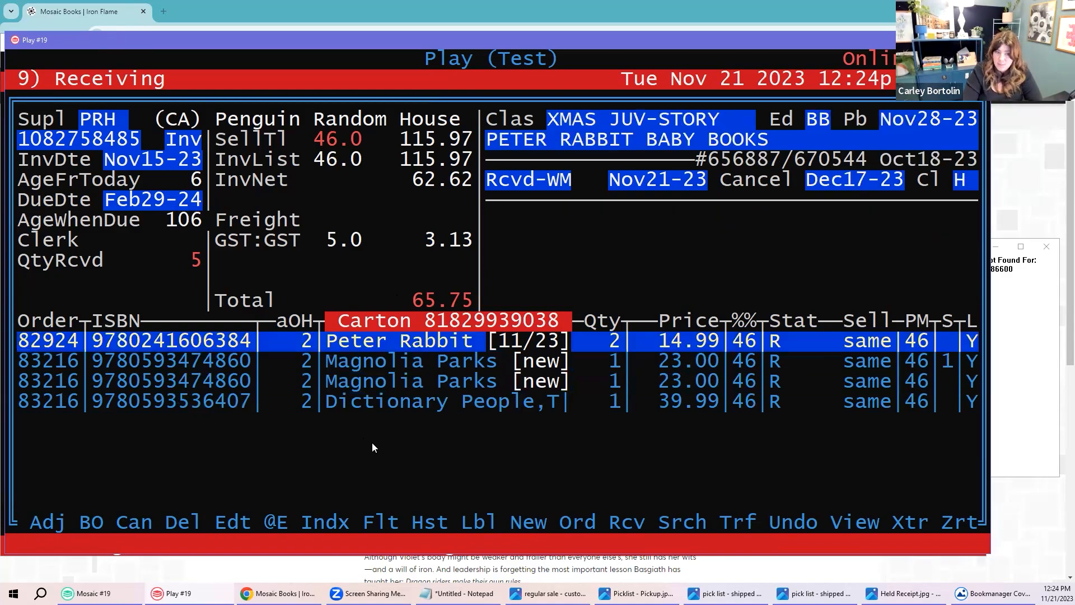
key("Down")
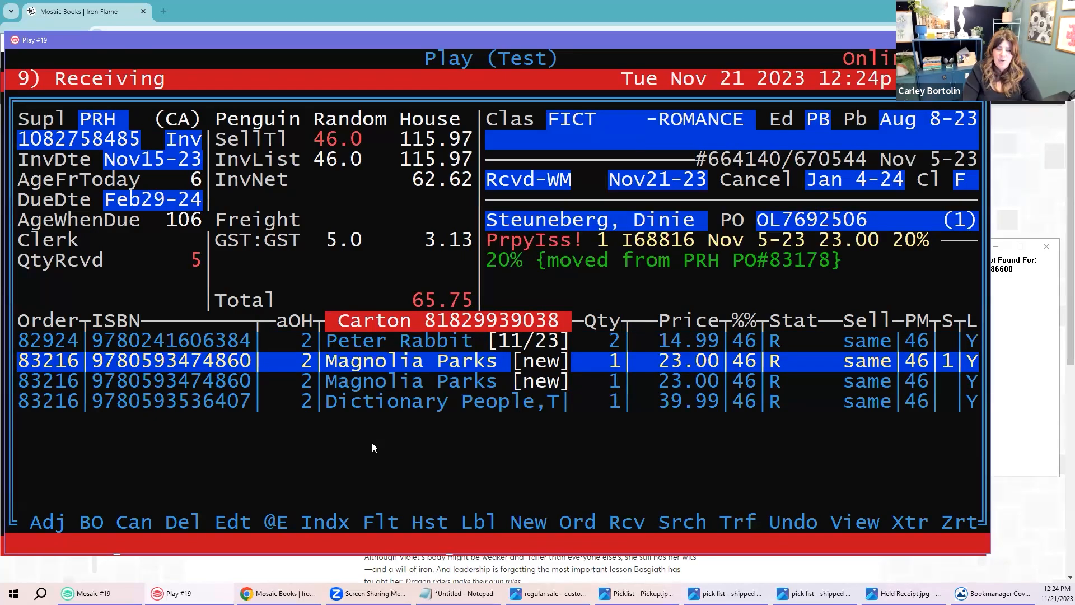
key("Down")
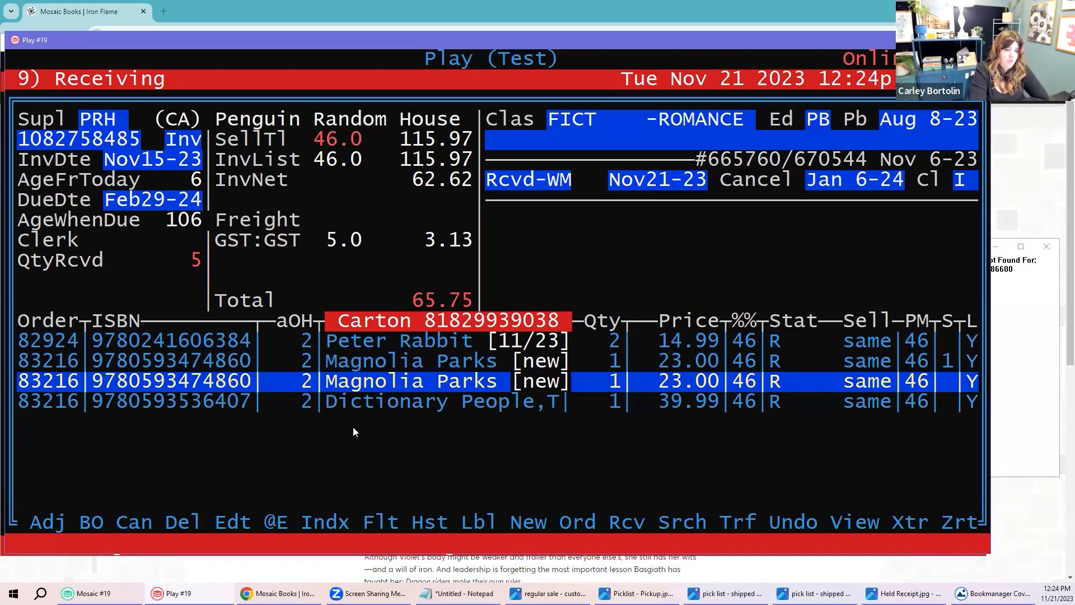
Step: Choose Reconcile invoice from the extra invoice options
key("x")
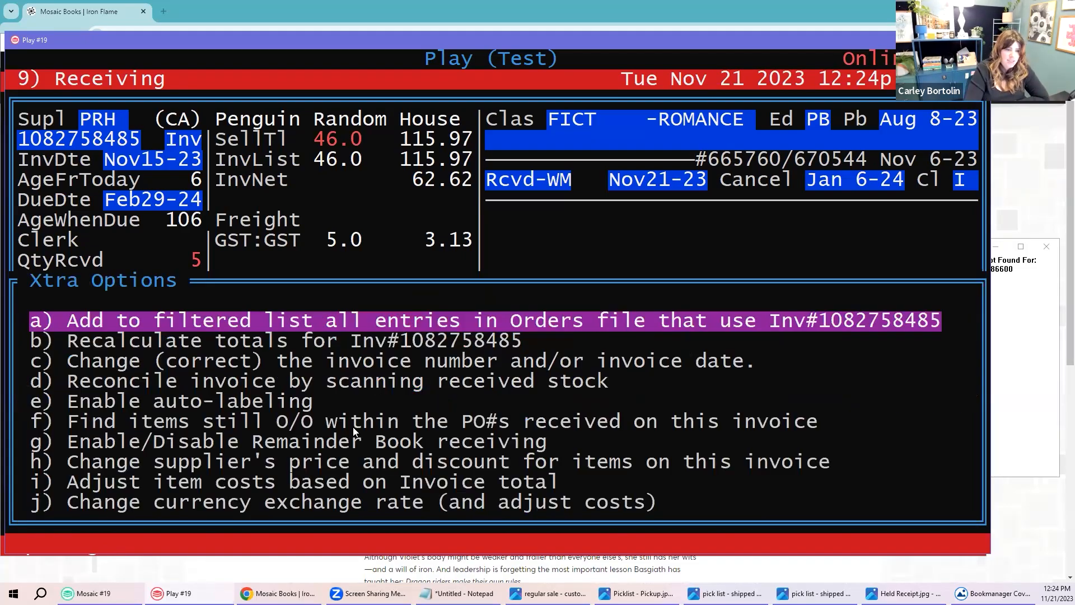
key("Down")
key("Down")
key("Down")
key("Down")
key("Up")
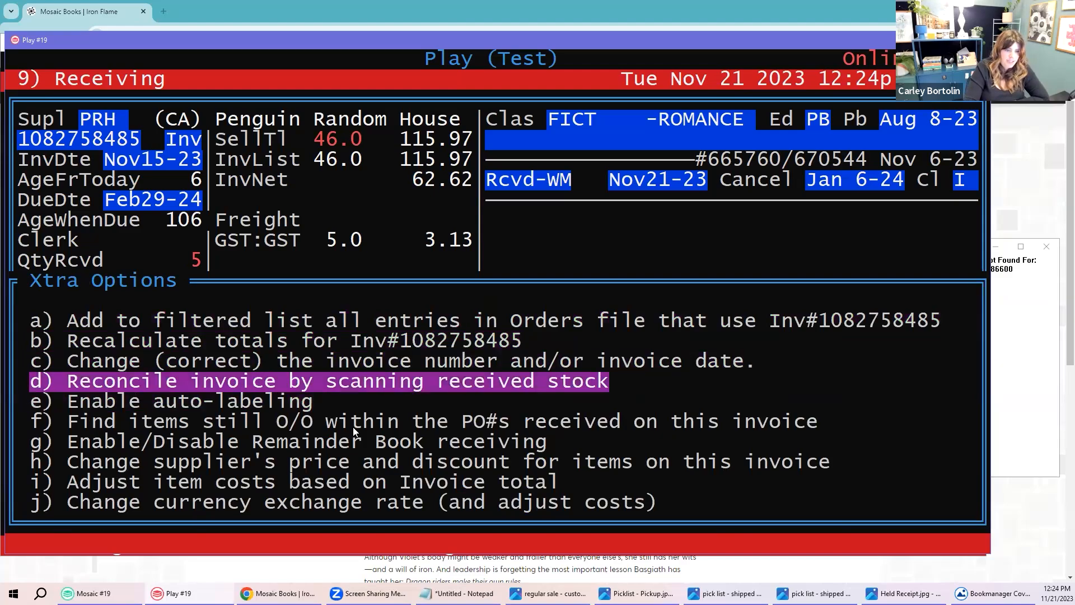
key("Return")
key("n")
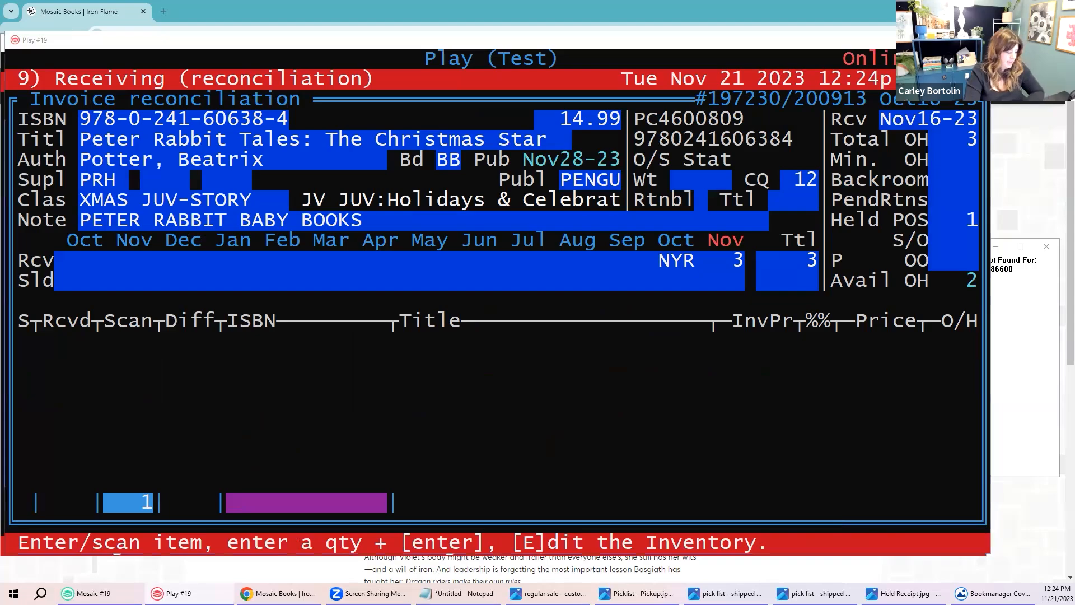
left_click(242, 508)
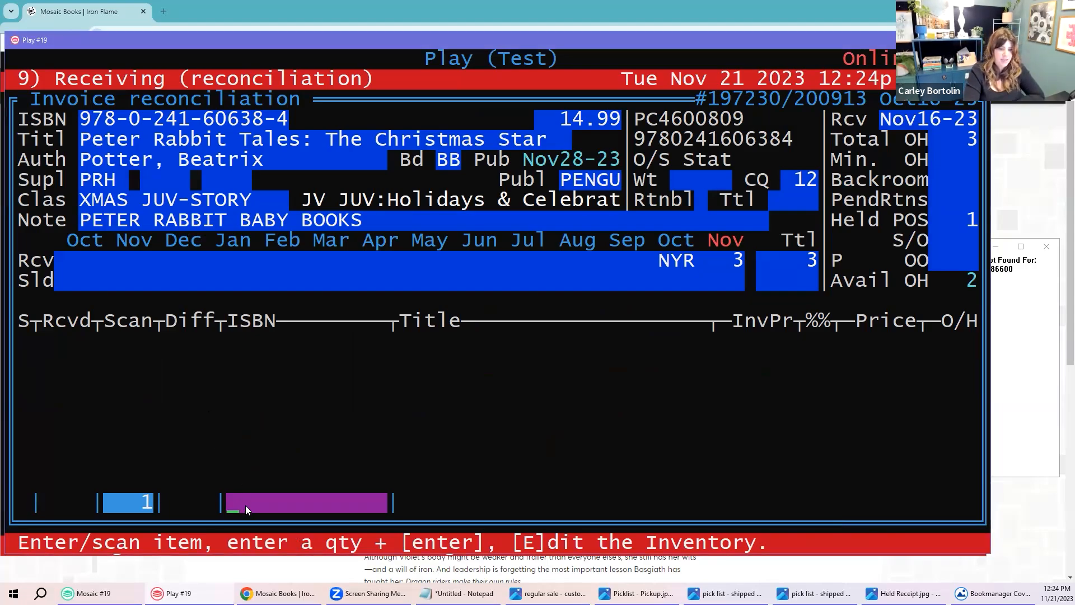
type("9780241606384")
key("Return")
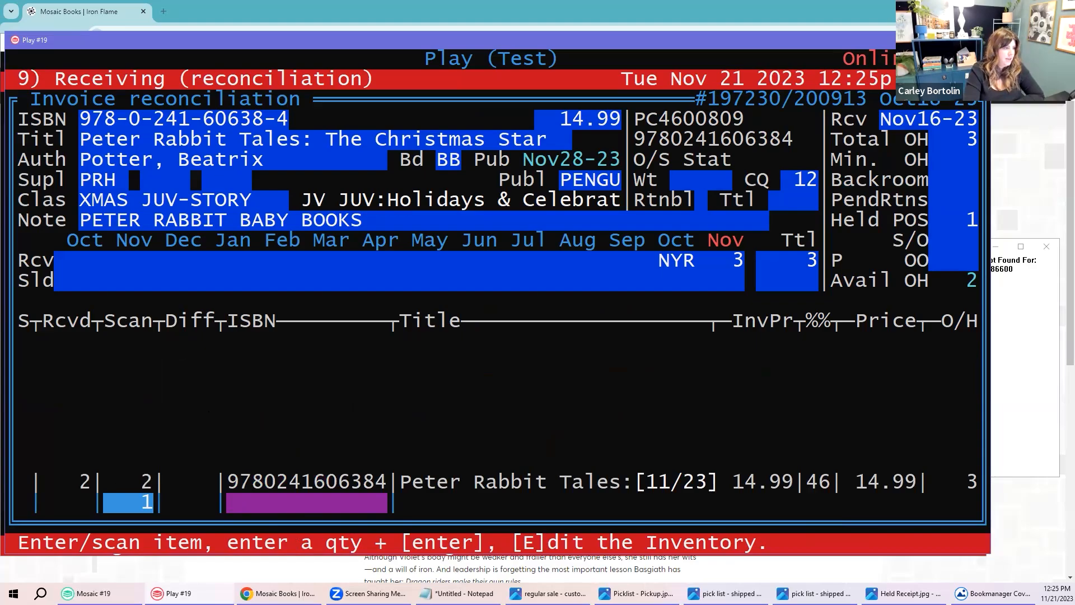
left_click(241, 394)
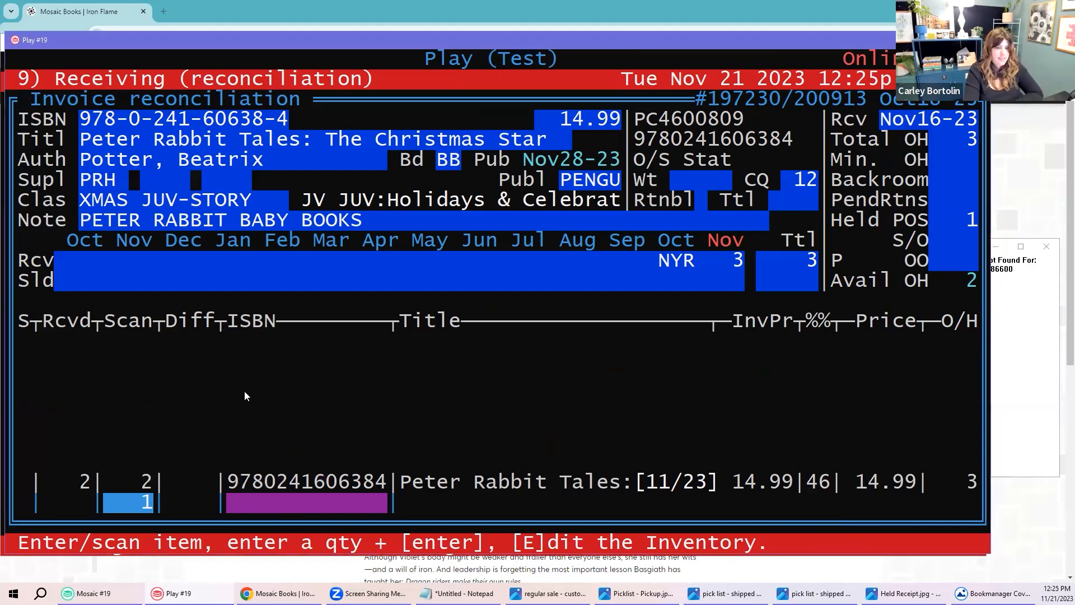
type("9780593474860")
key("Return")
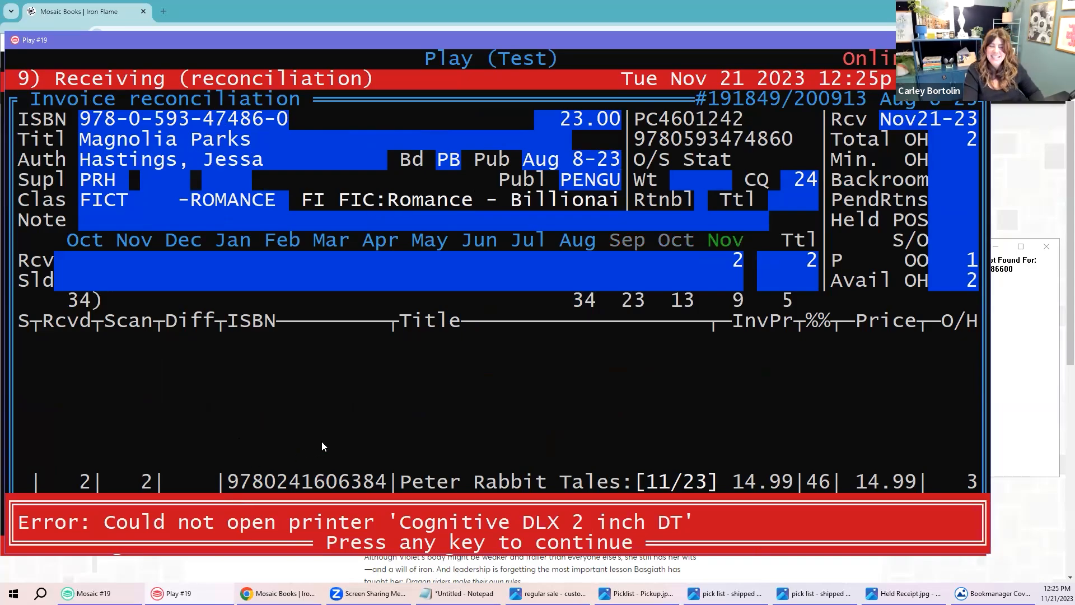
key("Return")
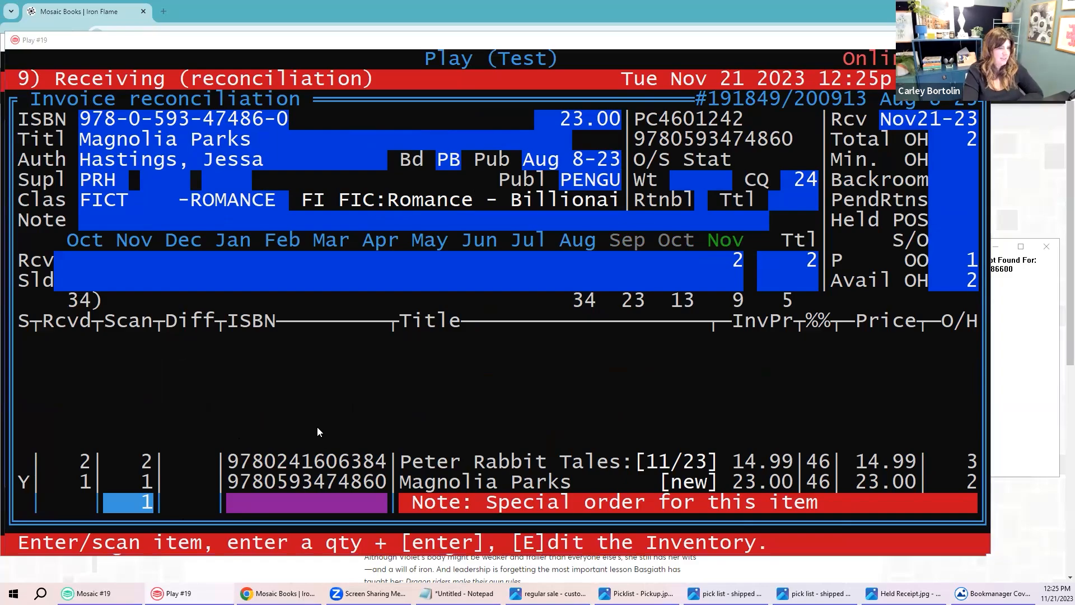
left_click(295, 466)
type("9780593536407")
key("Return")
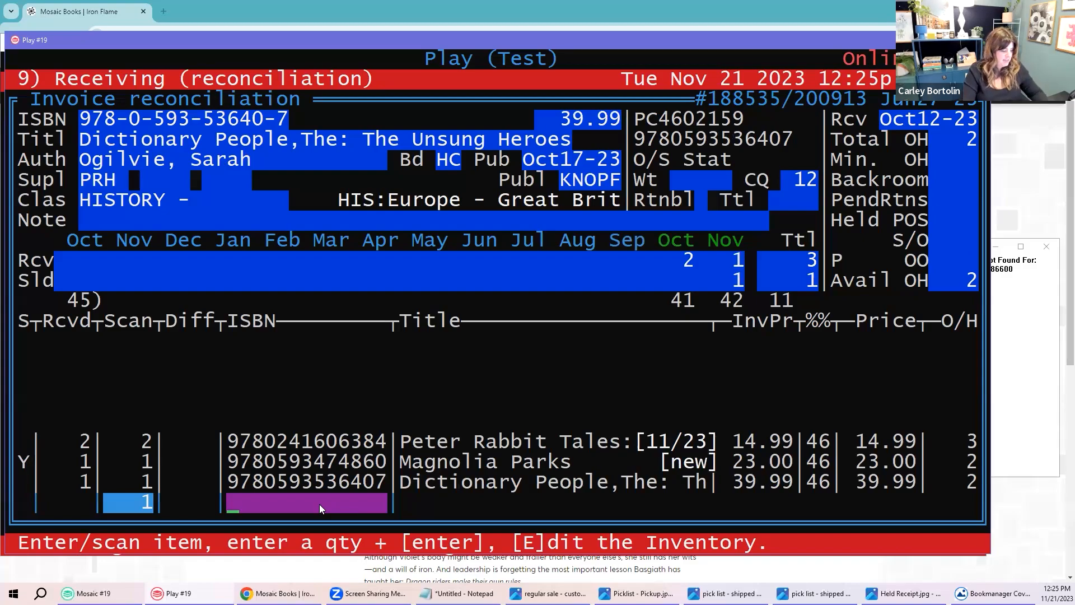
key("Escape")
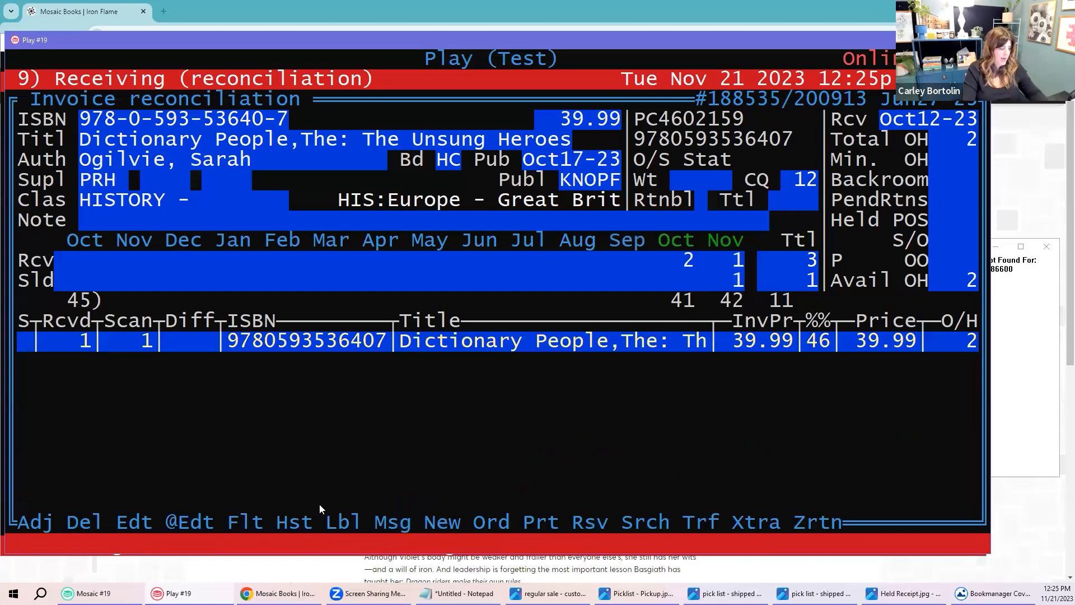
key("Escape")
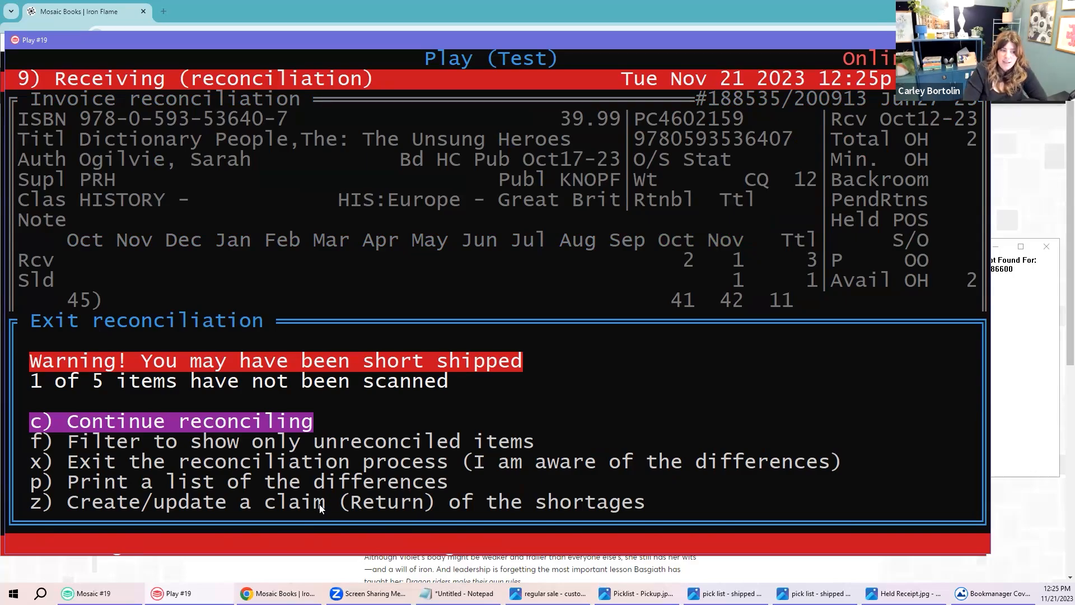
Step: Show only items with differences and claim a one-copy return for Magnolia Parks as billed but not shipped
key("Down")
key("Return")
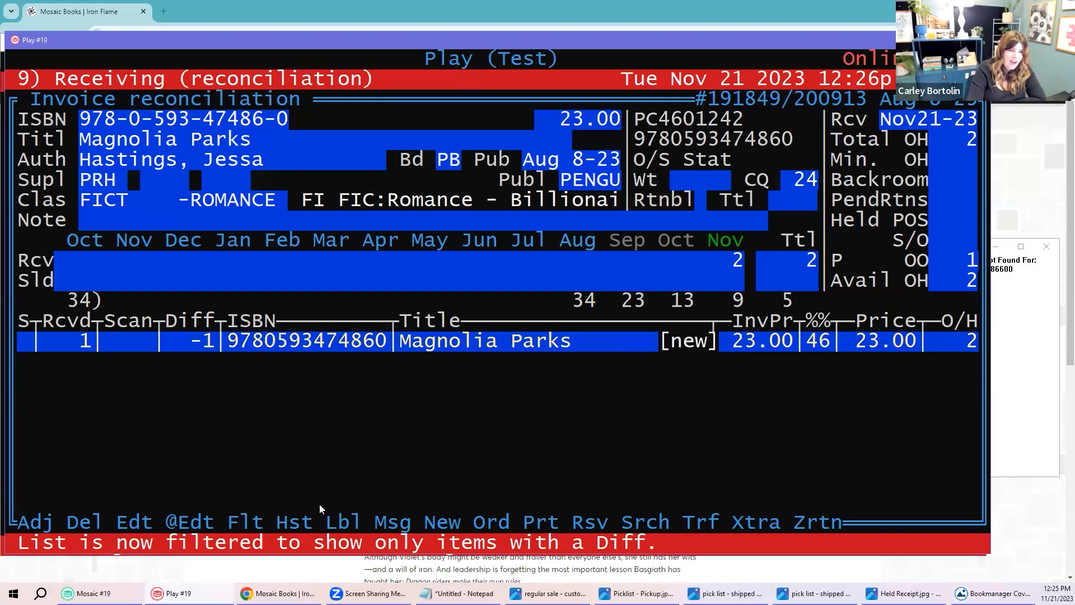
key("z")
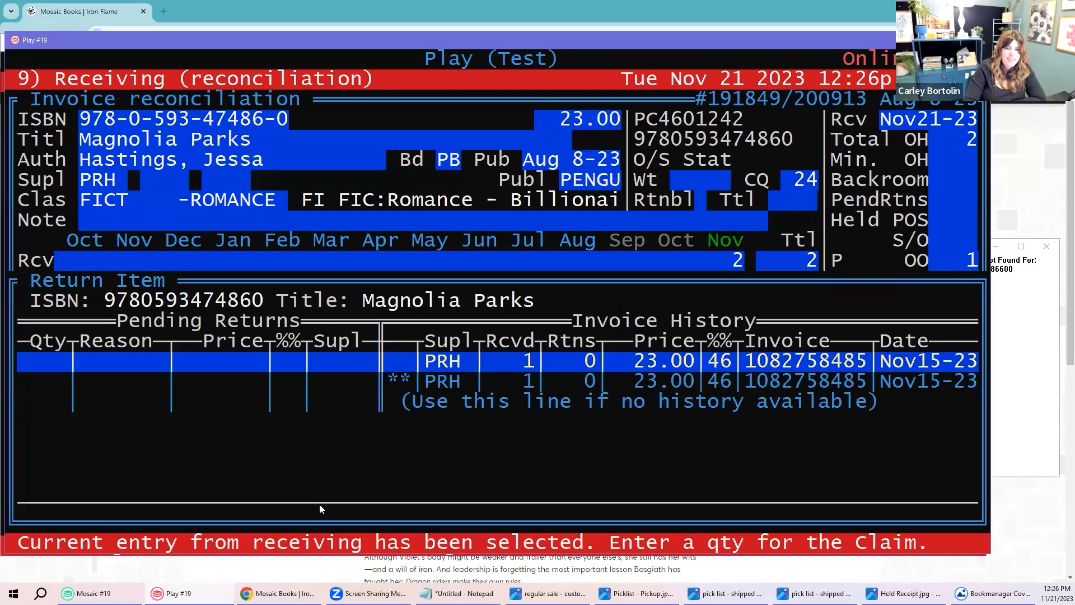
type("1")
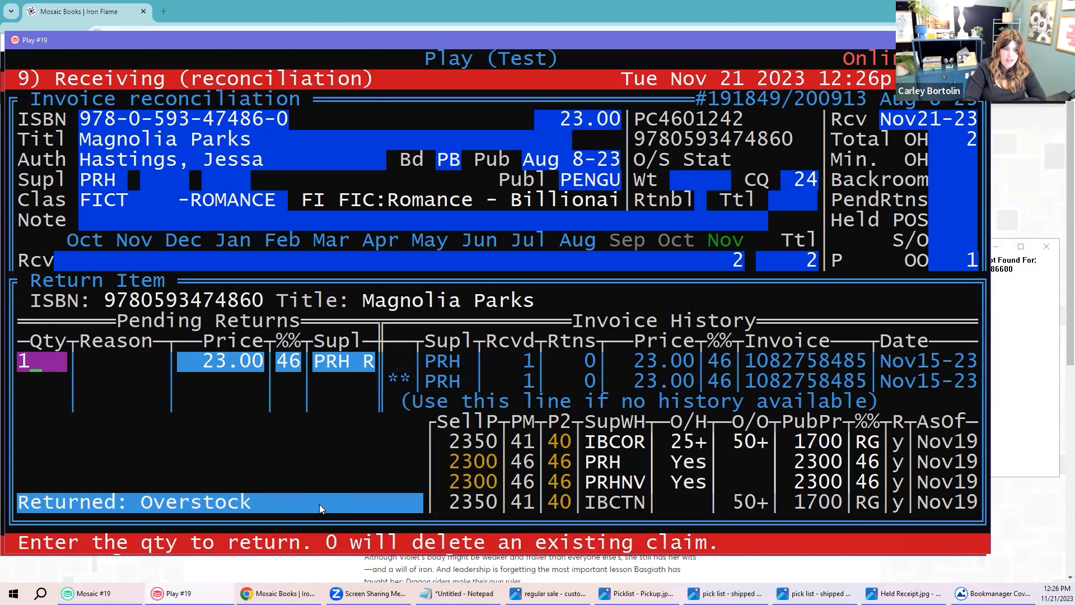
key("Return")
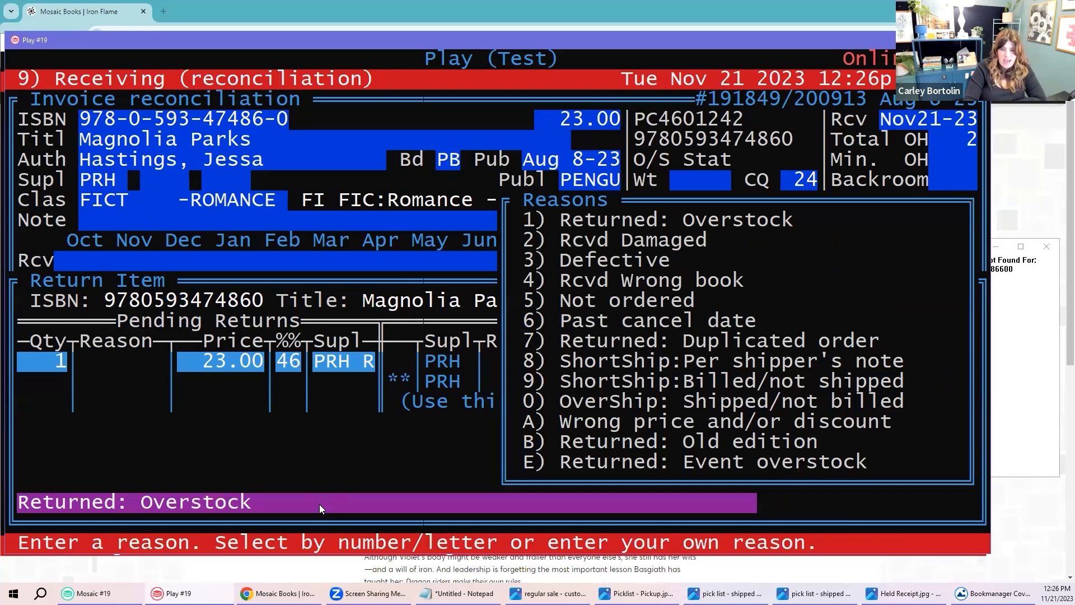
type("9")
key("Return")
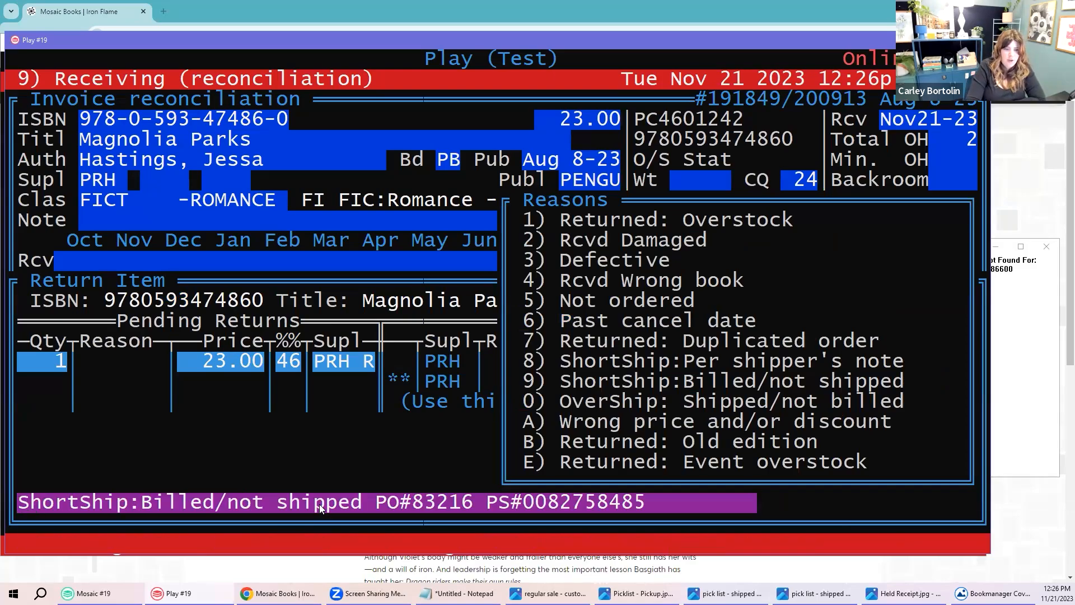
key("Return")
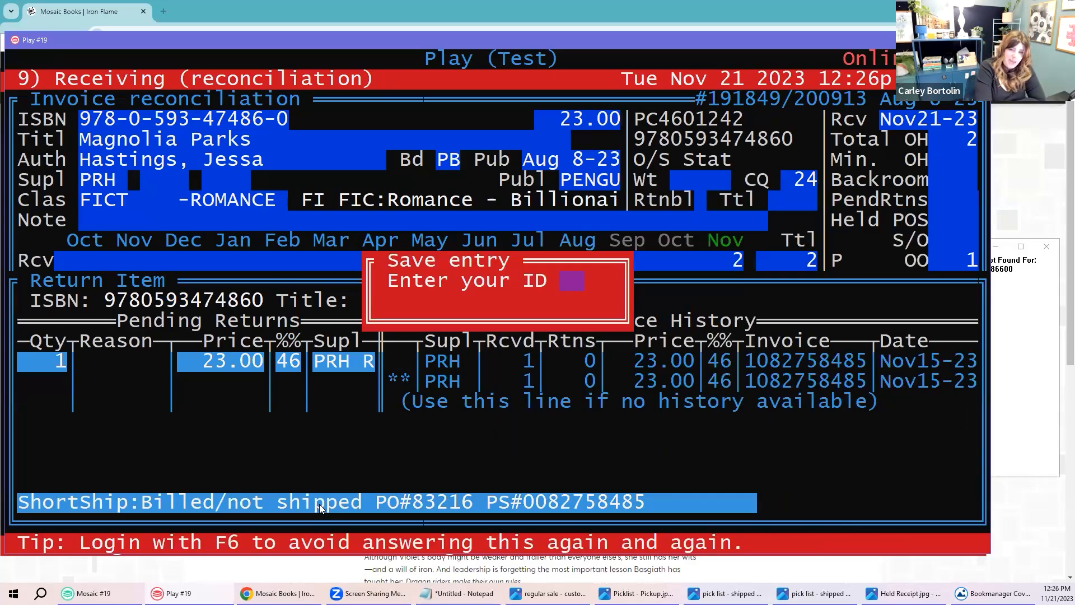
key("Return")
key("Return")
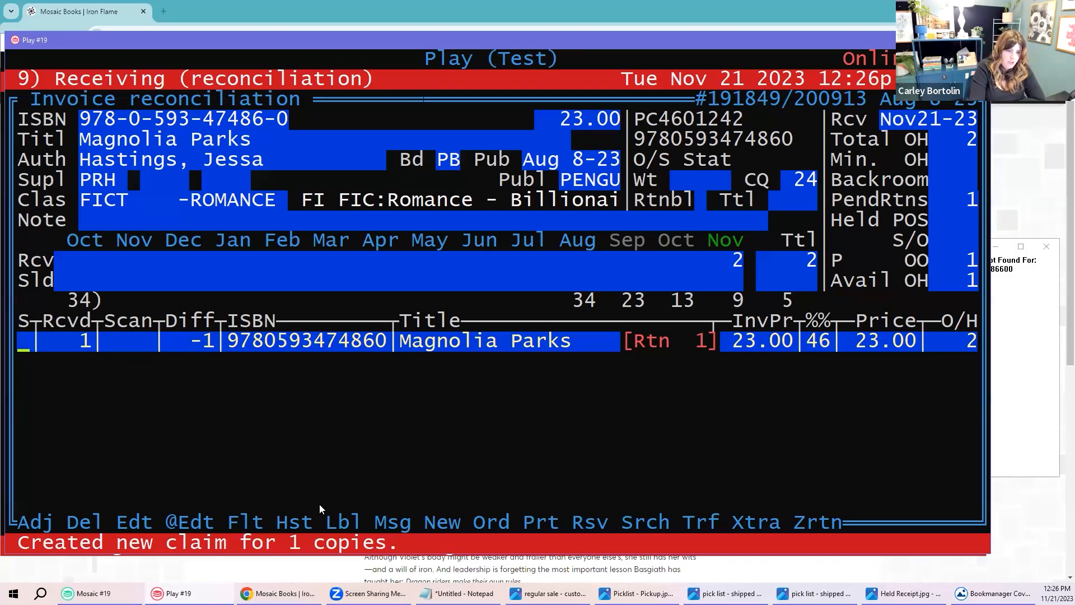
Step: Order one copy of Magnolia Parks for stock and save it with the clerk ID
type("o1")
key("Return")
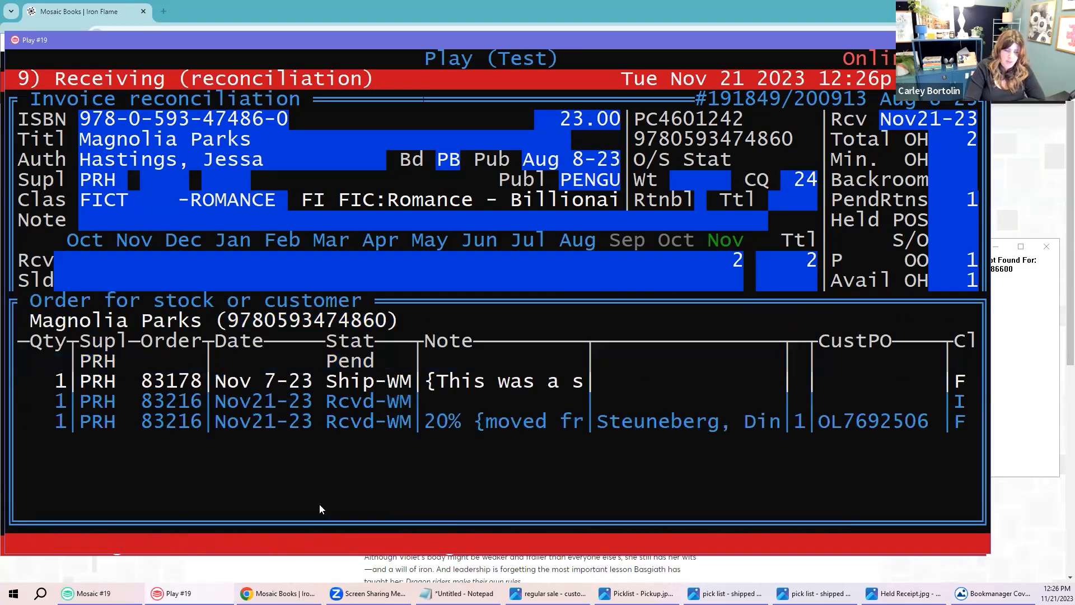
key("F10")
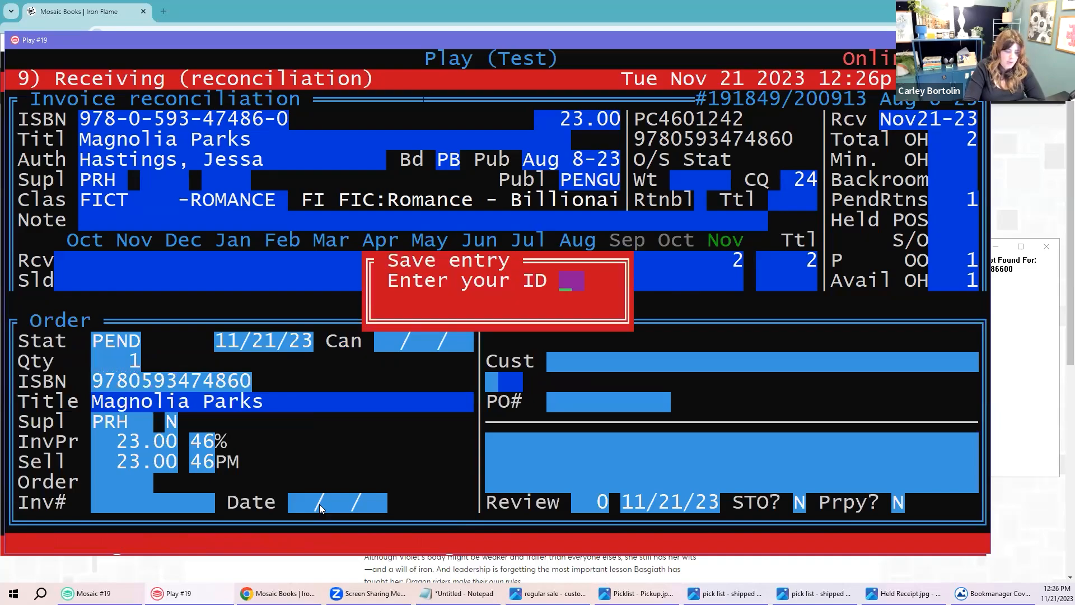
type("V")
key("Return")
key("Return")
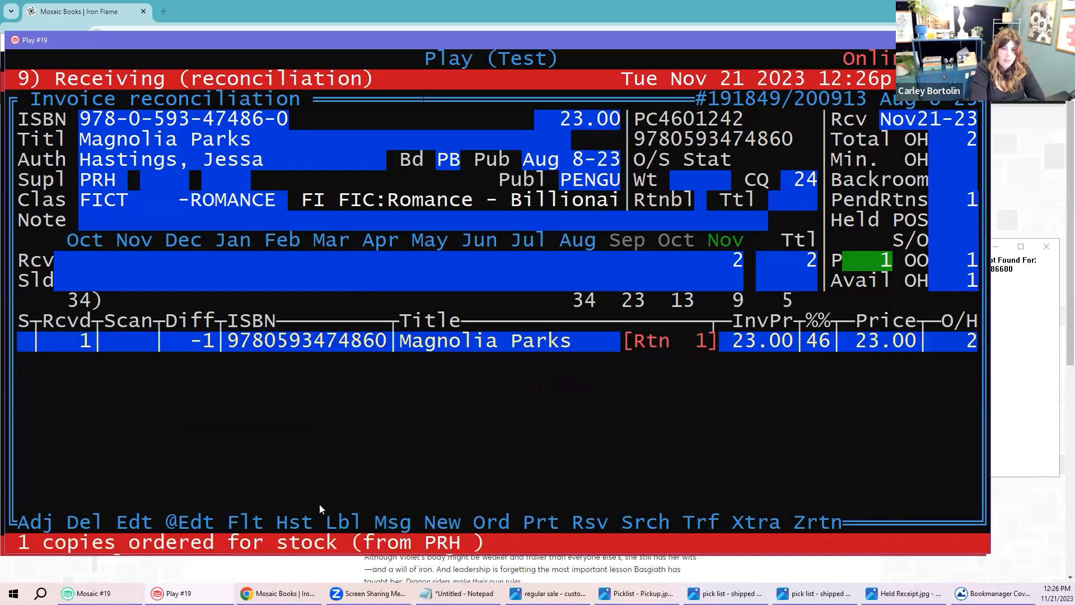
Step: Exit reconciliation for this invoice despite the remaining differences
key("Escape")
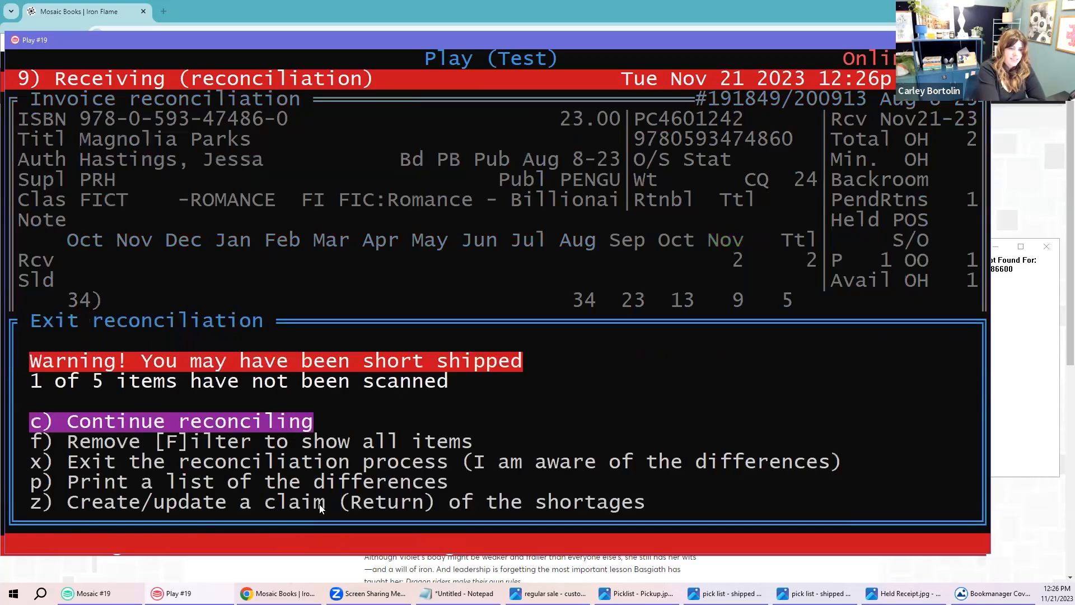
key("Down")
key("Down")
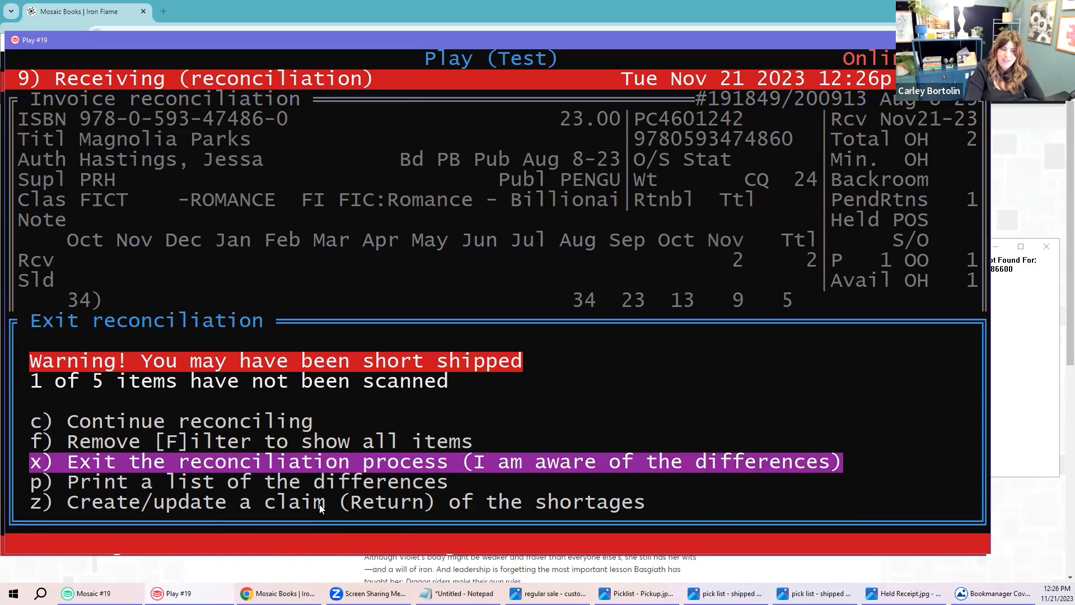
key("Return")
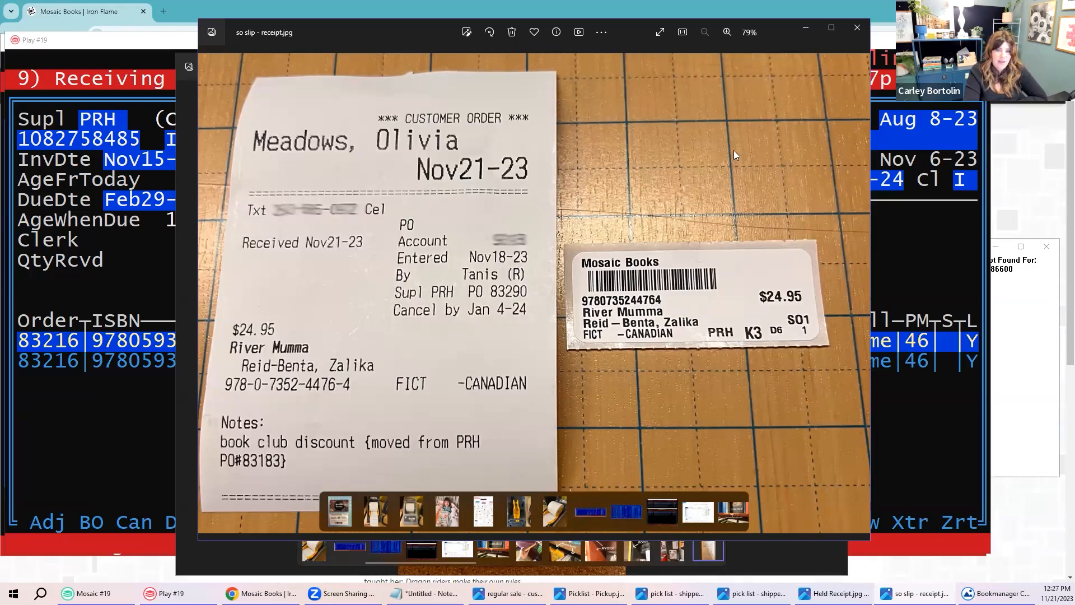
Step: Close the order receipt, example, pick list and slip photos to reveal the Receiving screen
left_click(857, 27)
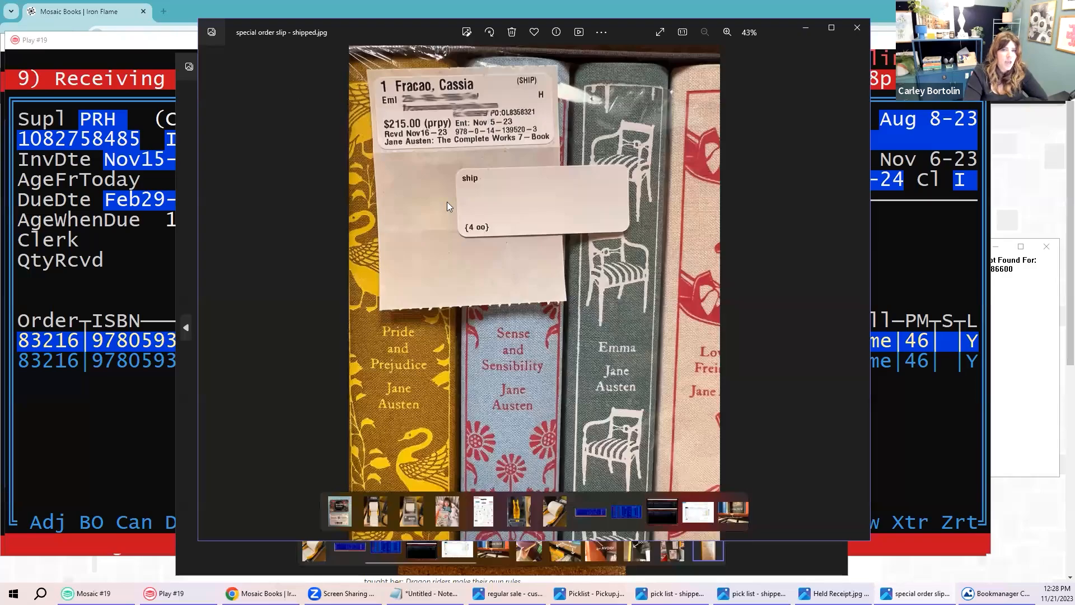
left_click(860, 26)
left_click(857, 28)
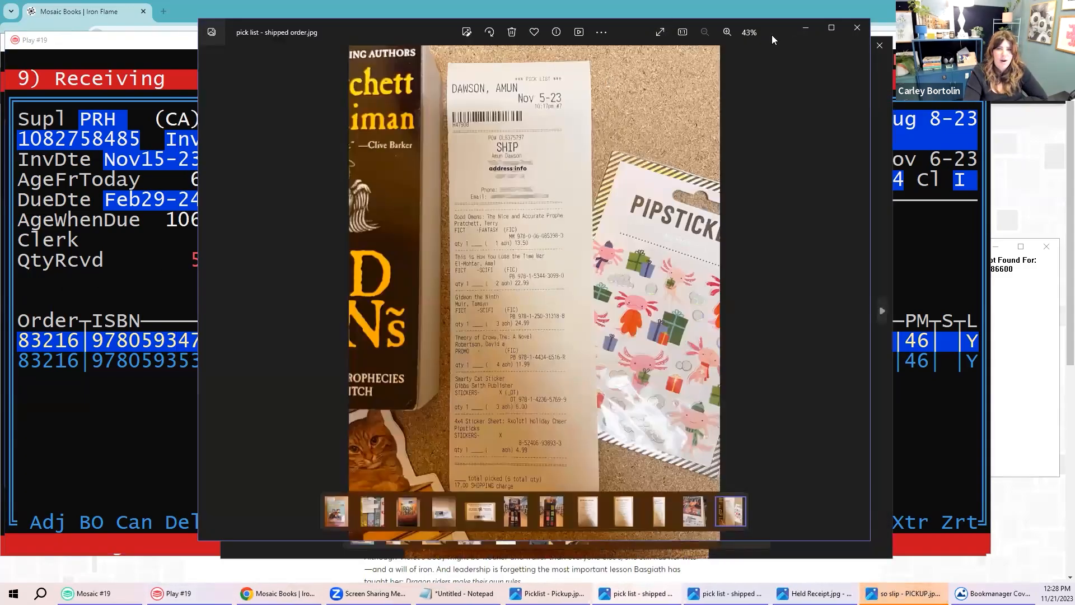
left_click(857, 27)
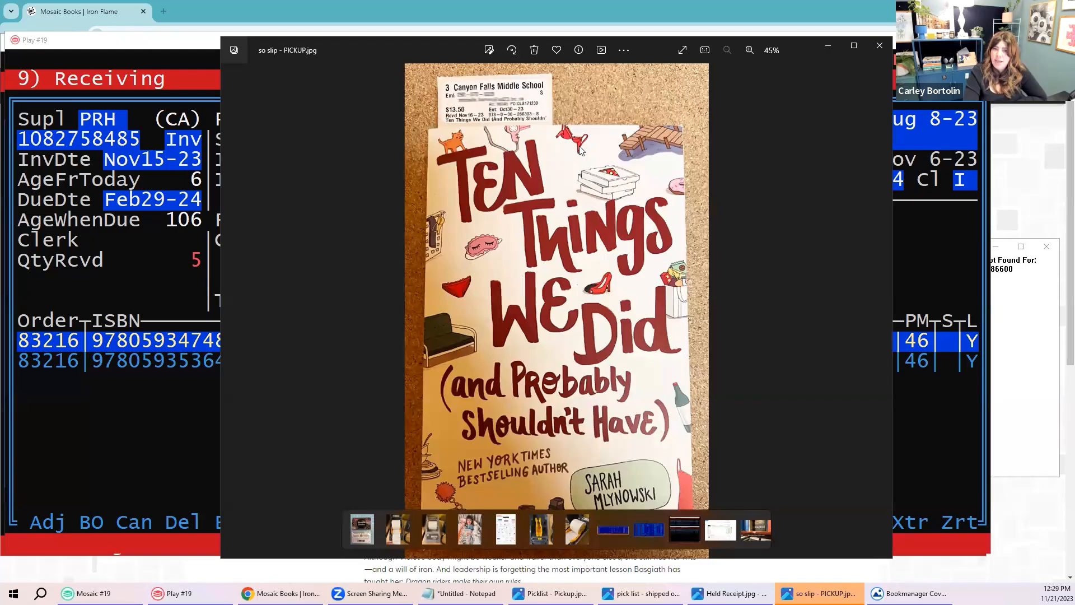
left_click(880, 45)
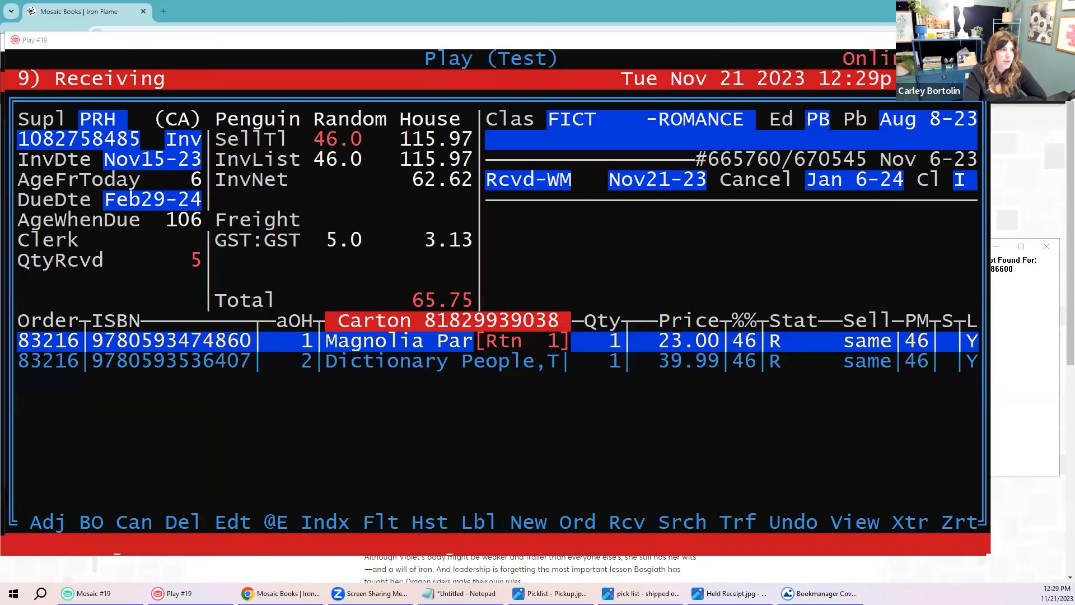
Step: Leave the receiving list, confirm with the clerk ID, and accept the 65.75 invoice totals
left_click(268, 277)
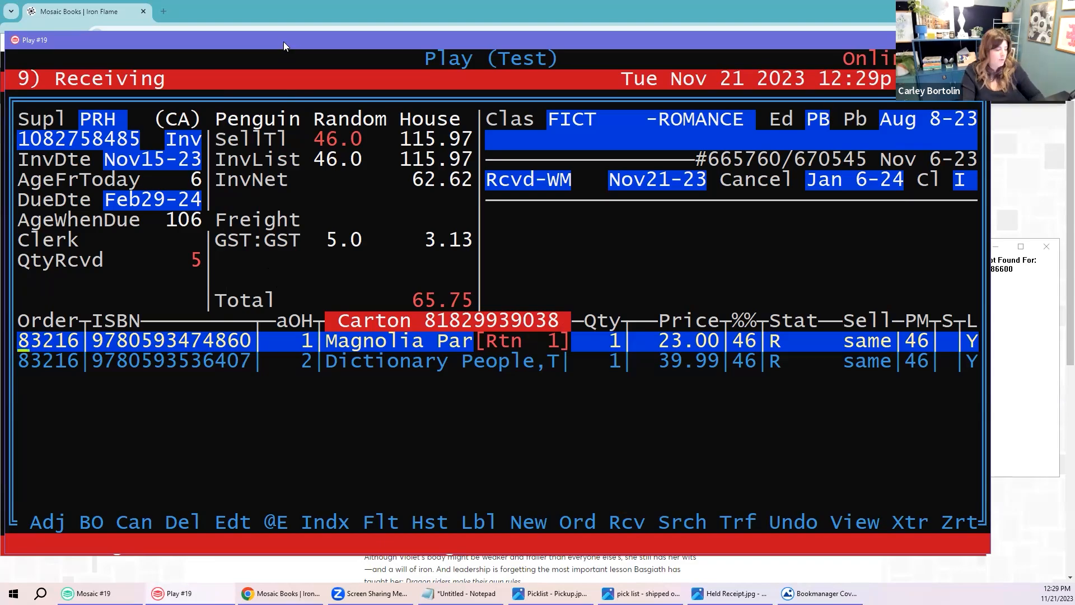
key("Escape")
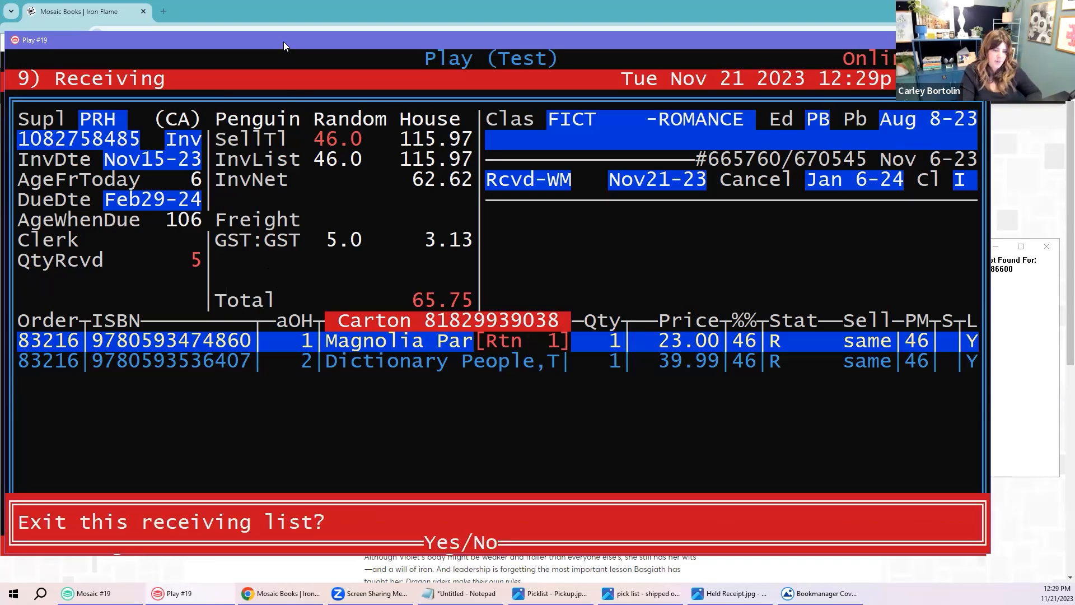
type("y")
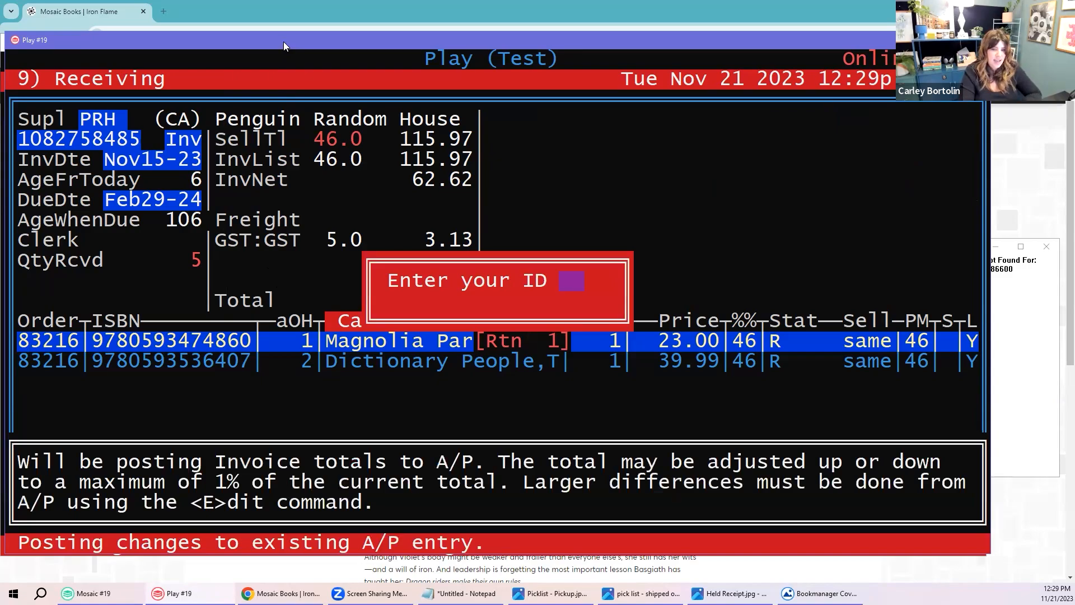
type("a")
key("Return")
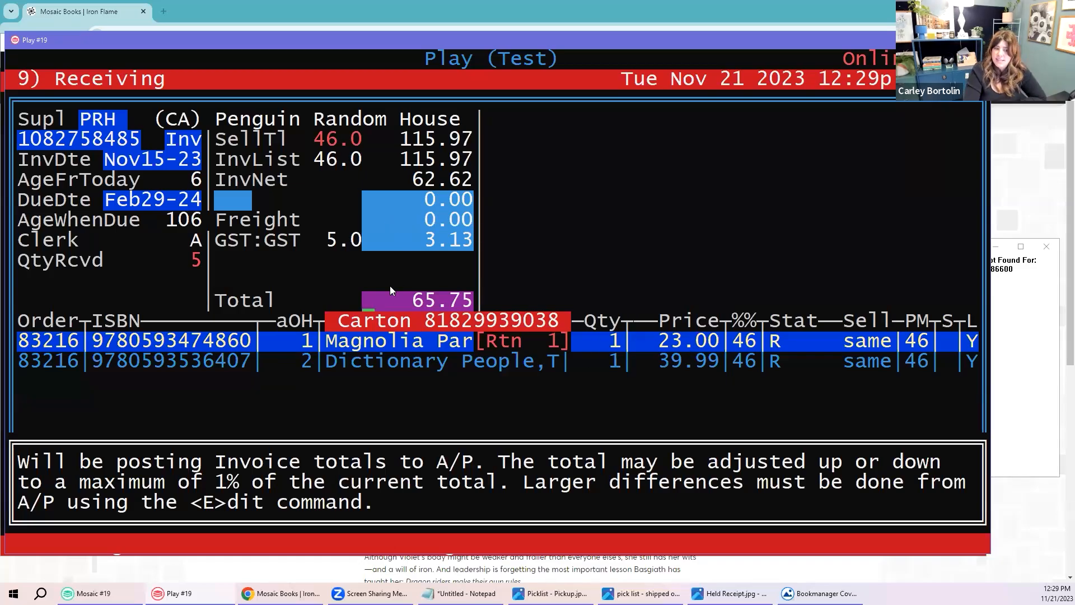
key("Return")
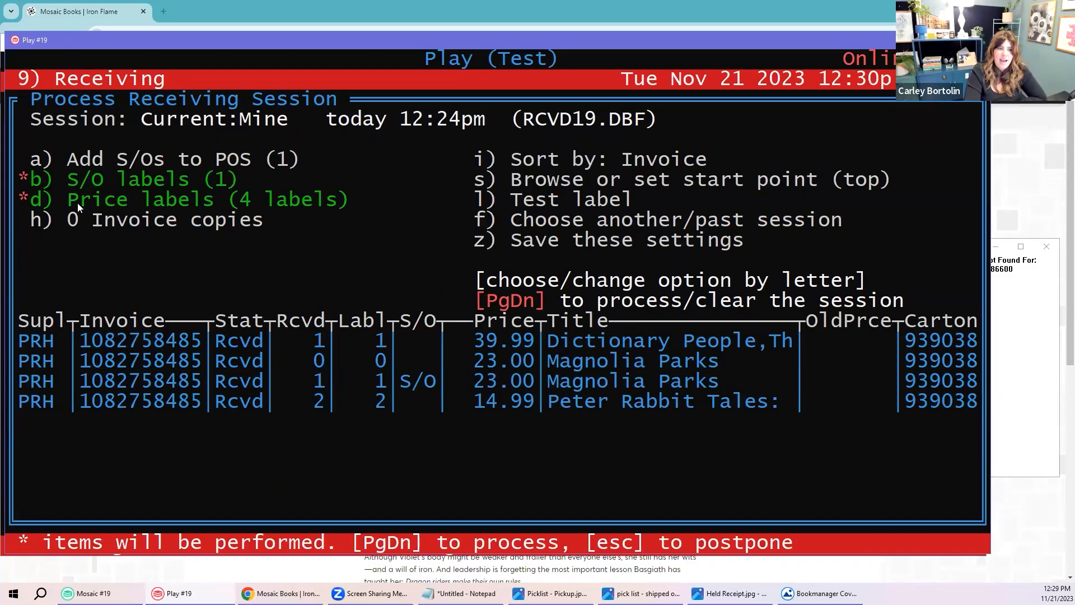
Step: Turn on Add S/Os to POS, turn off S/O and price labels, and save as station default
key("a")
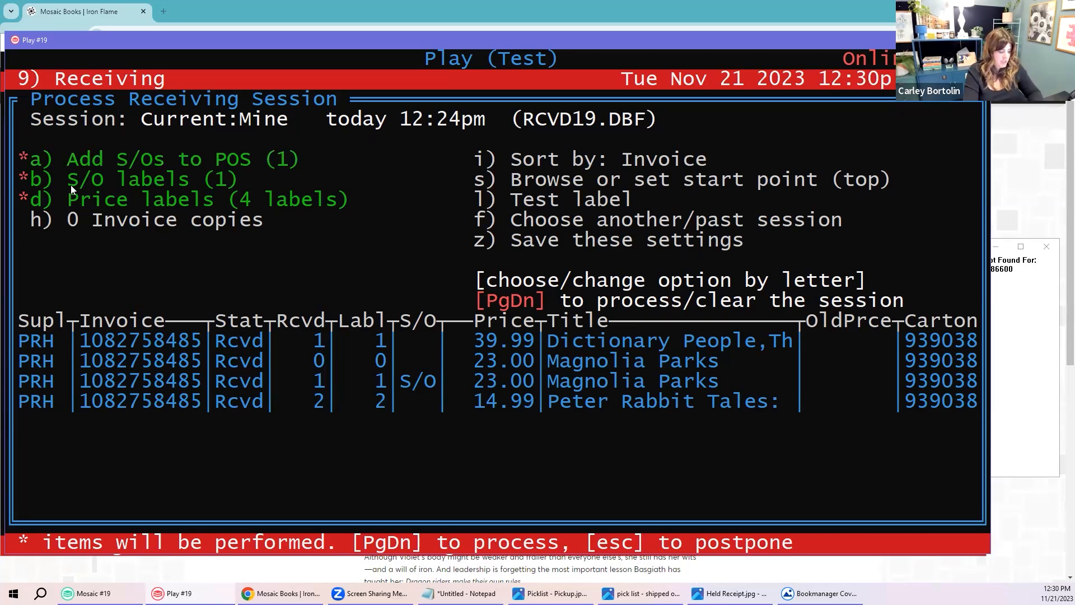
key("b")
key("d")
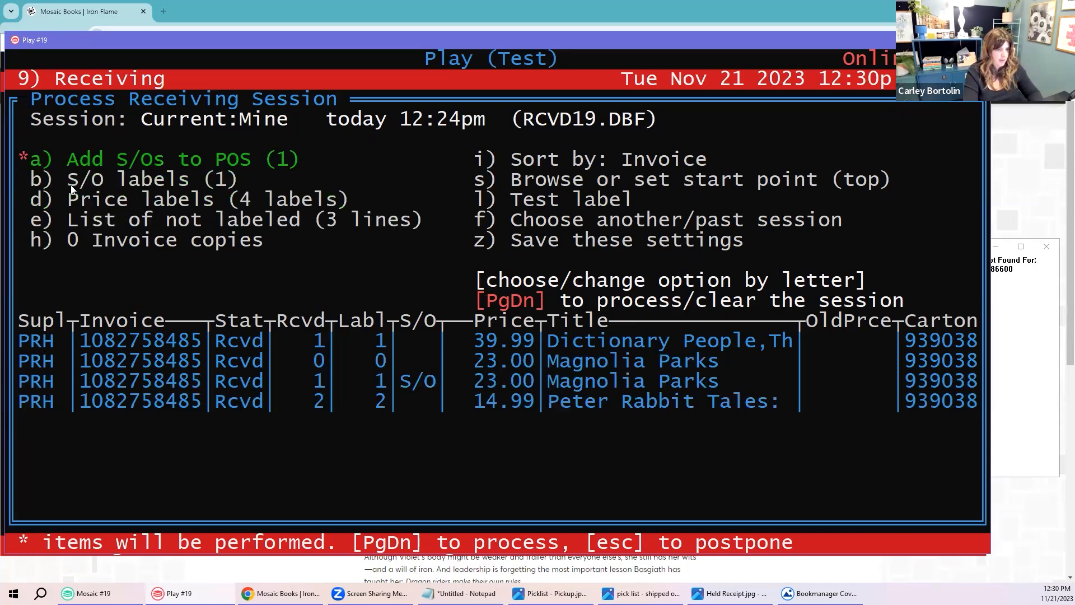
key("z")
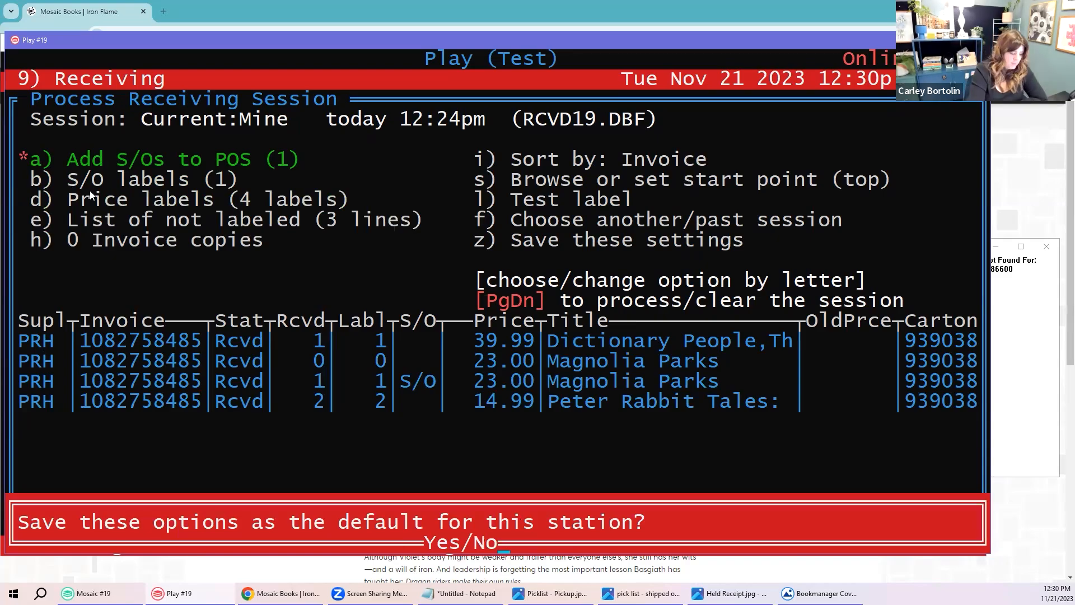
key("y")
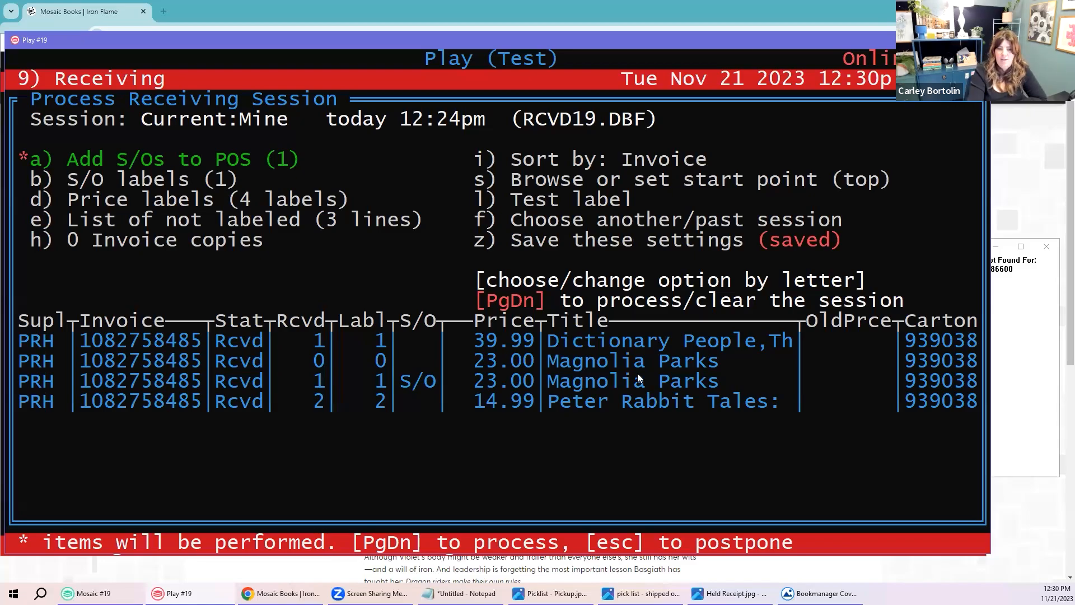
Step: Copy the Magnolia Parks title text and begin processing the receiving session
left_click_drag(549, 387, 715, 385)
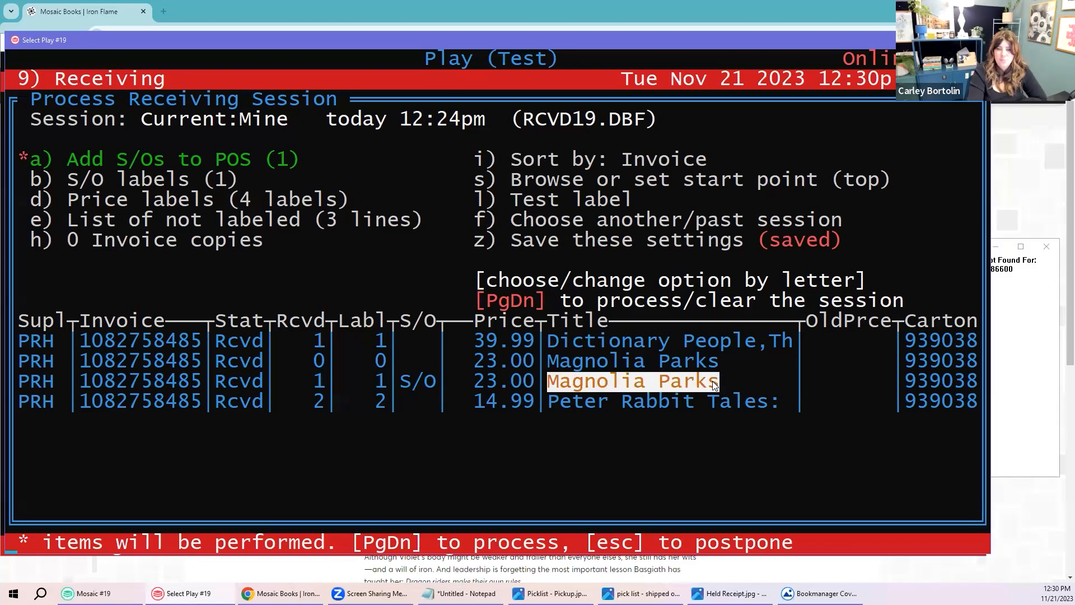
right_click(711, 387)
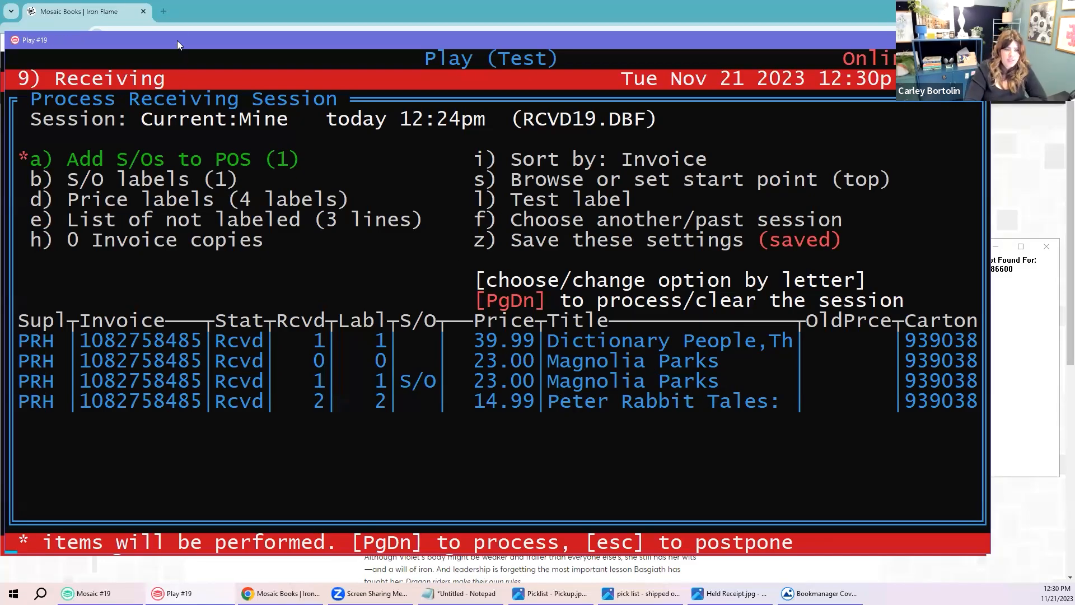
key("Page_Down")
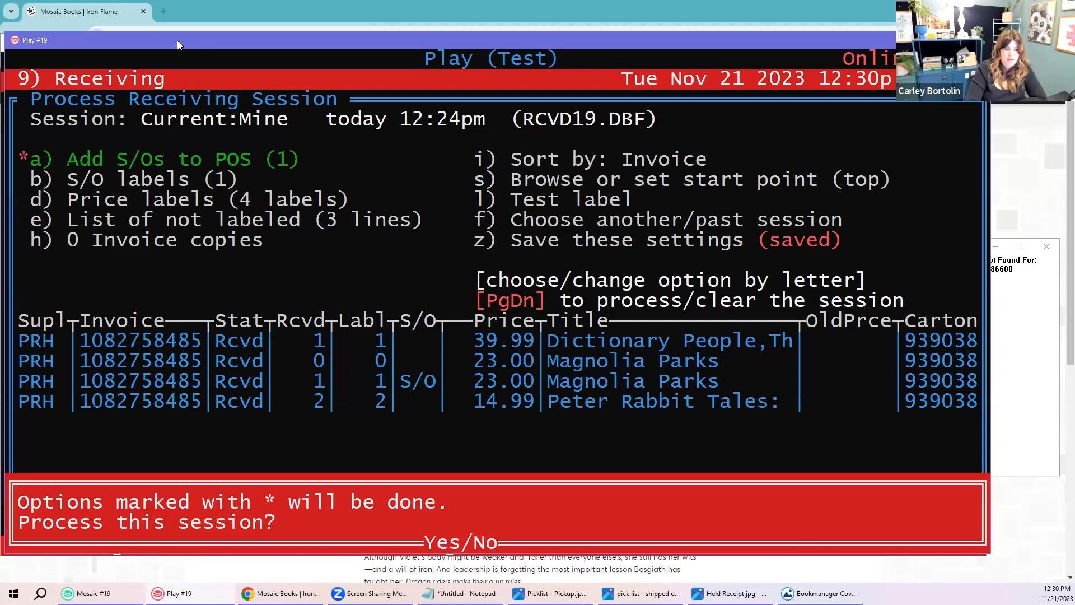
Step: Process the receiving session, postpone the PRH return claim, and go back to the main menu
key("y")
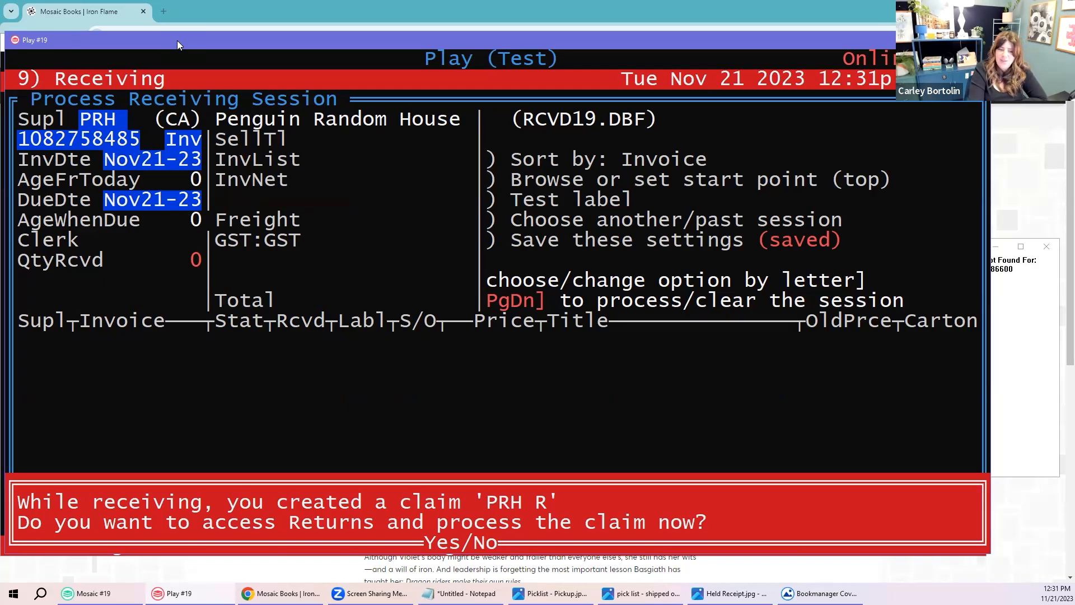
key("n")
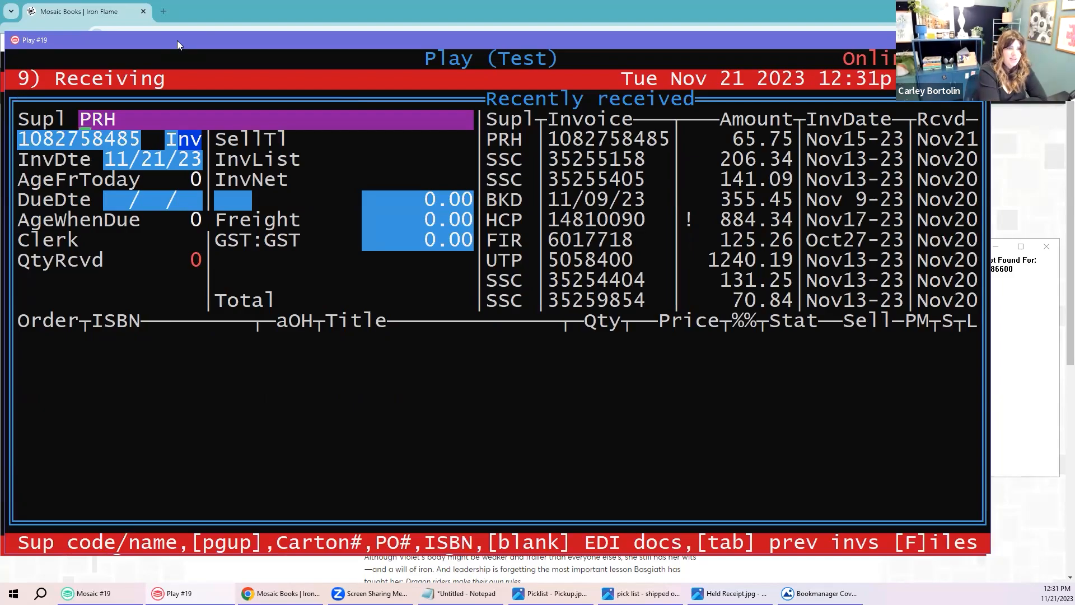
key("Escape")
Step: Open Point-of-Sale and try searching invoices by date
key("4")
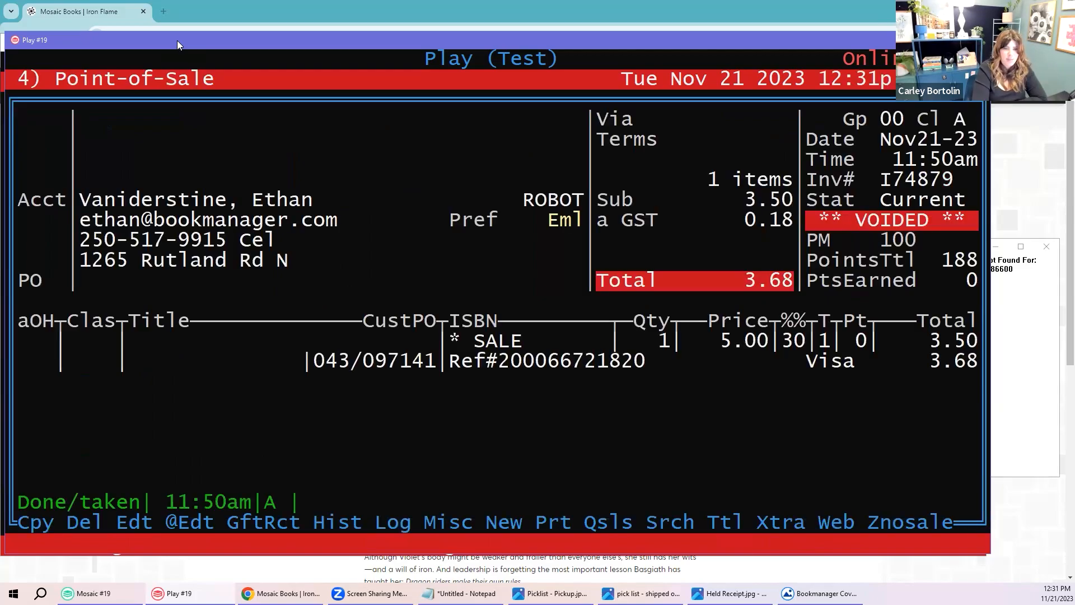
key("s")
key("Return")
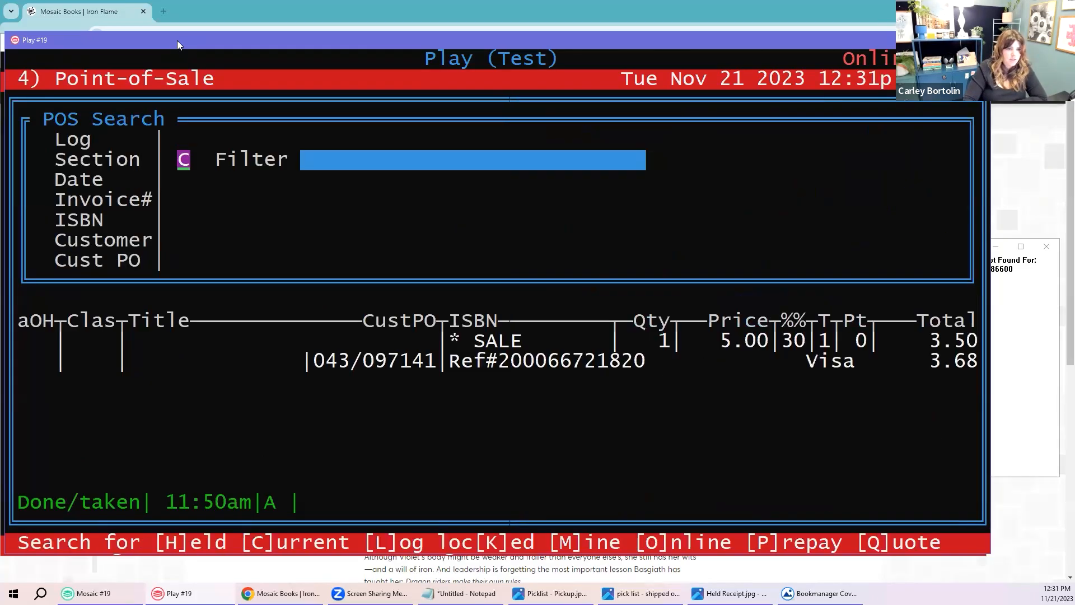
key("Return")
key("Return")
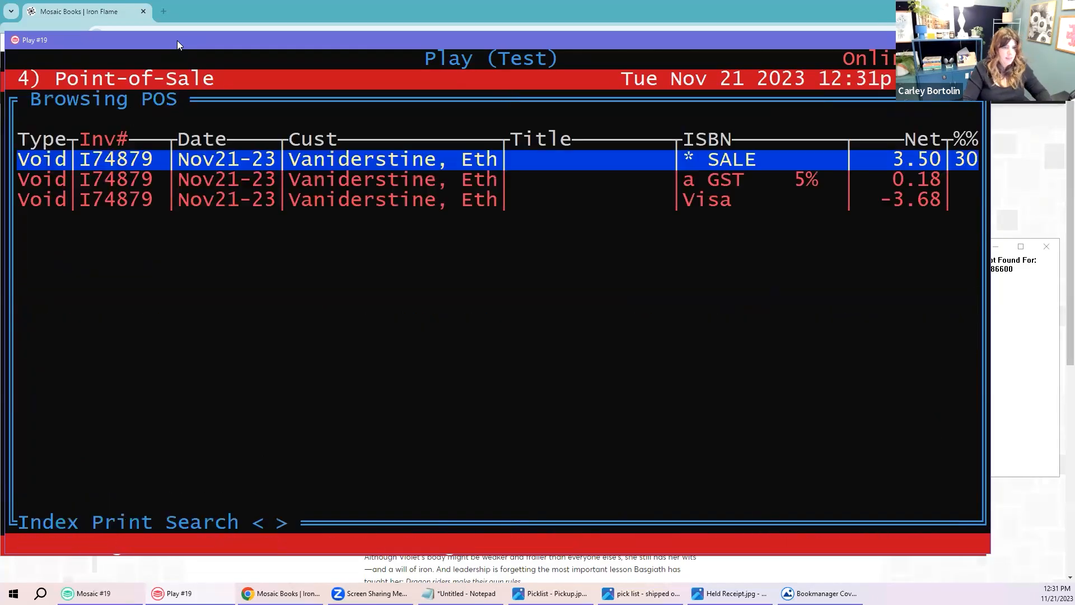
key("Escape")
key("Escape")
Step: Search Inventory for MAGNOLIA PARKS and open its held prepay invoice from the title history
type("2")
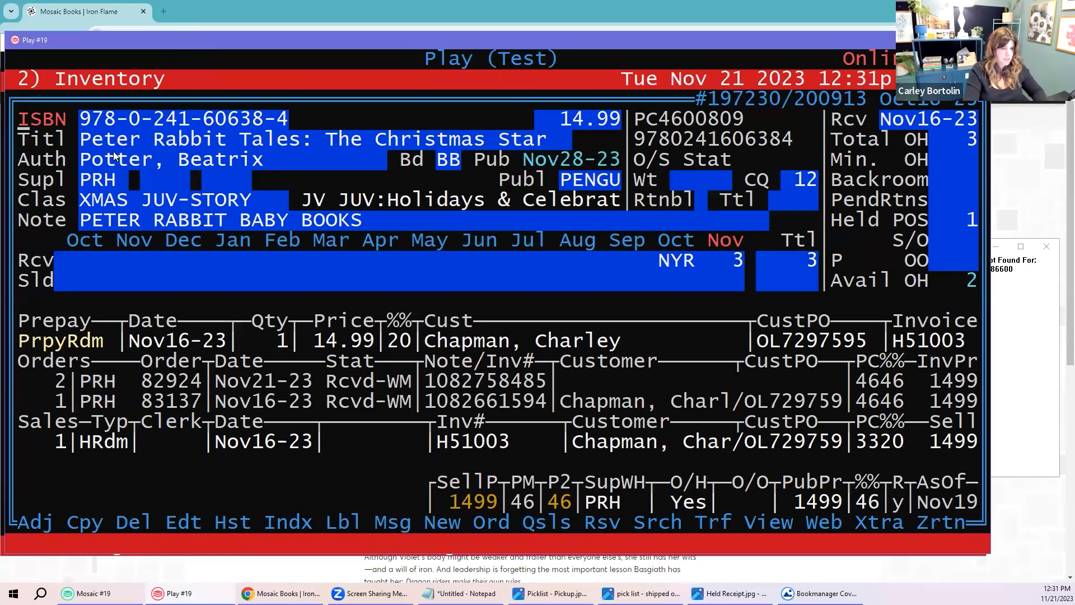
type("sMAGNOLIA PARKS")
key("Return")
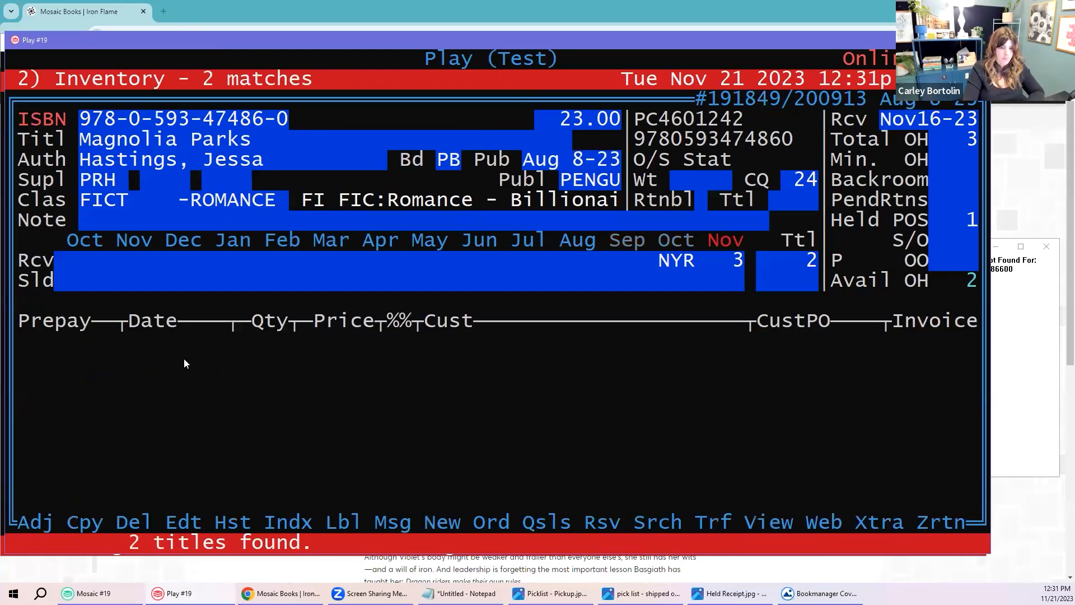
key("Return")
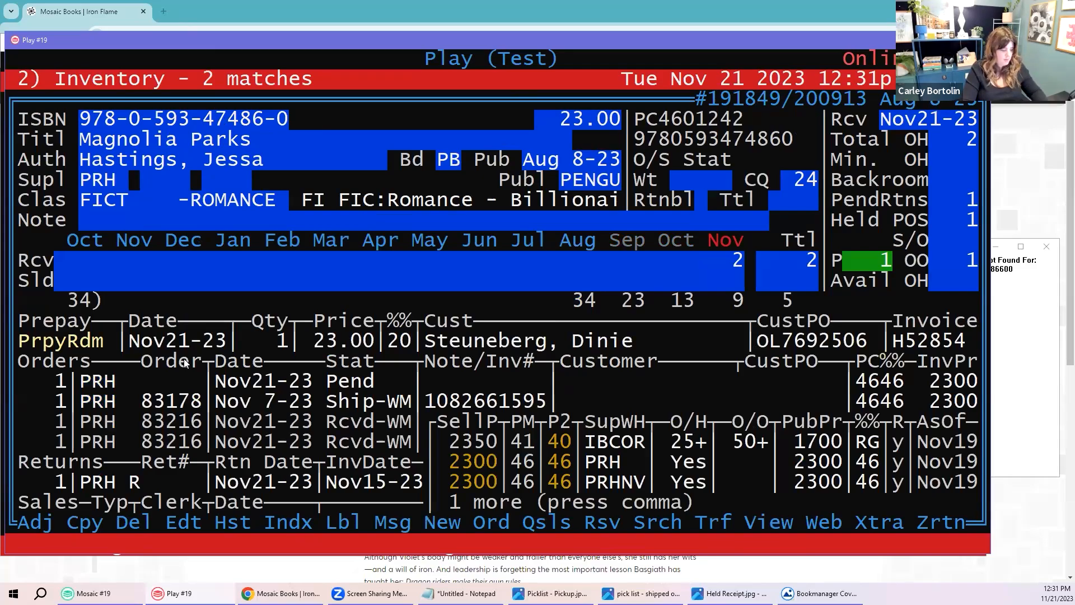
key("h")
key("Return")
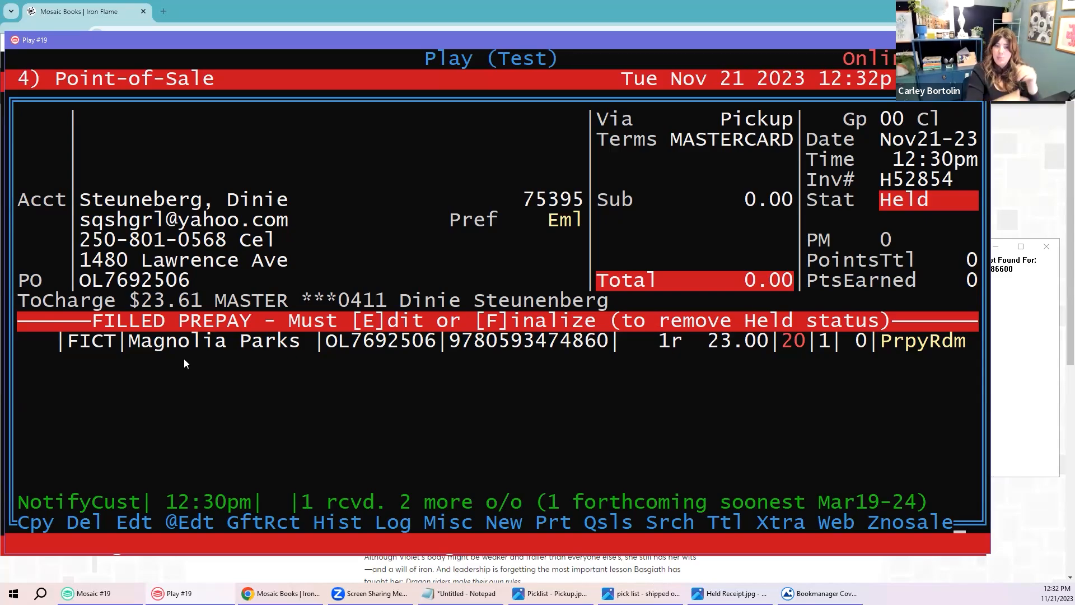
Step: Edit the held Magnolia Parks sale with the clerk ID, then save it back as held
left_click_drag(721, 120, 788, 120)
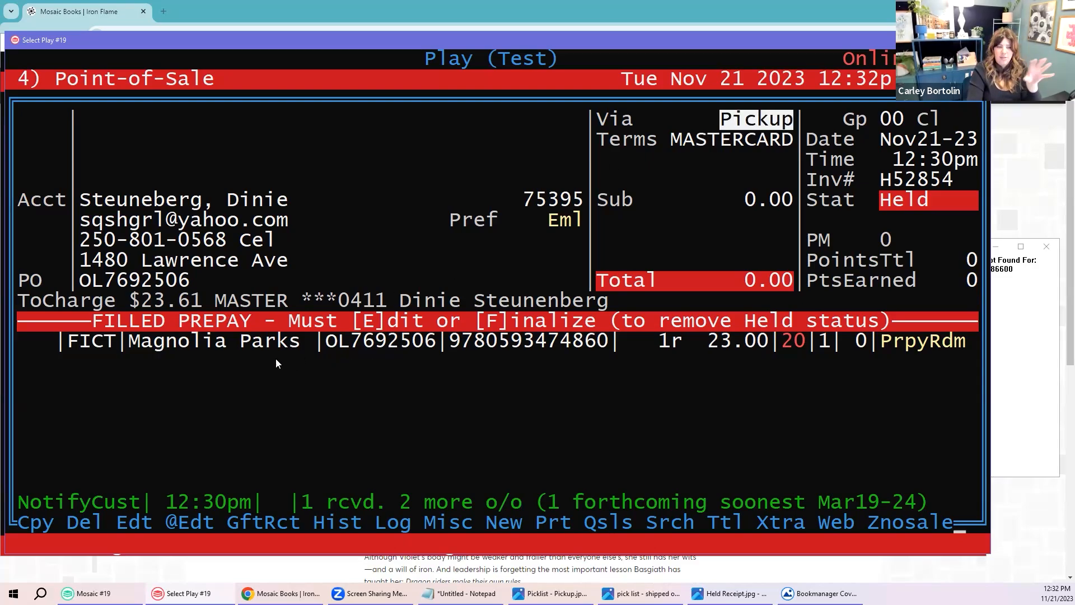
left_click(787, 341)
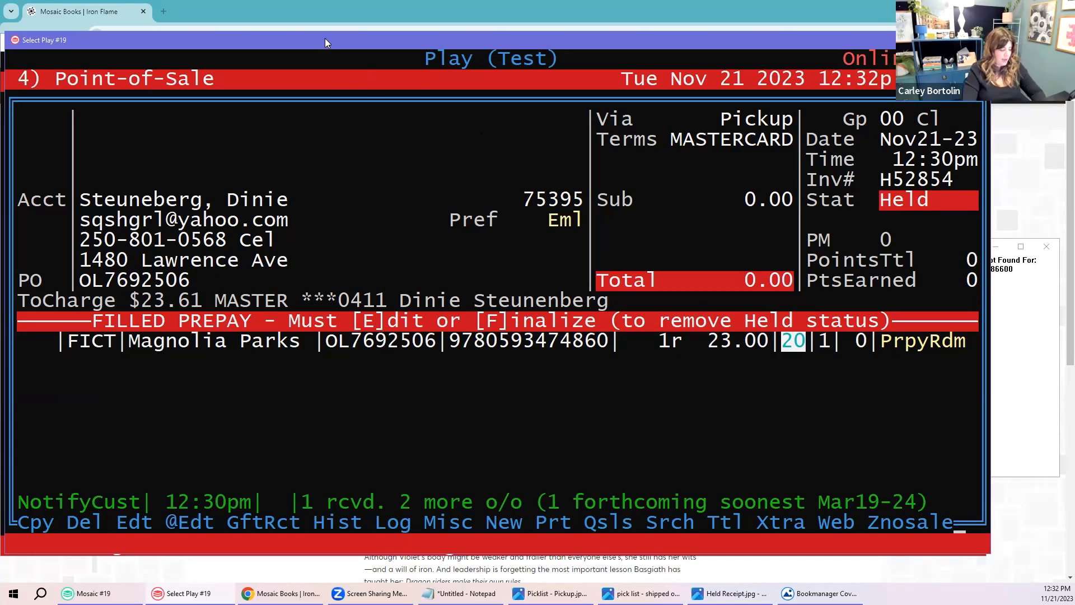
type("e1")
key("Return")
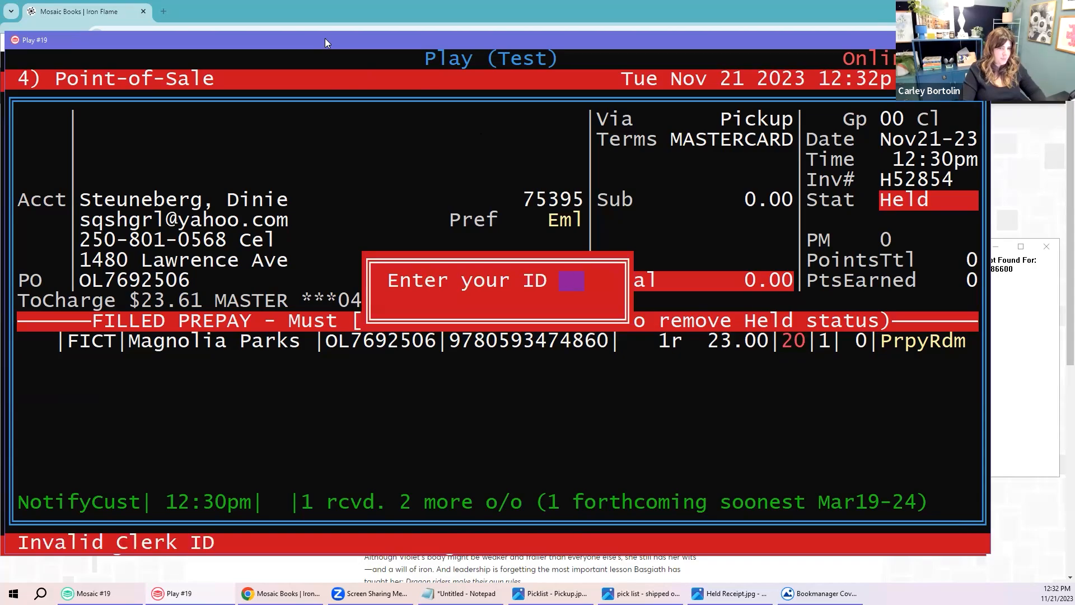
type("a")
key("Return")
key("Return")
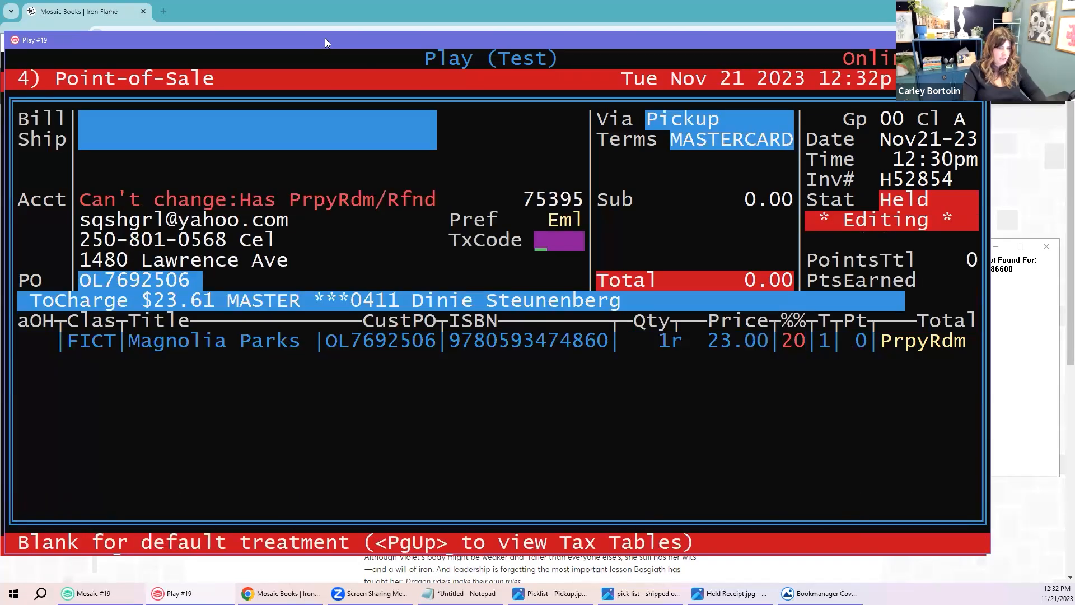
key("Return")
key("Escape")
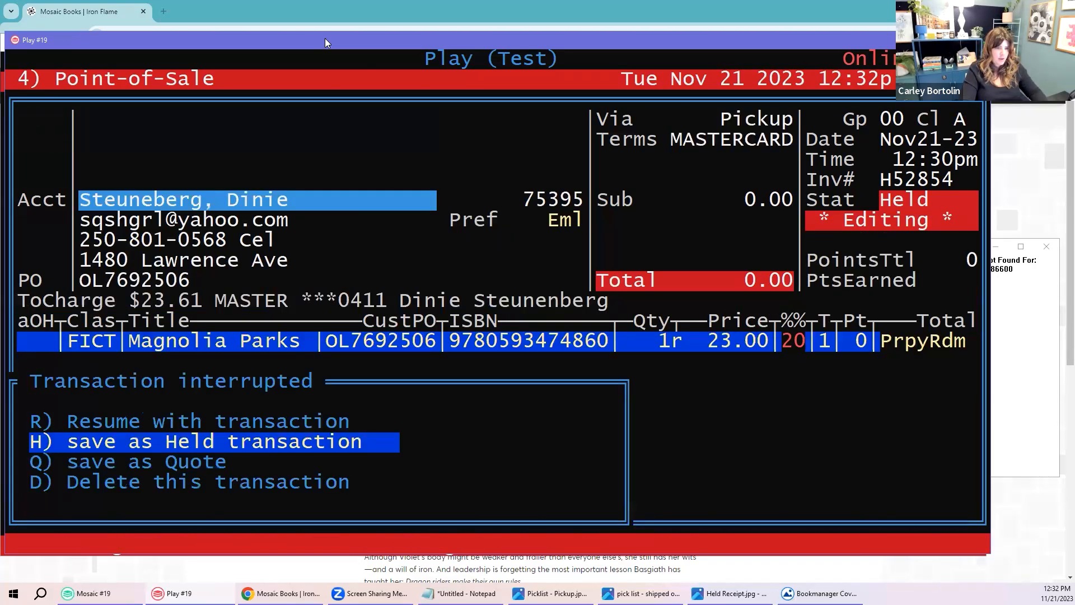
key("h")
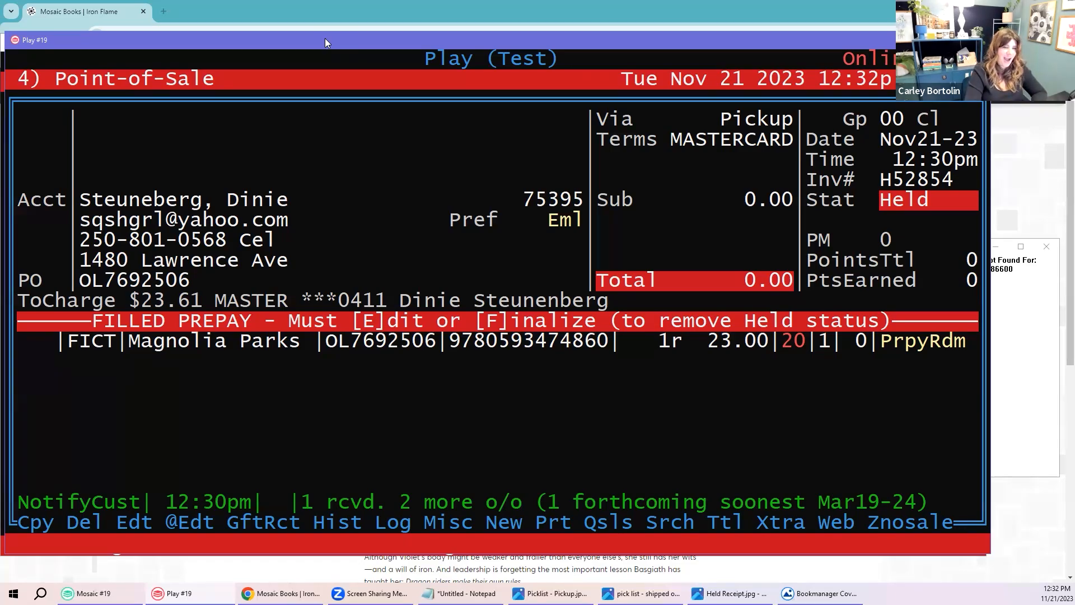
Step: Attempt to edit the held sale again, then cancel back to it unchanged
key("e")
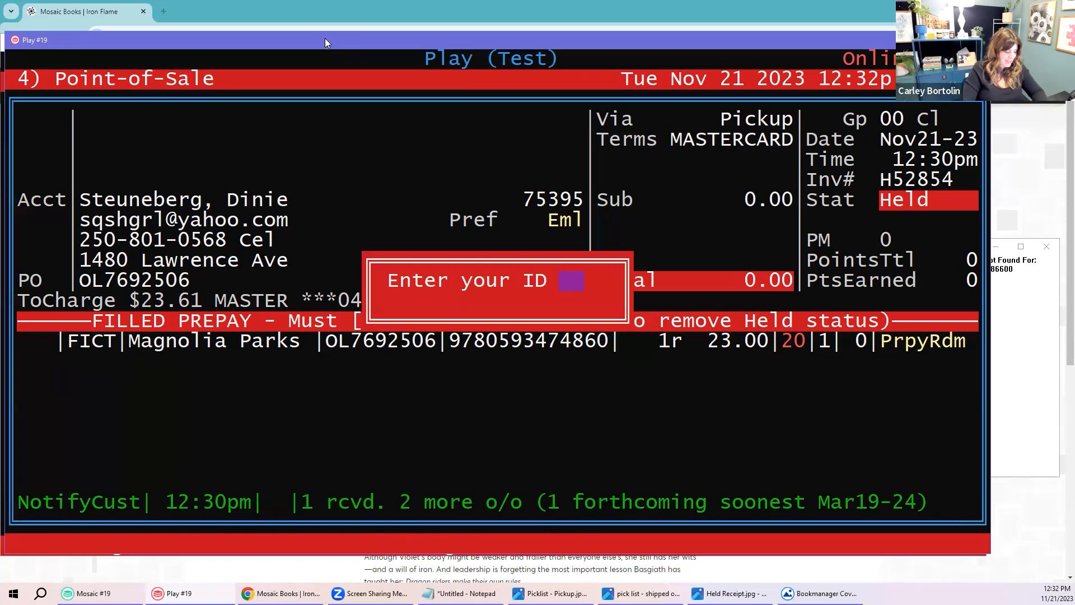
key("Return")
key("Escape")
key("Escape")
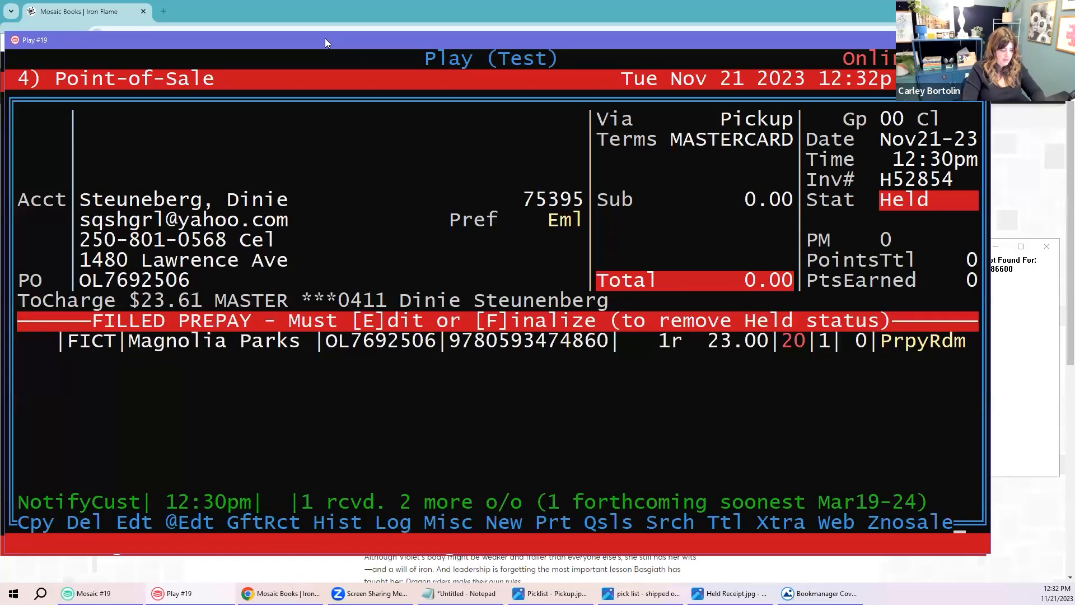
Step: Set up a pickup notice to email to a staff address and continue to sending
key("p")
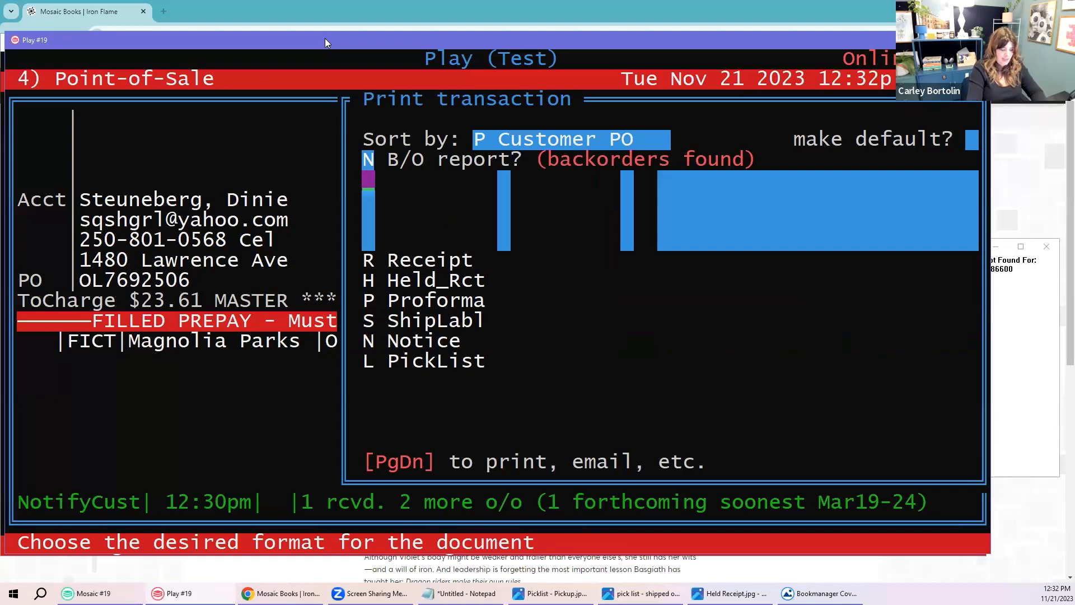
key("n")
type("e")
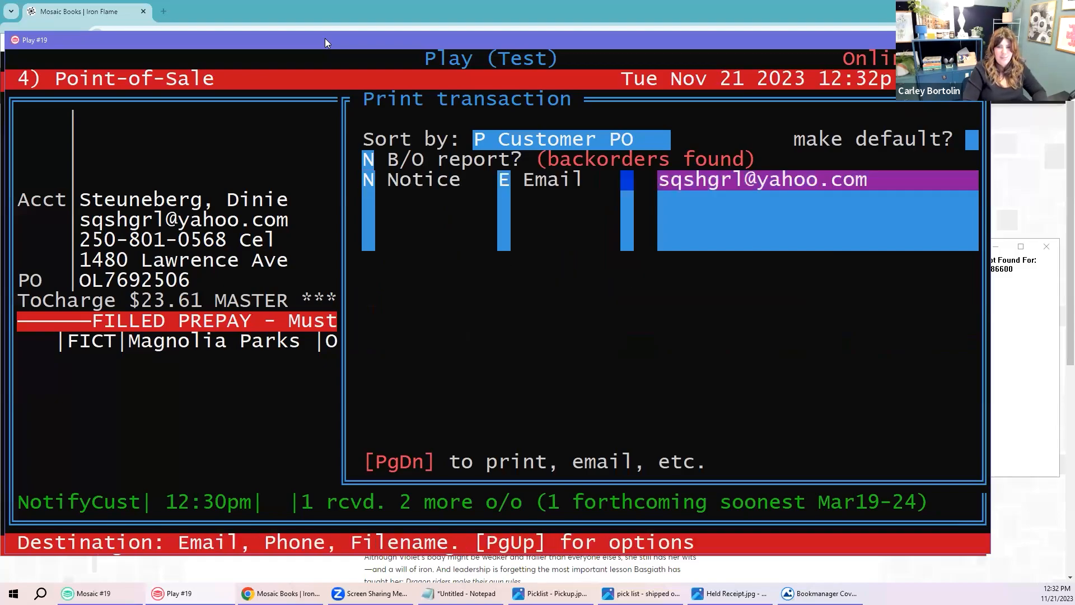
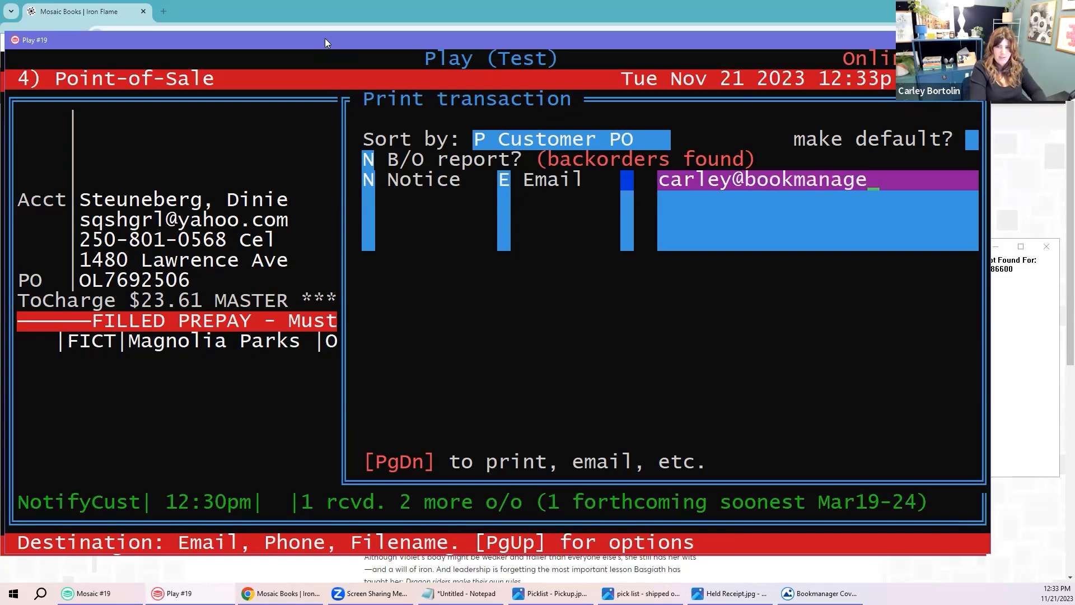
key("Return")
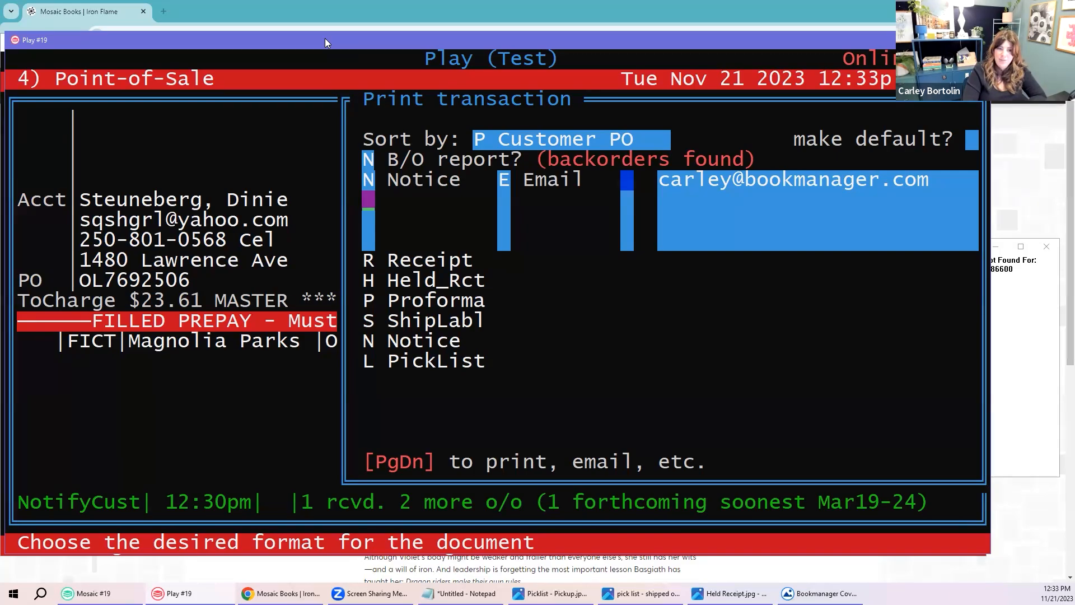
key("Page_Down")
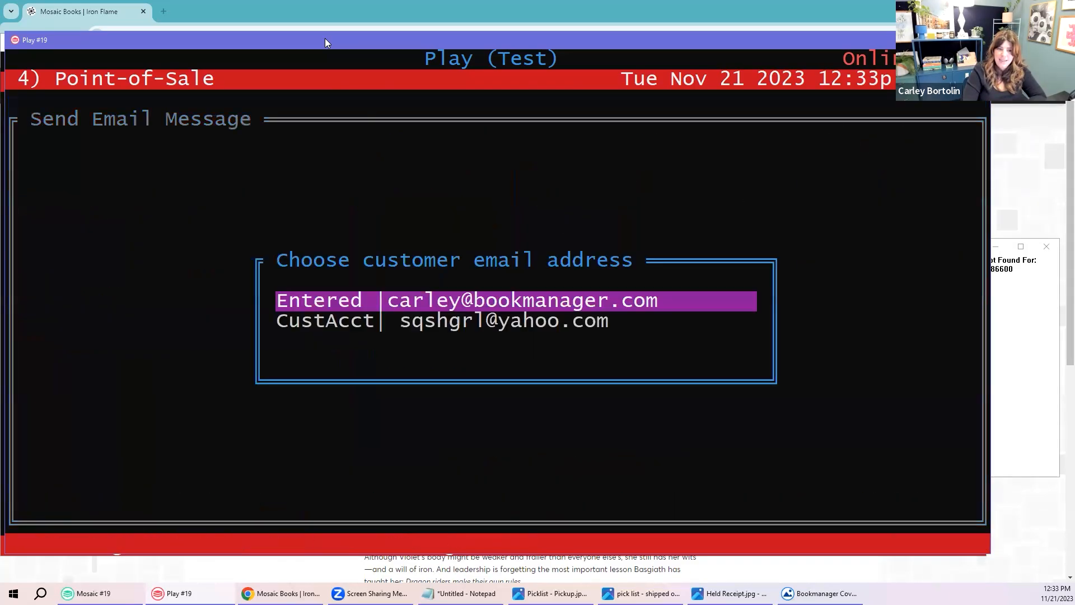
Step: Use the entered recipient address, confirm the sender, and review the notice message text
key("Return")
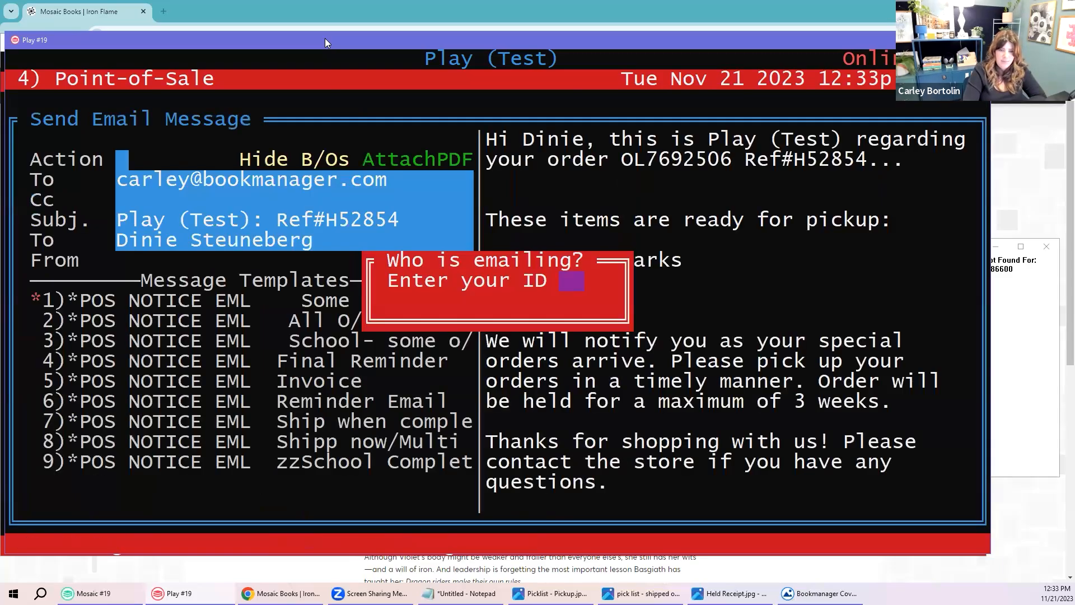
key("Return")
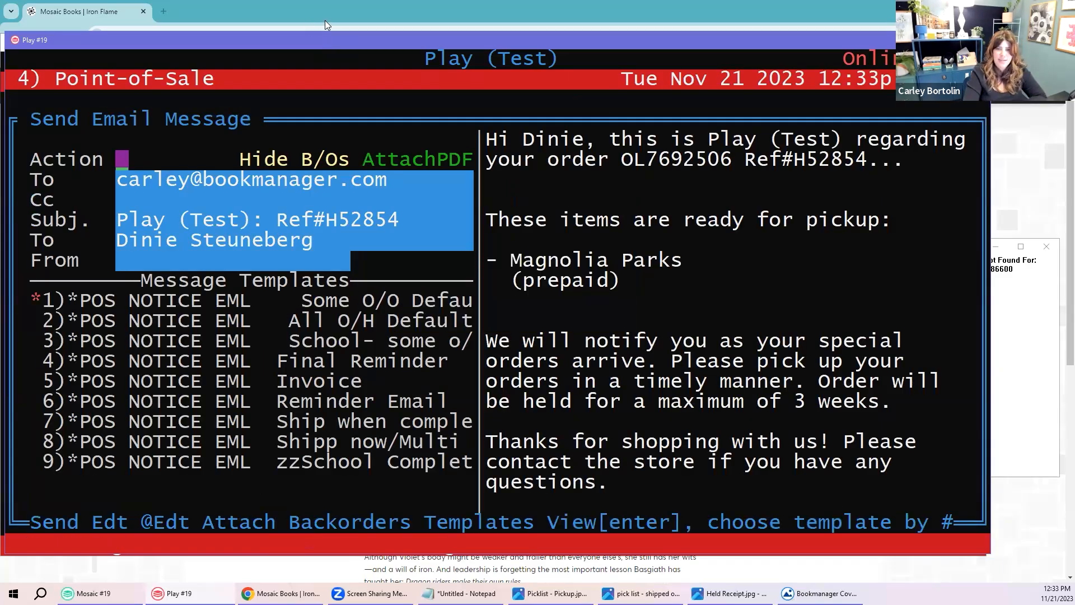
left_click_drag(491, 143, 961, 505)
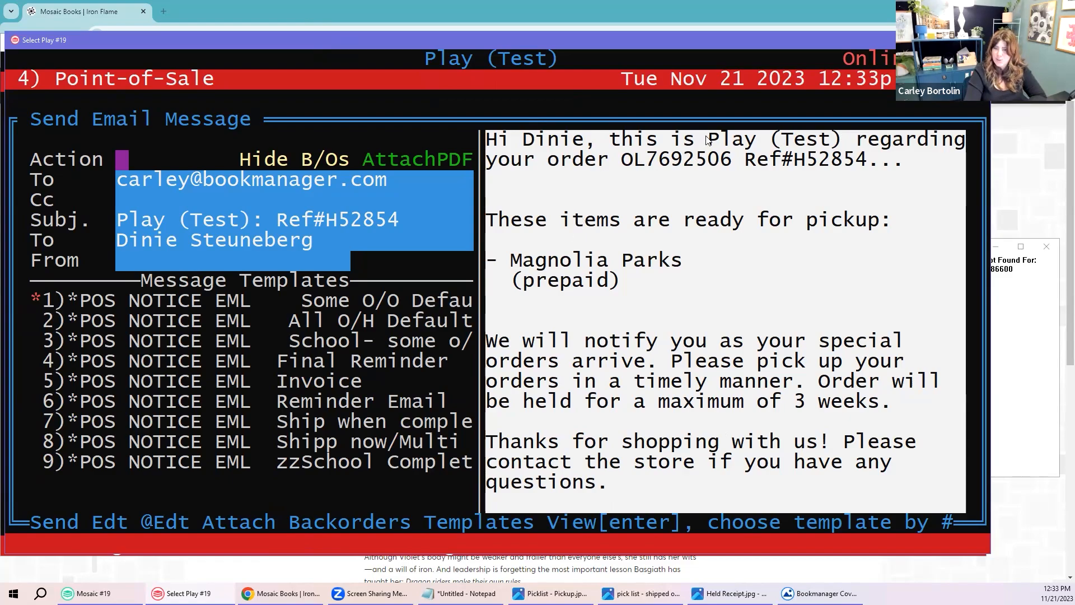
left_click_drag(708, 138, 838, 143)
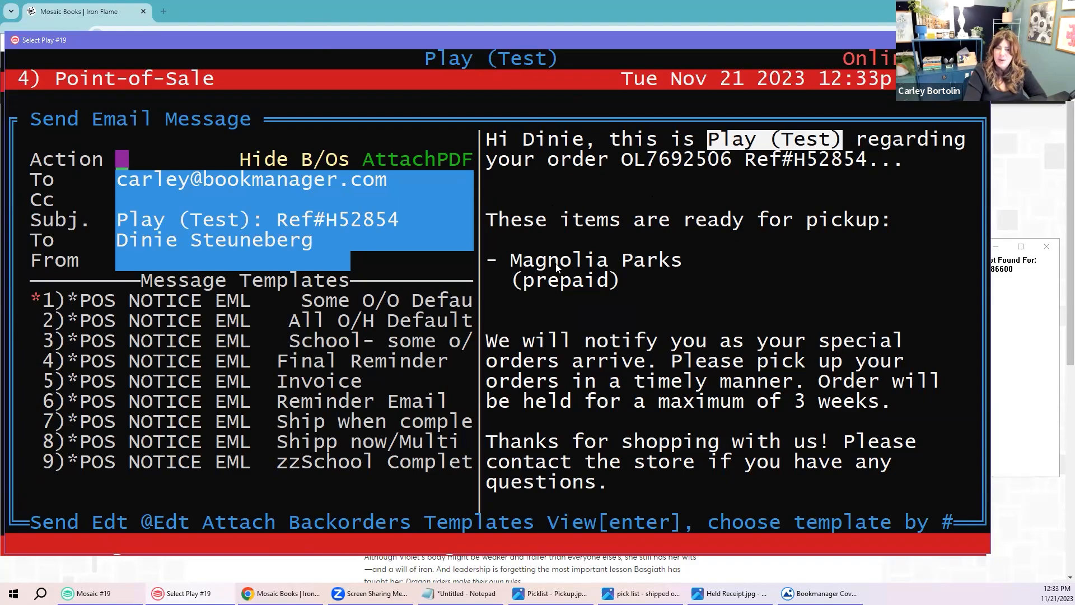
left_click_drag(511, 279, 632, 283)
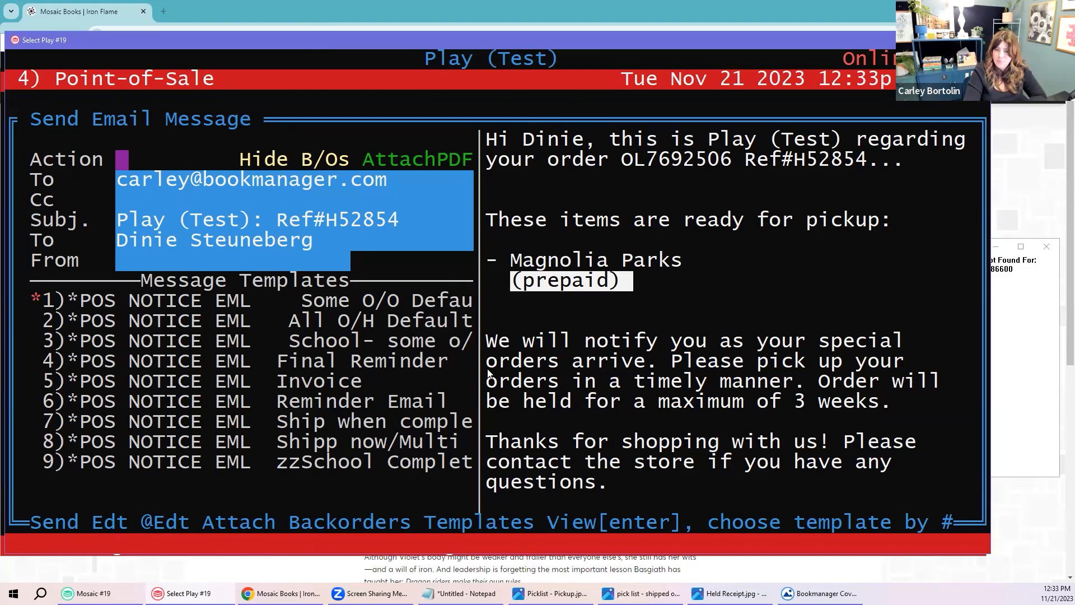
left_click_drag(486, 339, 953, 412)
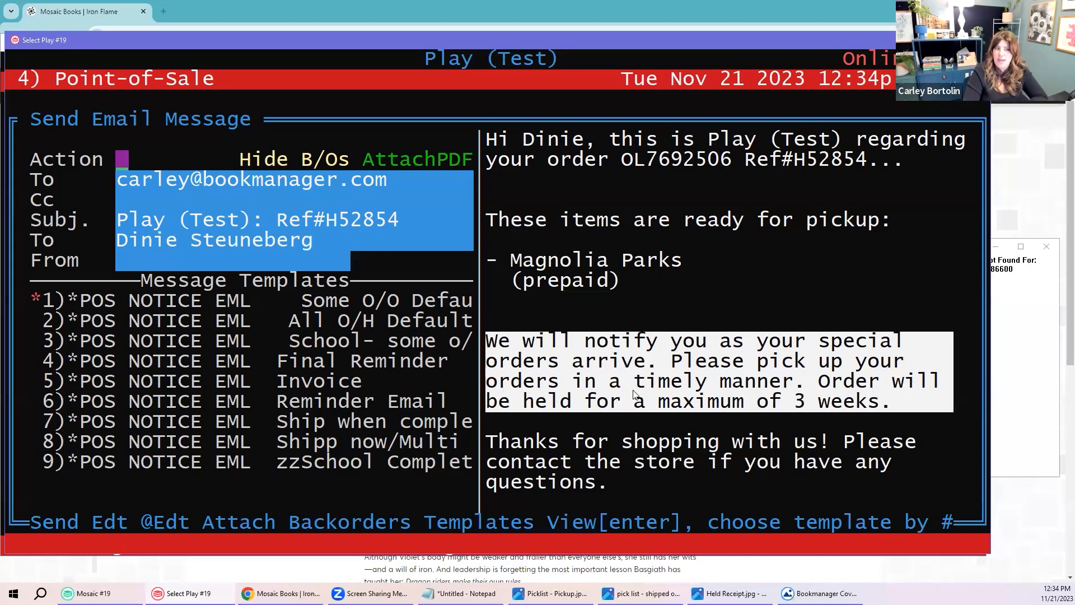
Step: Send the Magnolia Parks pickup notice email and return to the main menu
type("S")
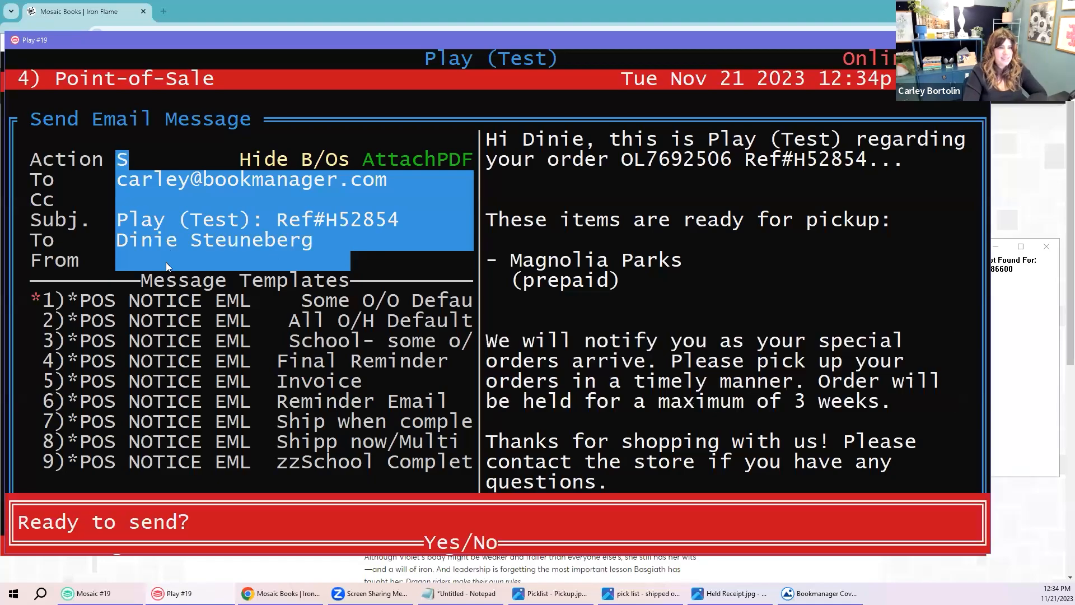
type("y")
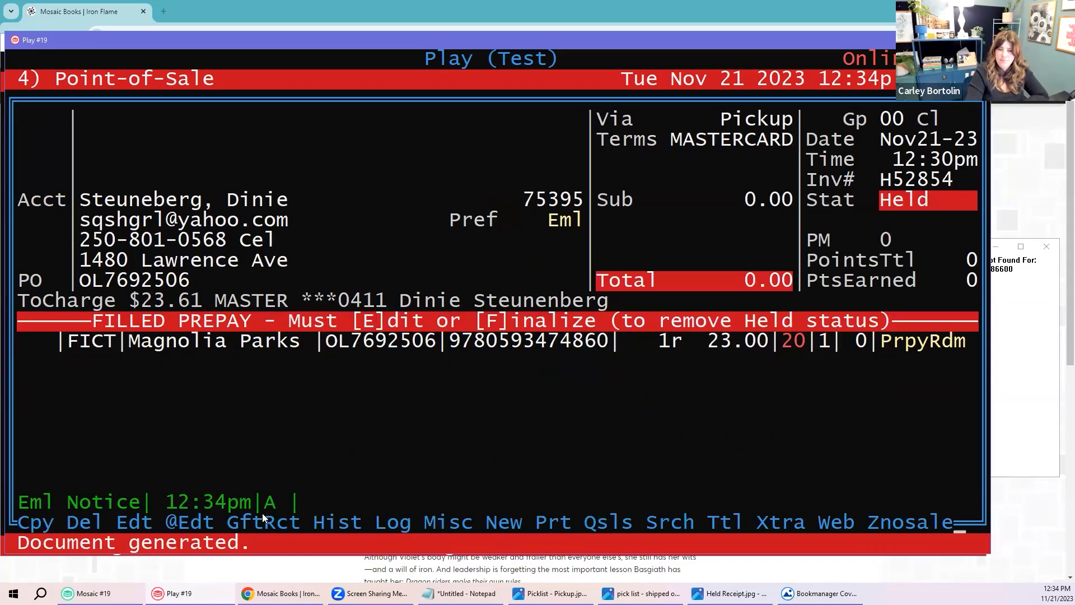
key("Escape")
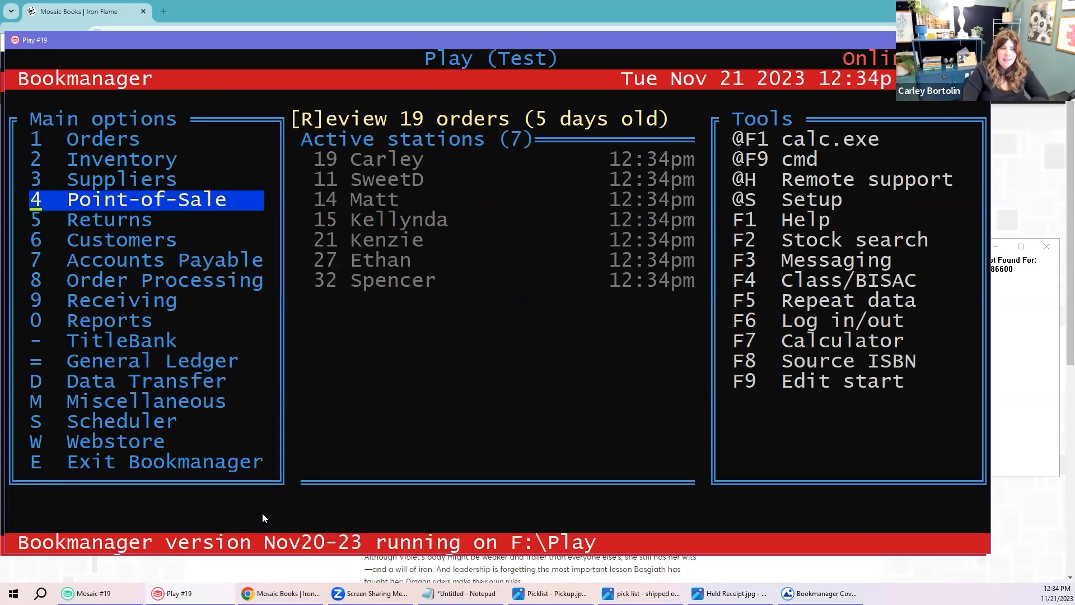
key("Down")
key("Down")
key("Down")
key("Down")
key("Down")
key("Down")
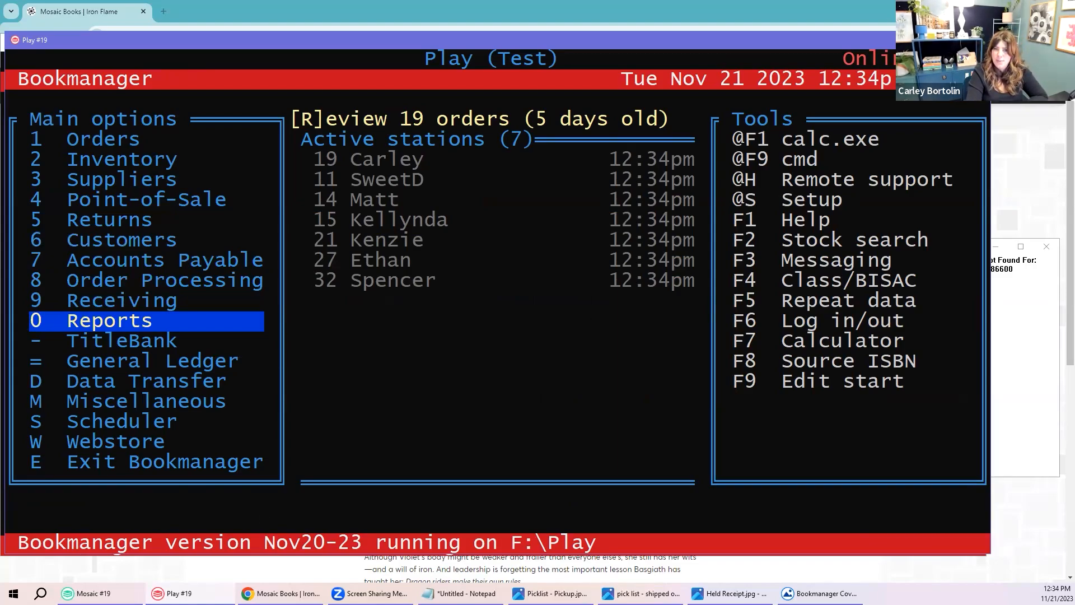
Step: Switch to the live Mosaic Books session and open its Reports area
key("alt+Tab")
left_click_drag(322, 43, 344, 37)
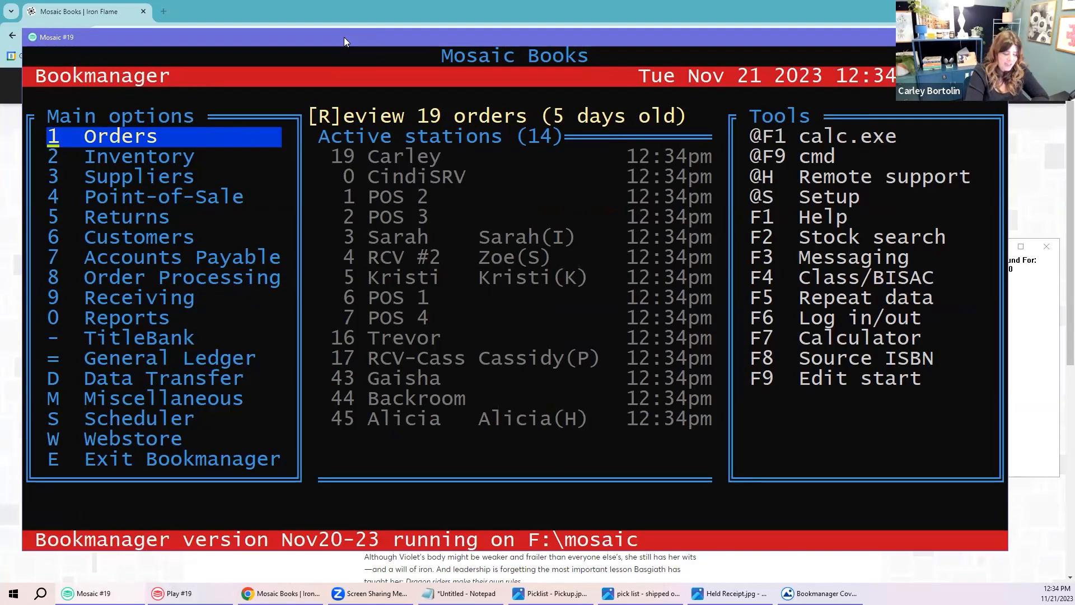
key("0")
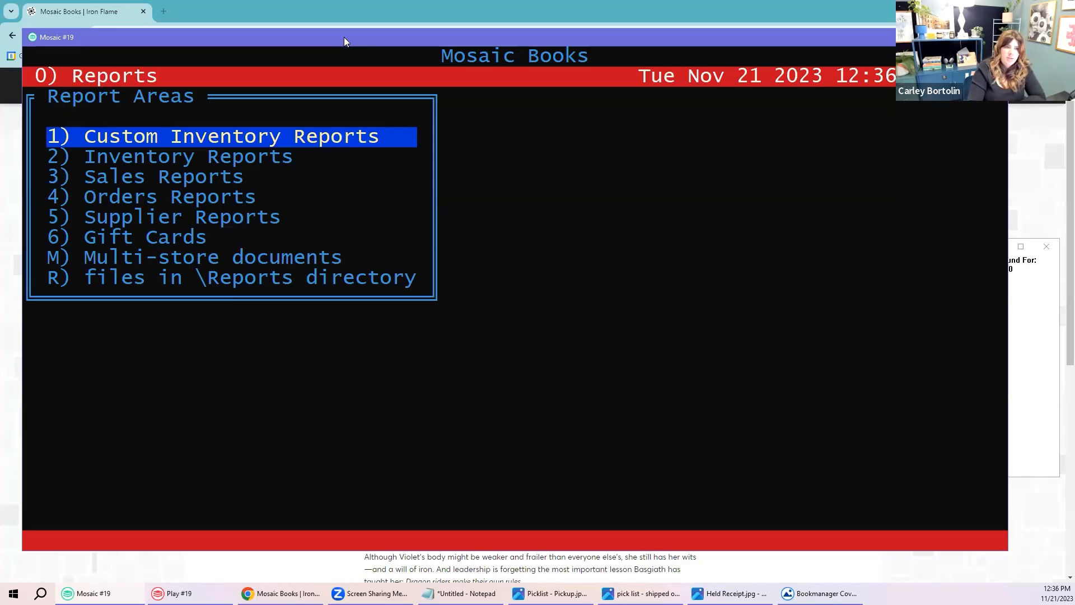
Step: Open Custom Inventory Reports and select the 'Sales Report - DAILY - Regular Stock no S/o' report
key("Escape")
key("Return")
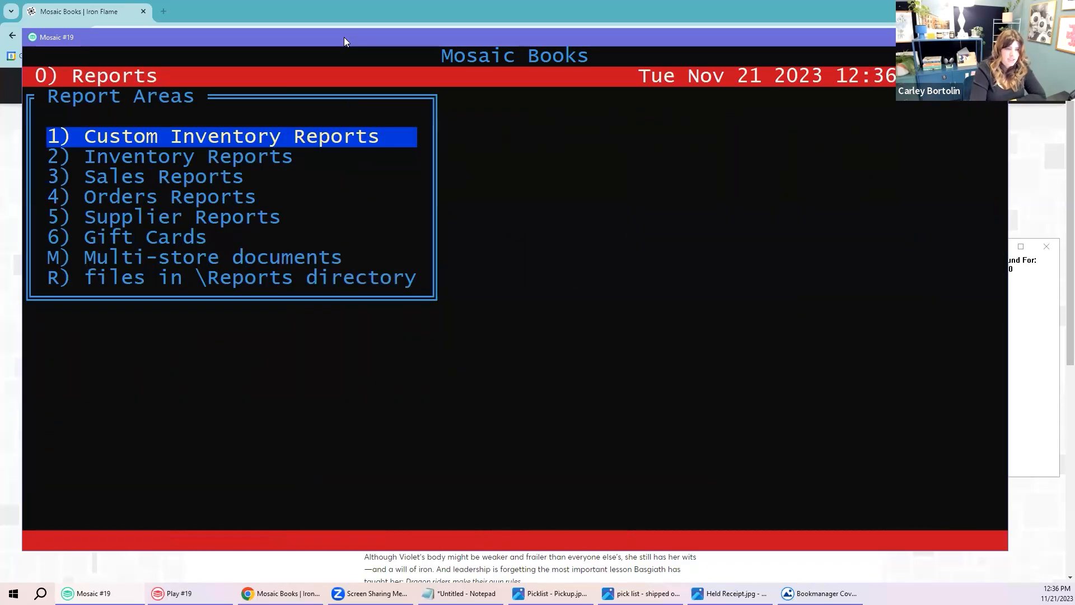
key("Return")
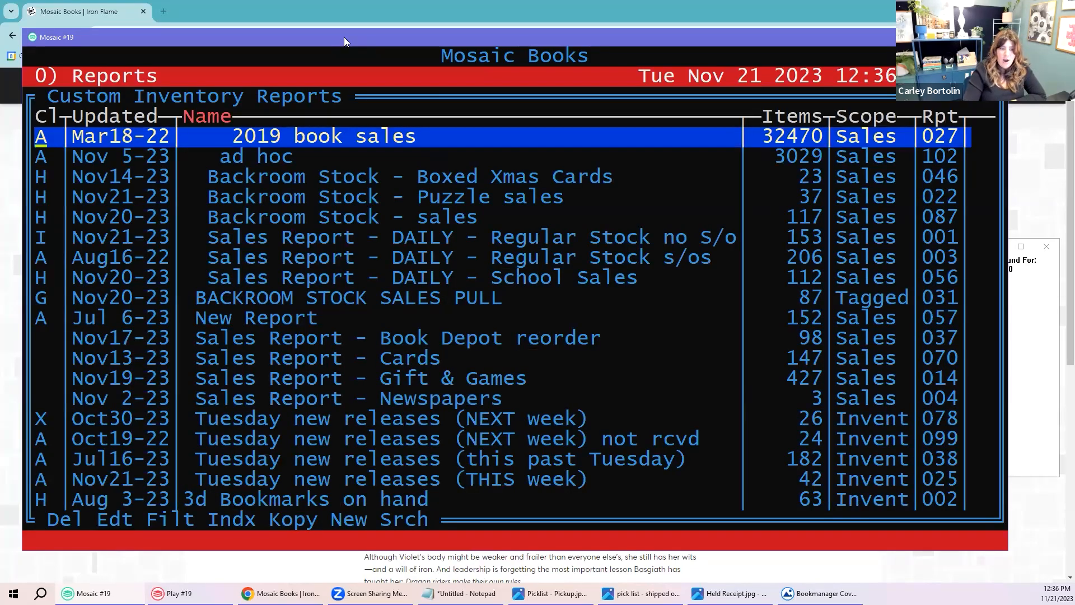
key("Down")
key("Down")
key("Down")
key("Down")
key("Down")
key("Down")
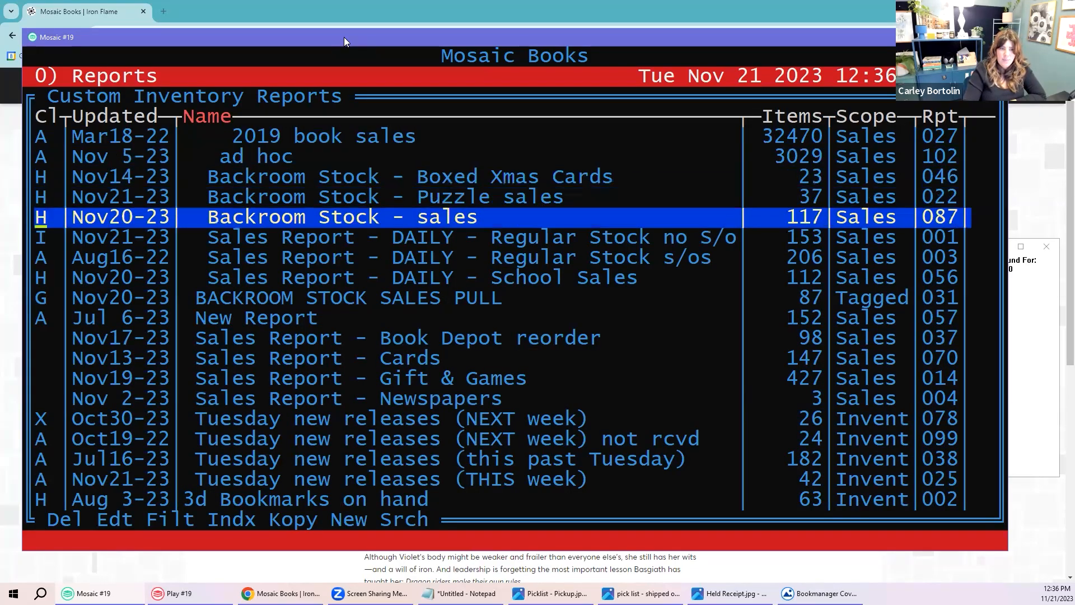
key("Up")
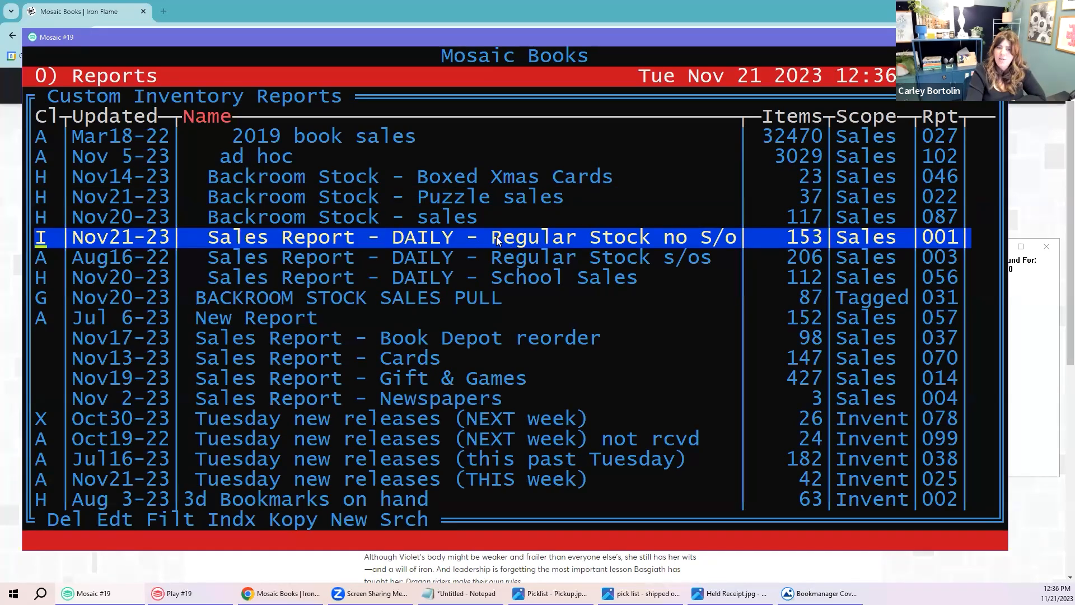
left_click_drag(492, 237, 731, 238)
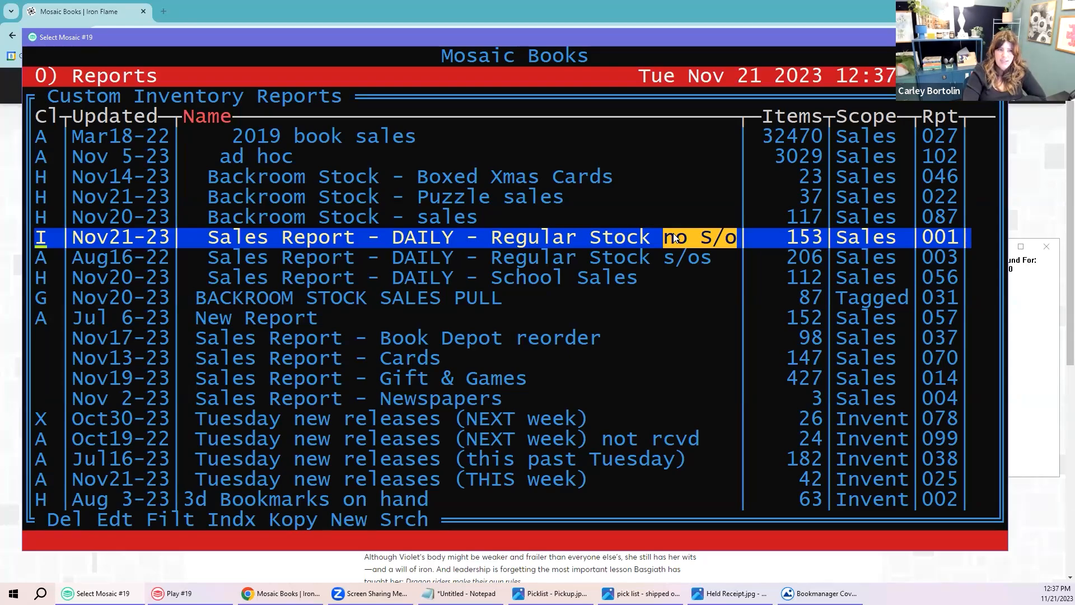
right_click(674, 238)
key("Return")
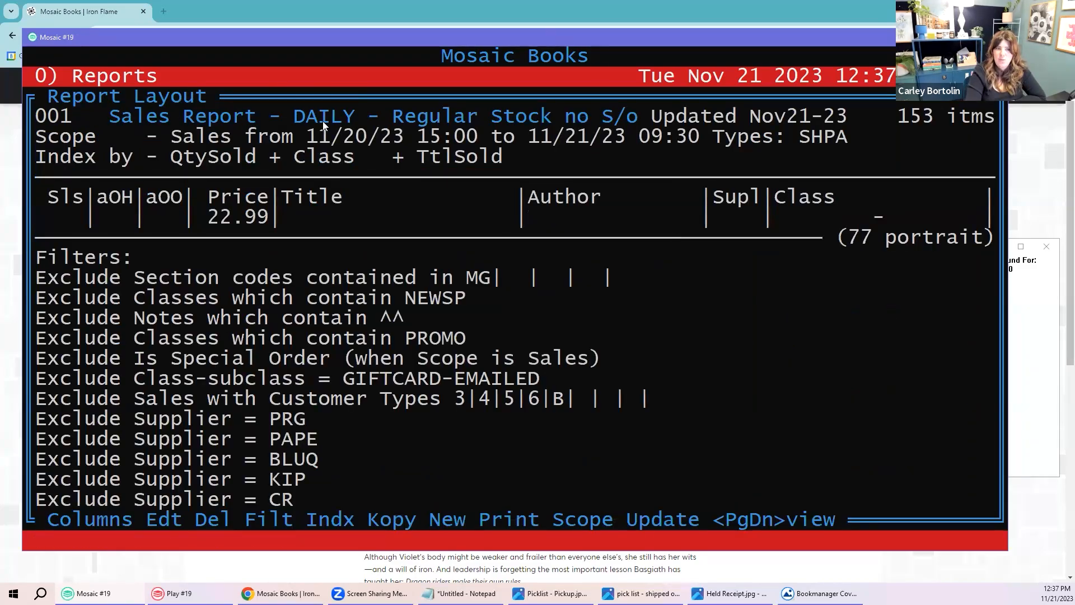
left_click_drag(306, 136, 364, 140)
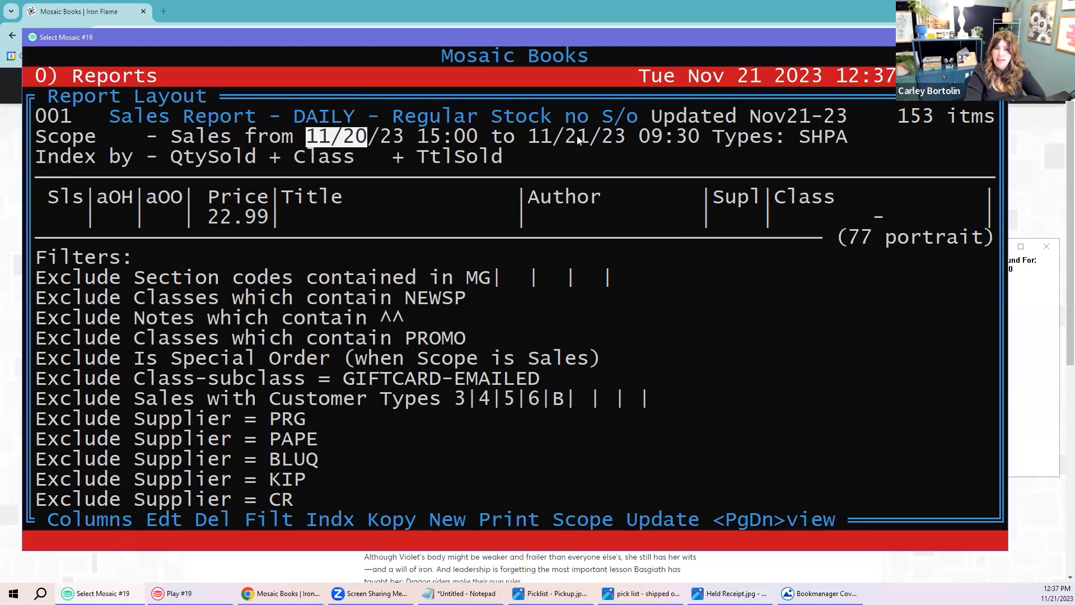
left_click_drag(566, 136, 589, 137)
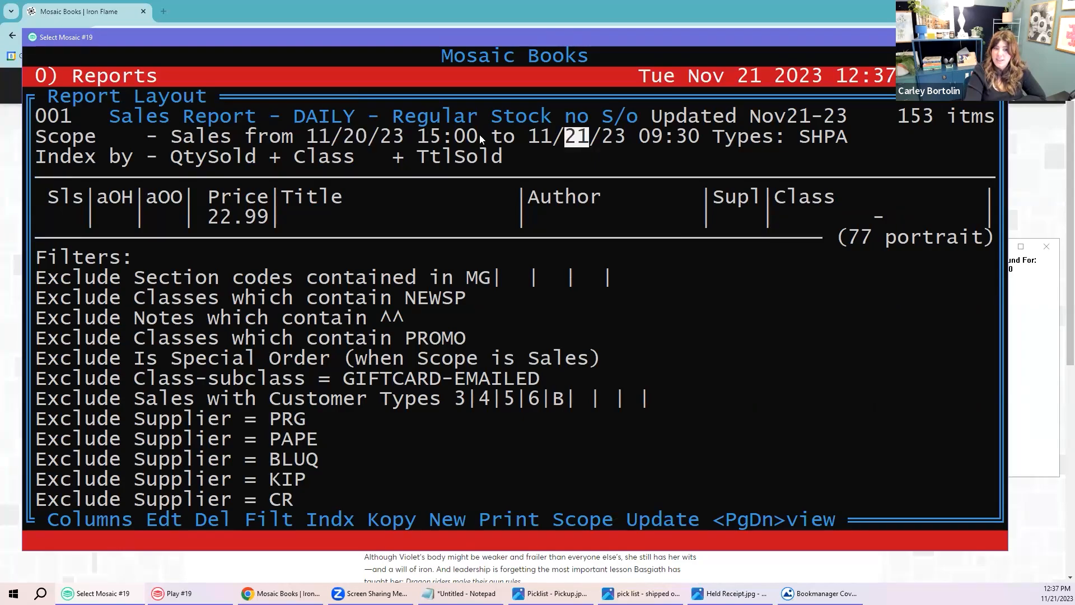
left_click_drag(417, 136, 477, 137)
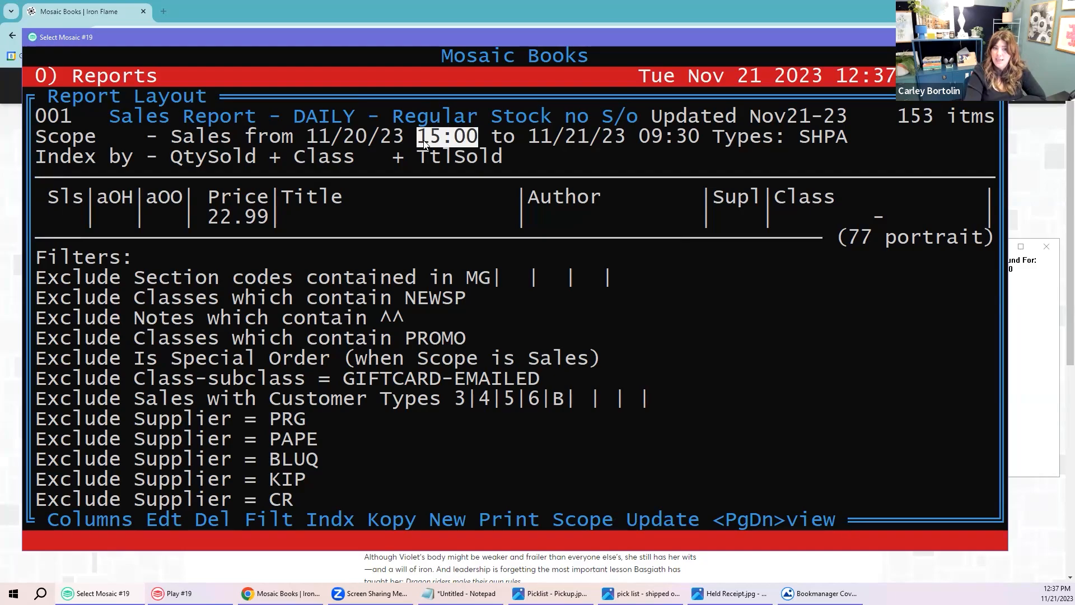
left_click_drag(640, 137, 694, 146)
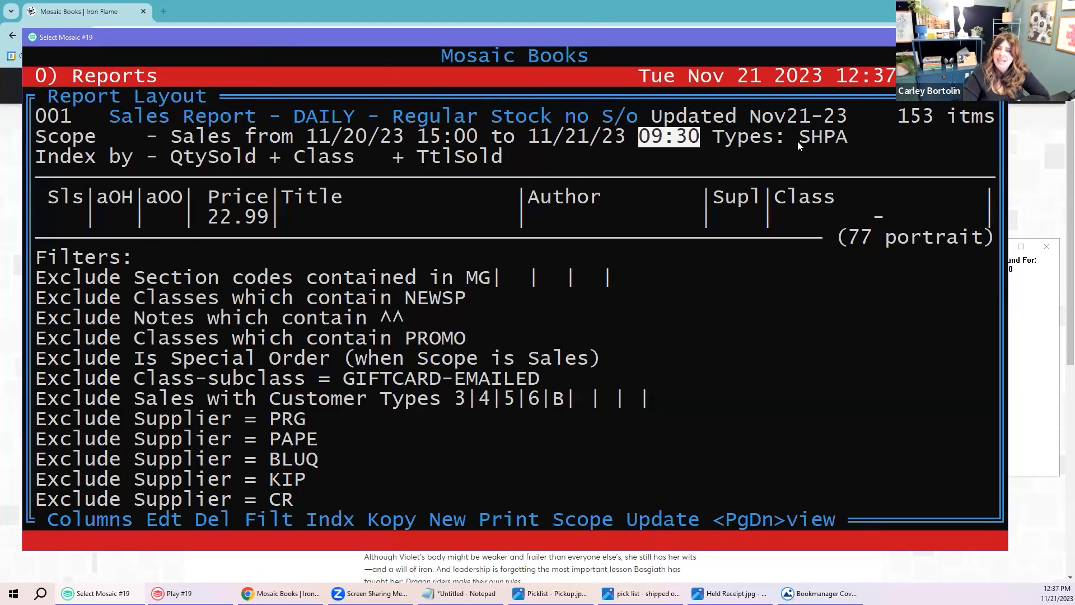
left_click_drag(798, 144, 832, 144)
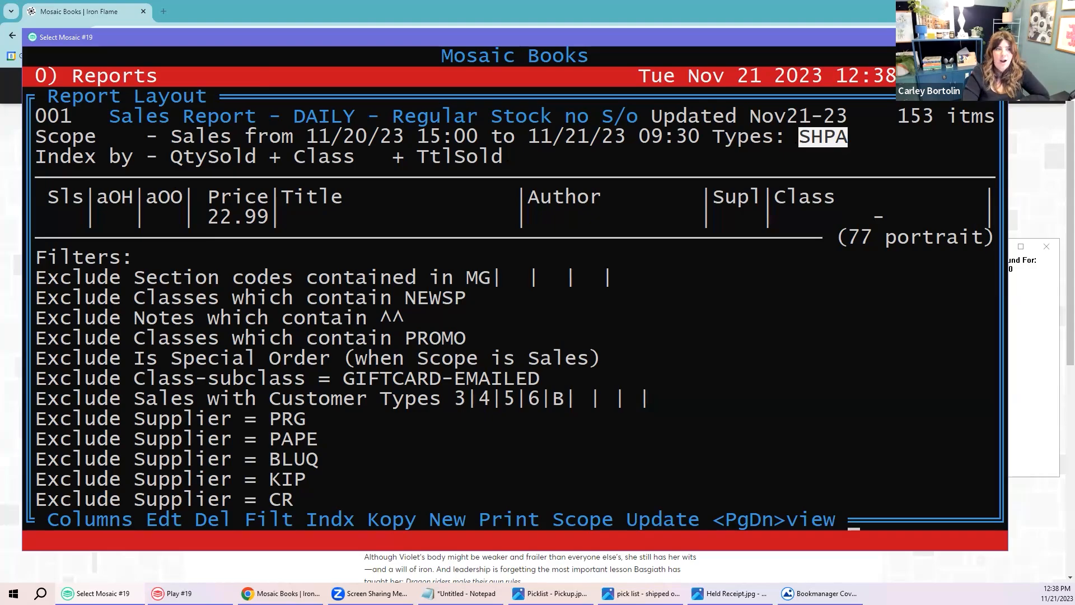
Step: Review the report's Index and Filters lines, then page down to the sold titles starting with Jannex Cards
left_click_drag(38, 158, 508, 158)
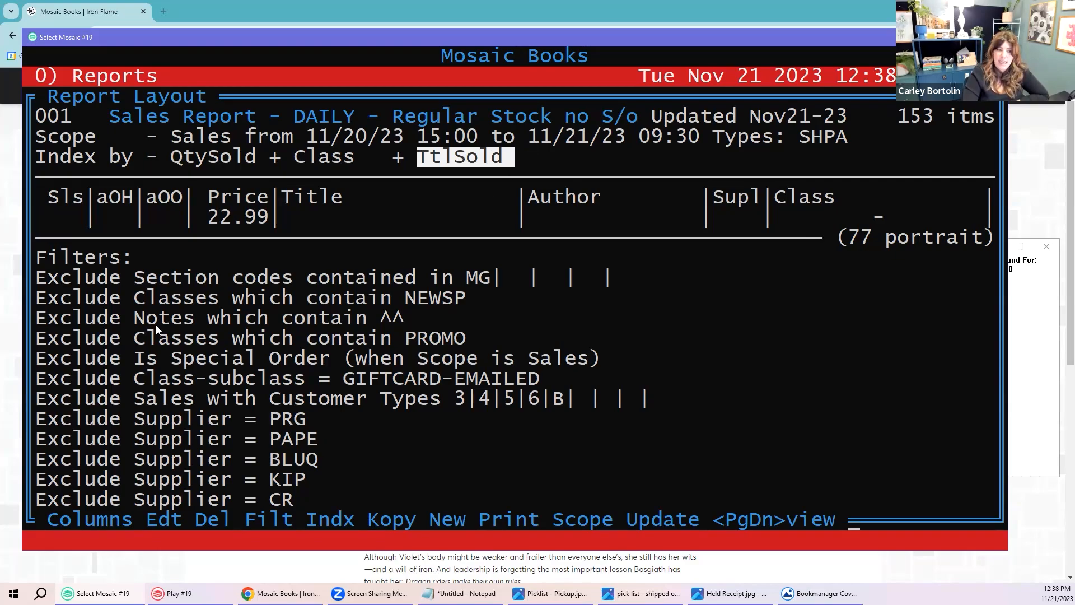
left_click_drag(41, 261, 146, 261)
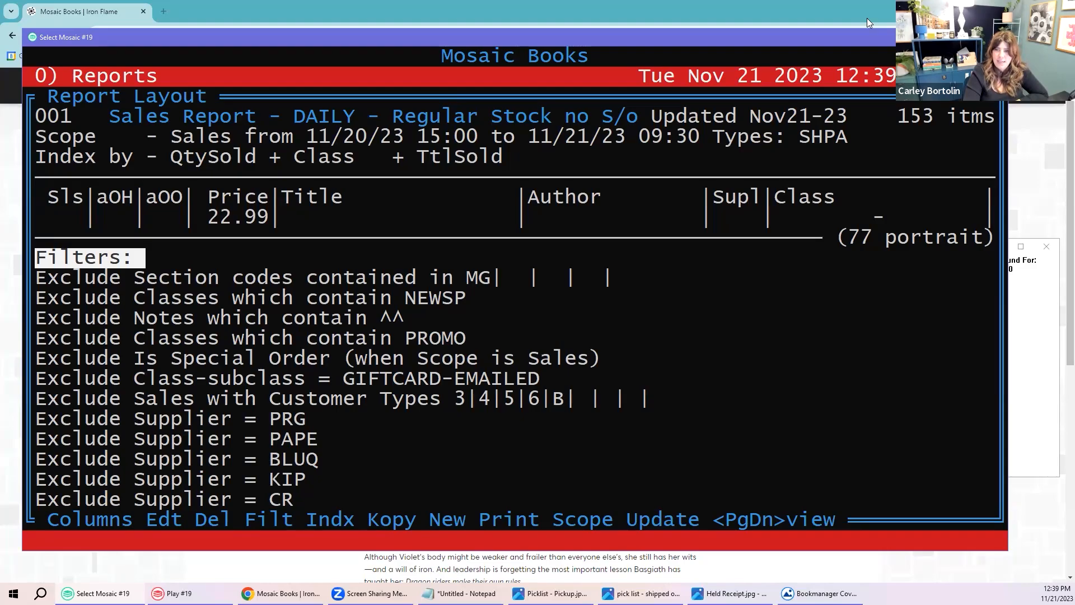
mouse_move(852, 37)
left_mouse_down()
mouse_move(826, 39)
mouse_move(852, 42)
left_mouse_up()
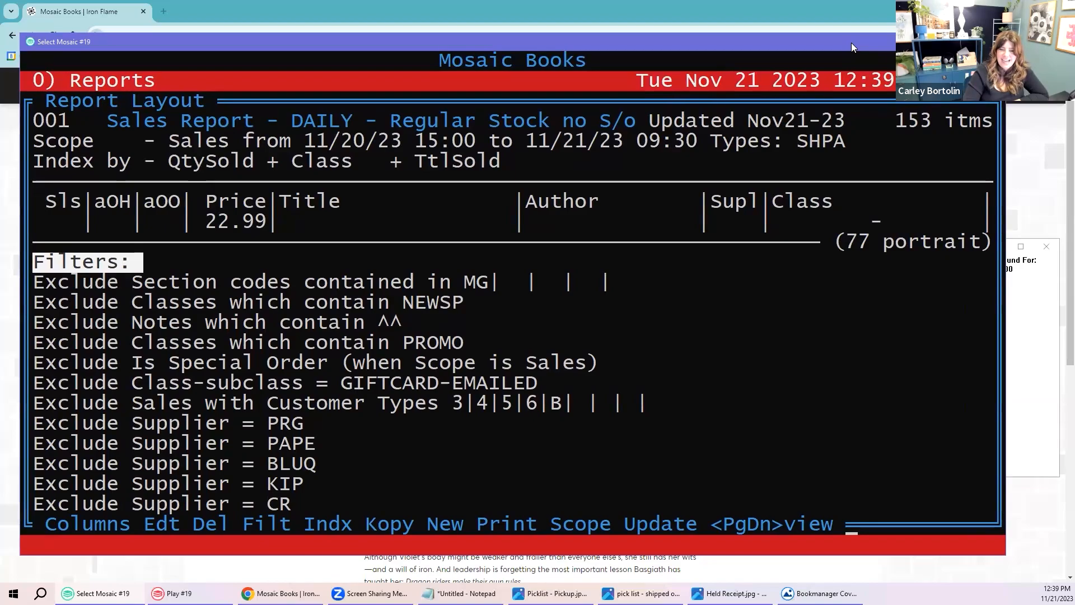
key("Page_Down")
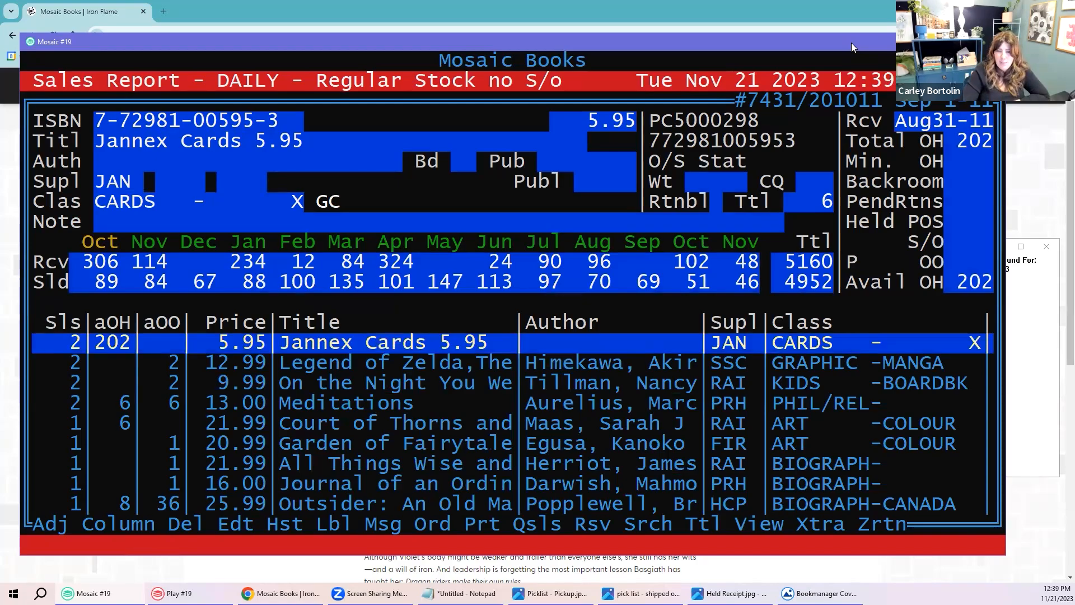
Step: Check Legend of Zelda's sales count and quantity on order
key("Down")
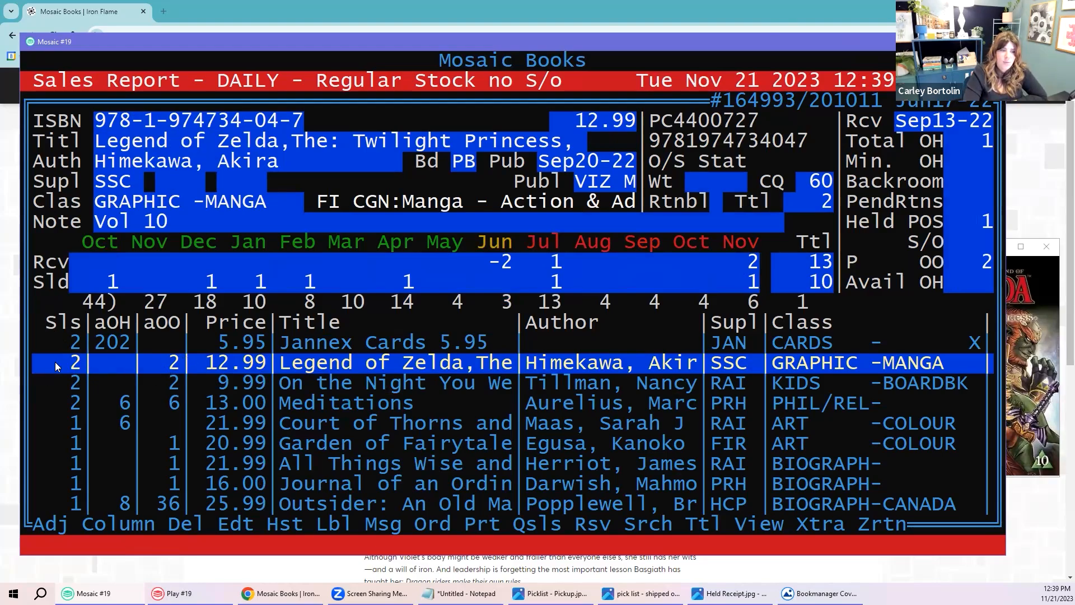
left_click_drag(47, 364, 77, 364)
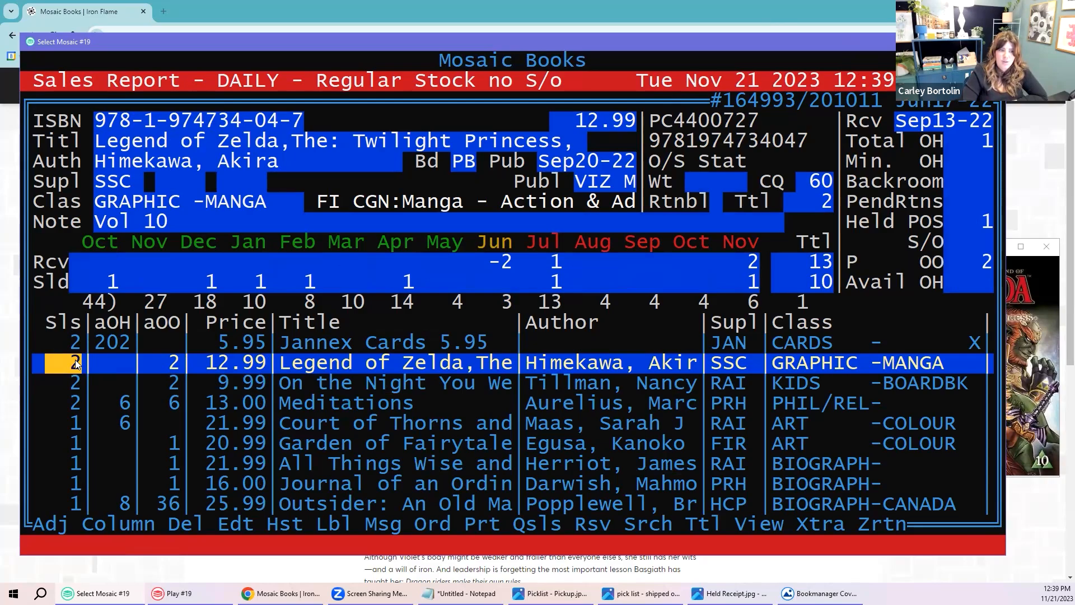
left_click_drag(94, 362, 174, 365)
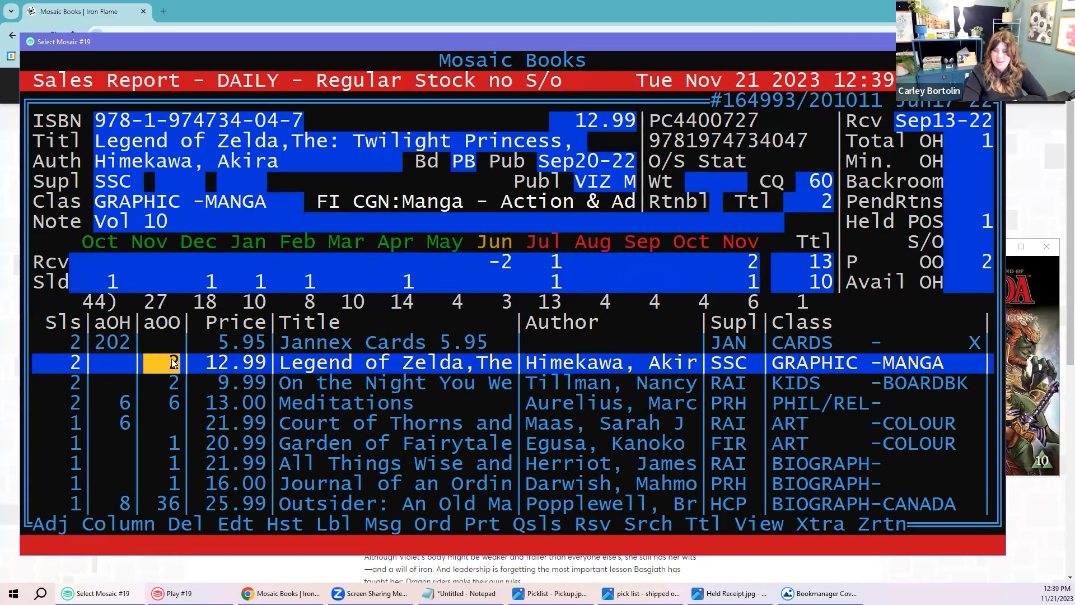
Step: Show supplier stock and pricing for On the Night You Were Born
key("Down")
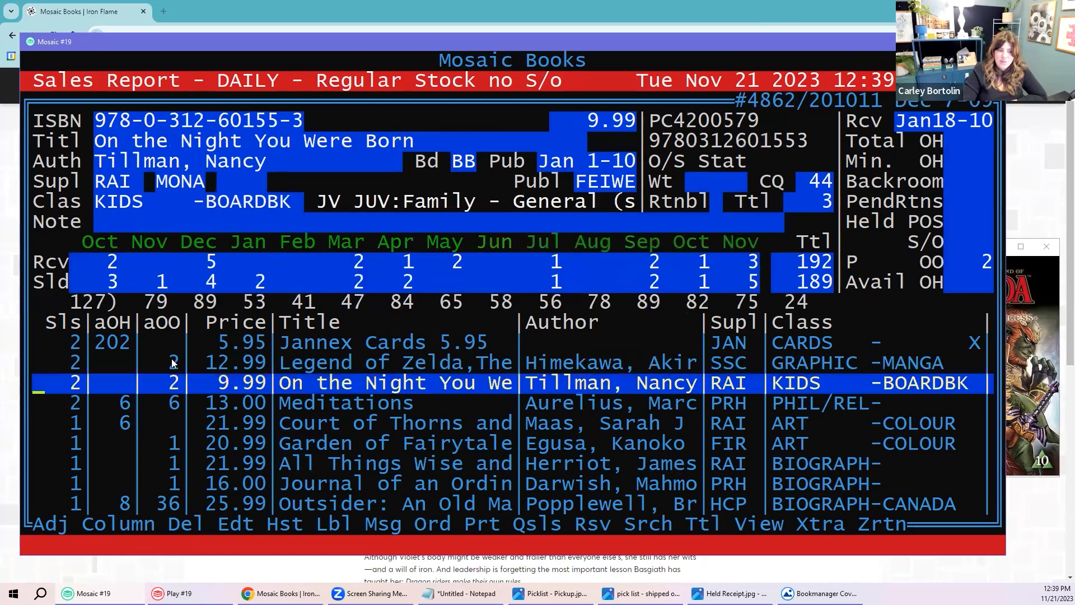
key("Down")
key("Up")
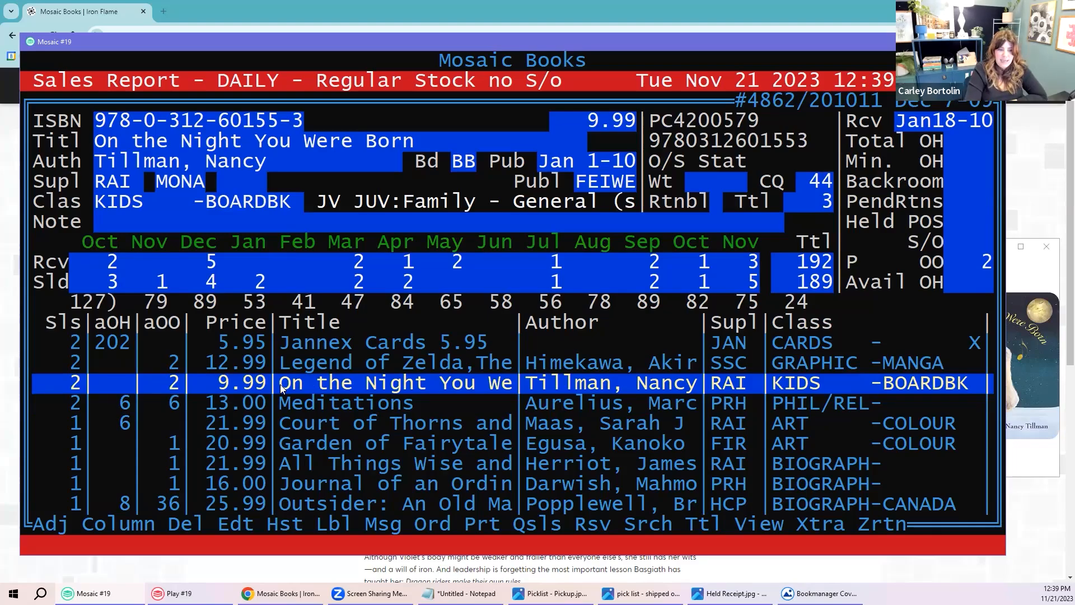
key("v")
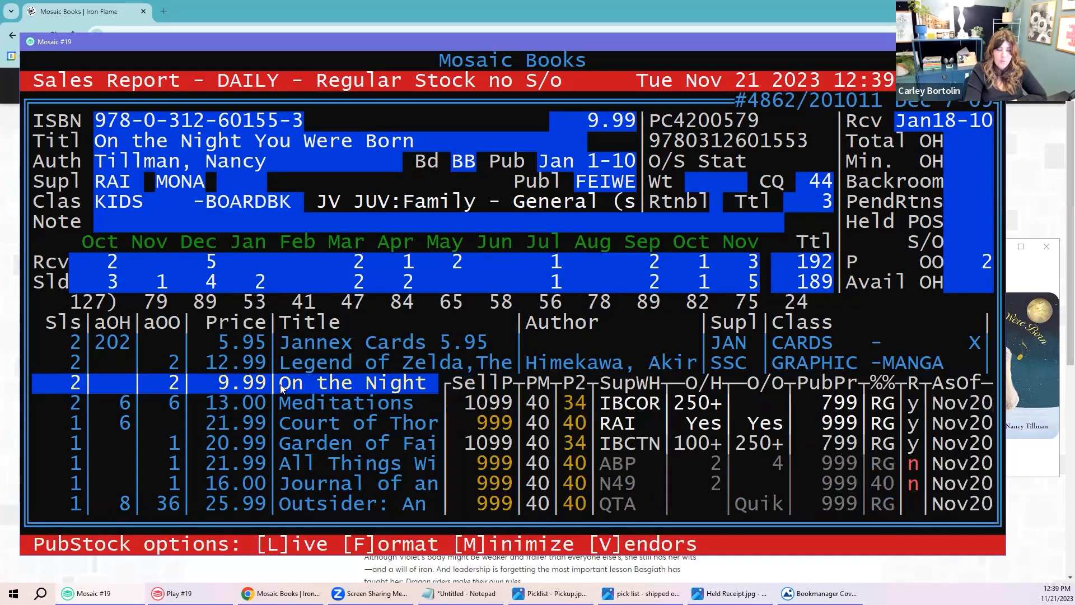
left_click_drag(760, 260, 83, 280)
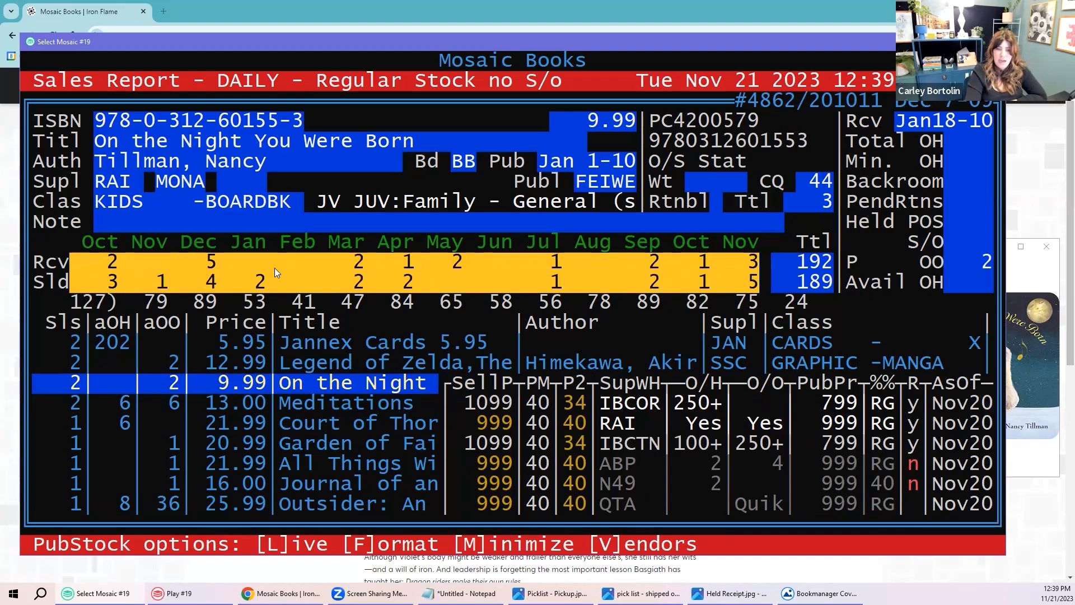
left_click(386, 277)
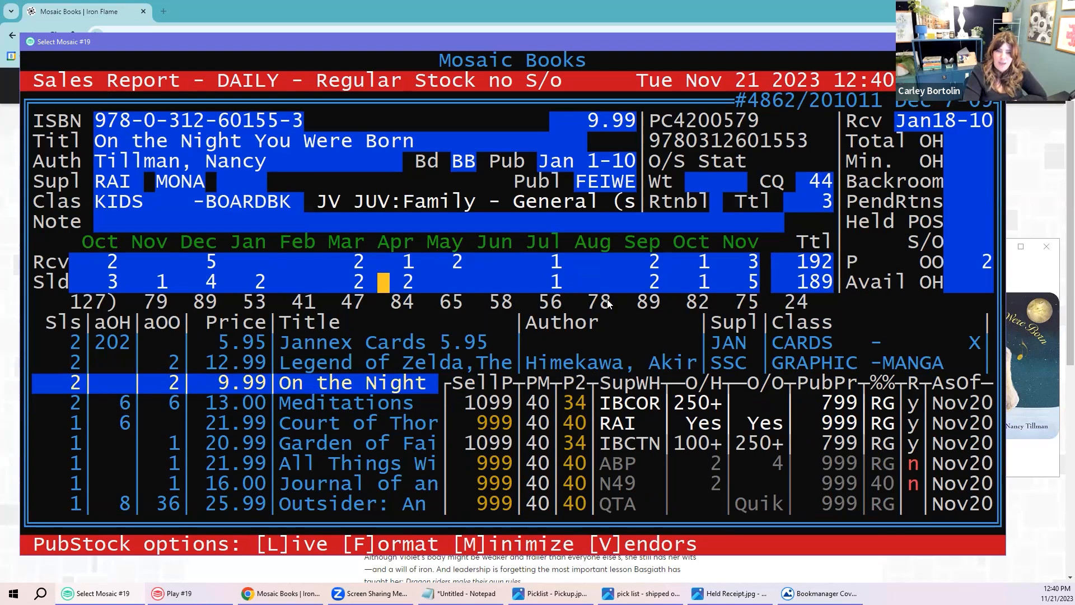
left_click(806, 268)
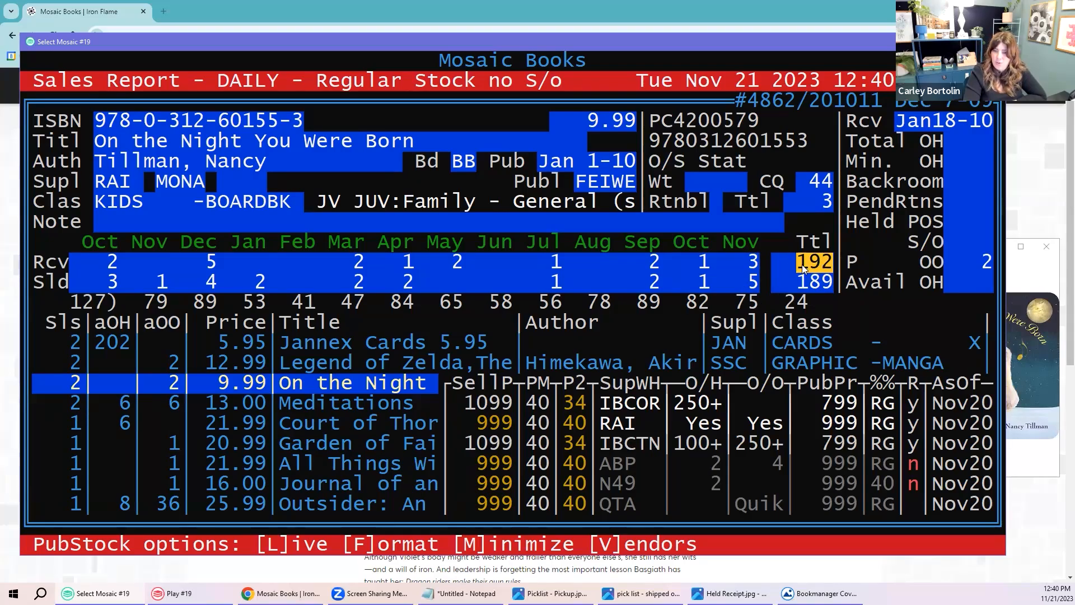
left_click_drag(443, 383, 984, 516)
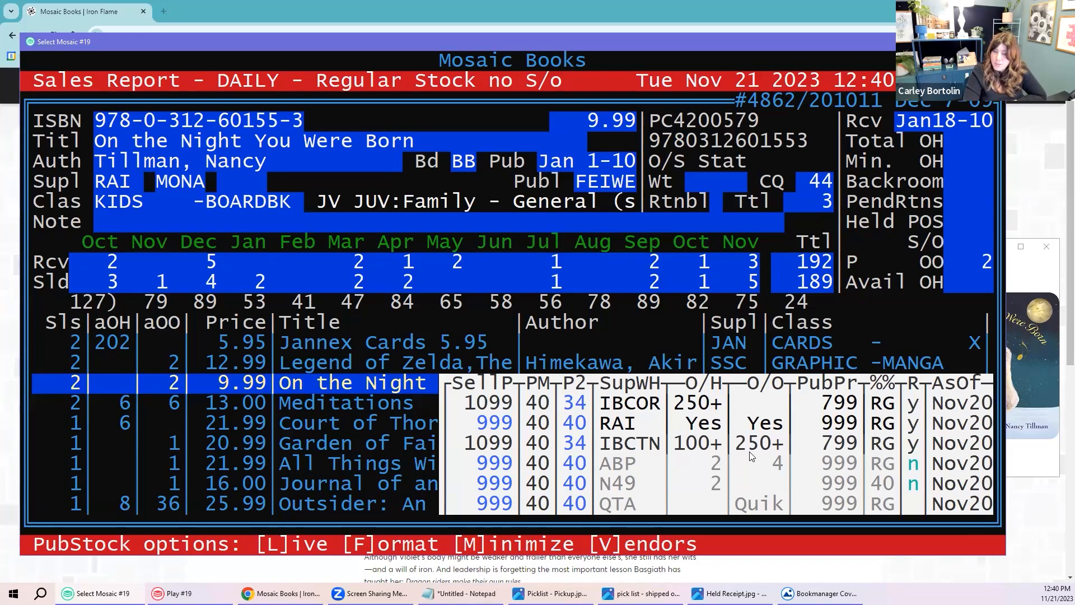
left_click(331, 405)
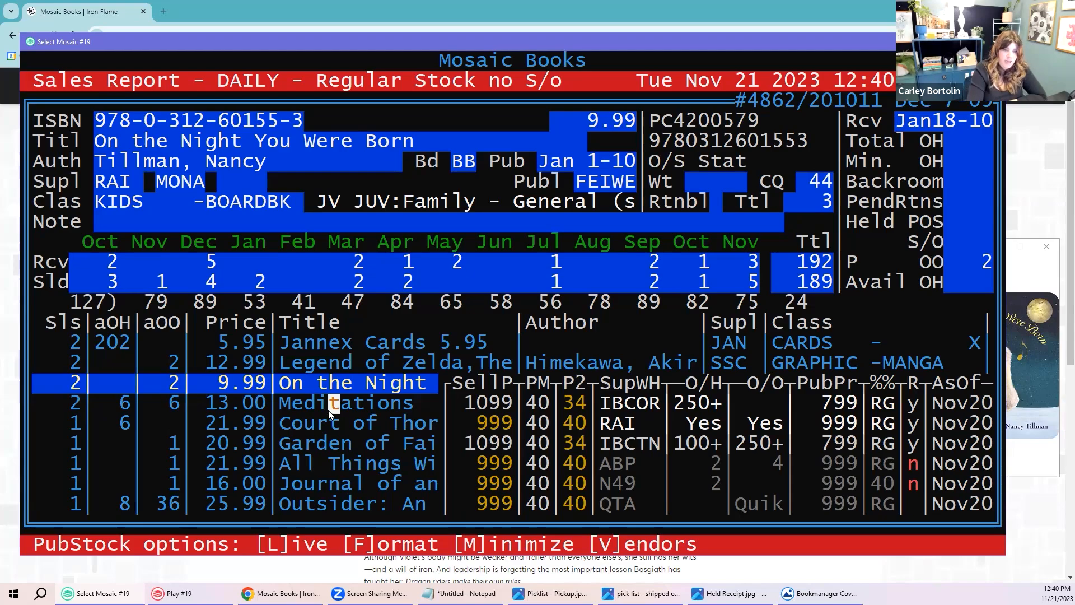
Step: View the confirmed 2-copy Raincoast order for On the Night You Were Born, then return to the report
key("o")
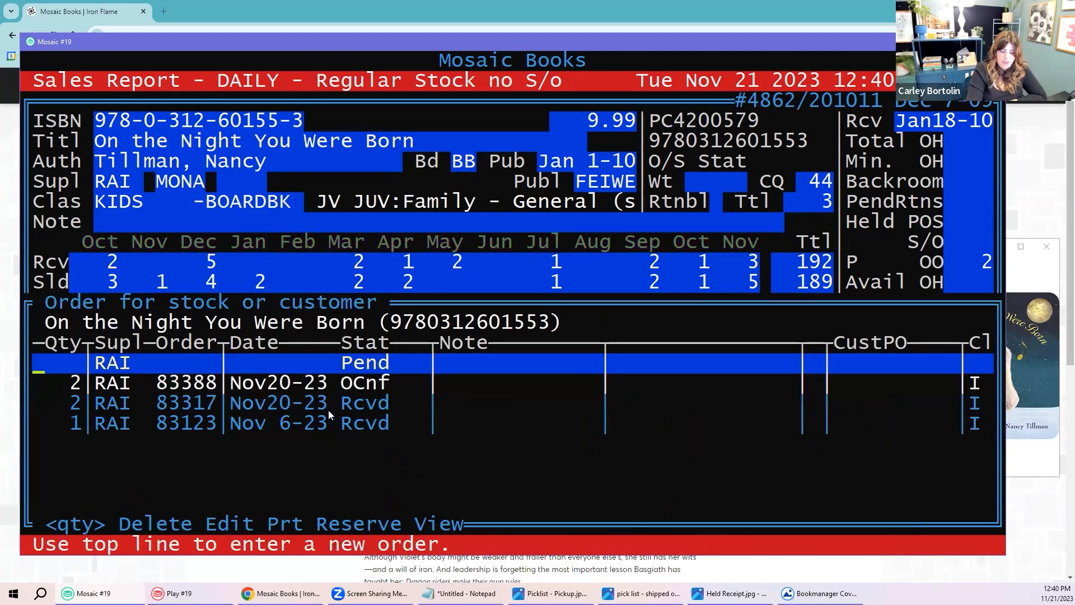
key("Down")
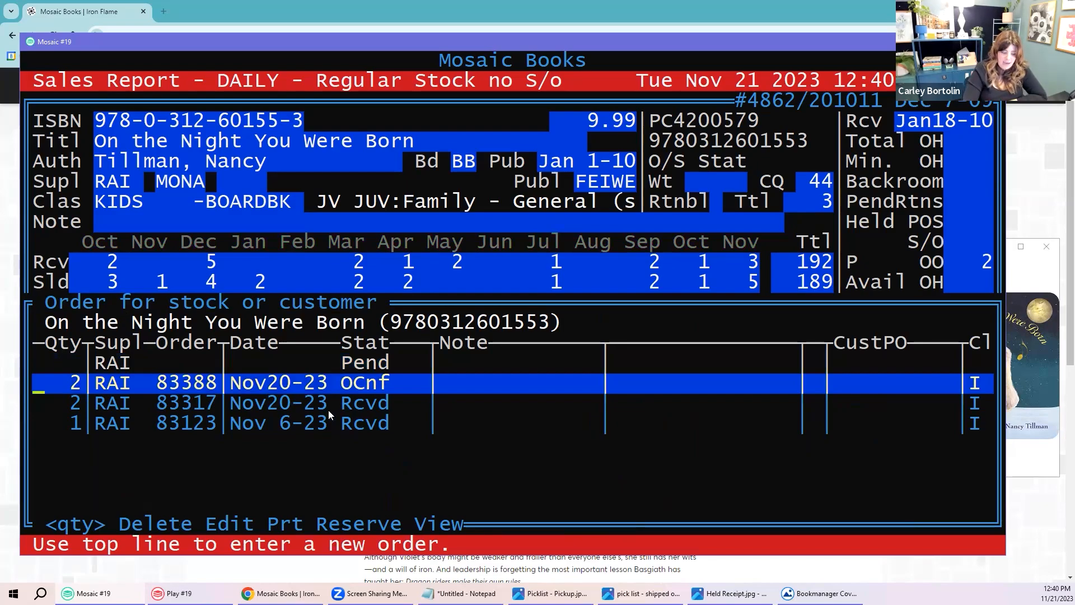
key("Return")
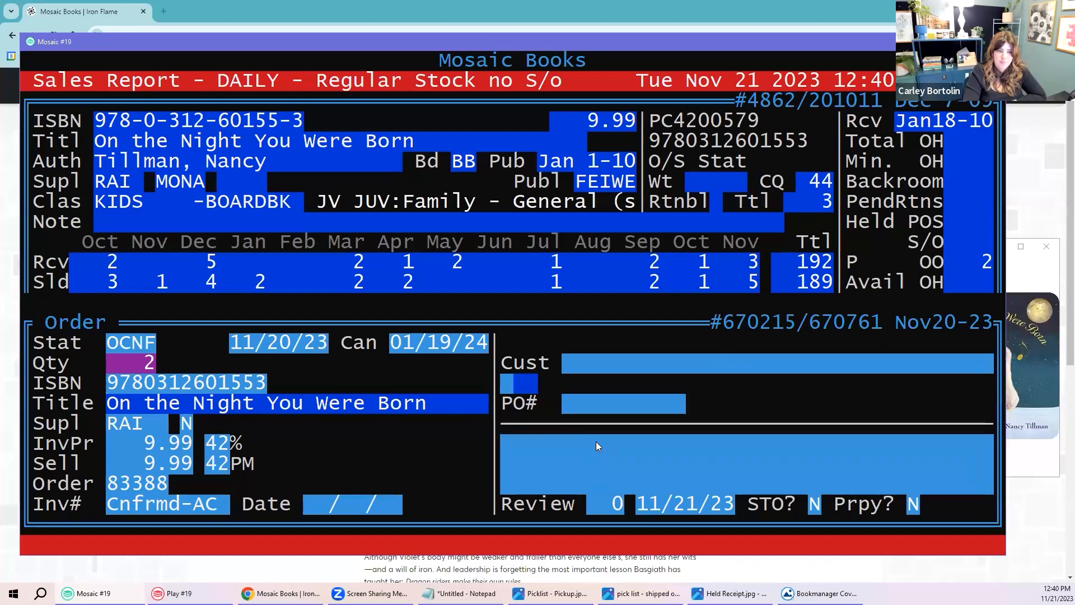
key("Escape")
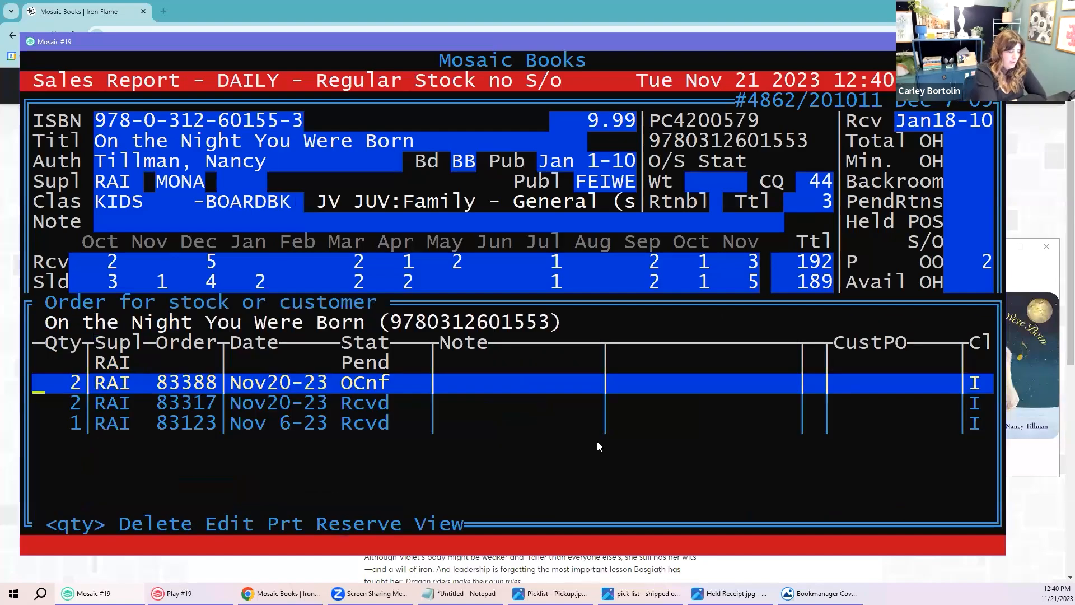
key("Escape")
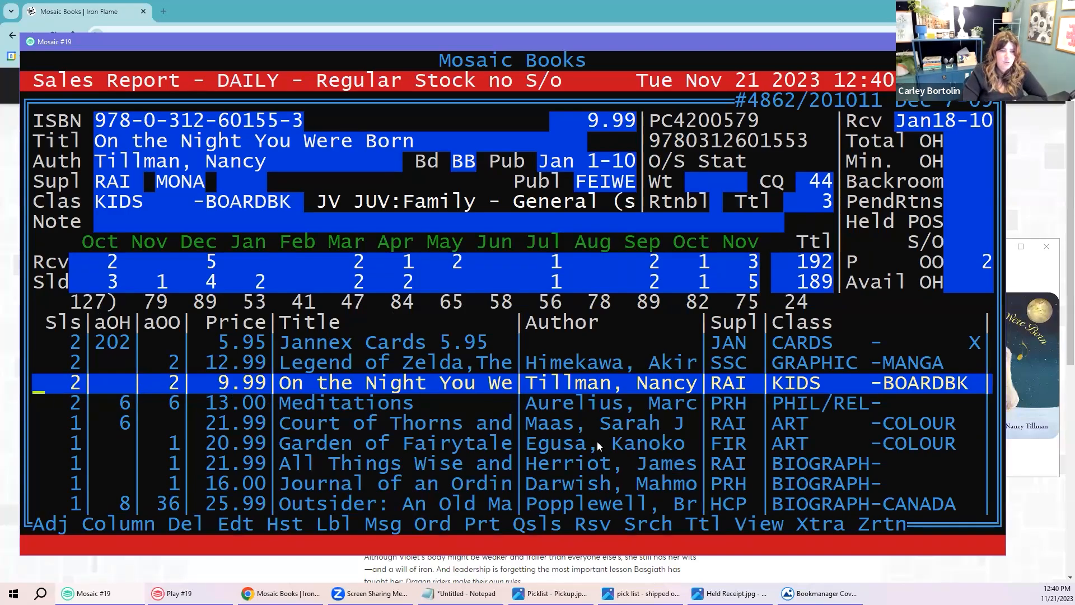
Step: Look over Meditations and the colouring book, then exit the sales report to the Mosaic Books main menu
key("Down")
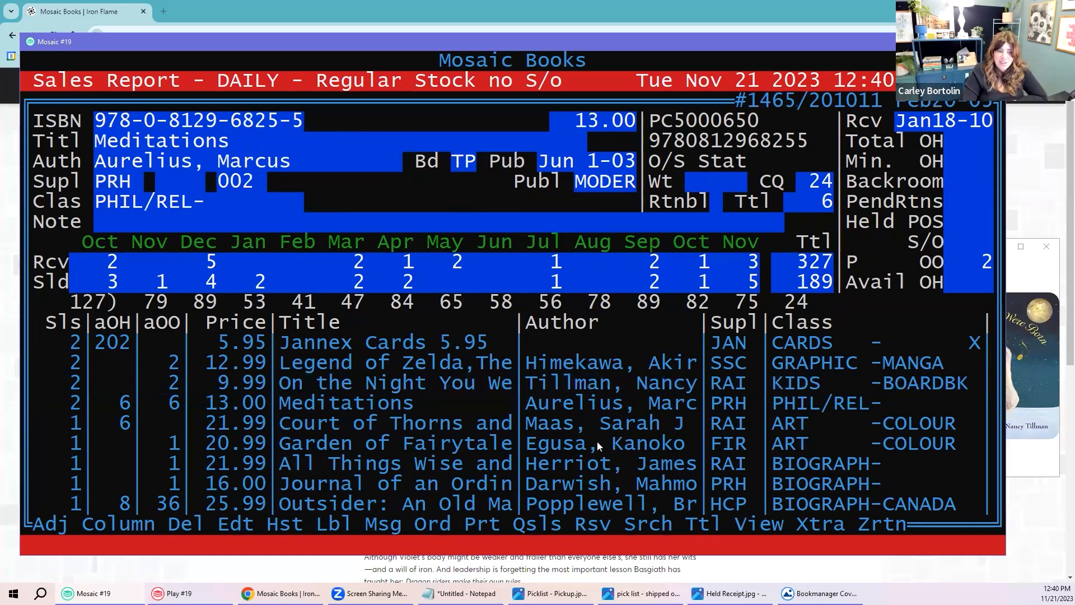
key("Down")
key("Down")
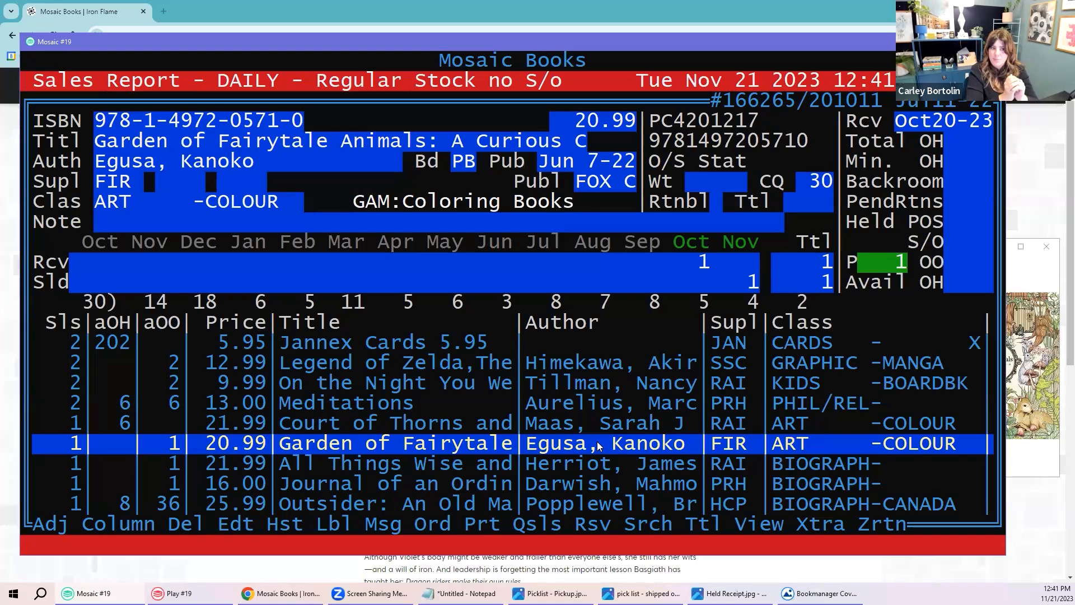
key("Escape")
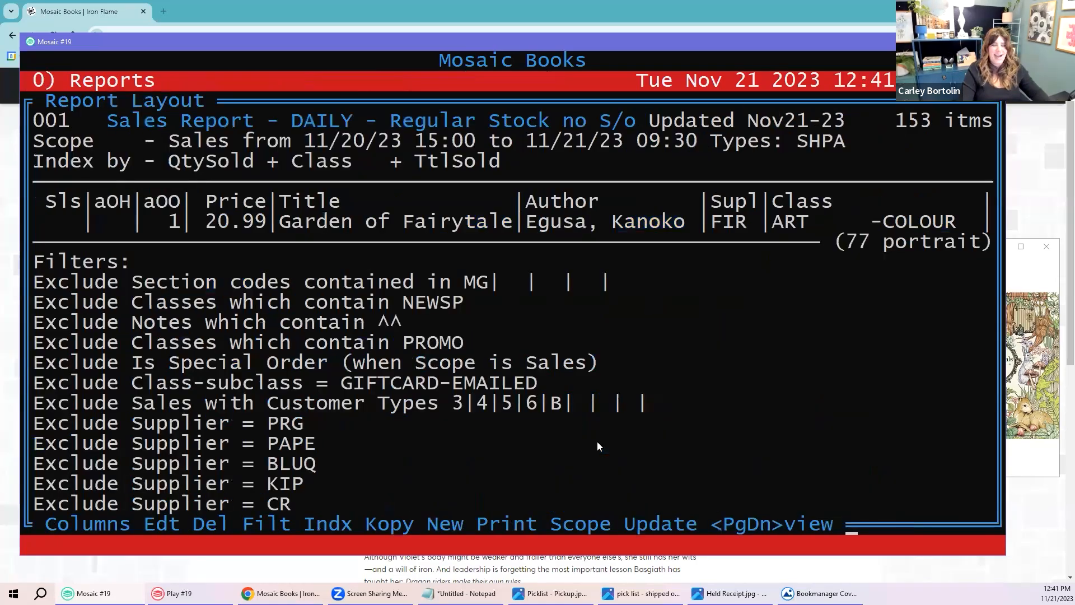
key("Escape")
key("Escape")
key("Escape")
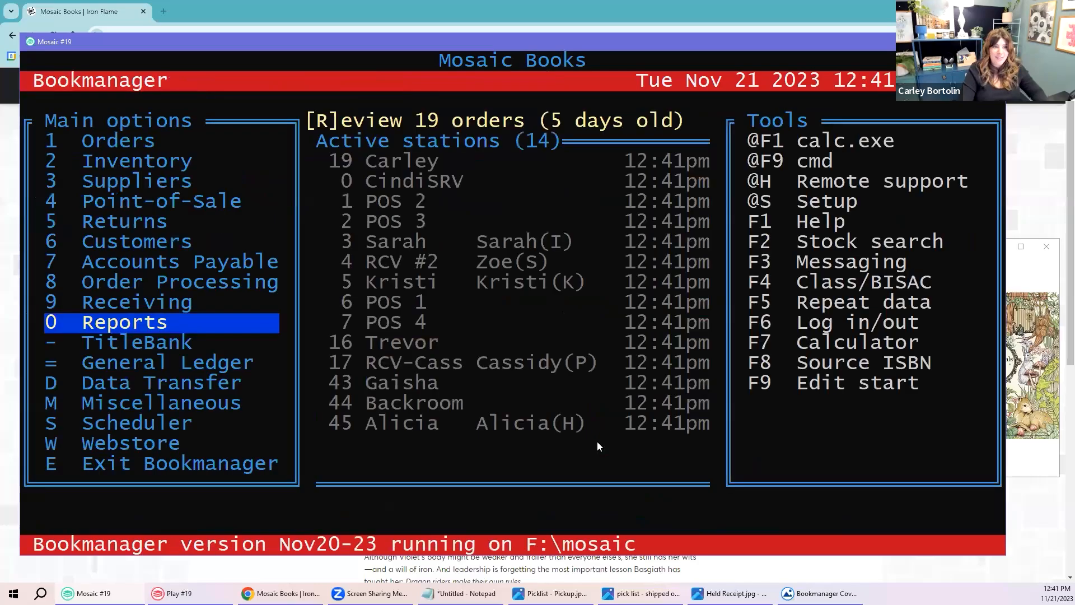